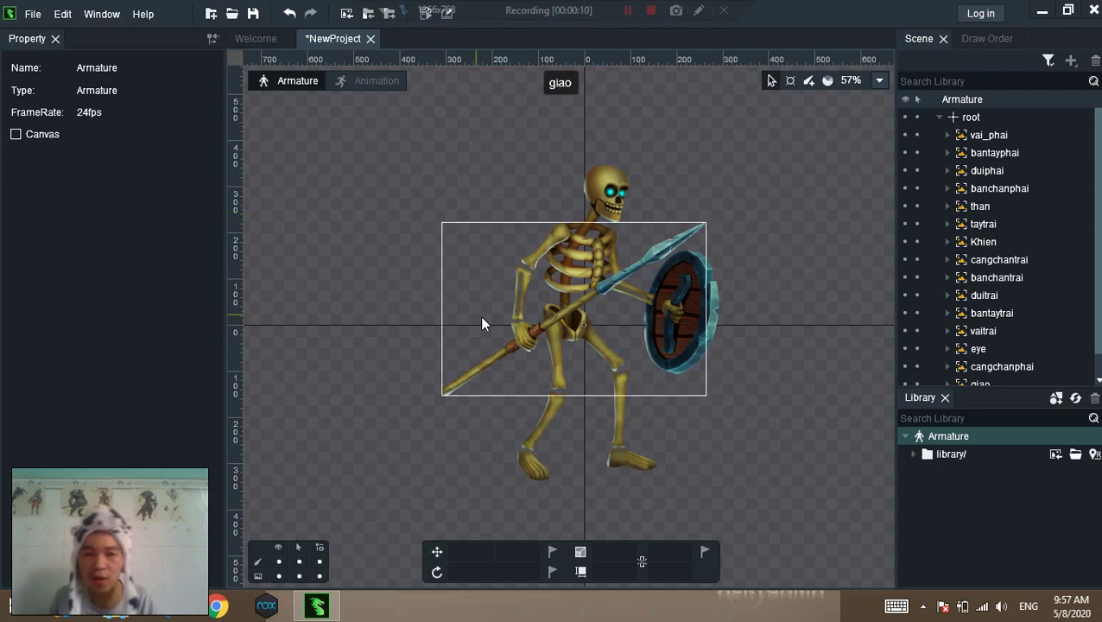
Examine the assembled skeleton character and the parts listed under root
click(972, 122)
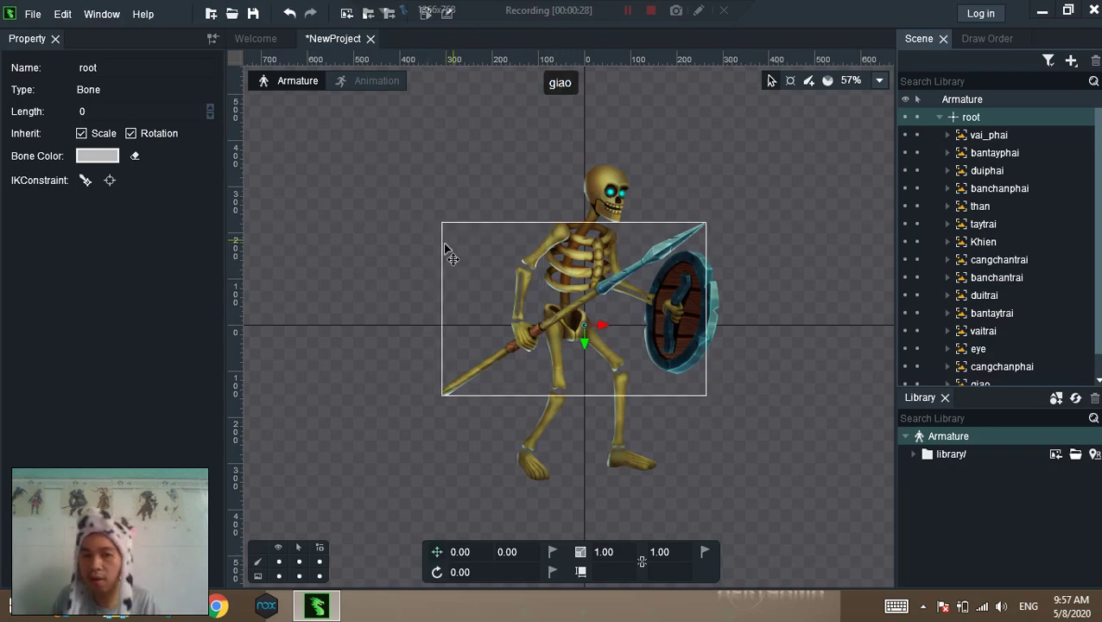
scroll(458, 268, up, 2)
scroll(459, 265, up, 1)
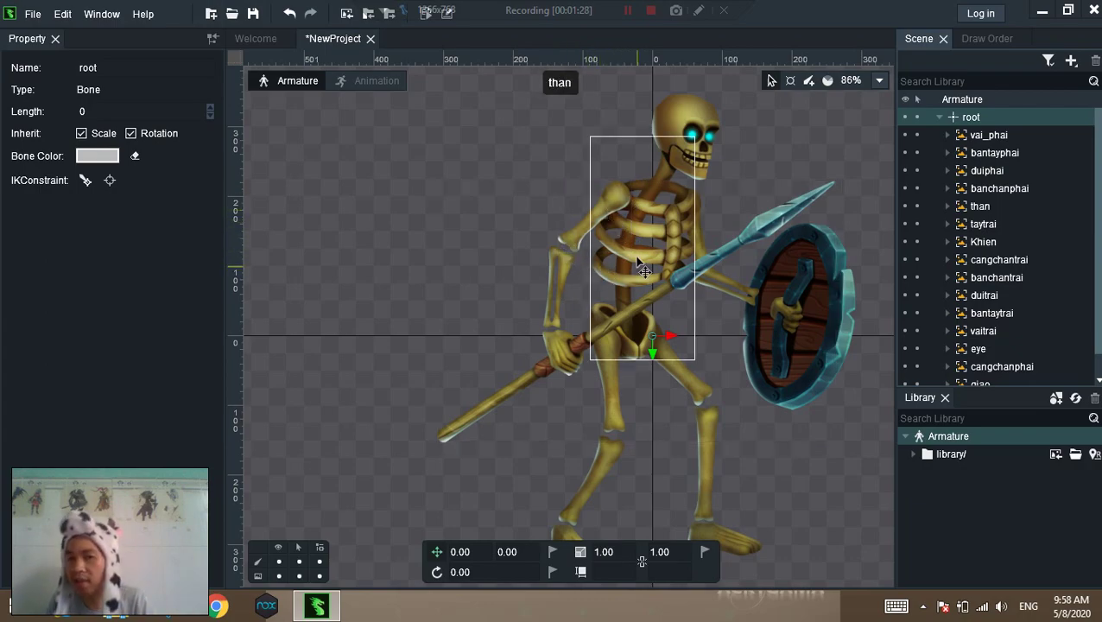
scroll(638, 279, up, 2)
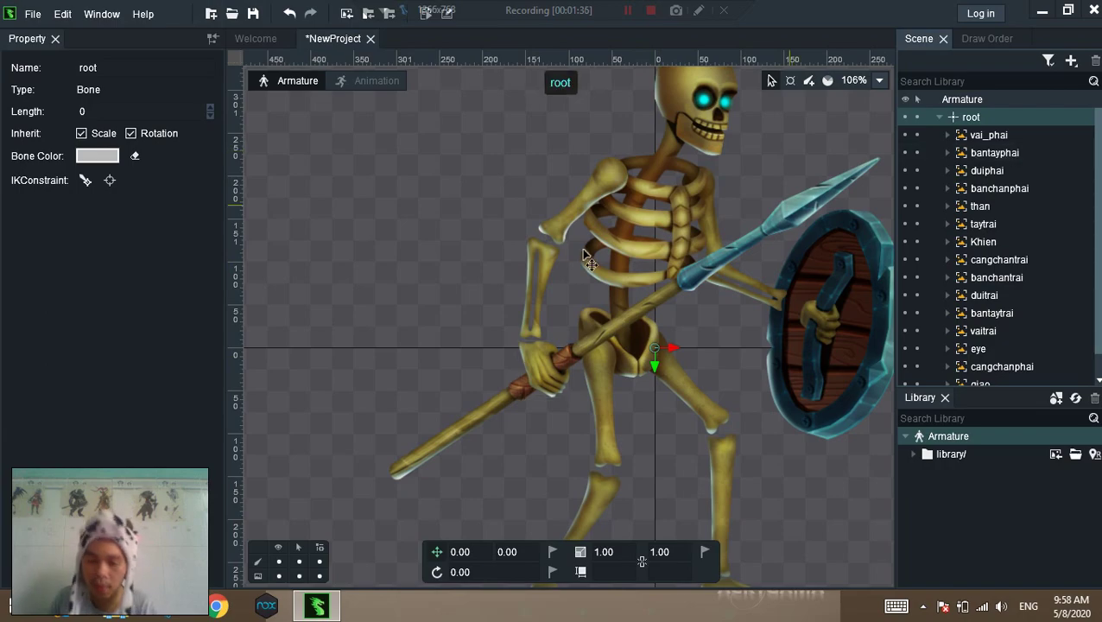
scroll(463, 255, down, 2)
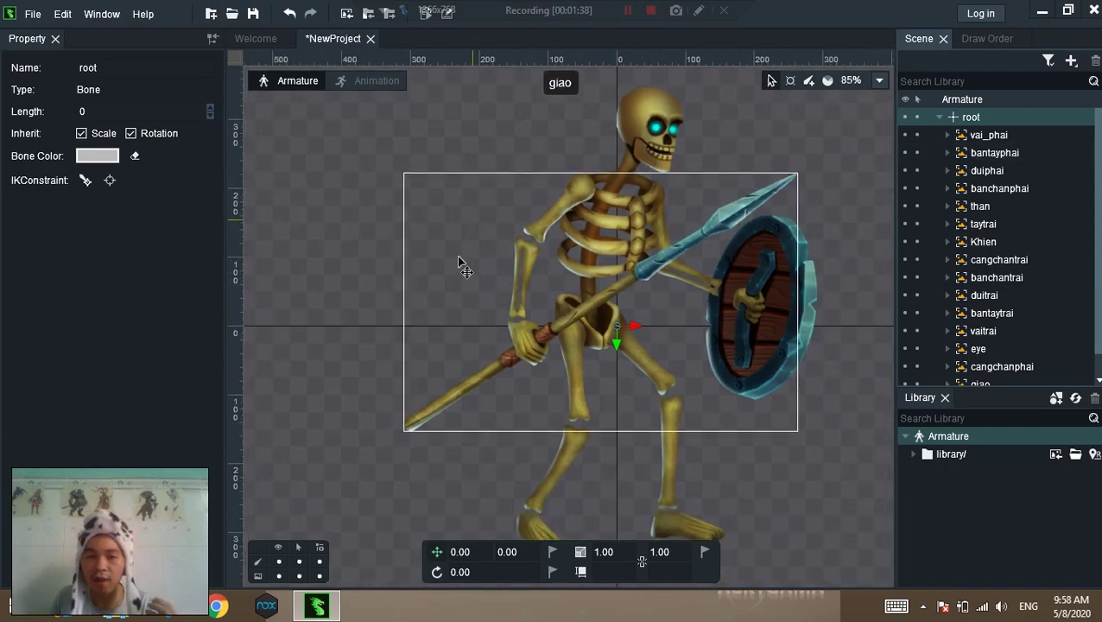
scroll(467, 246, down, 3)
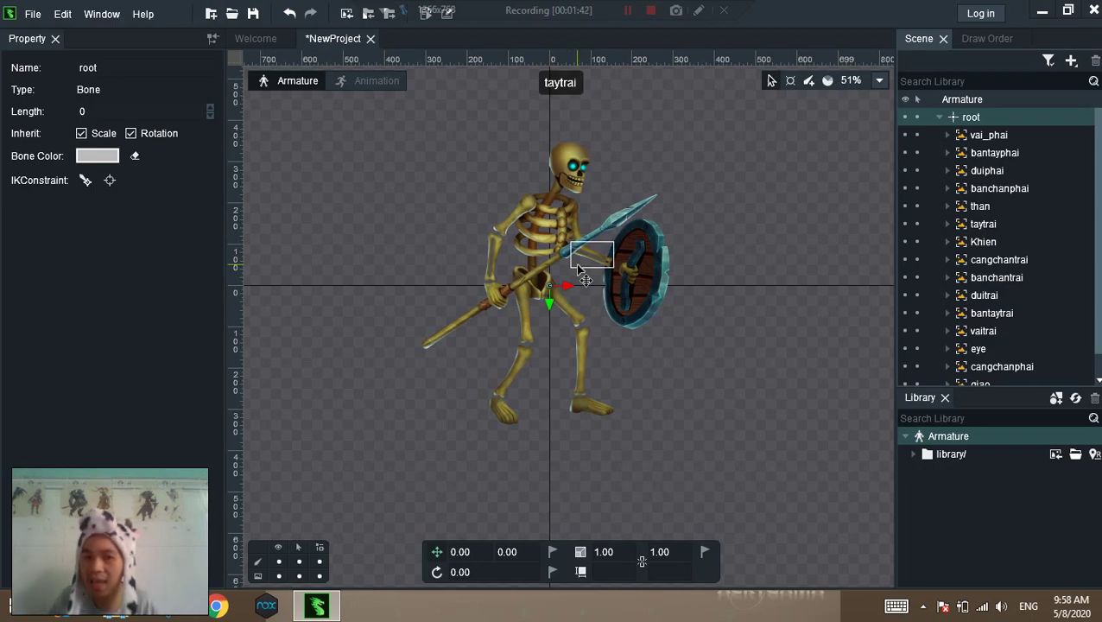
scroll(387, 288, up, 1)
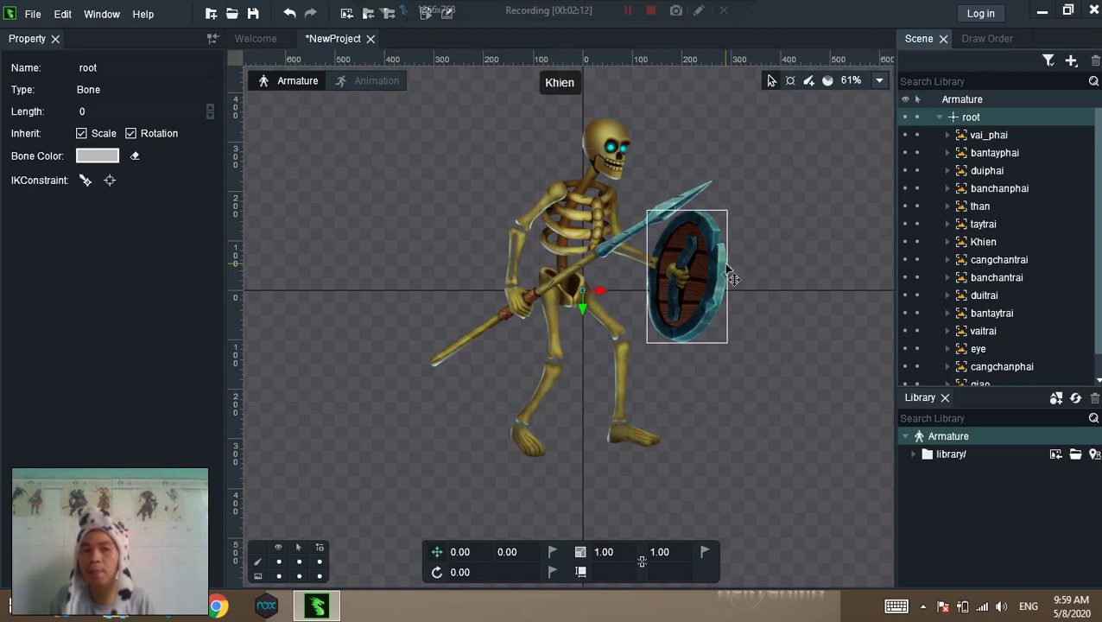
scroll(418, 282, up, 2)
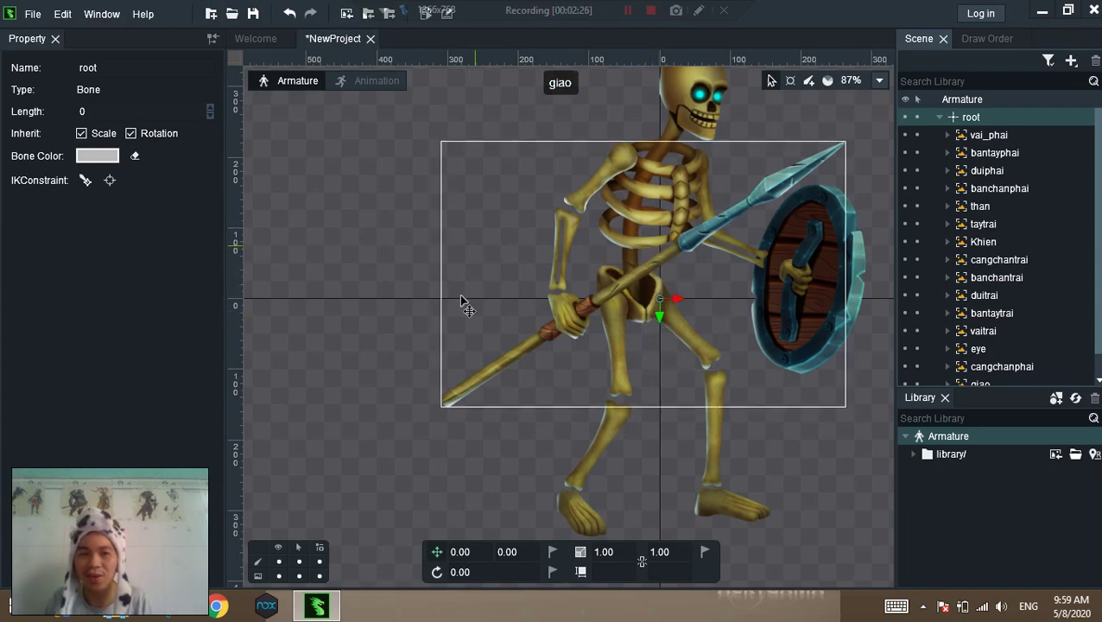
scroll(460, 294, up, 2)
drag(527, 265, 415, 321)
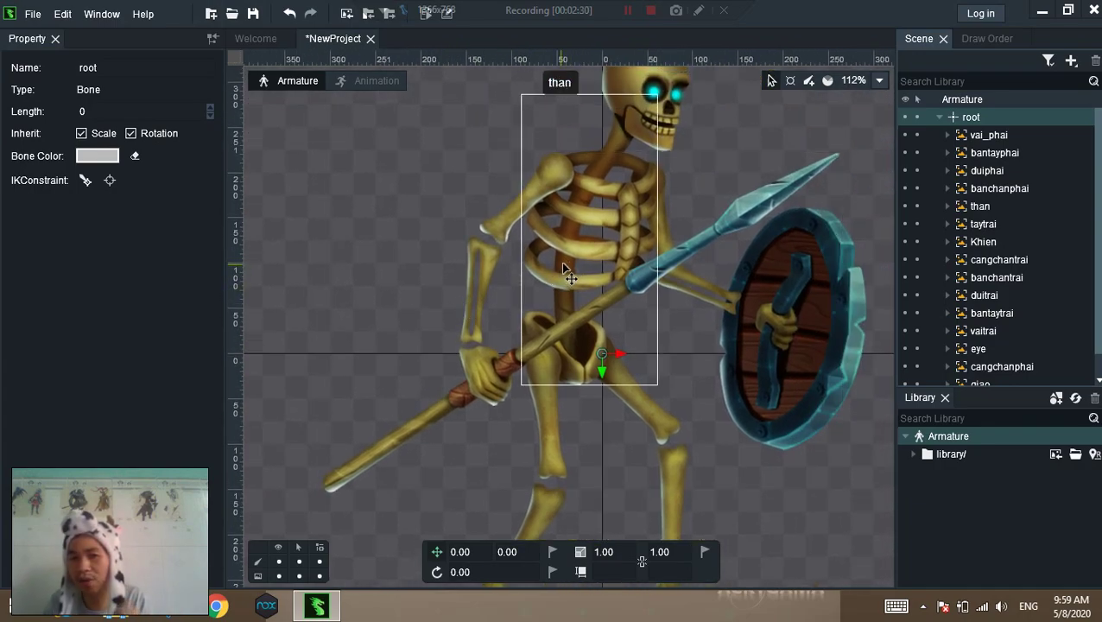
Try to shift the shield (Khien) and undo the move
click(817, 311)
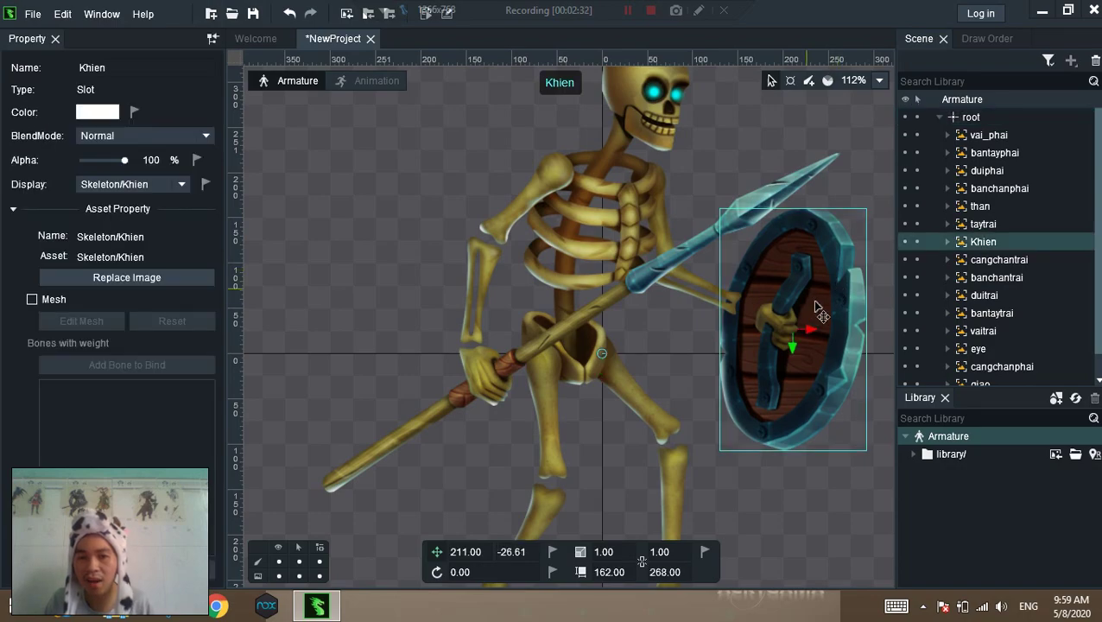
drag(822, 306, 820, 302)
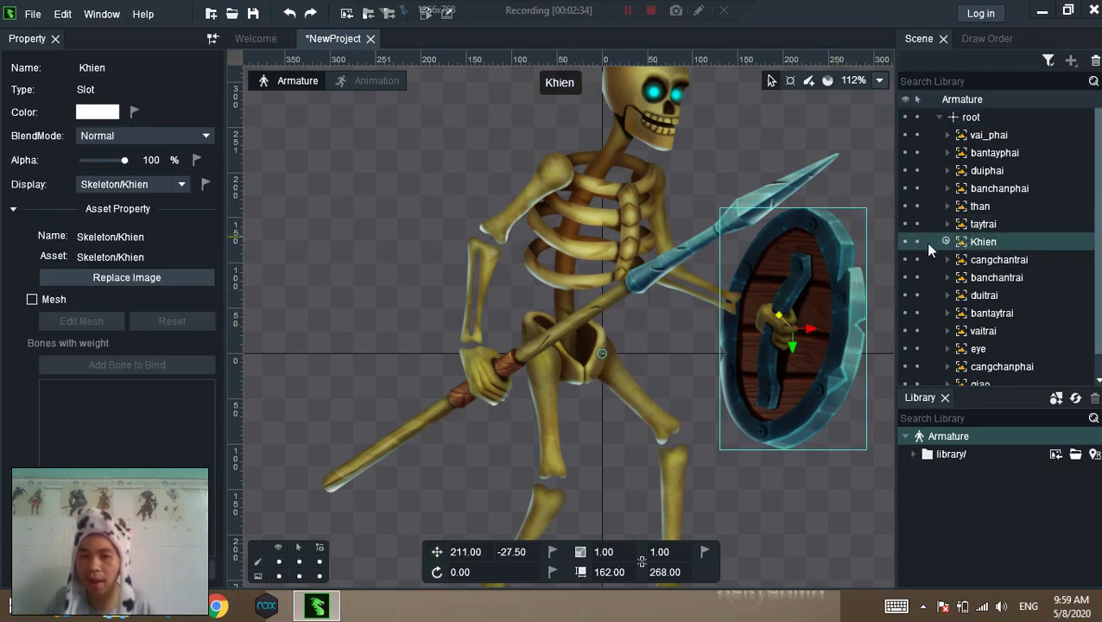
ctrl+click(988, 226)
click(992, 239)
drag(823, 316, 805, 311)
key(ctrl+z)
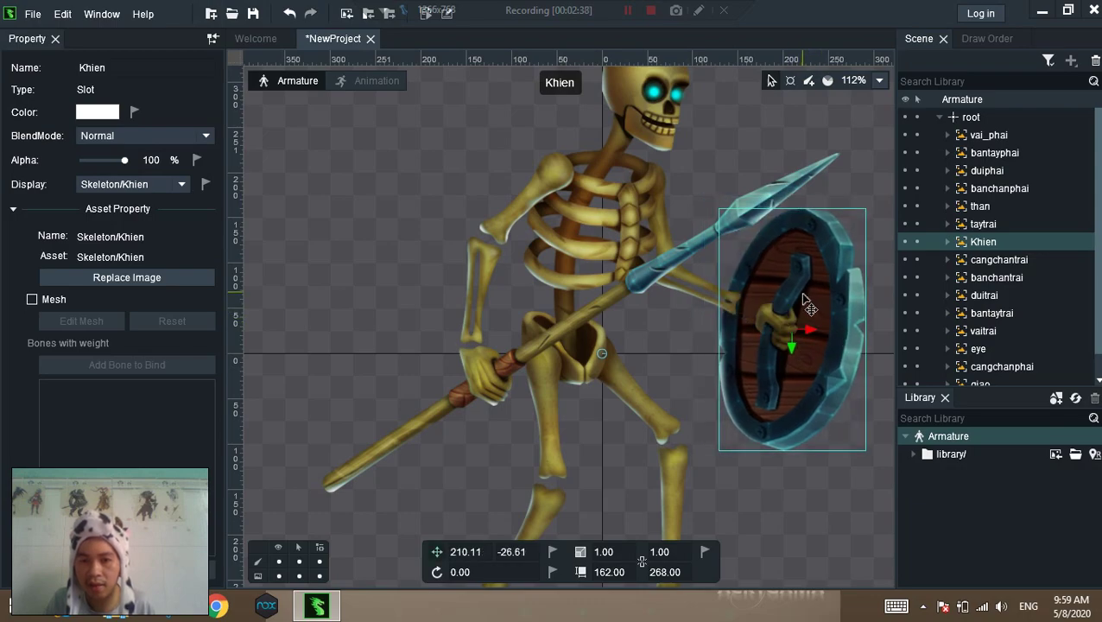
Try to move the shield hand (bantaytrai) closer to the forearm and undo it
scroll(782, 326, up, 3)
click(782, 253)
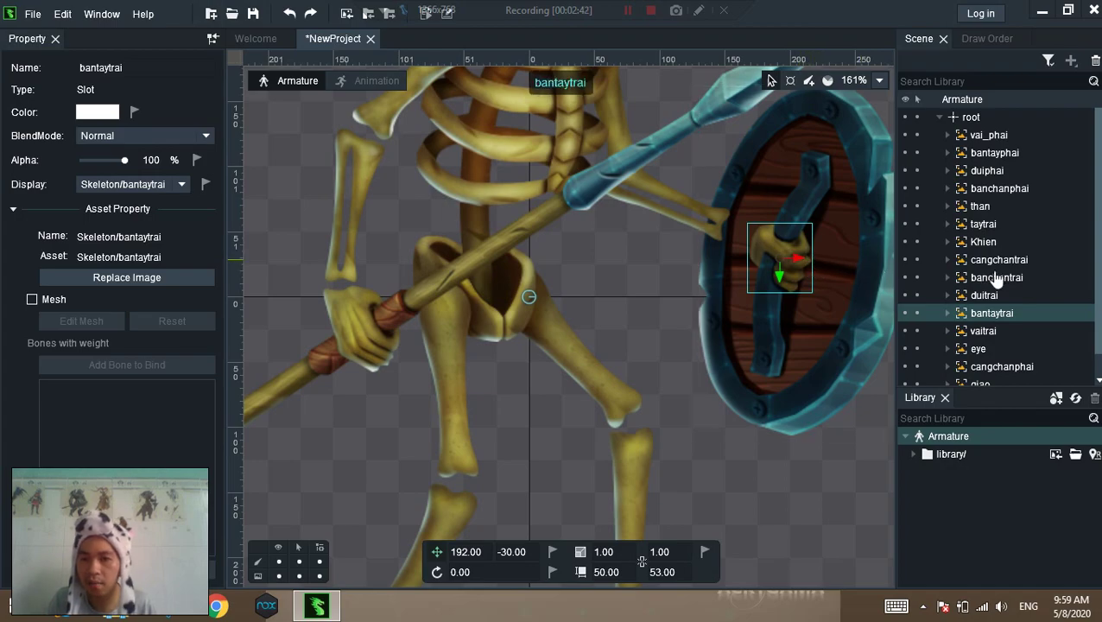
drag(796, 258, 775, 259)
key(ctrl+z)
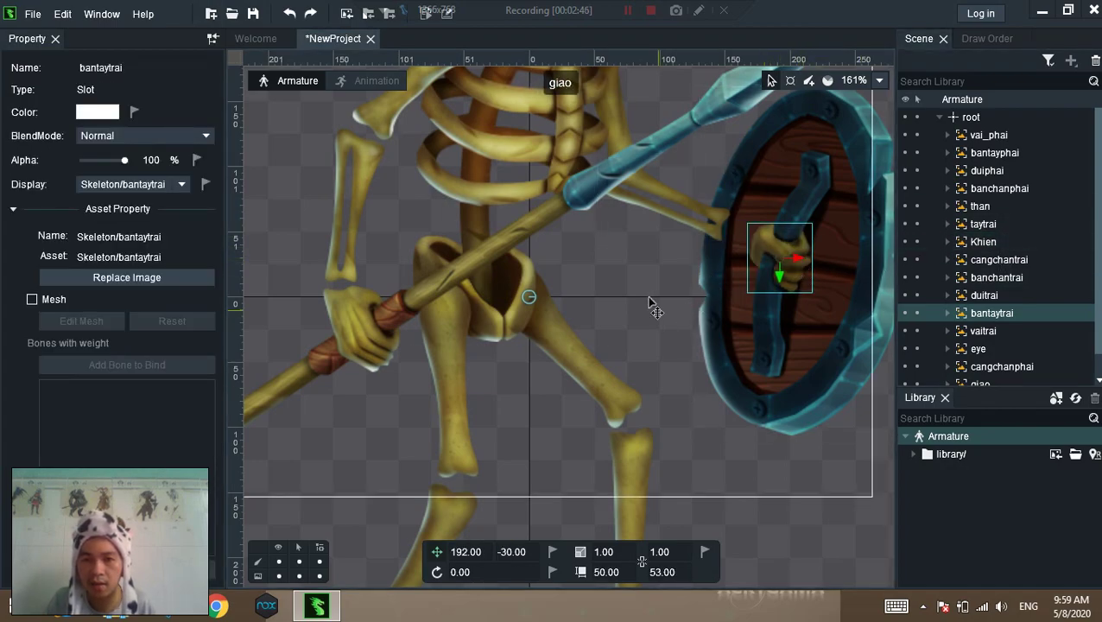
drag(656, 297, 634, 293)
key(ctrl+z)
Move the shield hand (bantaytrai) against the end of the forearm, undoing any unintended move of the spear (giao)
click(825, 242)
click(790, 257)
drag(828, 499, 802, 450)
click(799, 268)
key(ctrl+z)
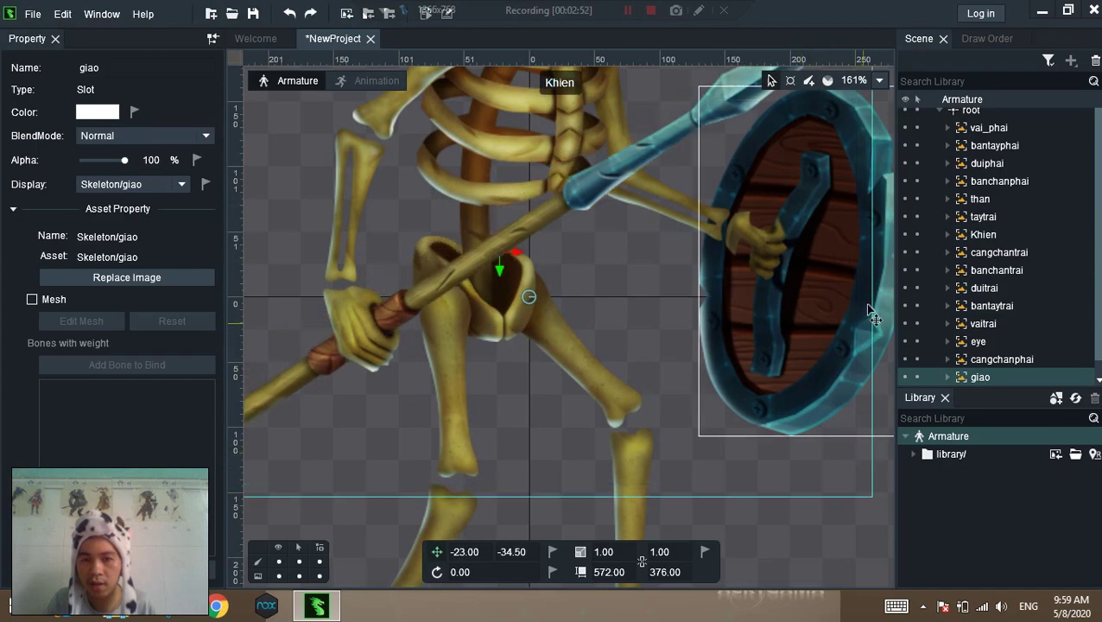
Reposition the shield (Khien) under the hand at about X 191, Y -37, and save the project
click(882, 269)
drag(840, 536, 816, 529)
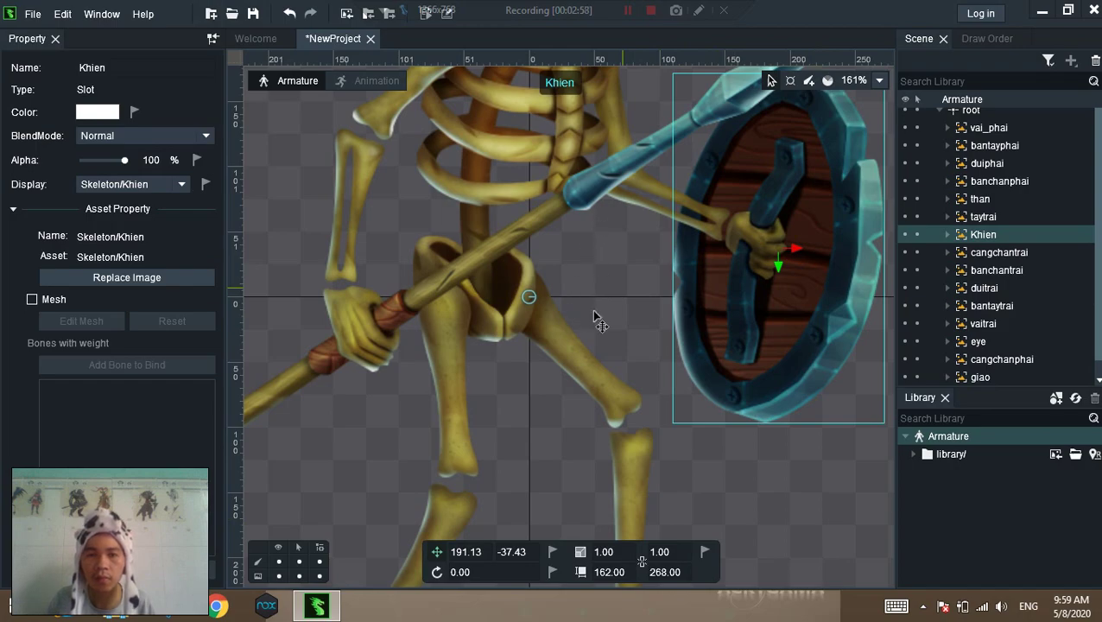
scroll(593, 318, down, 5)
key(ctrl+s)
Create a bone under root for the torso (than), about 259 long, from the pelvis to the top of the neck
drag(377, 203, 406, 267)
click(981, 113)
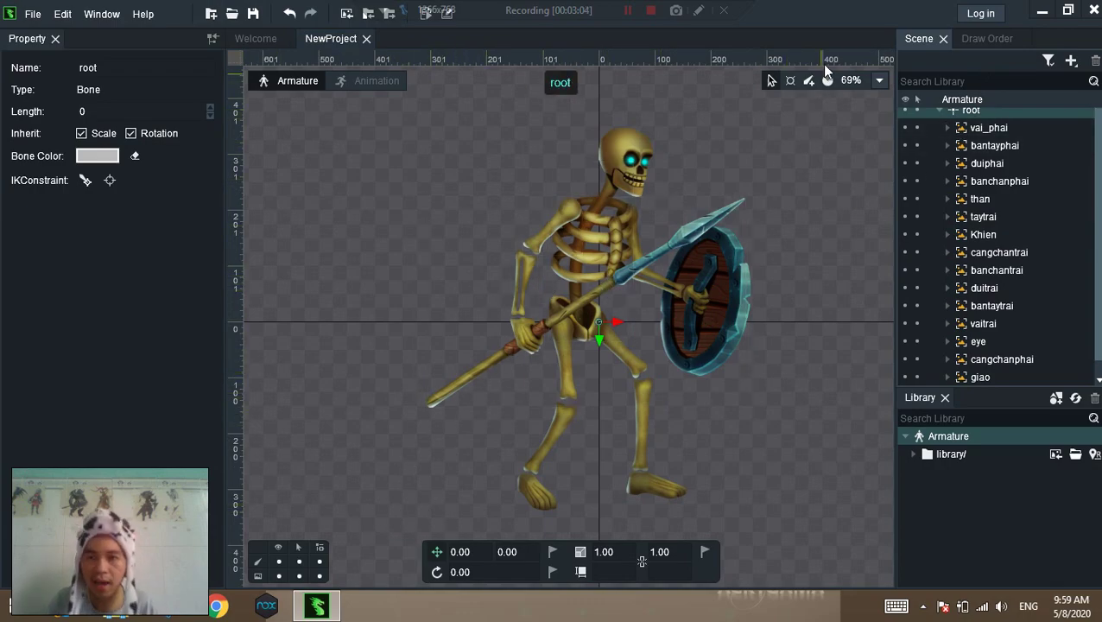
click(809, 81)
mouse_move(581, 322)
mouse_down()
mouse_move(586, 225)
mouse_move(619, 191)
mouse_move(587, 298)
mouse_move(618, 190)
mouse_move(618, 210)
mouse_up()
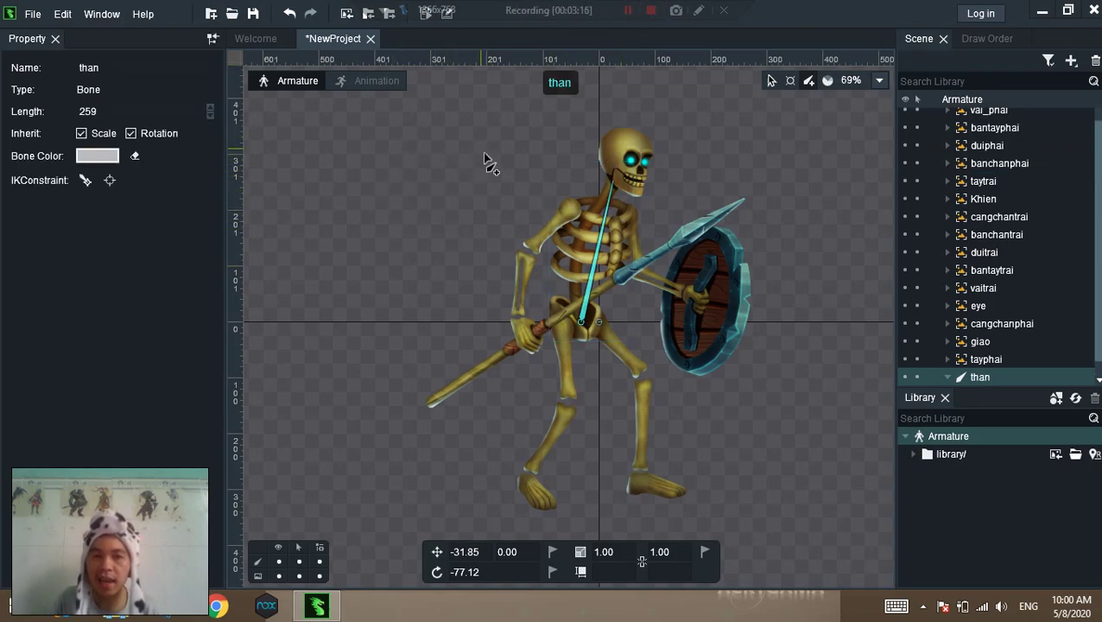
Try a head bone about 95 long as a child of the torso bone, and undo it
drag(475, 192, 423, 249)
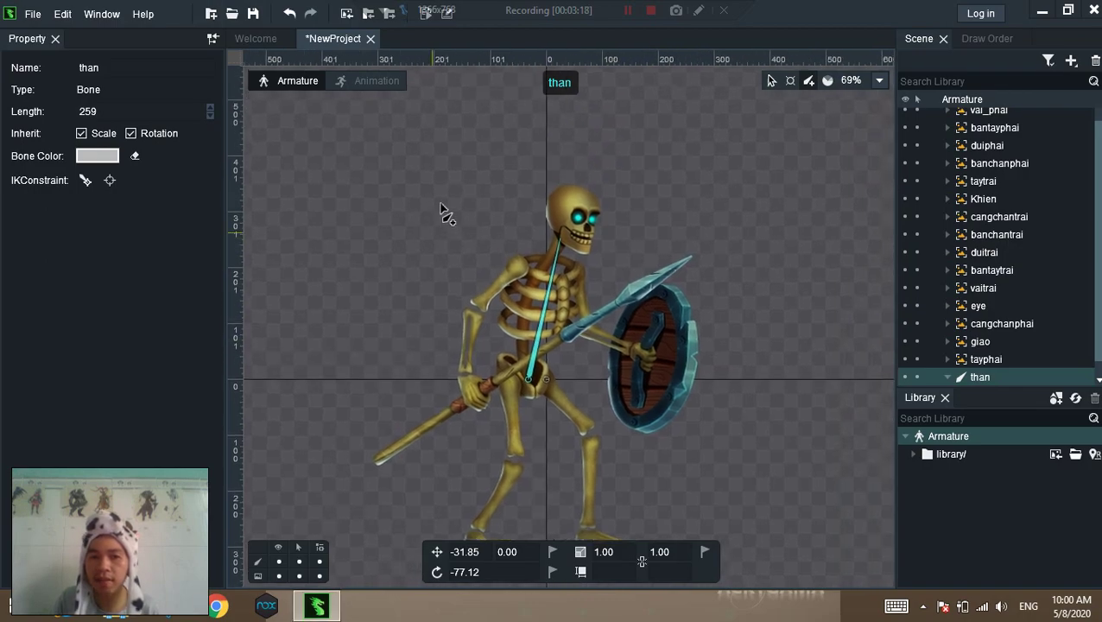
click(441, 216)
scroll(438, 351, up, 2)
scroll(490, 204, up, 2)
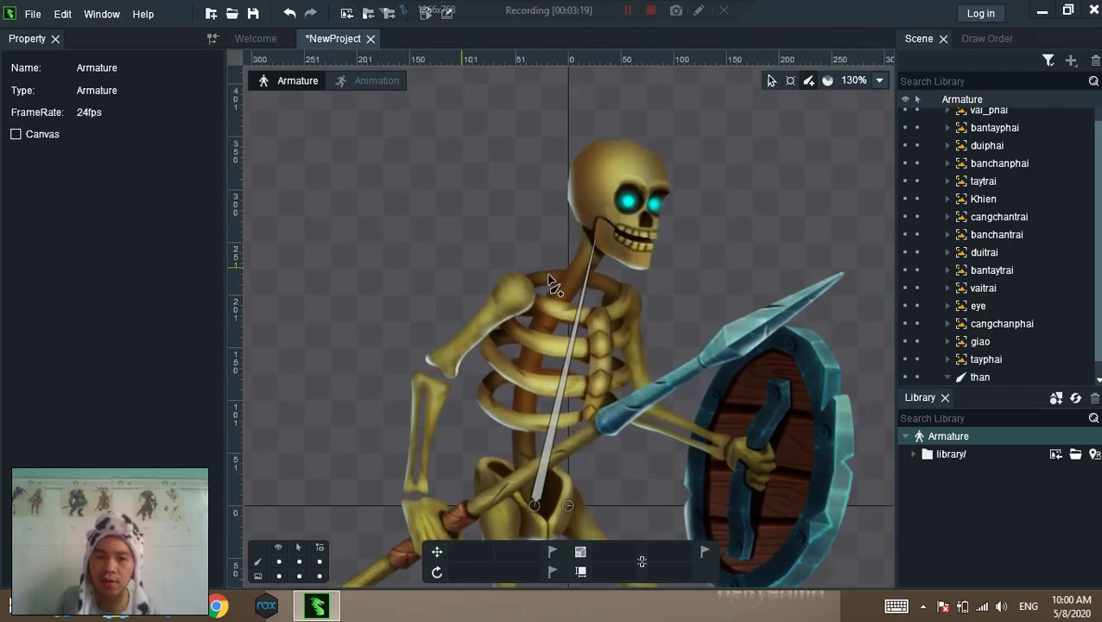
click(581, 332)
drag(623, 255, 631, 164)
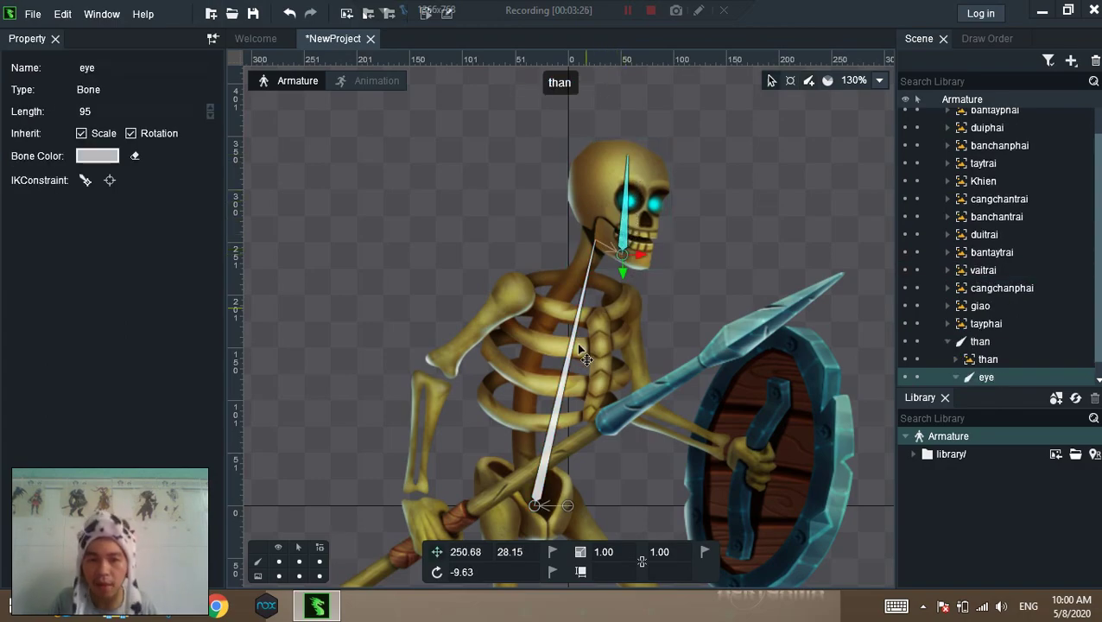
click(560, 401)
drag(558, 413, 557, 414)
key(ctrl+z)
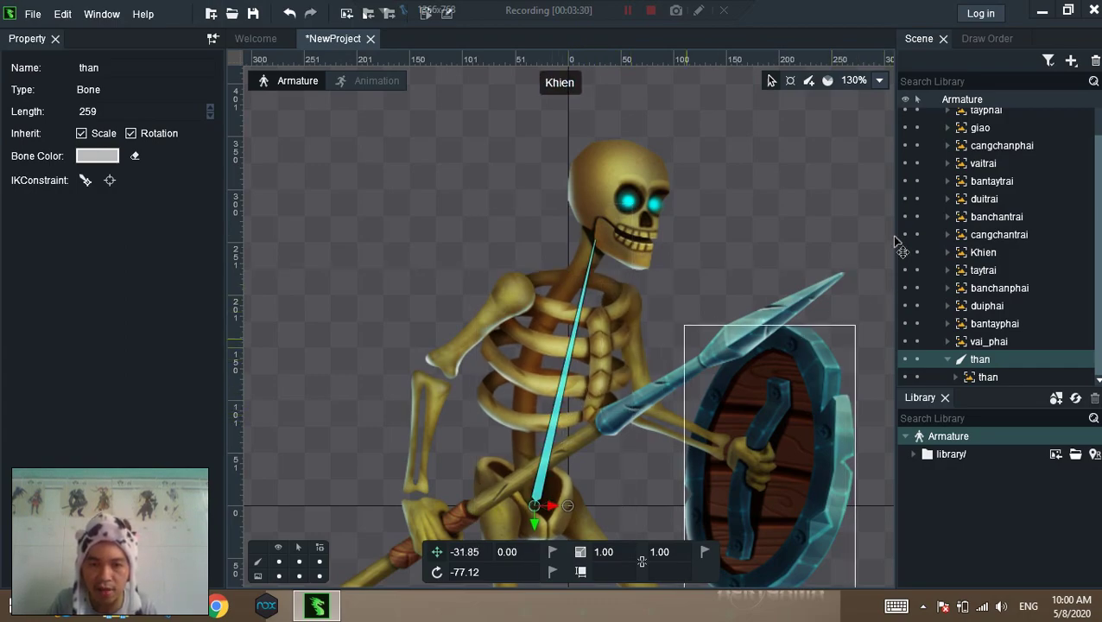
Draw a head bone about 105 long as a child of the torso bone, from the jaw to the crown of the skull
click(754, 214)
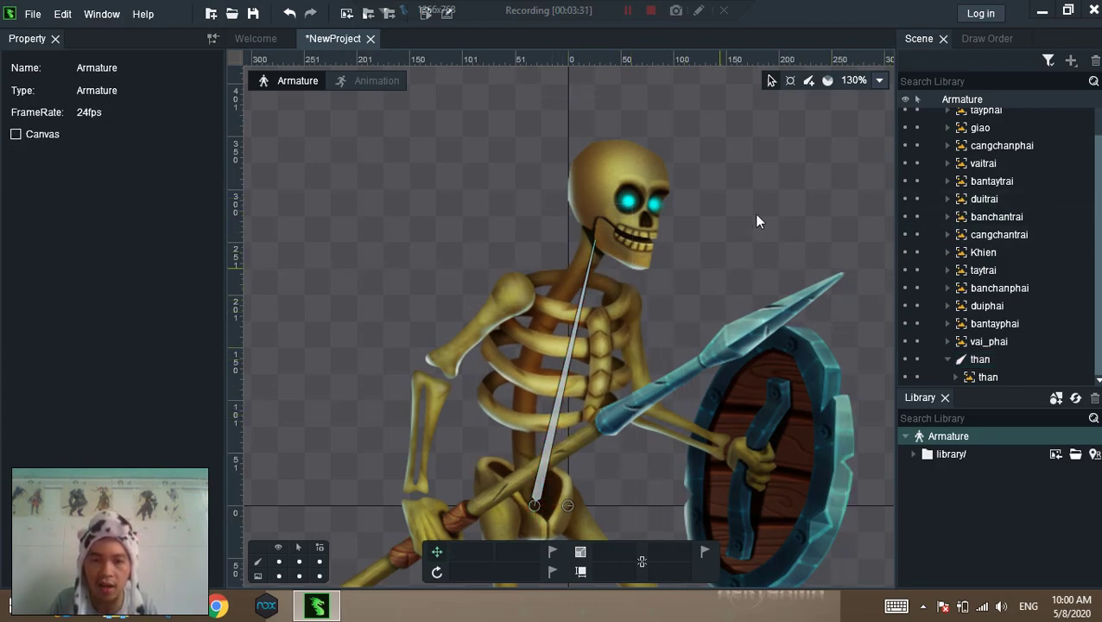
click(553, 412)
click(809, 81)
drag(619, 260, 630, 150)
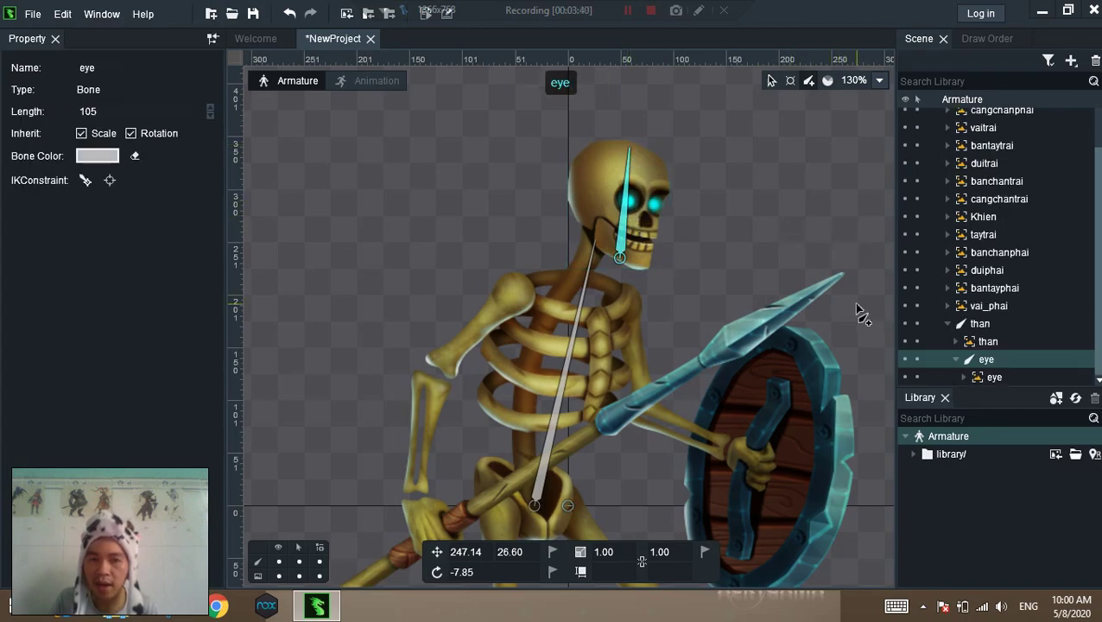
drag(614, 198, 664, 206)
key(ctrl+z)
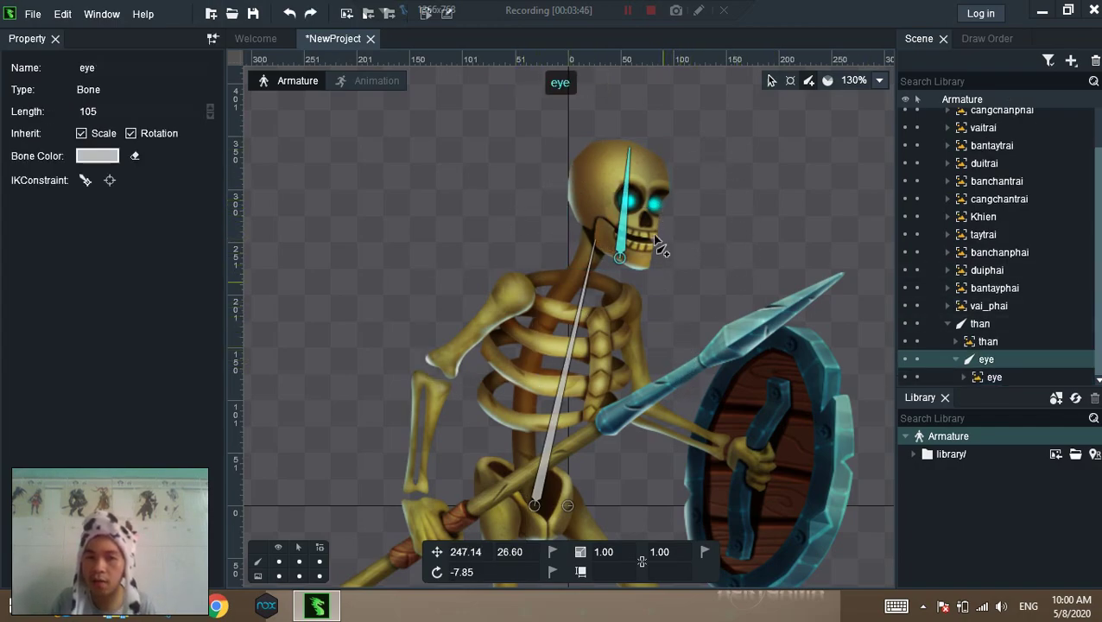
Try an upper-arm bone from shoulder towards elbow as a child of the head bone, first about 104 and again about 90 long
drag(530, 385, 593, 299)
drag(583, 209, 503, 275)
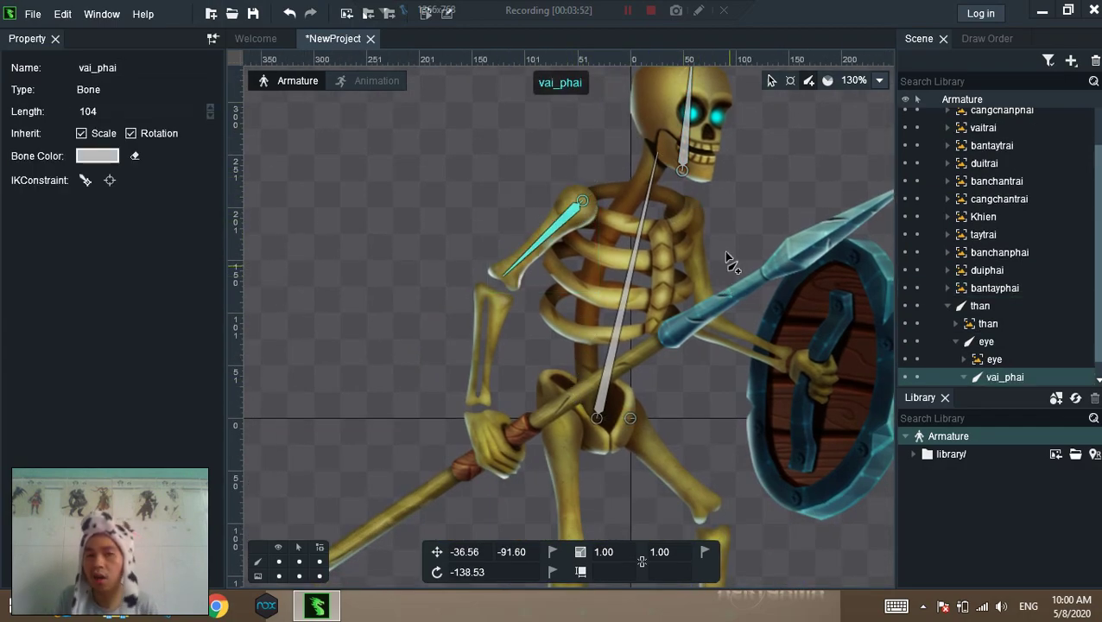
drag(655, 246, 647, 303)
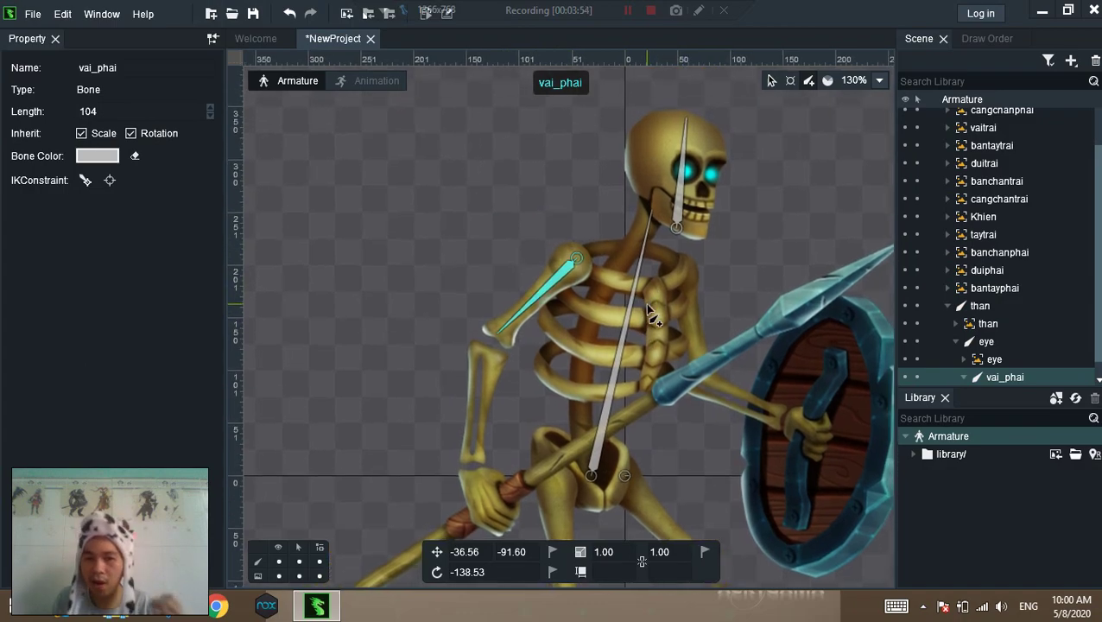
right_click(646, 303)
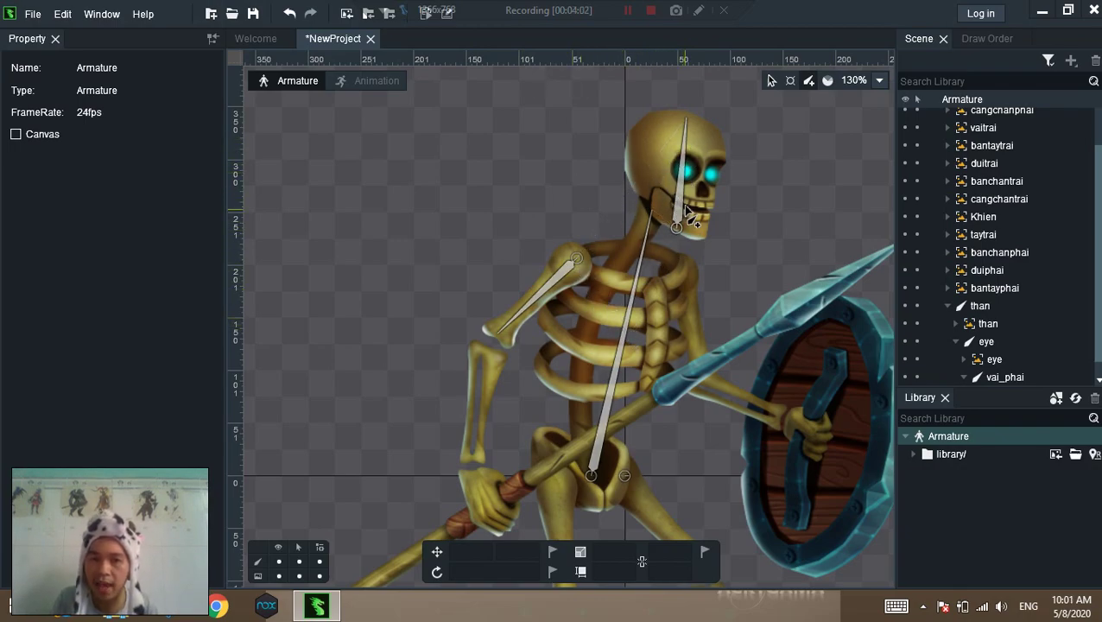
click(680, 211)
drag(576, 253, 510, 319)
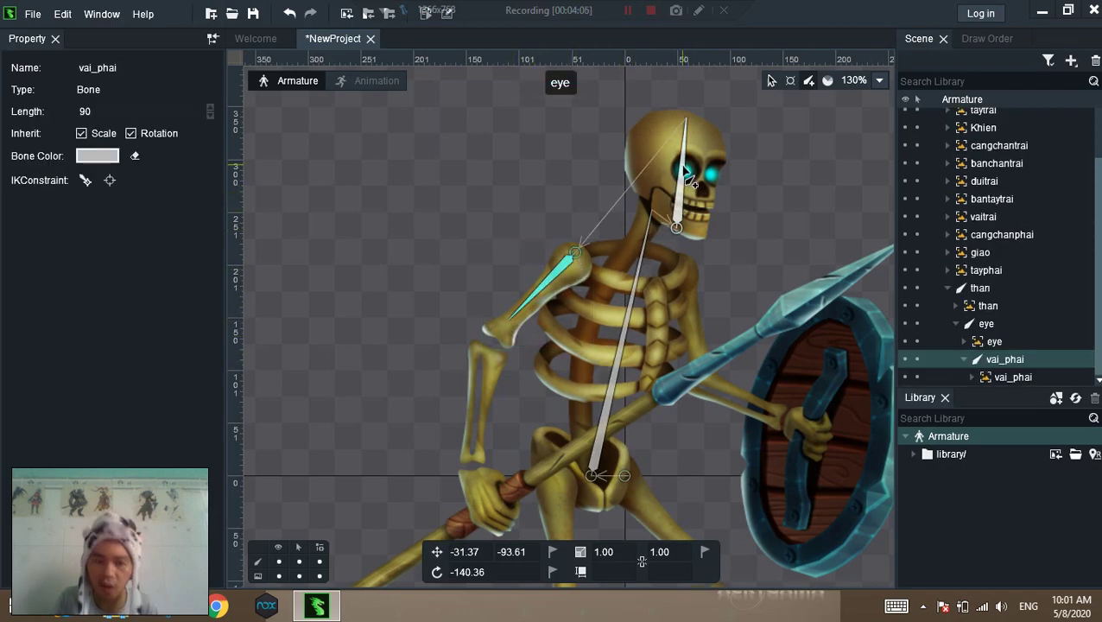
Move the head bone to test how the child arm bone follows, and undo the move
key(v)
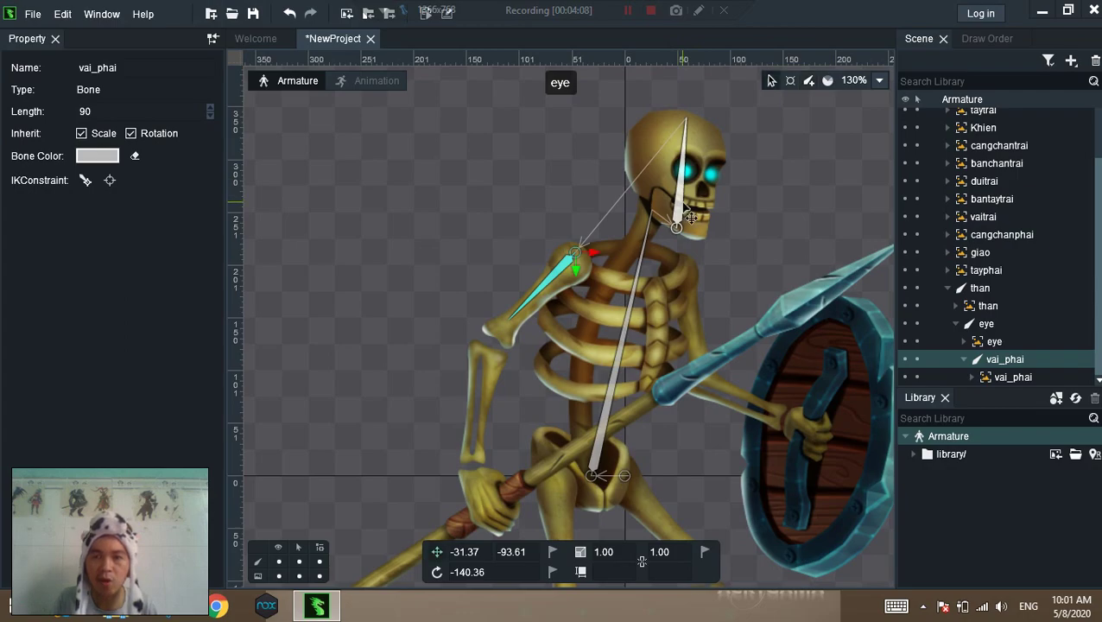
drag(691, 222, 466, 222)
key(ctrl+z)
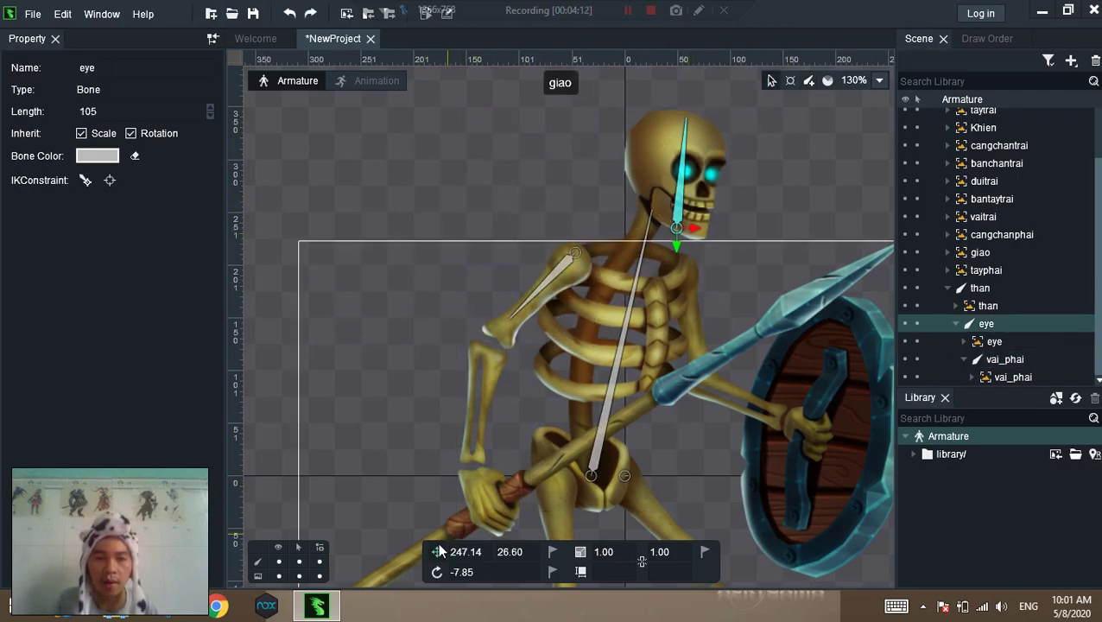
drag(357, 347, 301, 214)
key(ctrl+z)
Rotate the head bone as a test, and undo both the rotation and the upper-arm bone
click(687, 216)
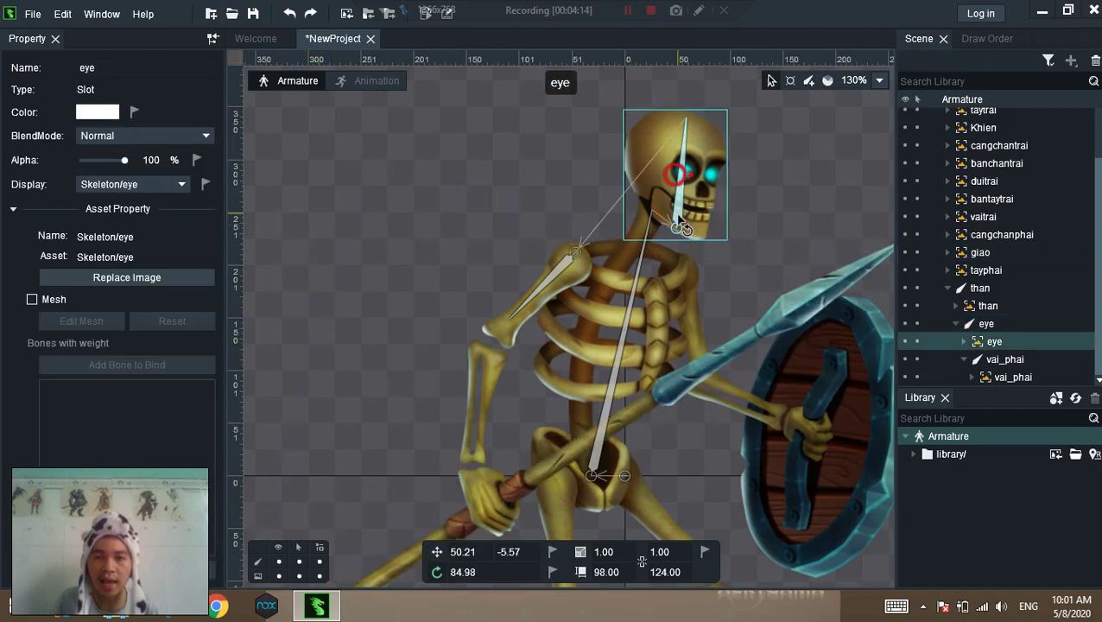
click(683, 216)
drag(688, 199, 714, 242)
key(ctrl+z)
key(ctrl+z)
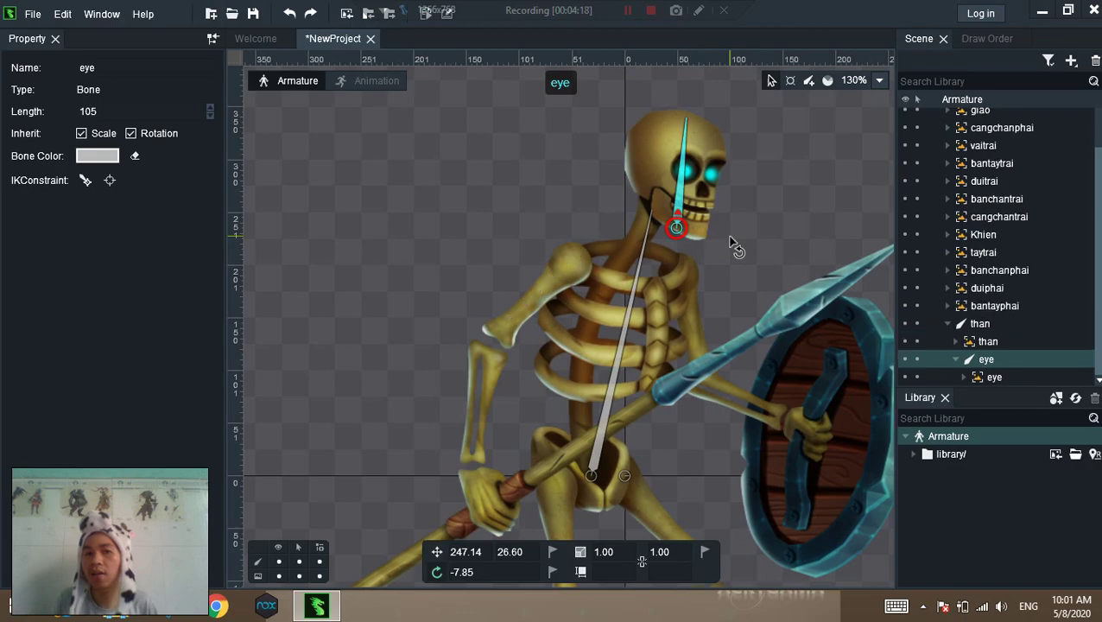
Draw the spear arm's upper-arm bone about 99 long as a child of the torso bone, from shoulder to elbow
key(Escape)
click(678, 214)
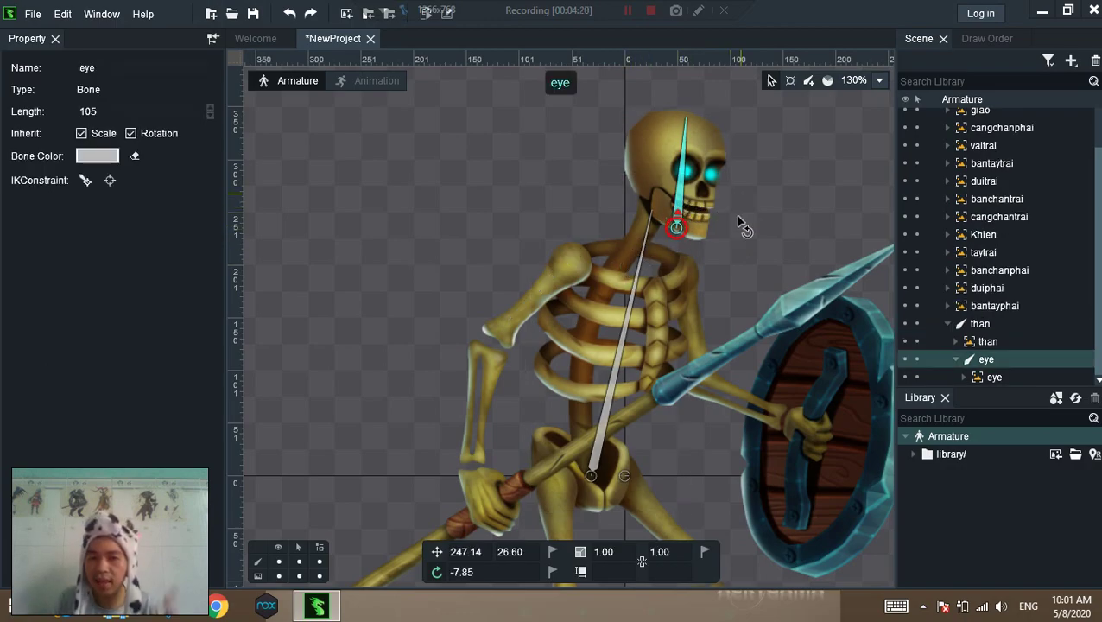
key(Escape)
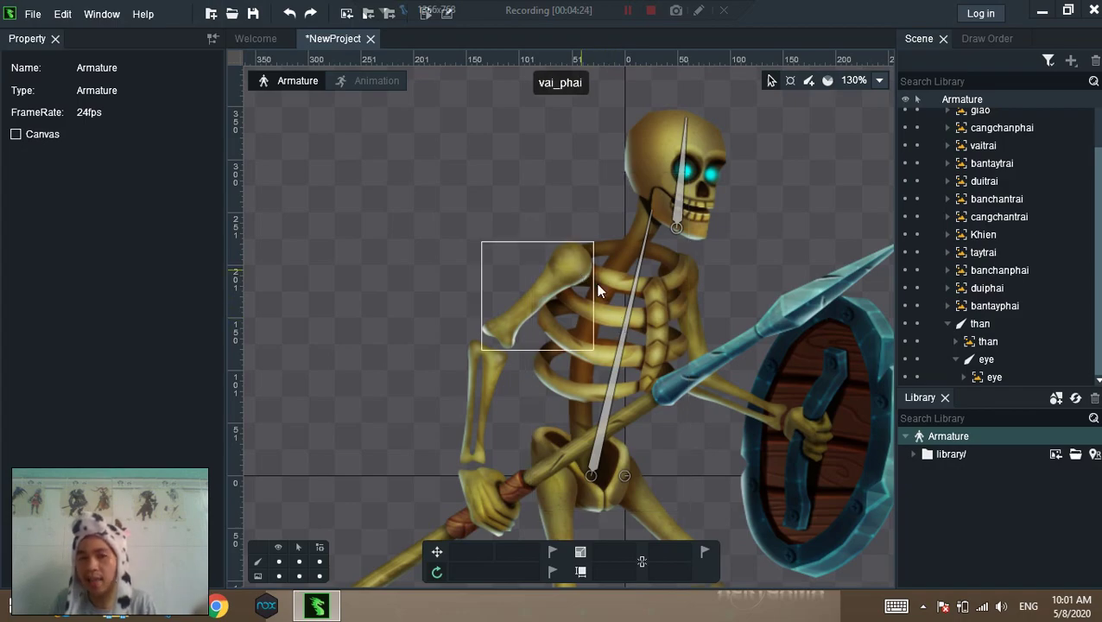
click(603, 380)
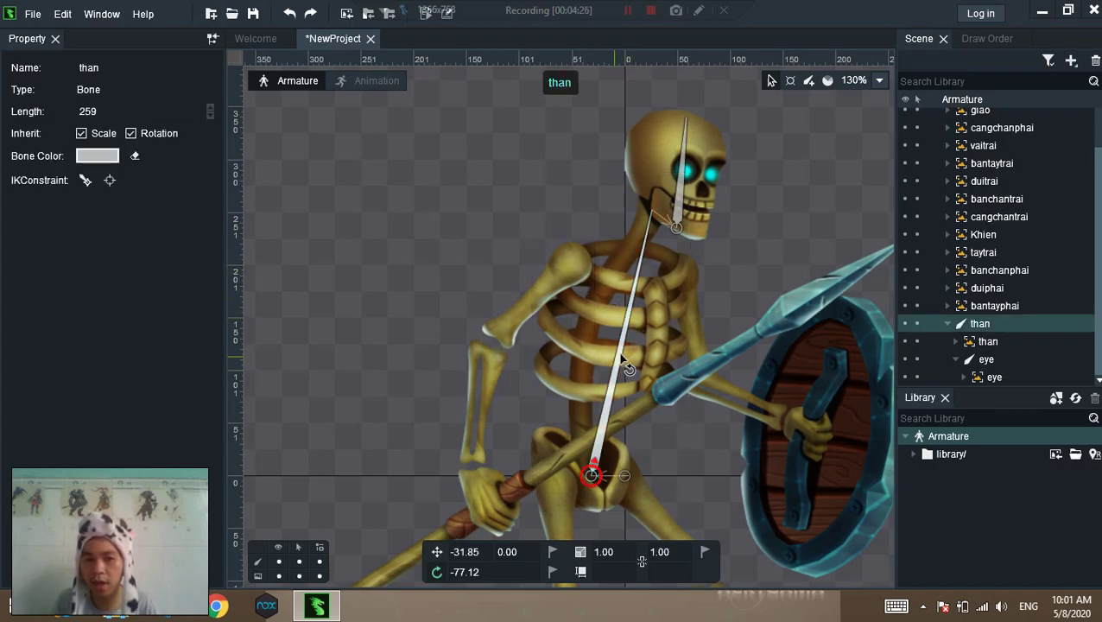
mouse_move(571, 259)
mouse_down()
mouse_move(492, 344)
mouse_move(498, 324)
mouse_up()
mouse_move(382, 289)
mouse_down()
mouse_move(352, 222)
mouse_move(350, 140)
mouse_up()
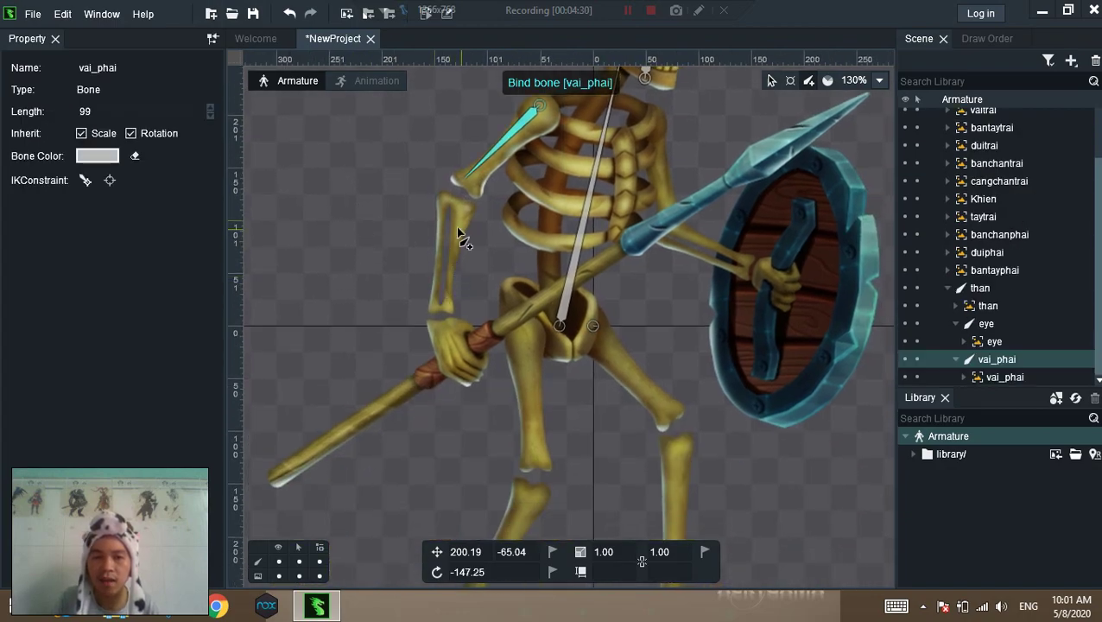
Continue the spear arm's chain with a forearm bone, a hand bone about 42 long and a spear bone about 662 long
click(533, 110)
mouse_move(451, 208)
mouse_down()
mouse_move(441, 307)
mouse_move(469, 386)
mouse_up()
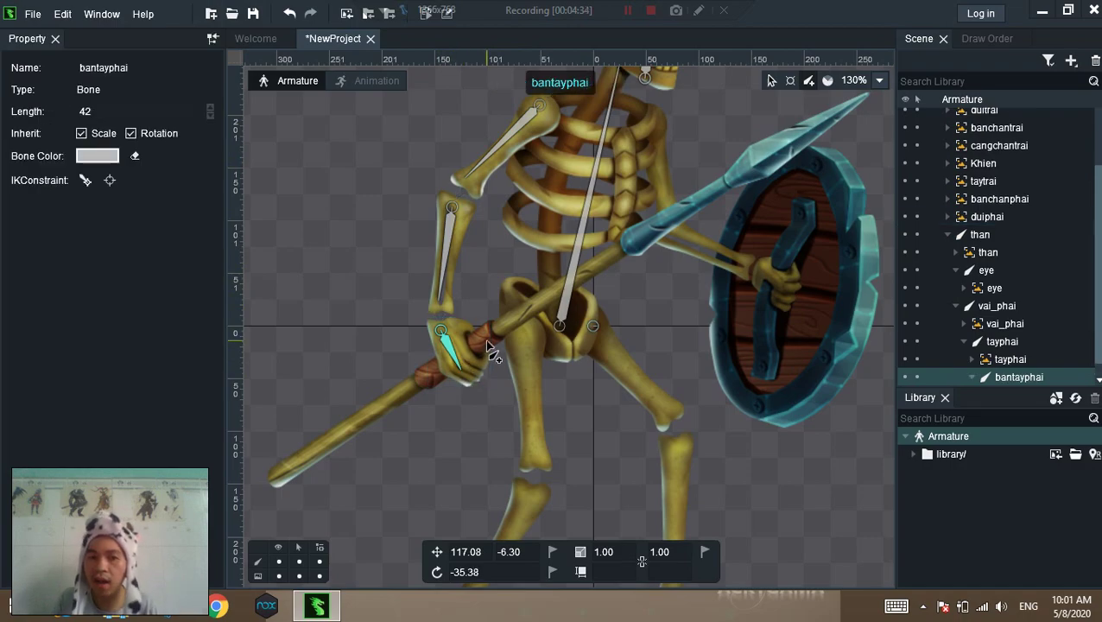
drag(276, 476, 871, 102)
drag(565, 435, 493, 519)
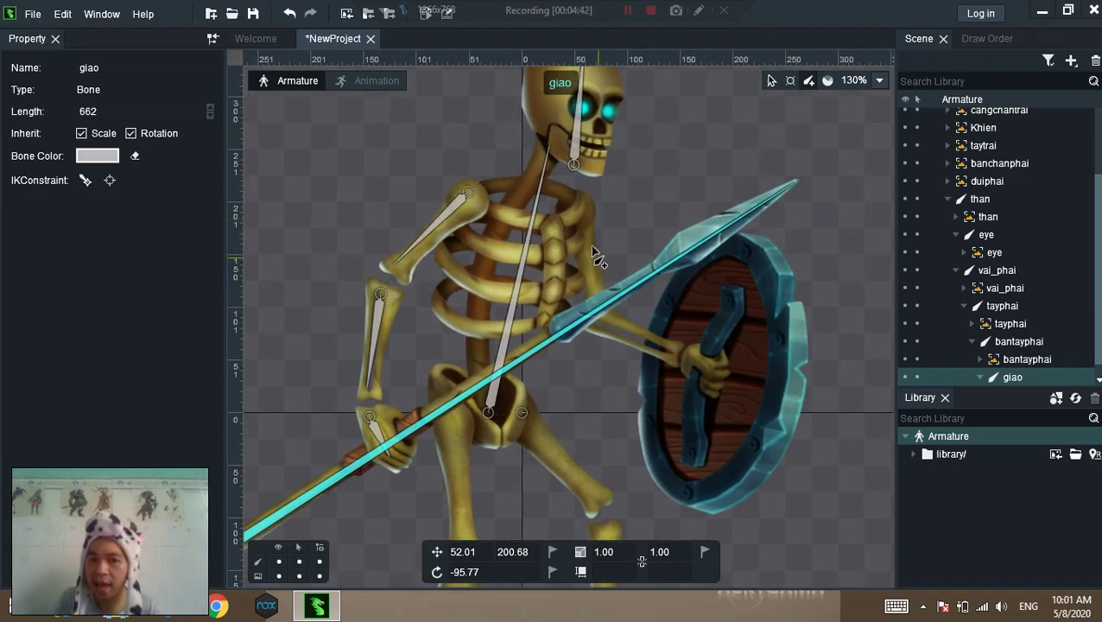
Draw the shield arm's chain from the torso bone: upper arm, forearm, hand and a shield bone about 138 long
click(522, 311)
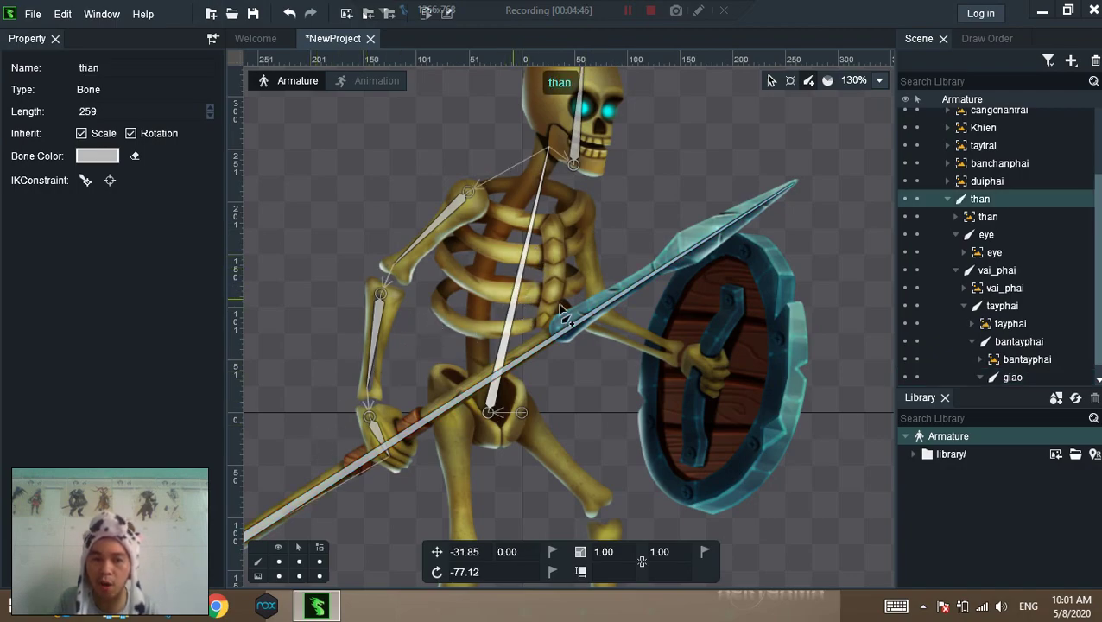
mouse_move(584, 202)
mouse_down()
mouse_move(593, 303)
mouse_move(665, 349)
mouse_up()
mouse_move(690, 356)
mouse_down()
mouse_move(718, 371)
mouse_move(736, 262)
mouse_up()
drag(537, 357, 595, 193)
drag(581, 342, 589, 356)
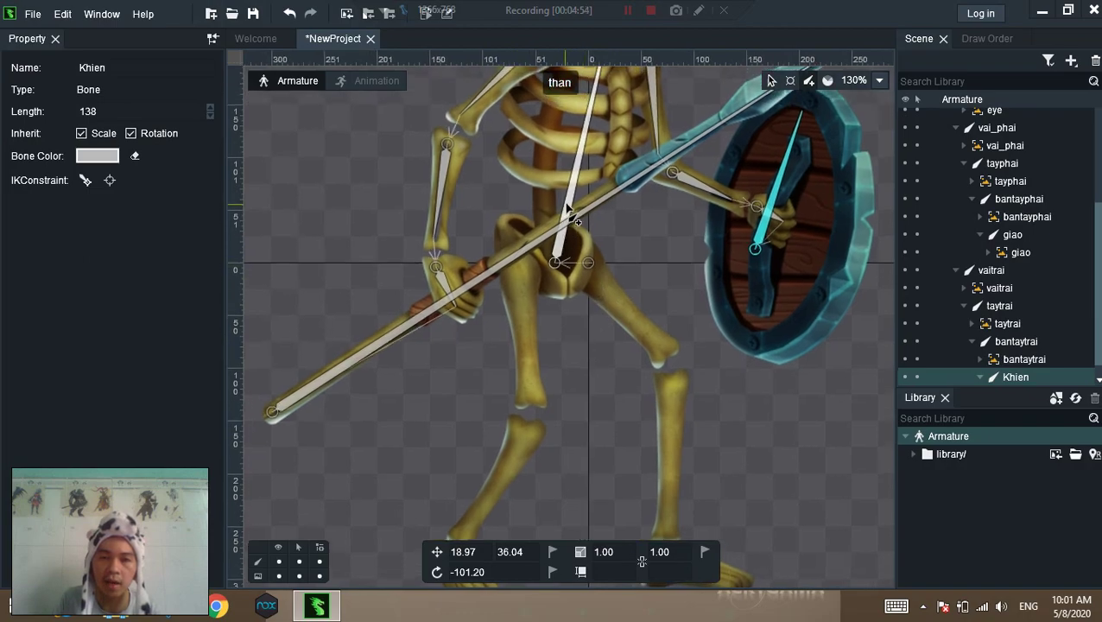
Draw the right thigh bone (duiphai) about 132 long as a child of the torso bone, from hip to knee
click(579, 221)
drag(516, 265, 525, 402)
drag(617, 279, 664, 155)
Try a short shin bone about 26 long below the right knee as a child of the thigh bone, and undo it
mouse_move(573, 304)
mouse_down()
mouse_move(505, 430)
mouse_move(512, 424)
mouse_up()
key(ctrl+z)
drag(578, 303, 427, 552)
key(ctrl+z)
key(ctrl+y)
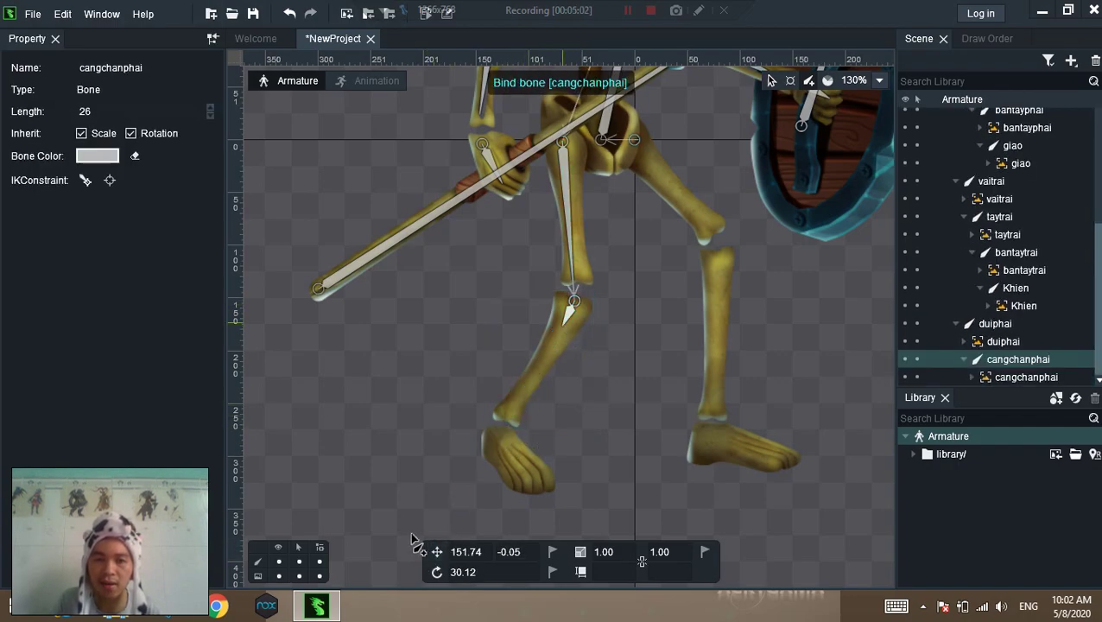
click(573, 325)
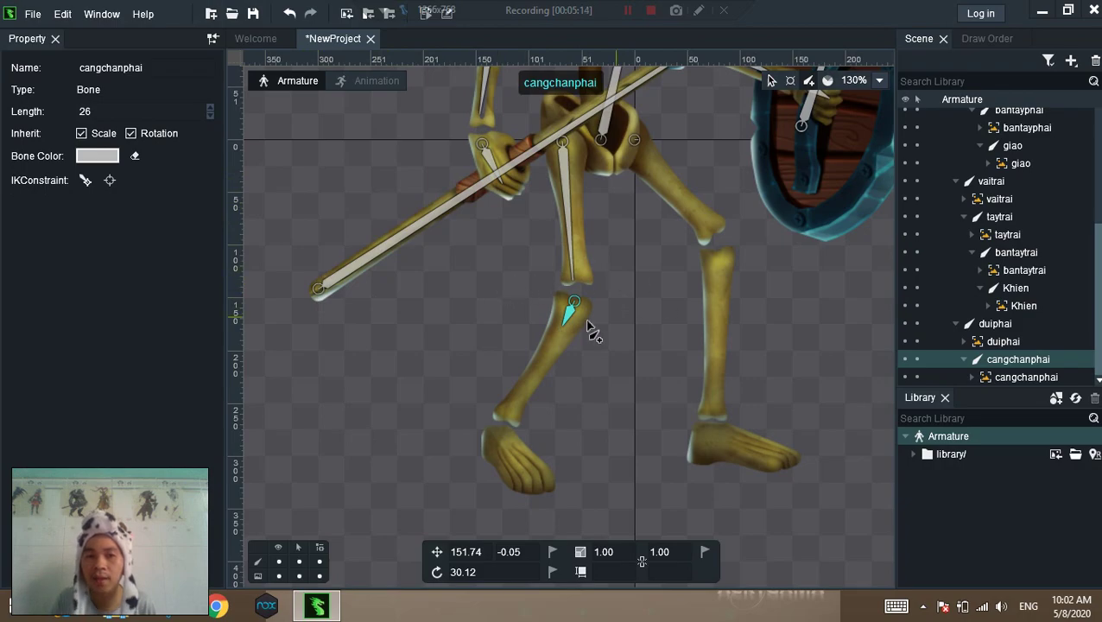
key(ctrl+z)
Draw the right shin bone from knee to ankle and a short, nearly vertical foot bone as its child
drag(570, 304, 537, 493)
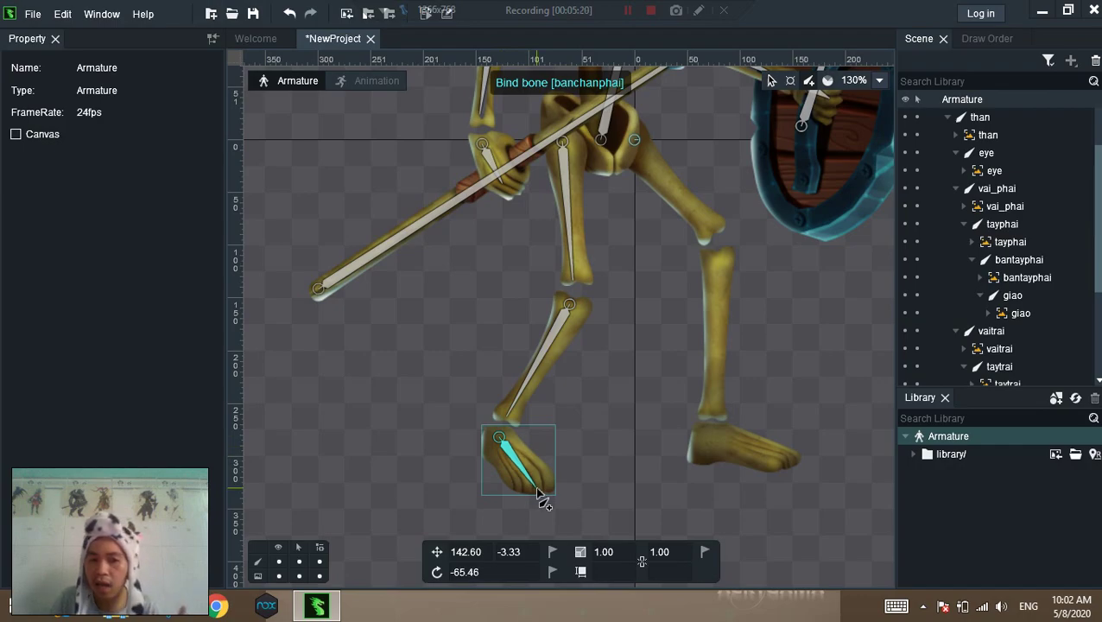
mouse_move(511, 473)
mouse_down()
mouse_move(546, 495)
mouse_move(521, 483)
mouse_up()
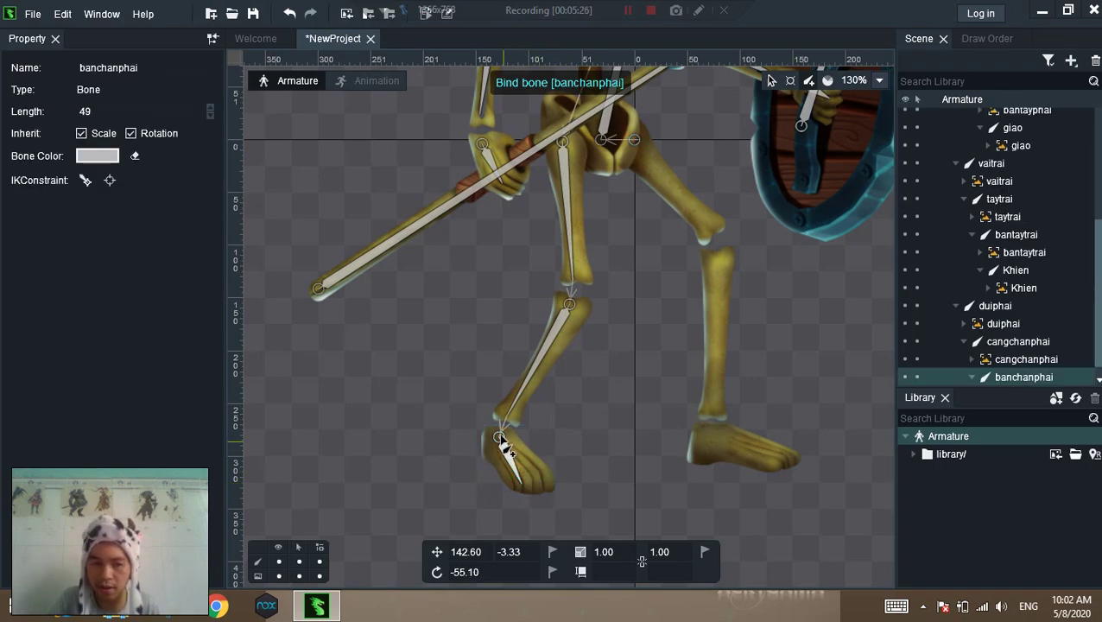
key(ctrl+z)
drag(505, 434, 504, 461)
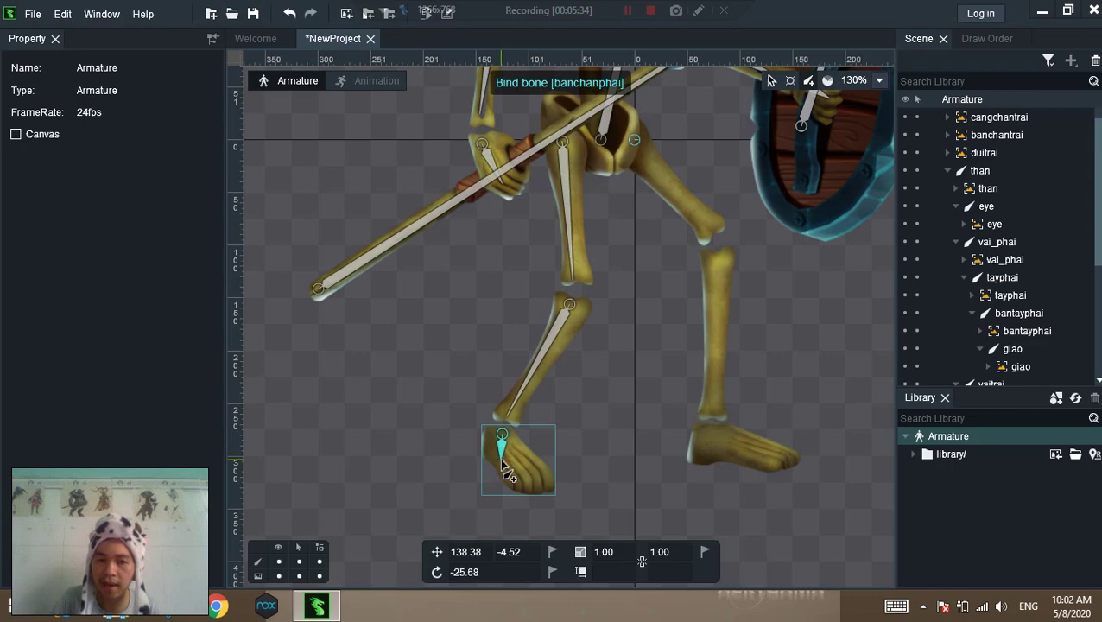
mouse_move(505, 466)
mouse_down()
mouse_move(546, 496)
mouse_move(505, 460)
mouse_up()
drag(615, 301, 528, 331)
right_click(553, 173)
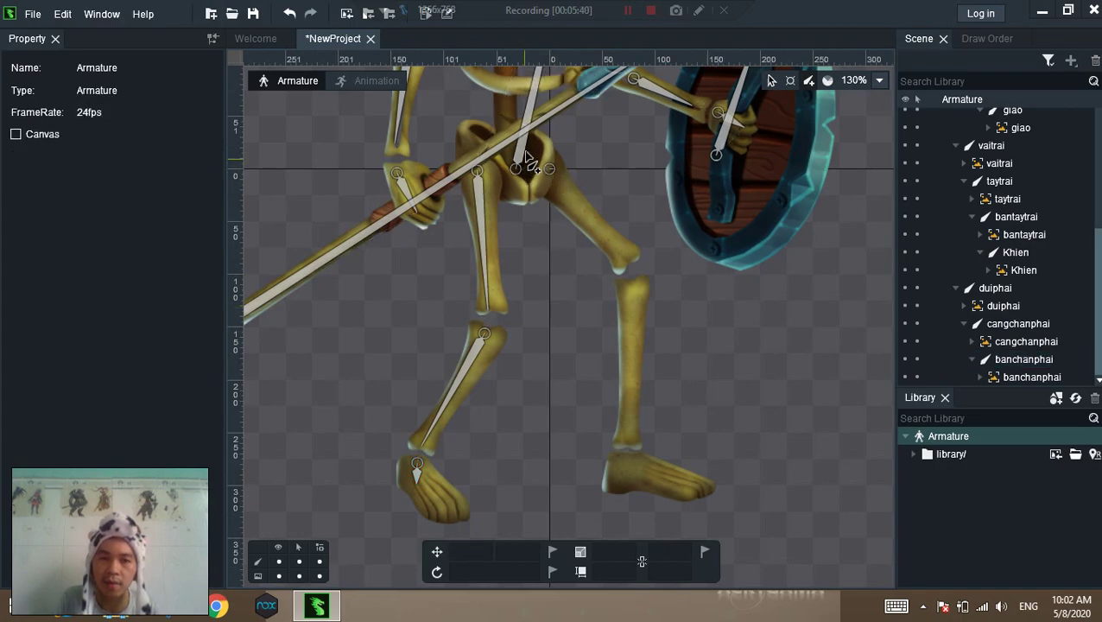
Draw the left leg's chain from the torso bone: thigh, shin and a foot bone about 26 long
click(529, 163)
drag(547, 177, 628, 489)
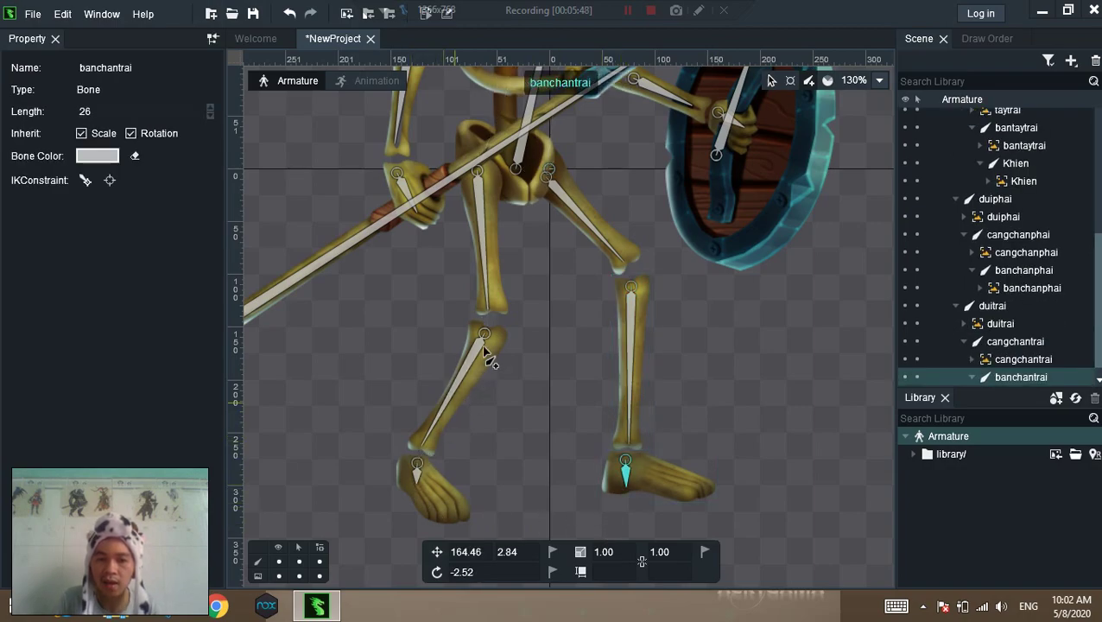
scroll(685, 222, down, 4)
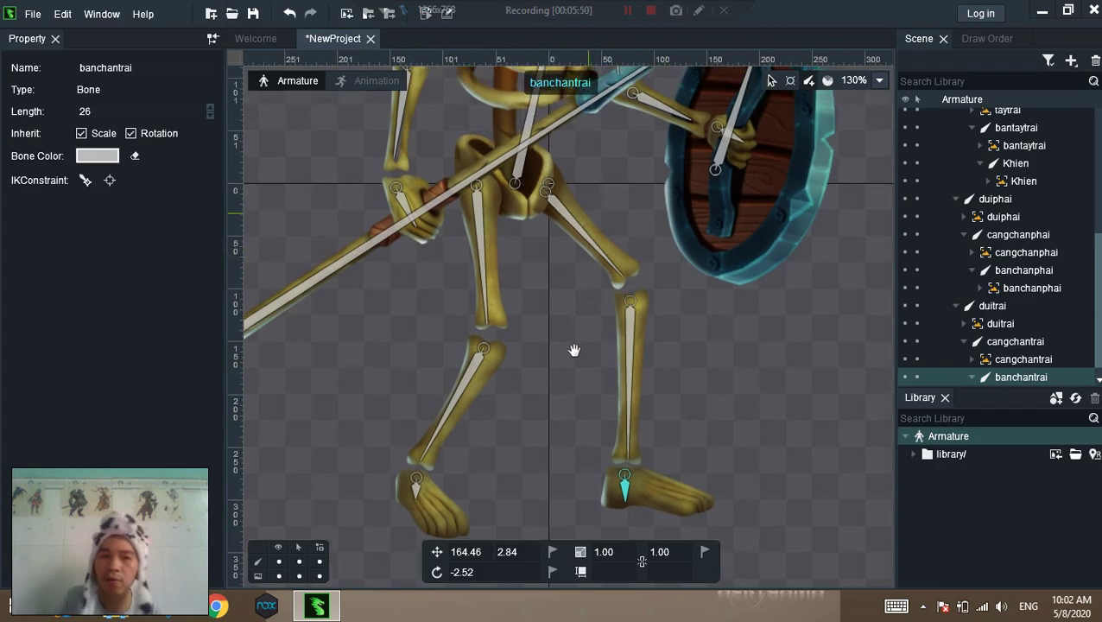
scroll(628, 277, down, 3)
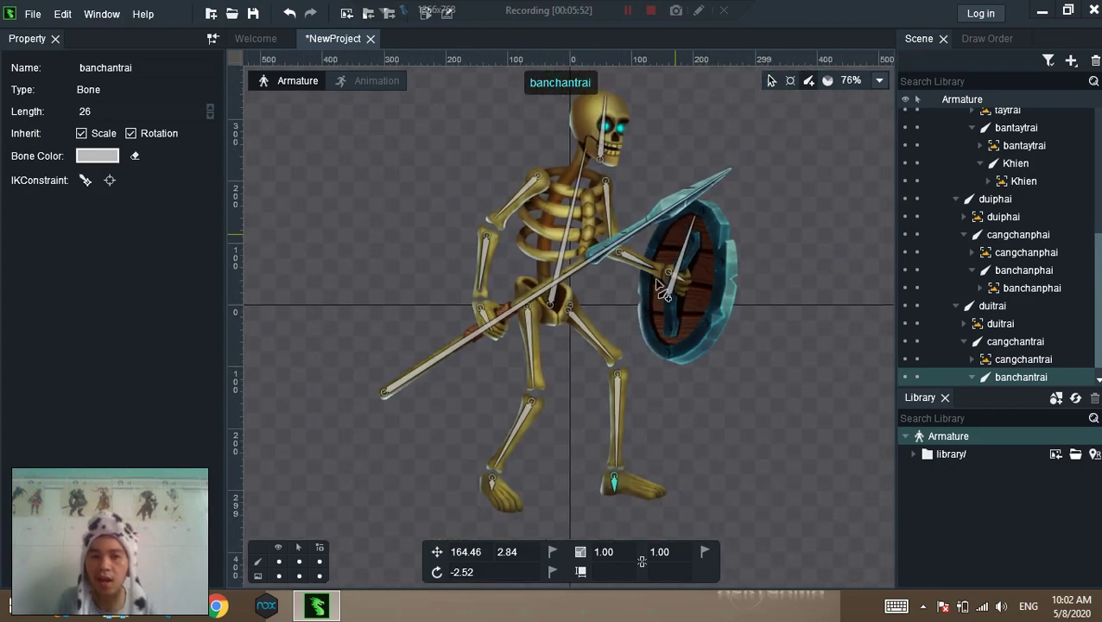
Move the right and left thigh bones to test how the legs follow, undoing each move
click(616, 308)
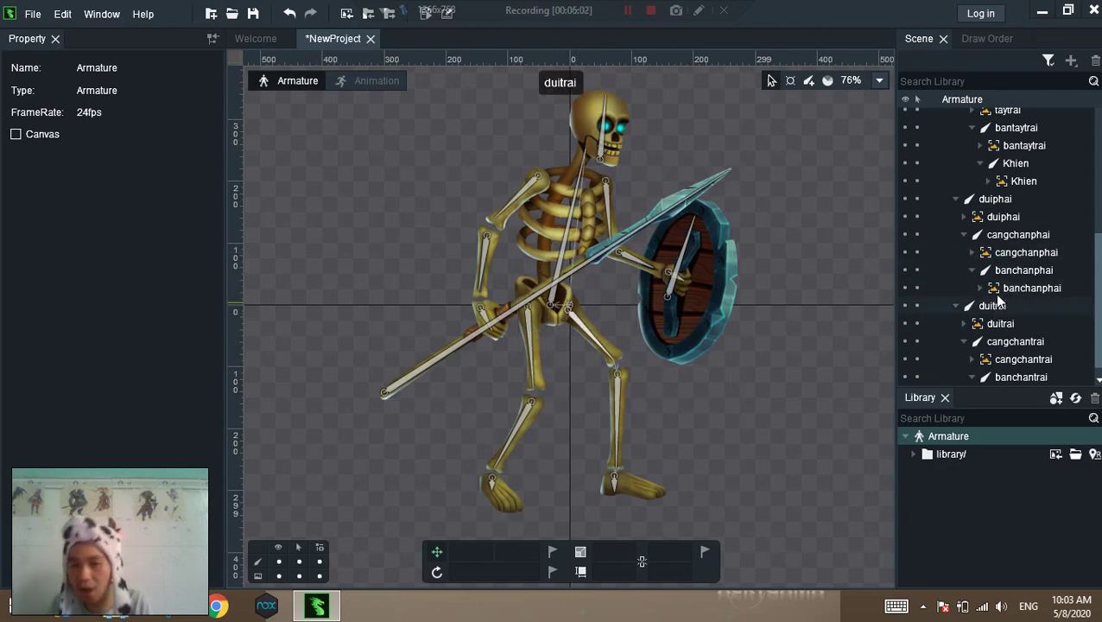
click(538, 333)
drag(537, 333, 438, 320)
key(ctrl+z)
click(591, 325)
drag(589, 310, 632, 312)
key(ctrl+z)
Test the torso bone and the shield arm's upper-arm bone by moving them, undoing each move
click(570, 266)
drag(570, 267, 830, 430)
key(ctrl+z)
click(608, 205)
key(ctrl+z)
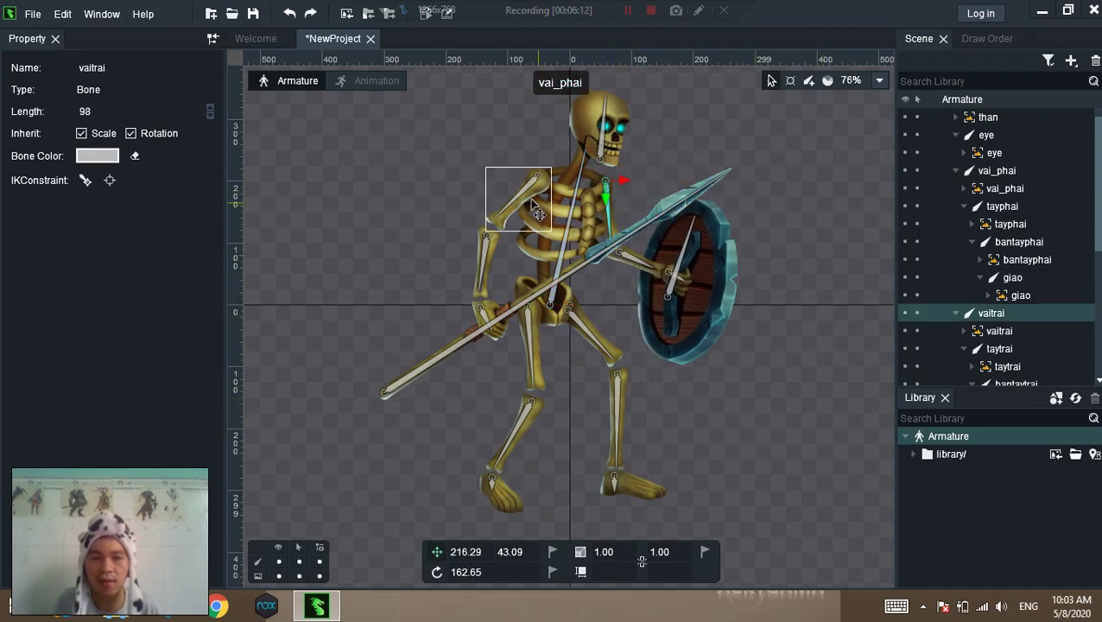
Test-move the spear arm's upper-arm bone and the head bone, undoing every change
click(524, 193)
drag(404, 255, 392, 299)
key(ctrl+z)
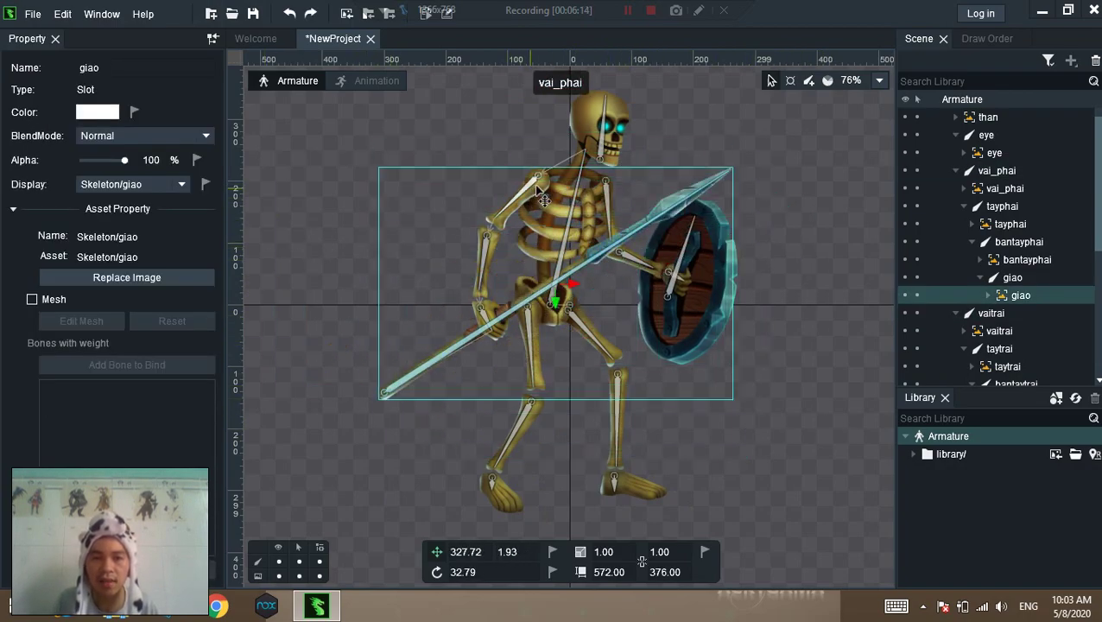
click(533, 185)
drag(342, 226, 322, 241)
key(ctrl+z)
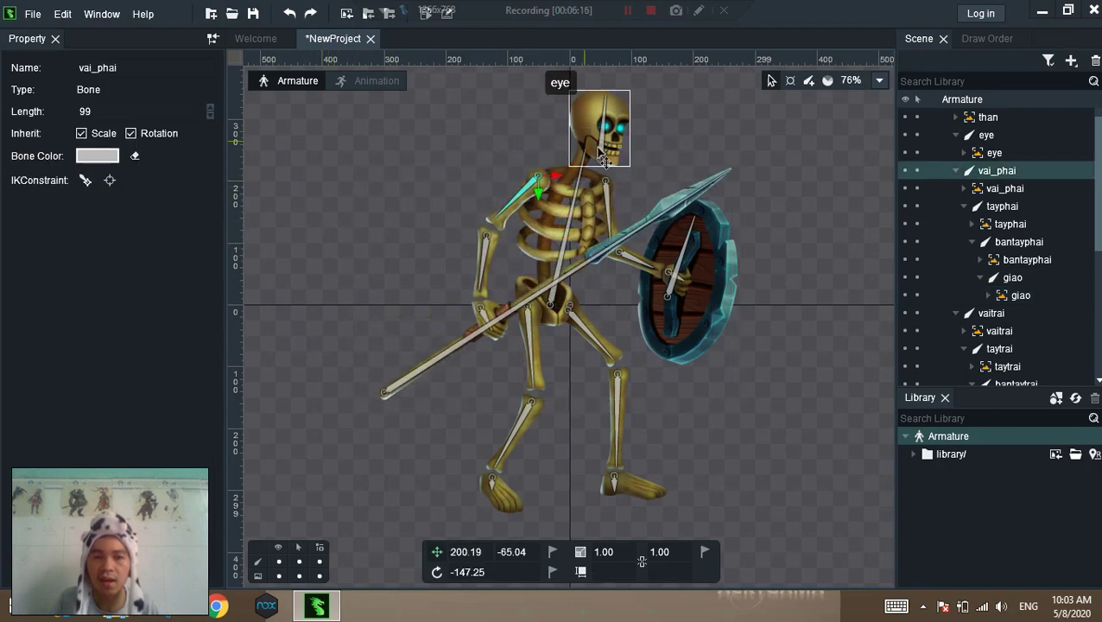
drag(602, 158, 529, 156)
key(ctrl+z)
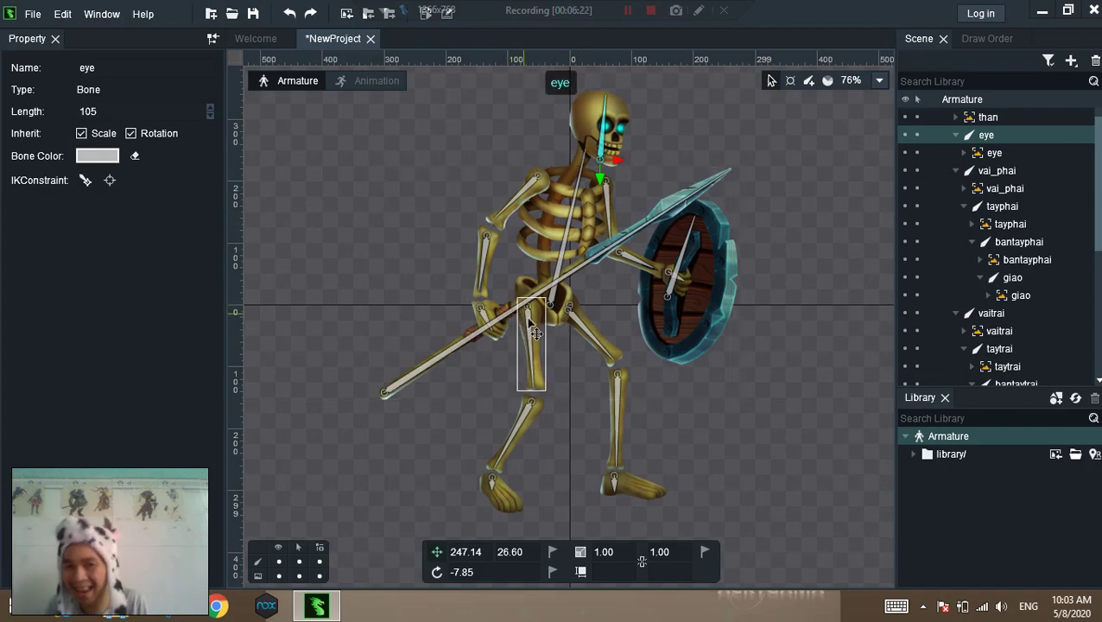
Save the project and switch the skeleton to animation mode
key(ctrl+s)
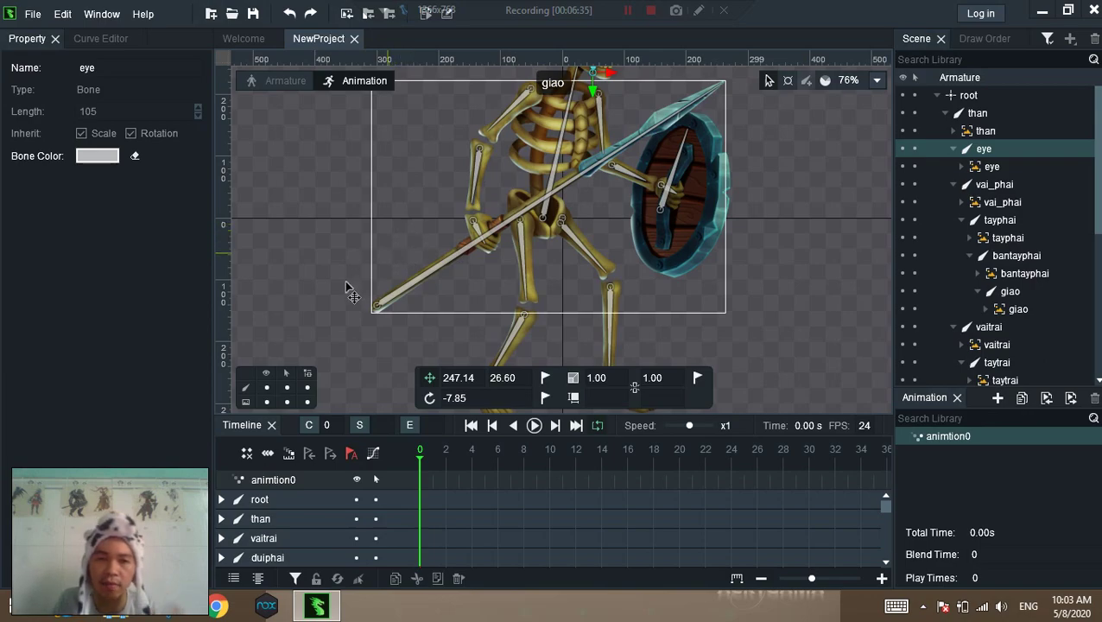
drag(360, 305, 370, 248)
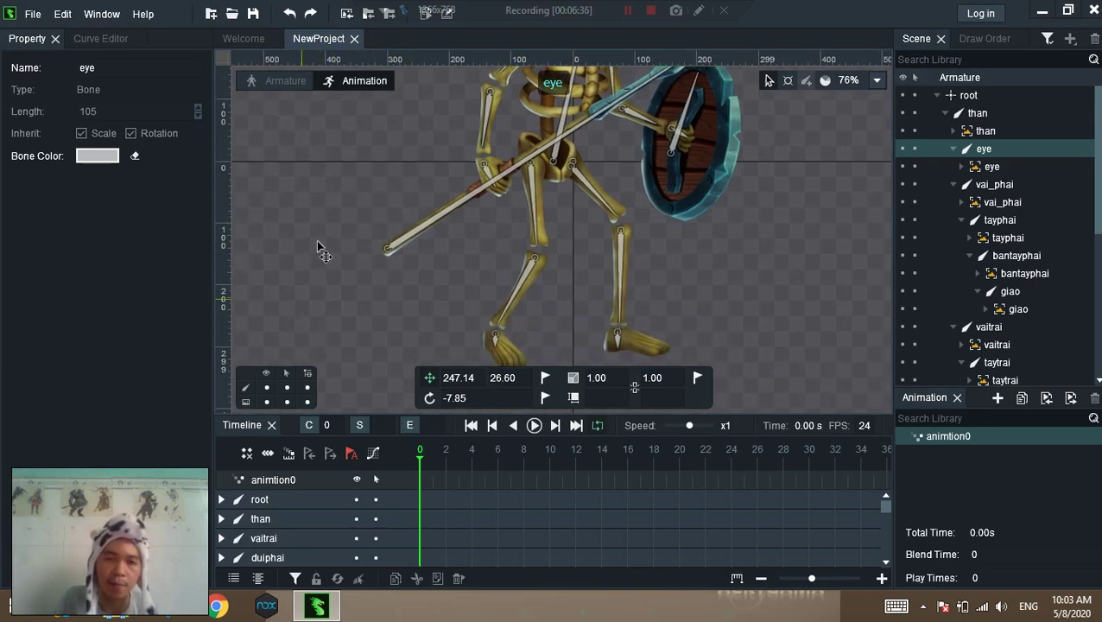
scroll(320, 251, down, 2)
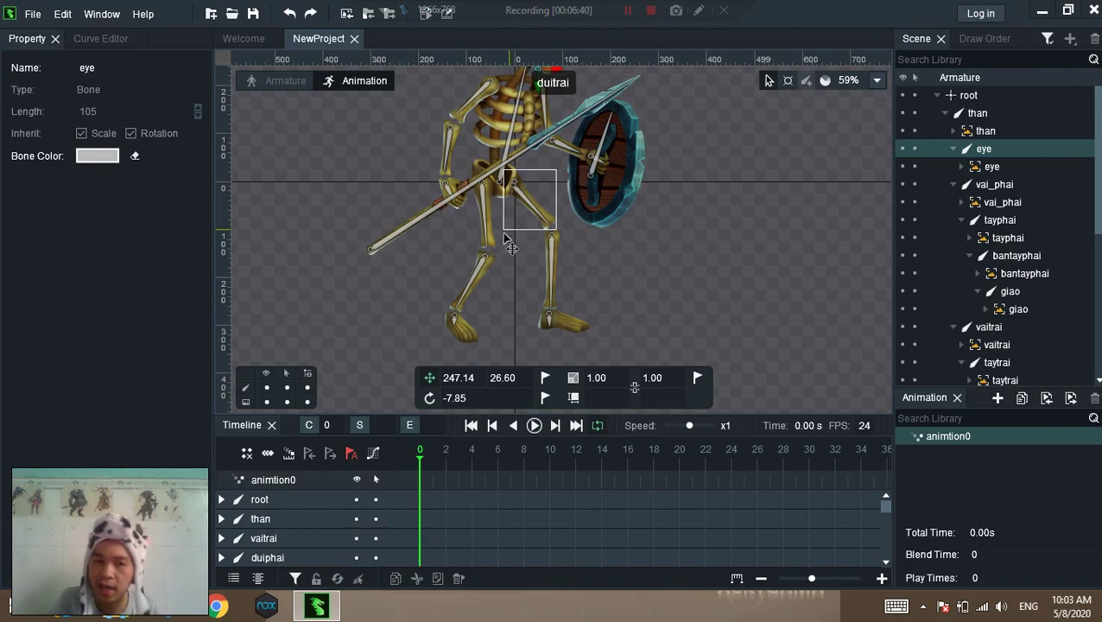
scroll(502, 319, up, 1)
Collapse the head and spear-arm branches, then select the skeleton's items from the torso down and key their position and rotation at frame 0
click(953, 148)
click(954, 166)
click(977, 113)
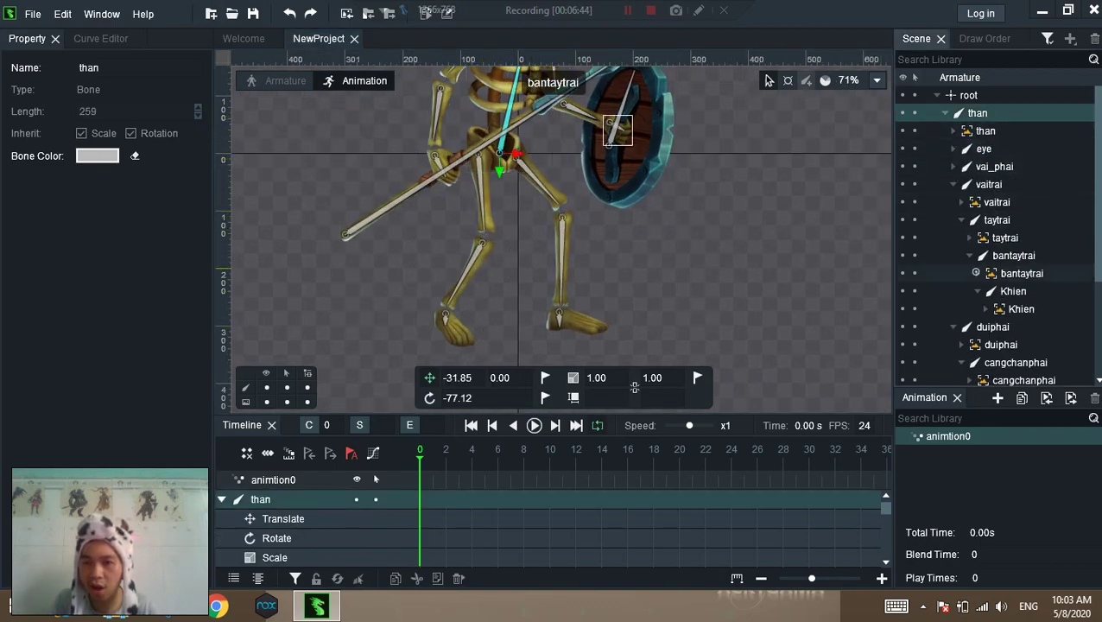
scroll(1093, 373, down, 3)
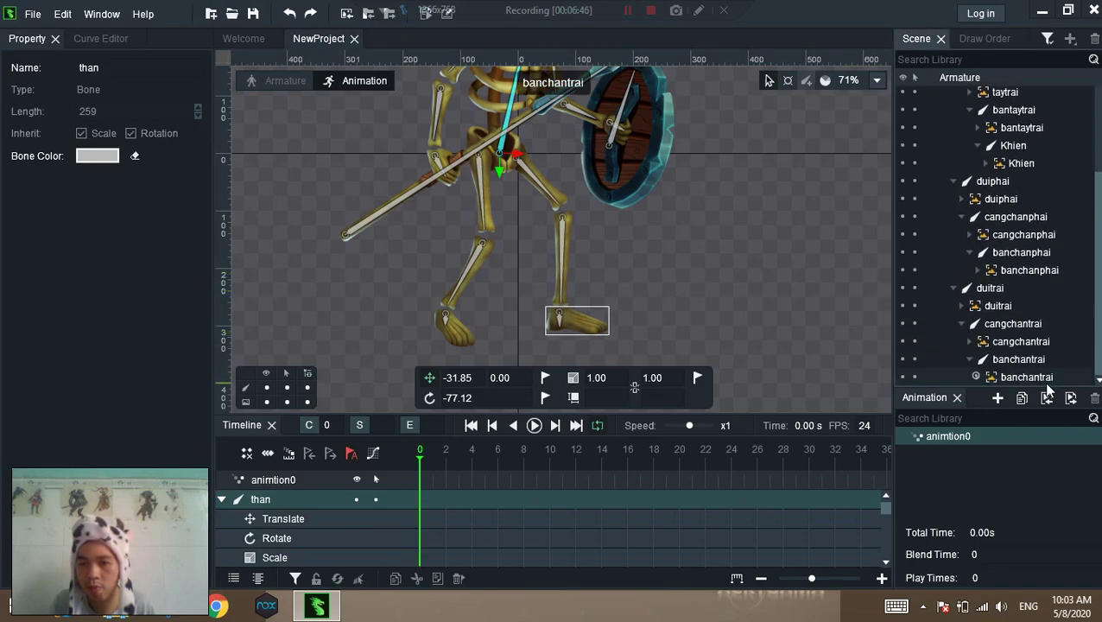
key(ctrl+a)
click(546, 377)
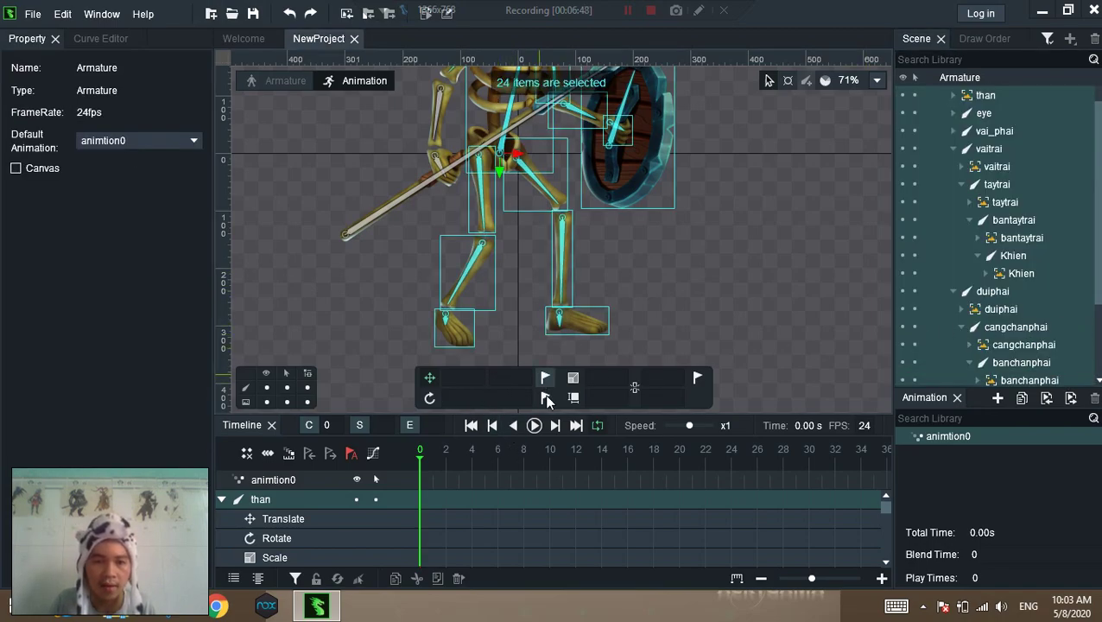
click(545, 397)
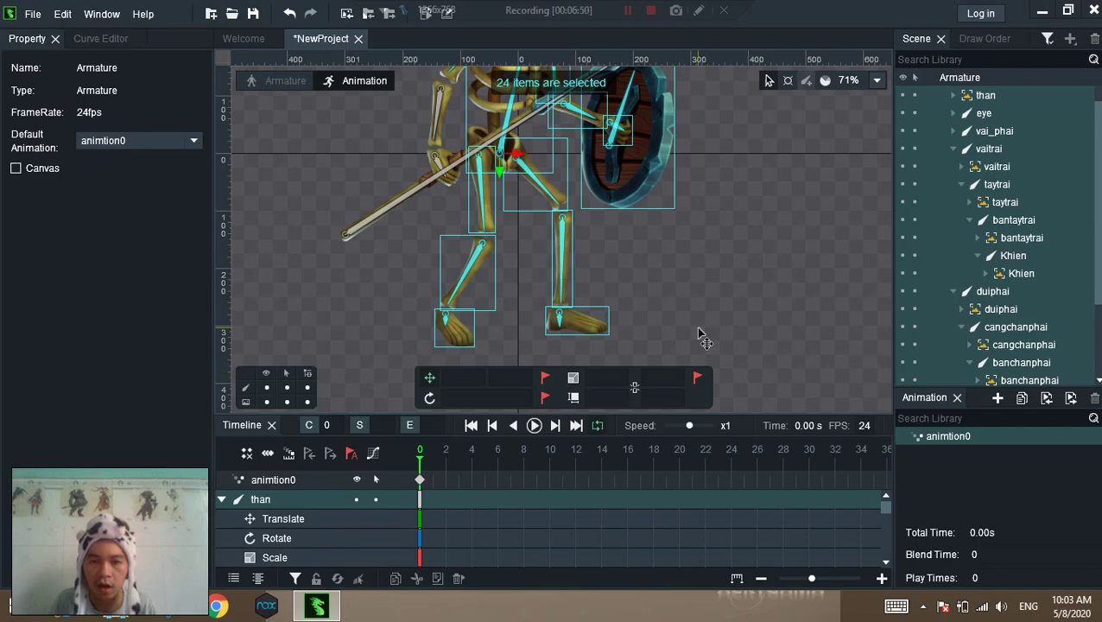
click(699, 335)
drag(615, 288, 446, 410)
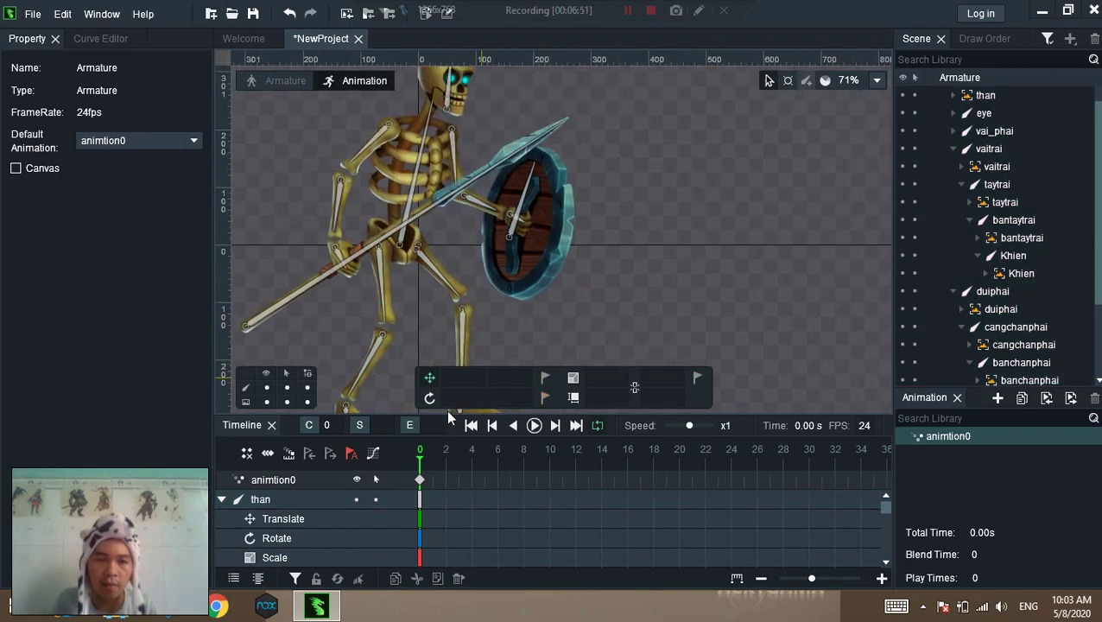
Copy the frame 0 keyframes of animtion0 and paste them at frames 6 and 12
click(421, 480)
drag(517, 263, 566, 228)
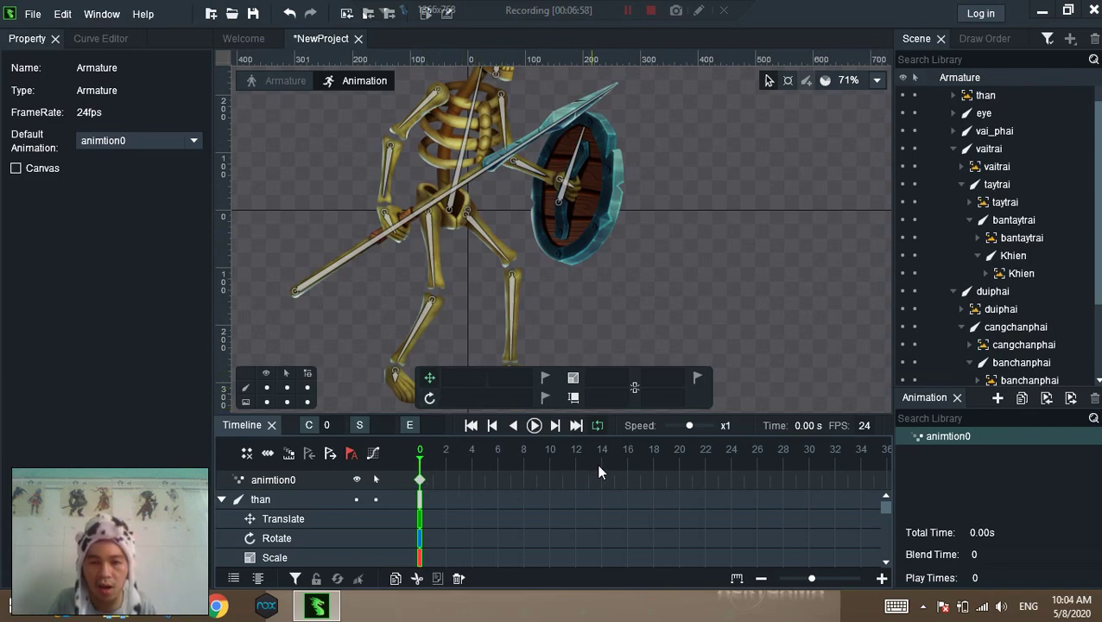
click(522, 460)
click(498, 458)
key(ctrl+v)
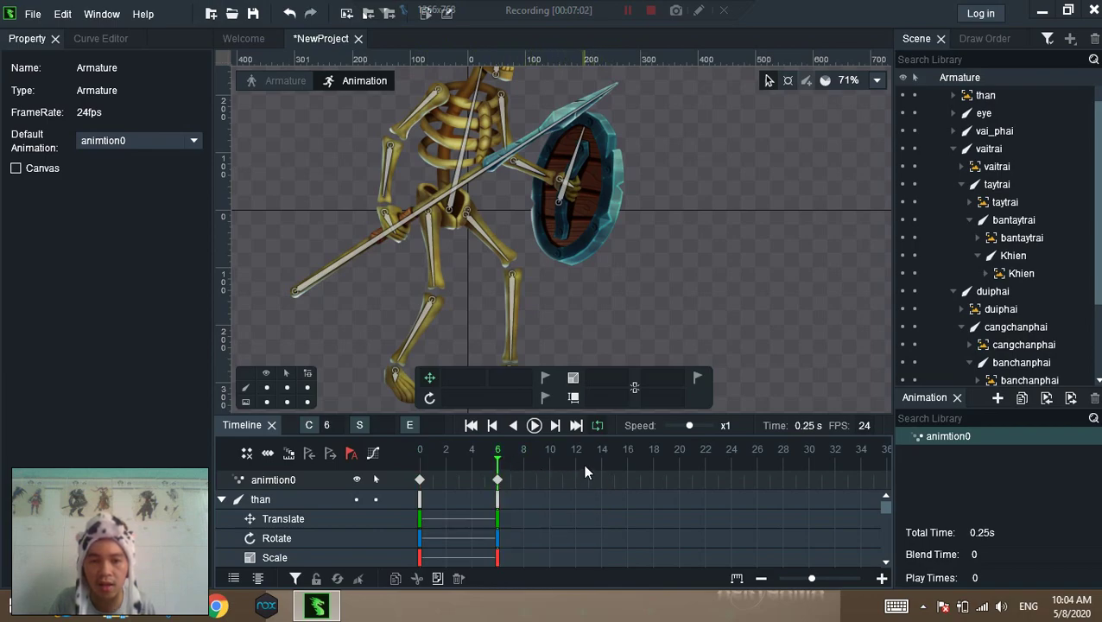
At frame 6, rotate the duiphai thigh to about 123° with its shin and foot raised forward, and swing the duitrai leg backward
click(499, 481)
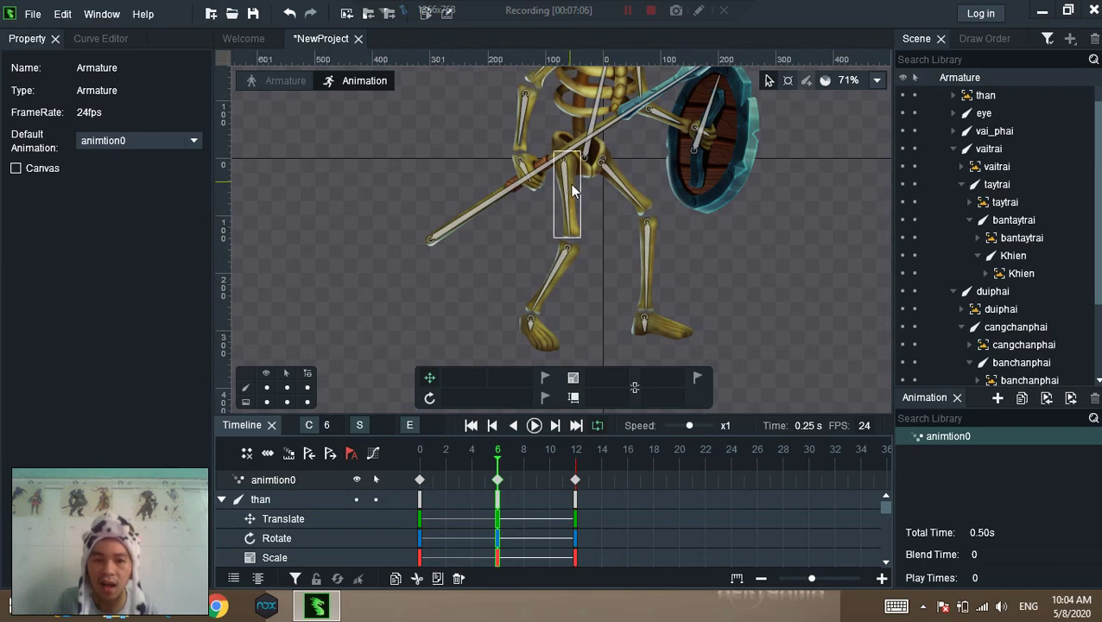
click(497, 462)
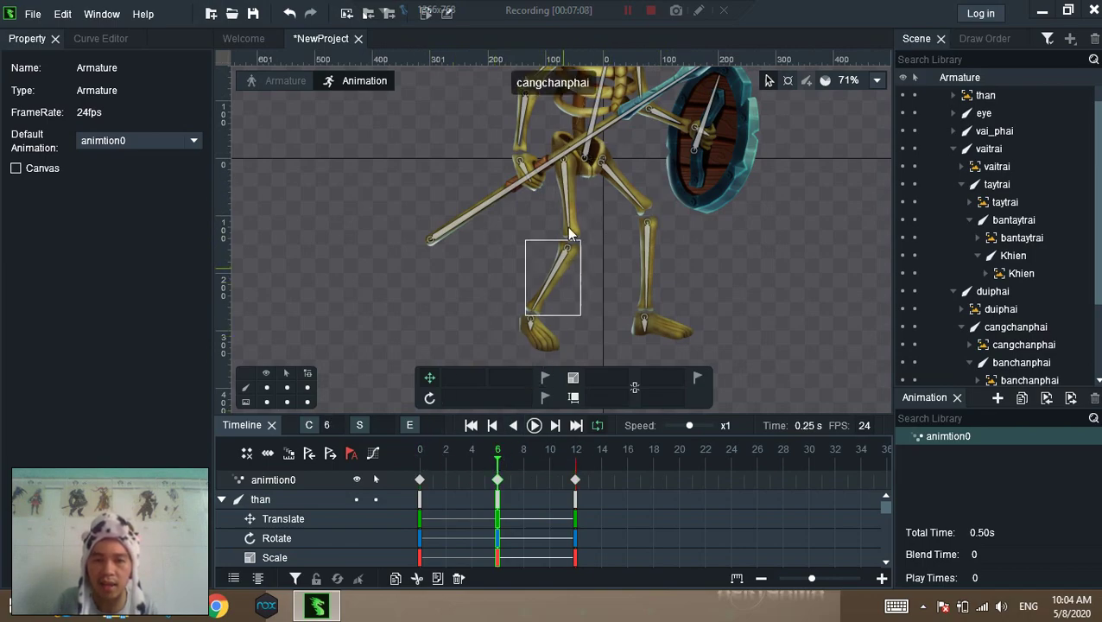
click(570, 193)
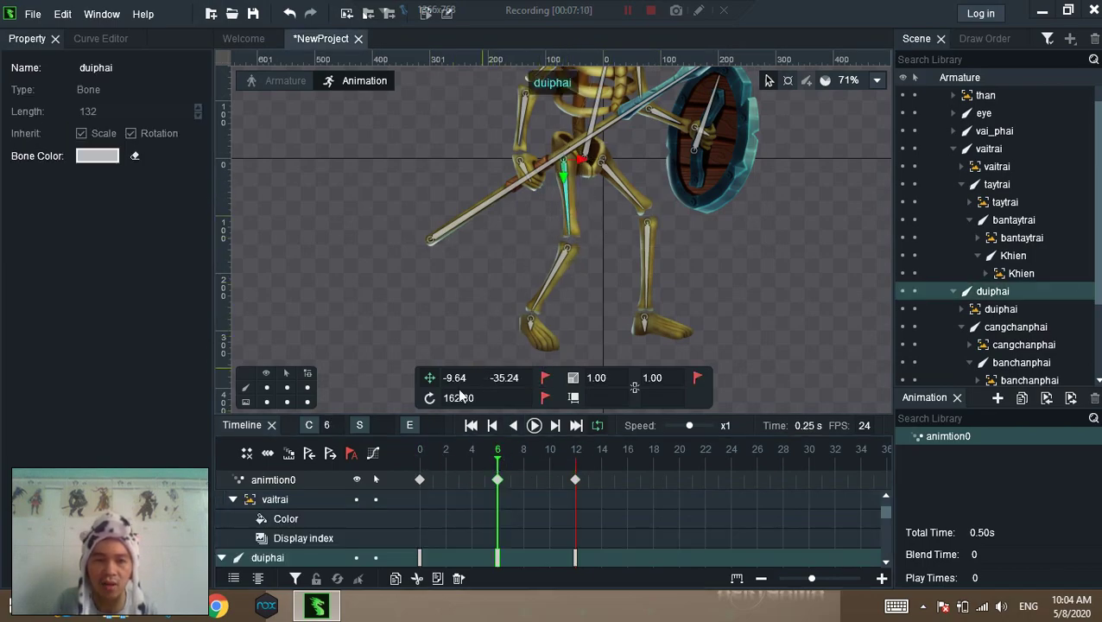
drag(850, 365, 806, 199)
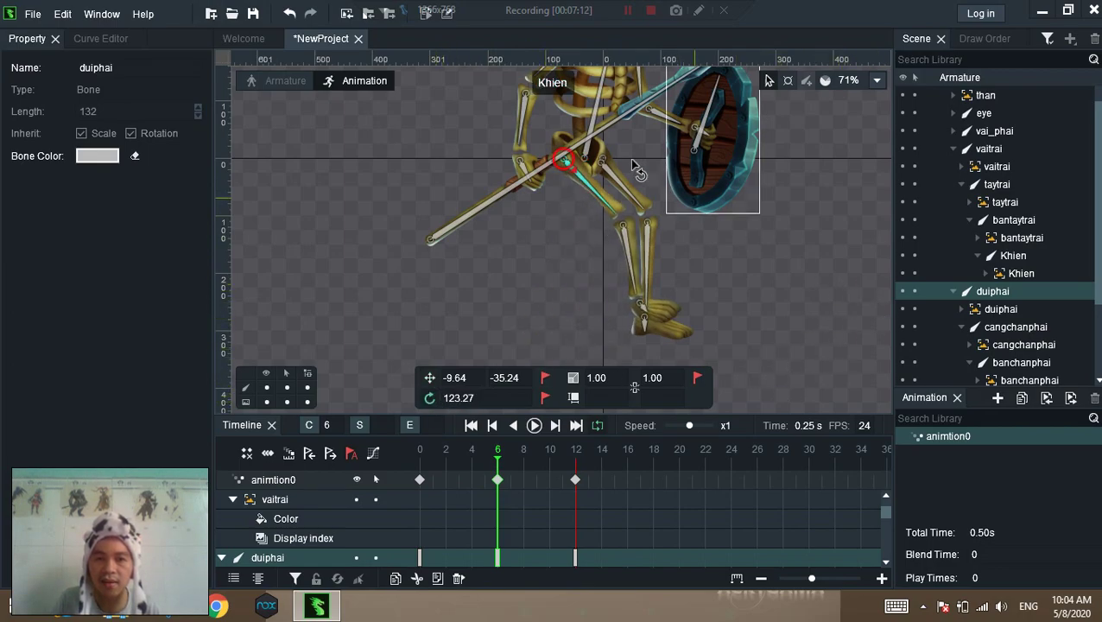
click(607, 169)
drag(741, 257, 593, 334)
drag(561, 249, 824, 306)
drag(628, 251, 765, 292)
drag(692, 275, 746, 281)
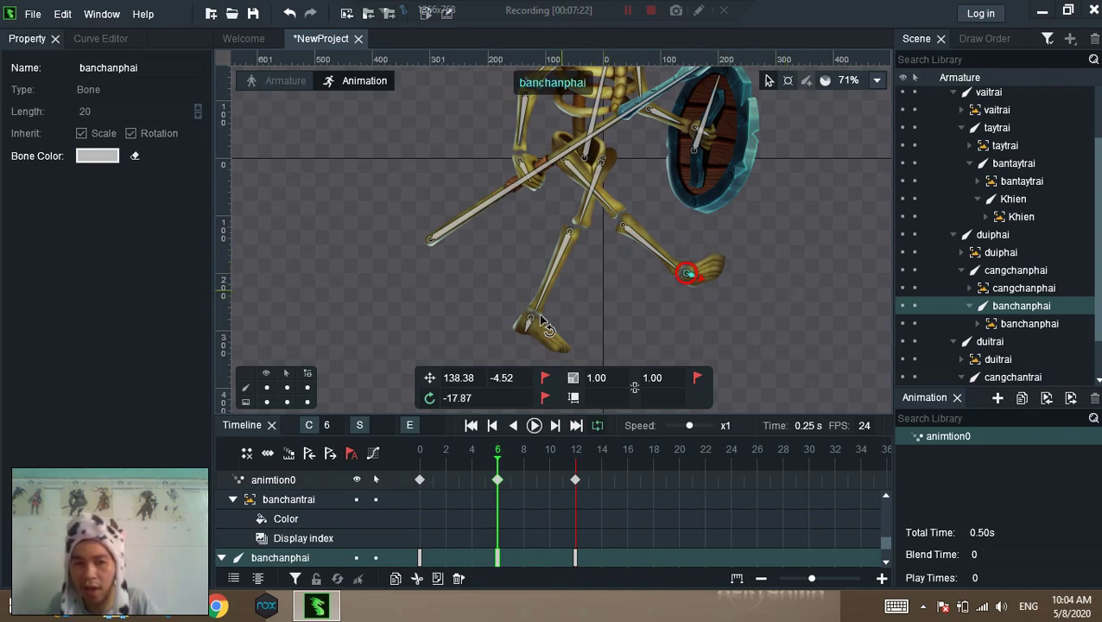
Compare the poses at frames 0 and 6, and shift the duiphai thigh bone to about -21, -24 at frame 6
click(418, 455)
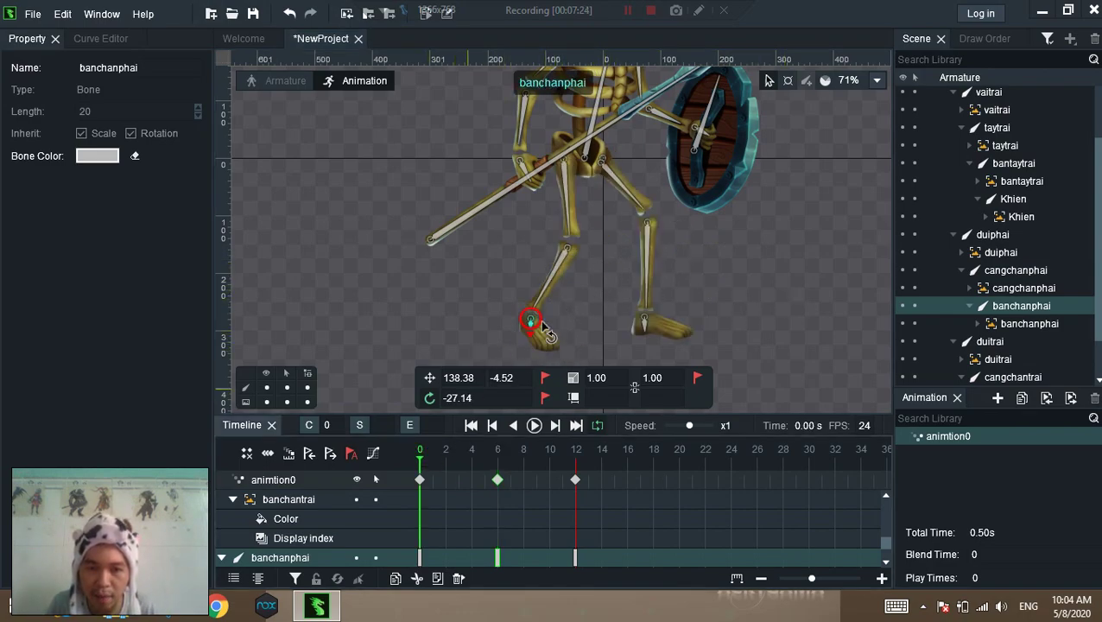
click(486, 456)
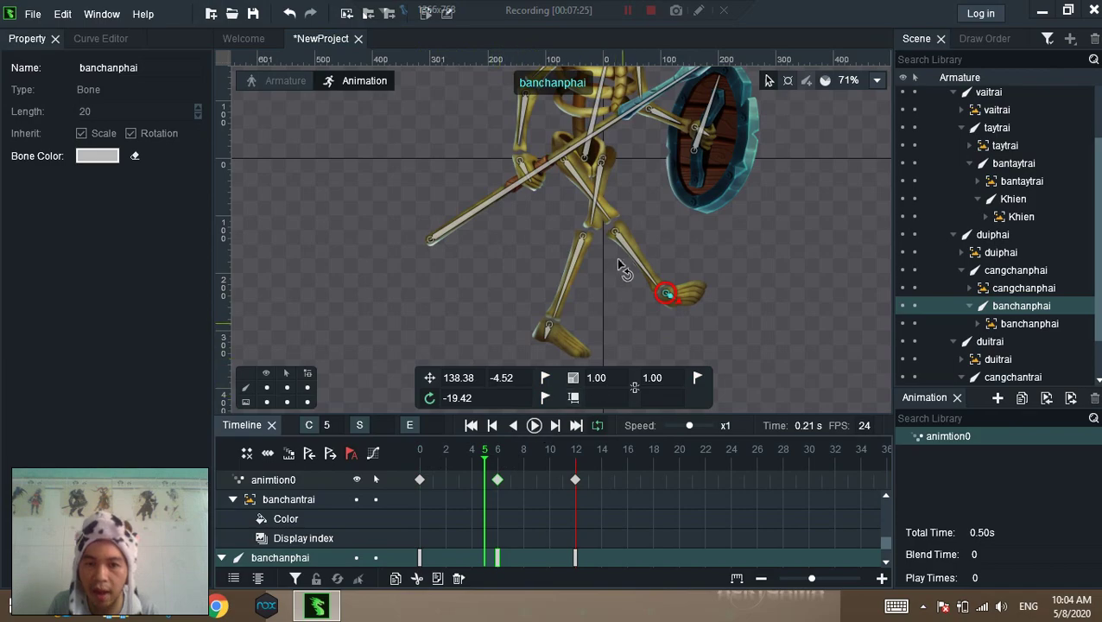
click(498, 453)
click(422, 455)
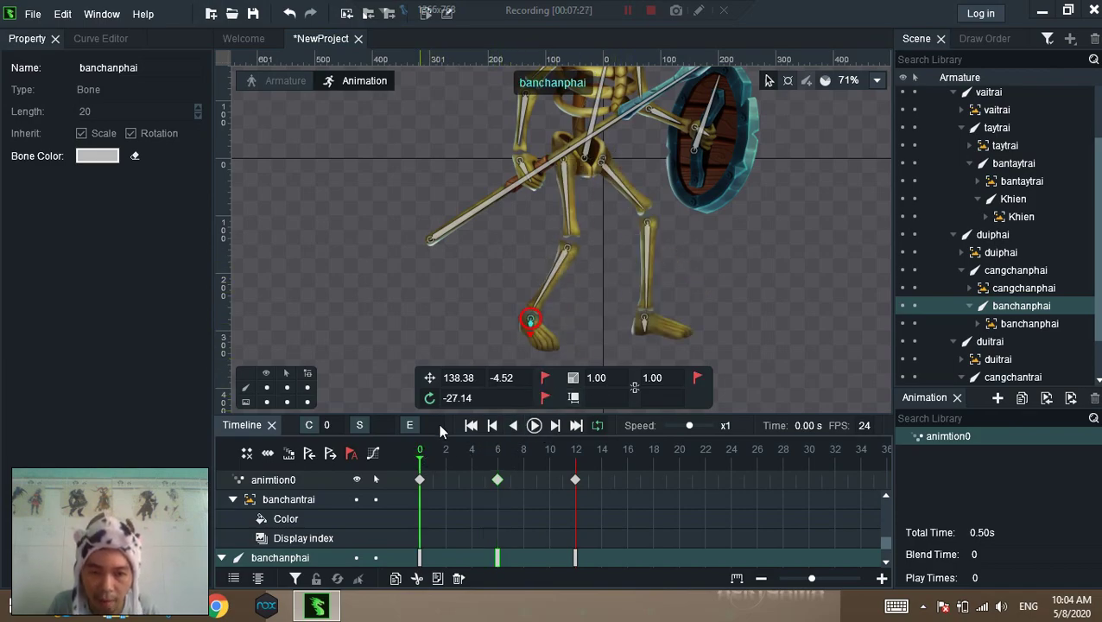
click(499, 464)
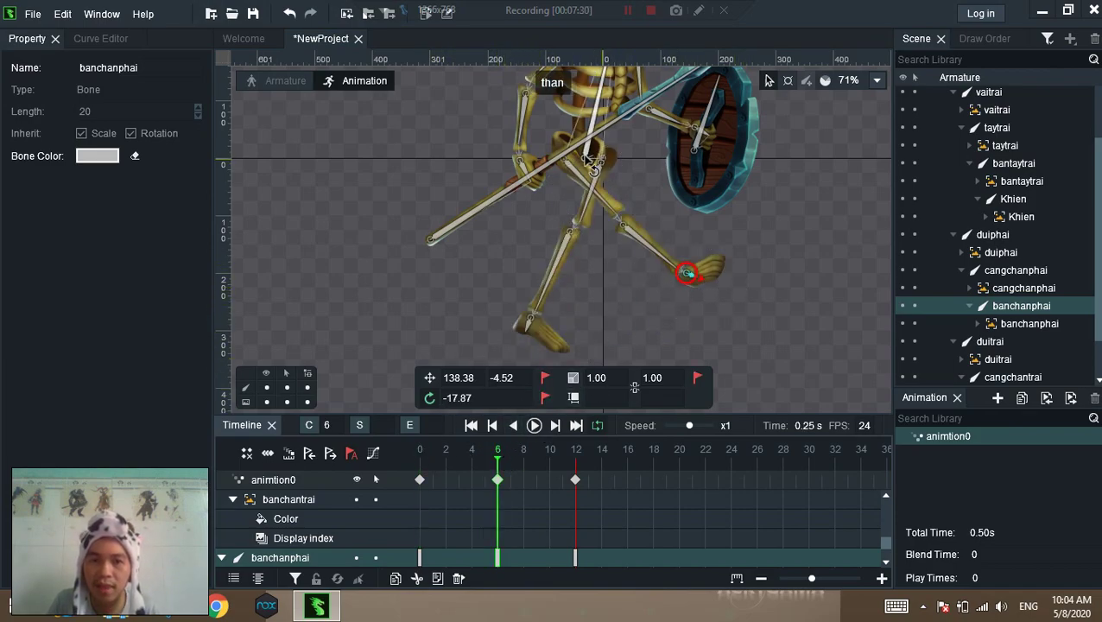
click(596, 192)
drag(471, 383, 438, 378)
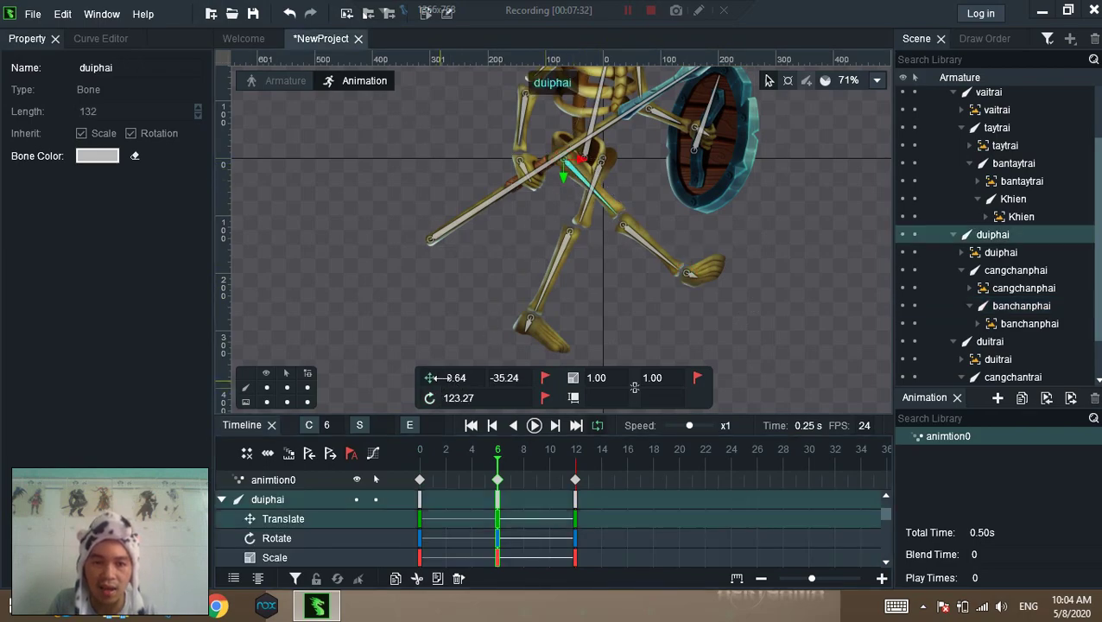
drag(657, 318, 655, 333)
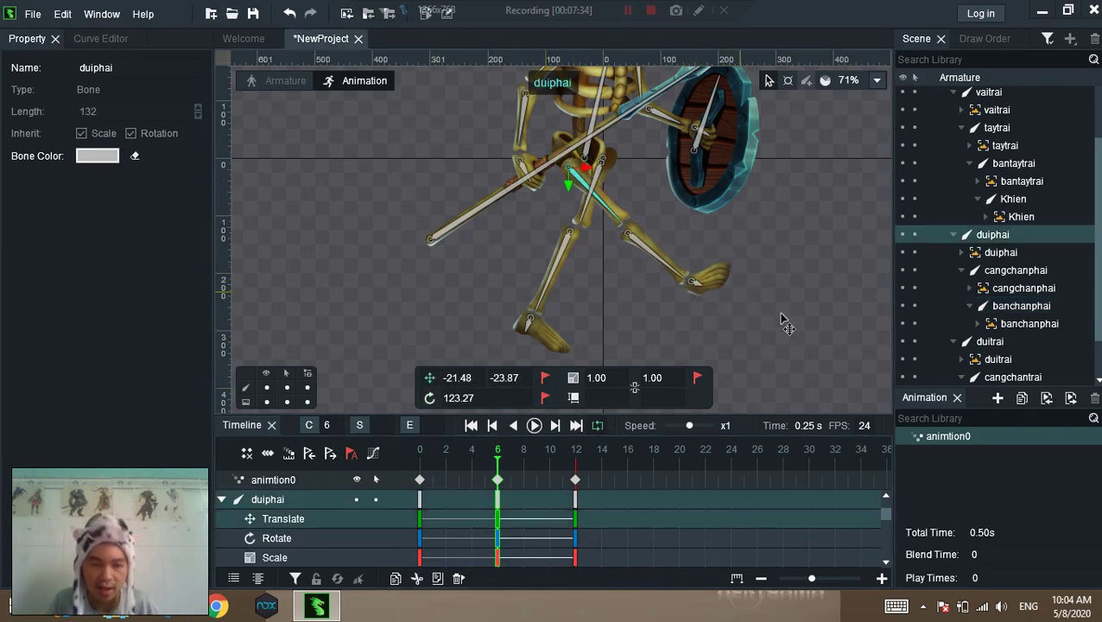
At frame 6, rotate the duiphai thigh to about 150°, bring the duitrai leg under the body, and set both feet's angles, banchanphai about 9°
drag(799, 308, 724, 400)
click(607, 173)
drag(695, 251, 748, 263)
click(557, 340)
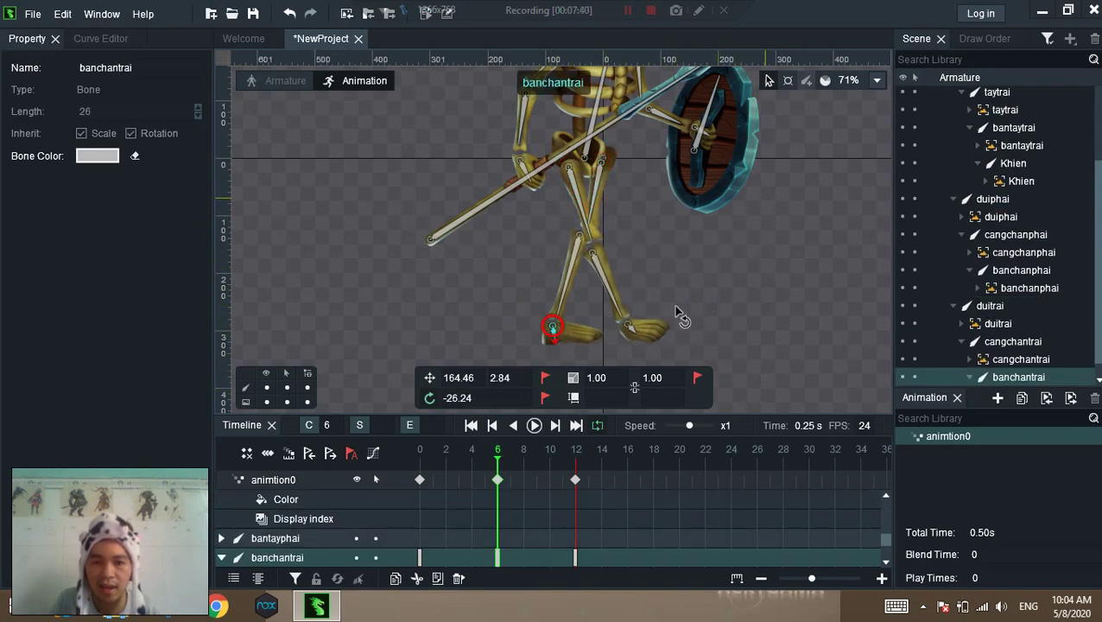
click(629, 327)
drag(740, 285, 691, 358)
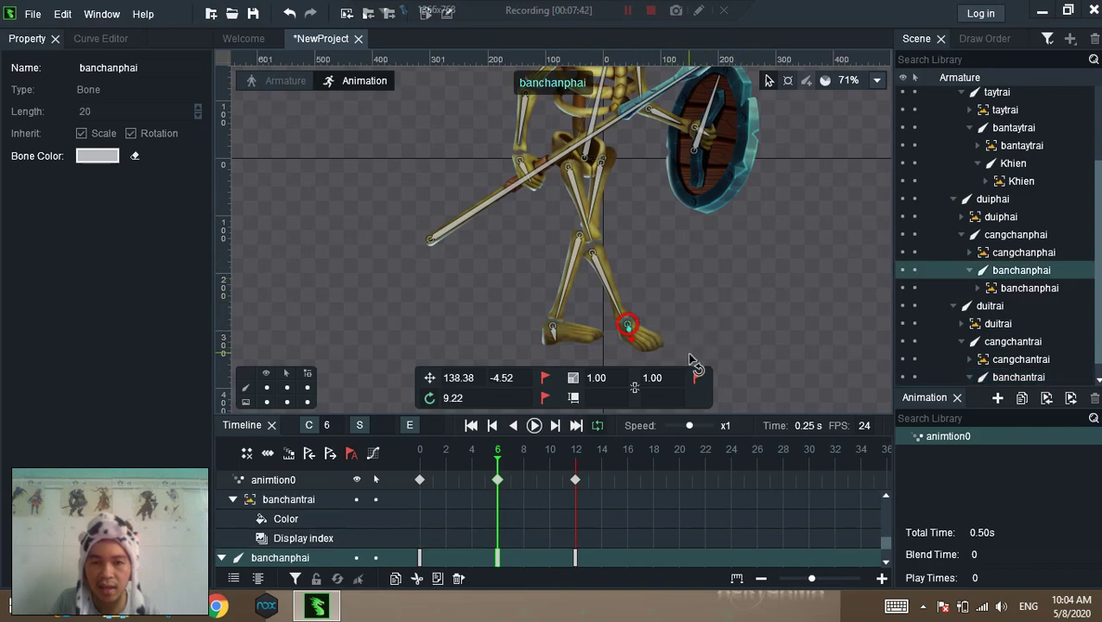
Nudge the duitrai and duiphai thigh bones into place at the pelvis at frame 6
click(600, 173)
drag(616, 165, 605, 165)
click(580, 196)
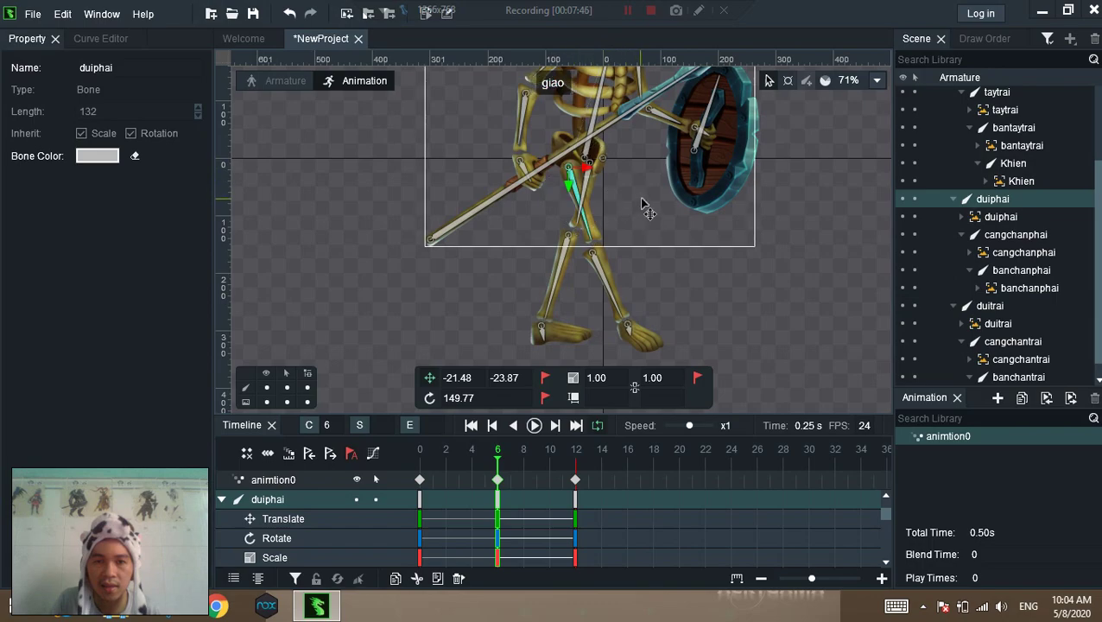
click(587, 190)
click(587, 193)
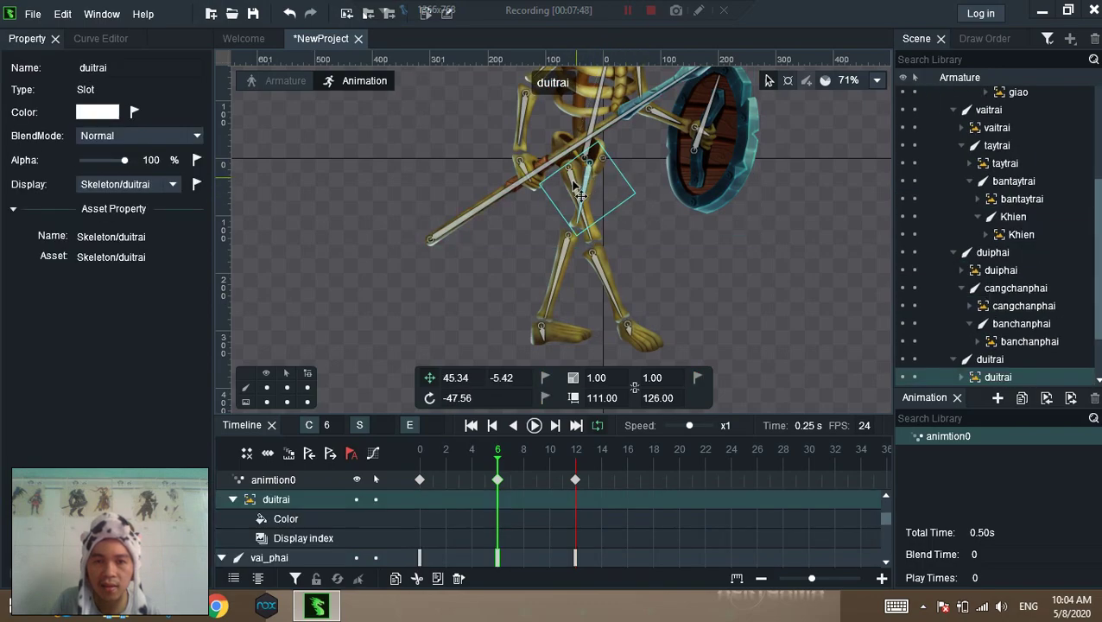
click(587, 194)
drag(582, 181, 589, 175)
Play the looping leg animation with the whole skeleton in view and stop it
click(534, 425)
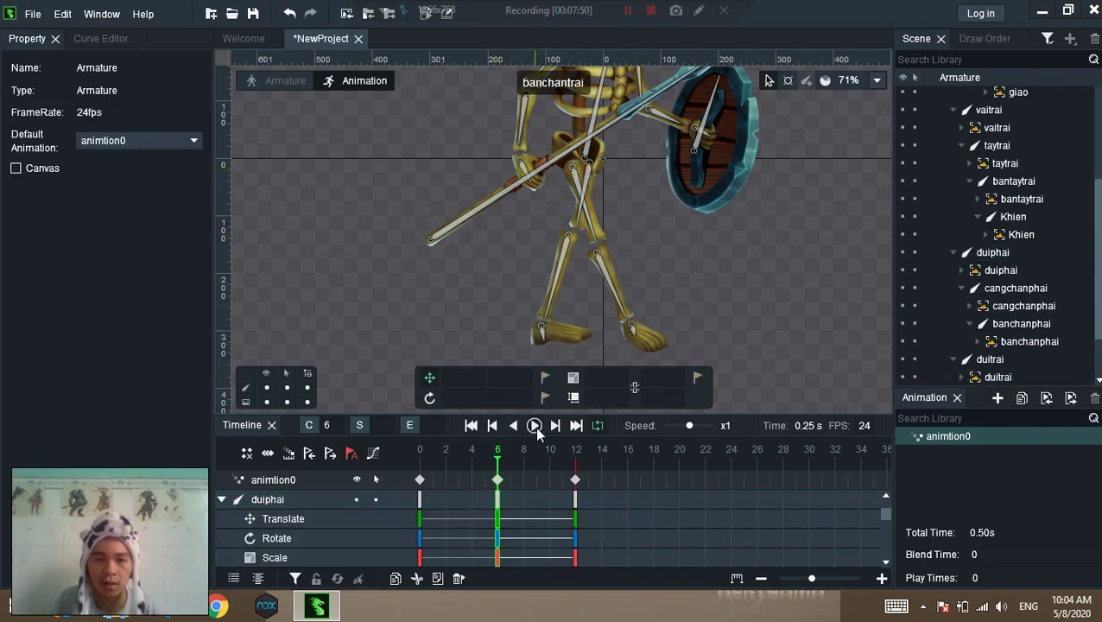
scroll(337, 190, down, 4)
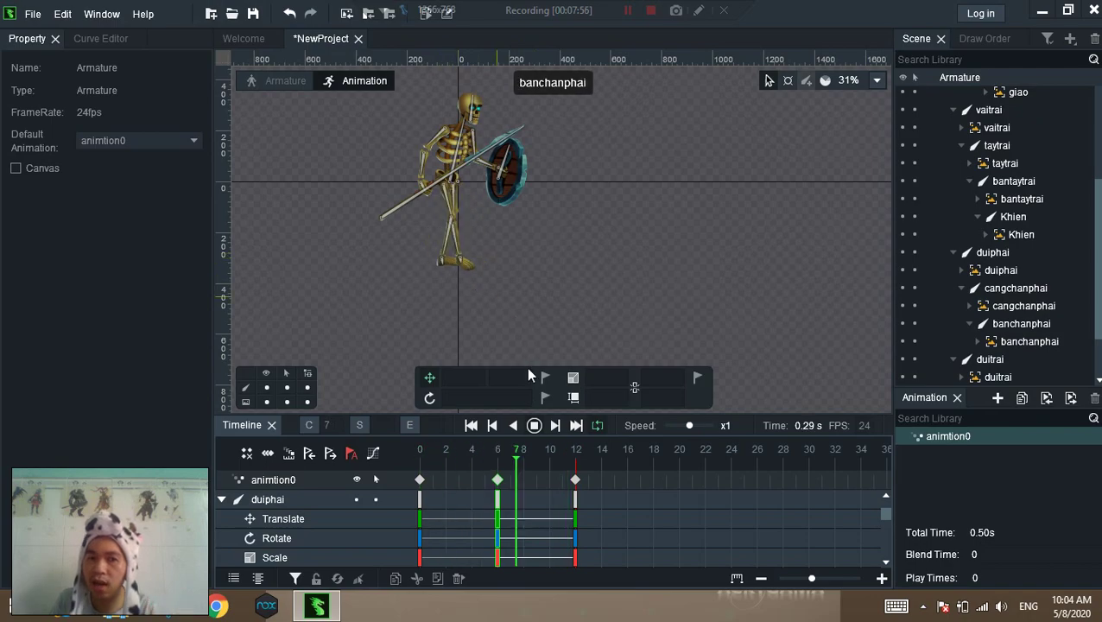
click(534, 428)
Try moving the than torso bone vertically with keys at frames 18 and 24, preview the motion, and undo those keys
drag(490, 218, 580, 294)
mouse_move(579, 461)
mouse_down()
mouse_move(485, 457)
mouse_move(580, 460)
mouse_up()
click(654, 458)
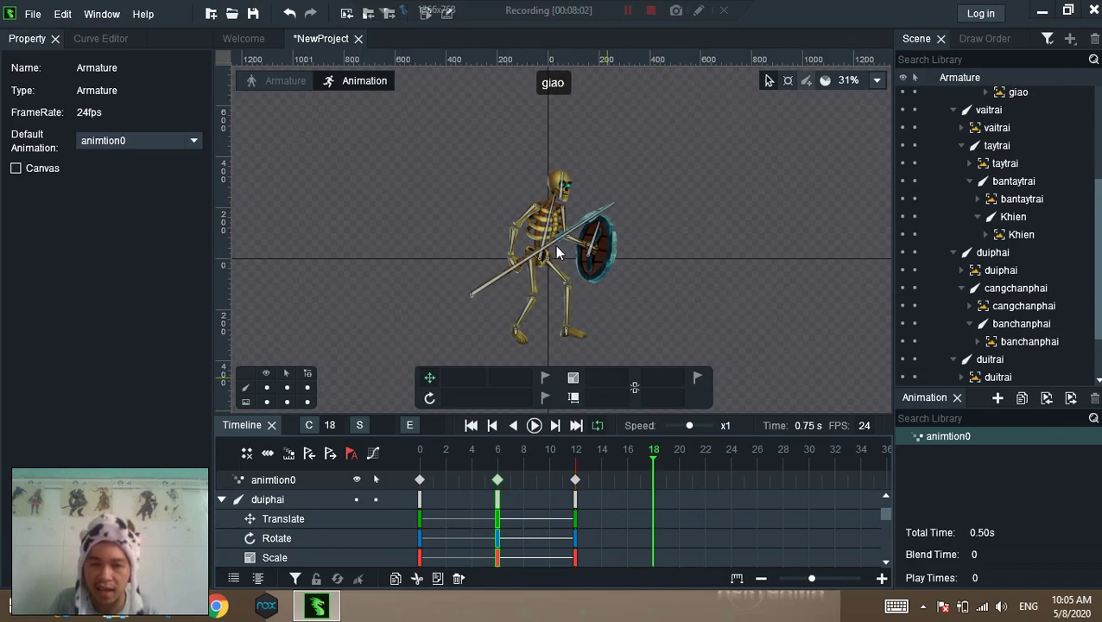
click(558, 270)
mouse_move(540, 276)
mouse_down()
mouse_move(540, 151)
mouse_move(554, 259)
mouse_up()
click(739, 458)
click(534, 425)
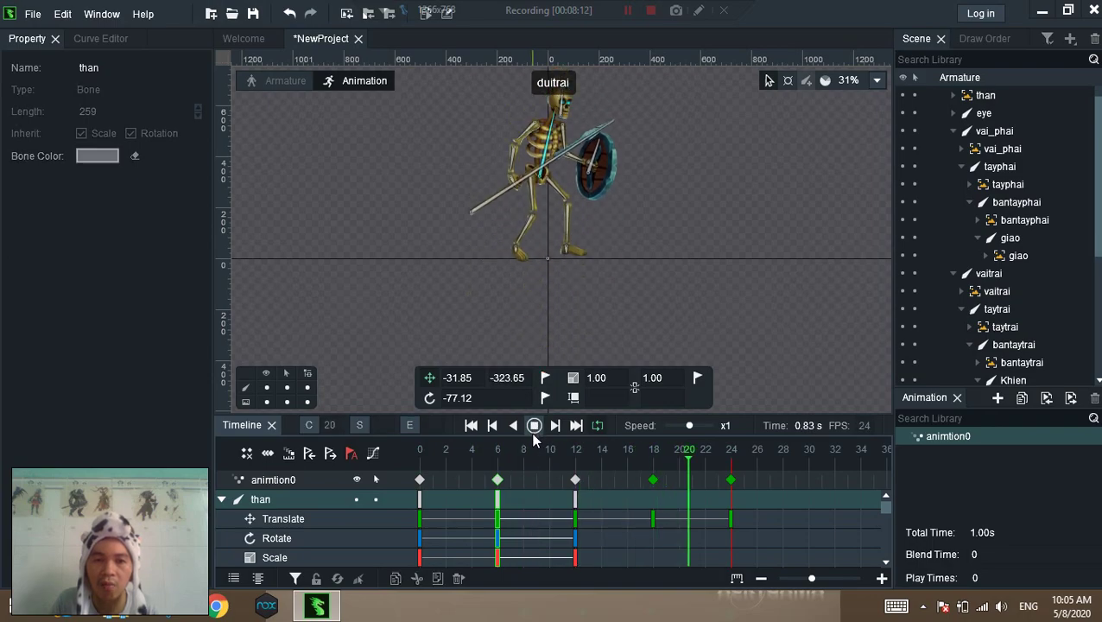
click(534, 426)
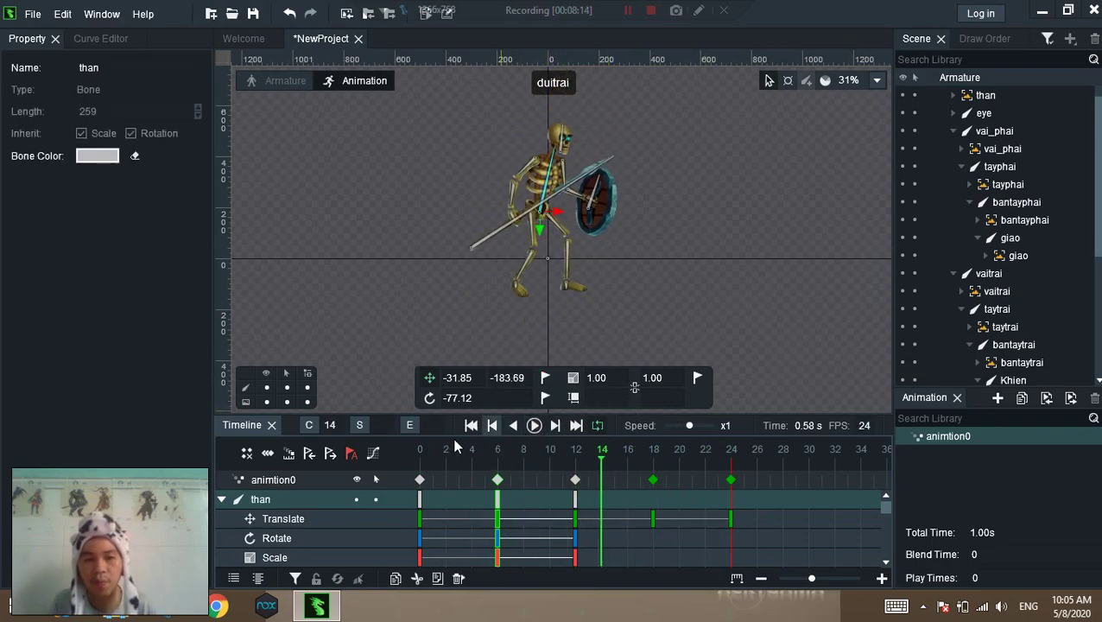
click(422, 450)
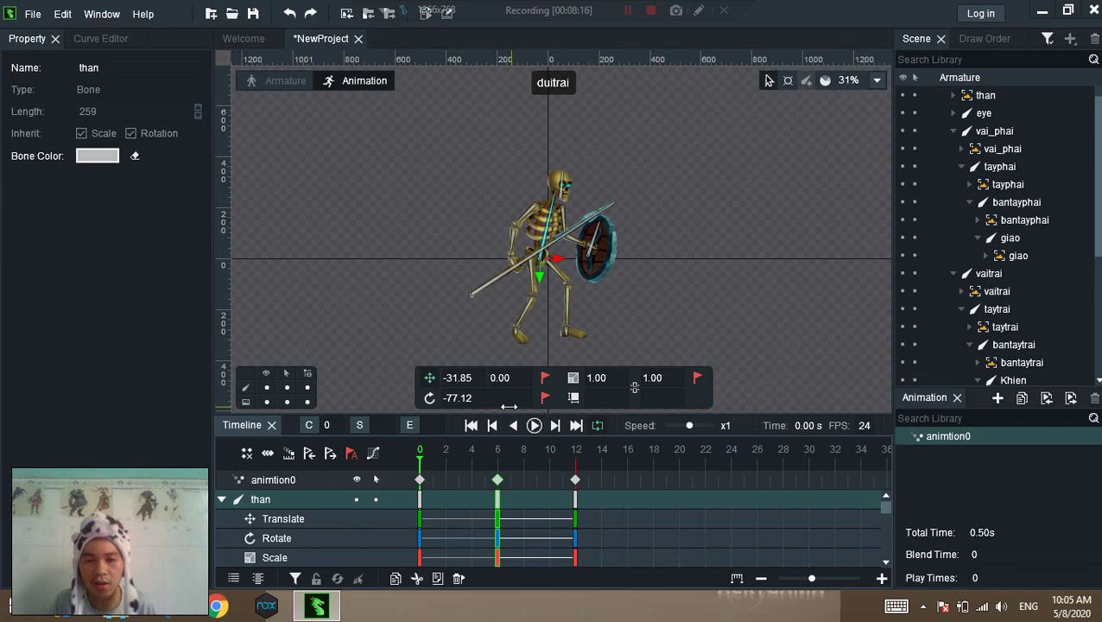
Delete the animtion0 keyframes at frames 12 and 6 and switch the skeleton to armature mode
click(576, 481)
key(Delete)
click(496, 479)
key(Delete)
click(278, 83)
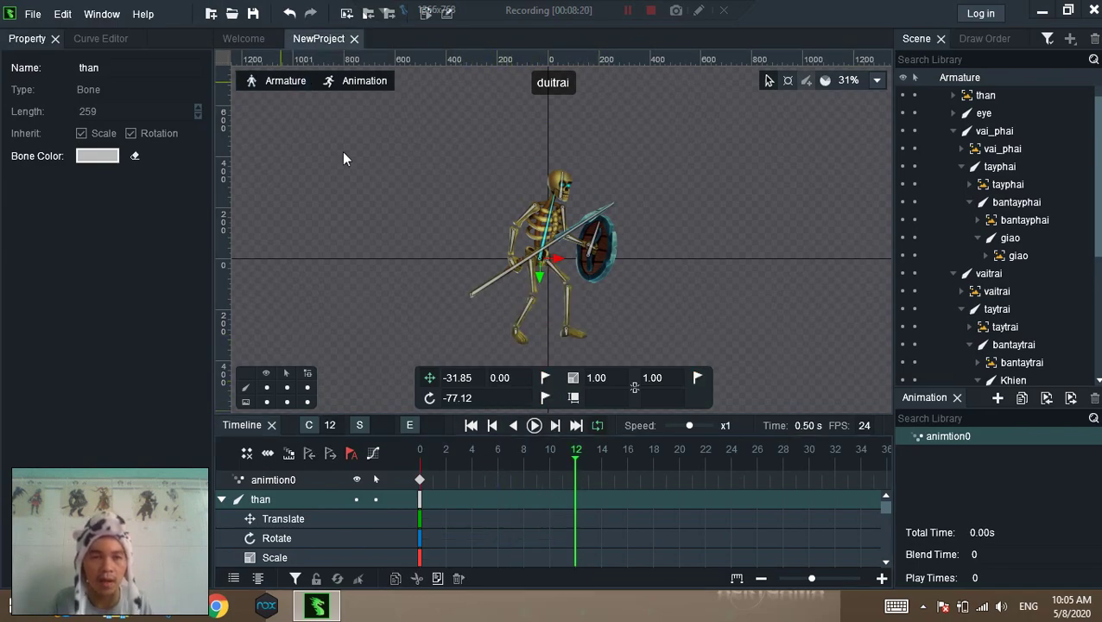
scroll(429, 243, up, 8)
scroll(468, 344, up, 3)
drag(503, 290, 286, 270)
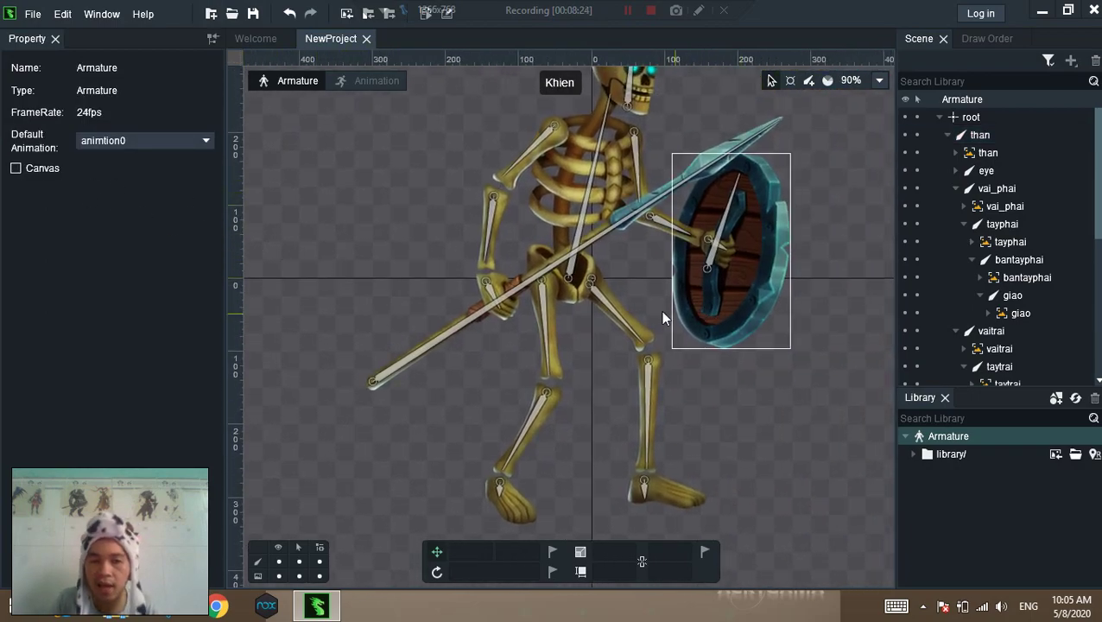
Create an IK constraint on the cangchanphai shin bone by picking a target point below its foot
click(537, 424)
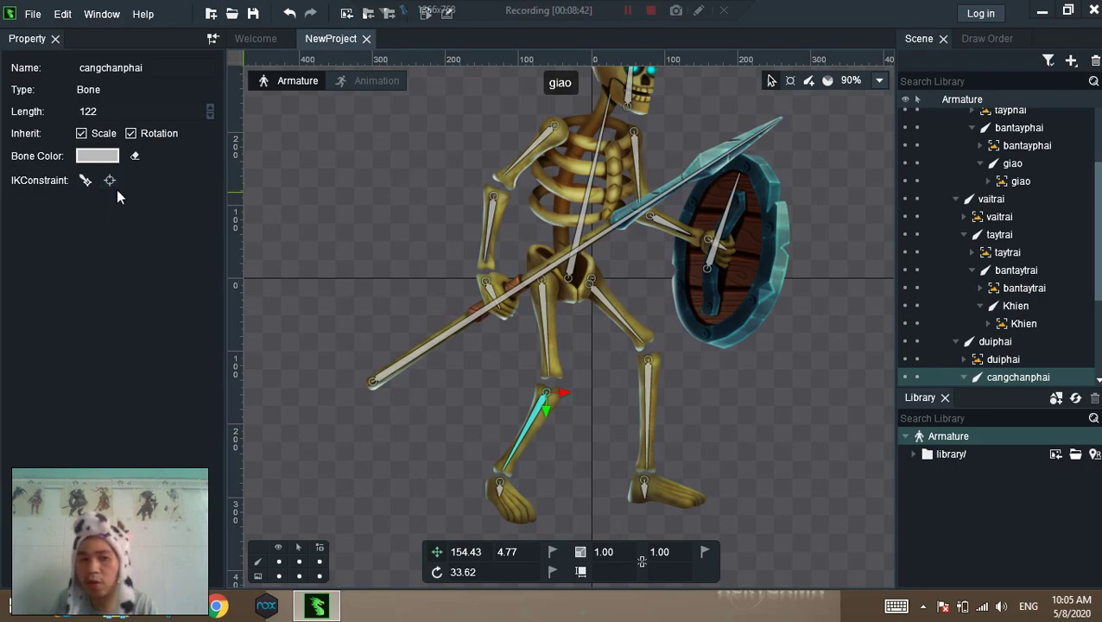
click(112, 184)
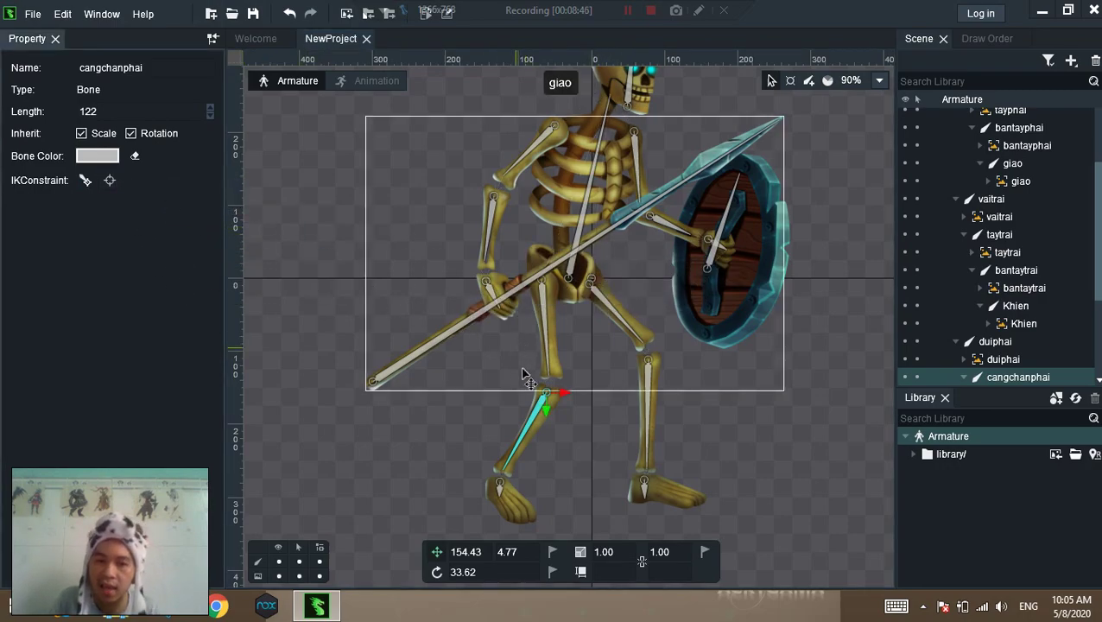
drag(530, 404, 560, 332)
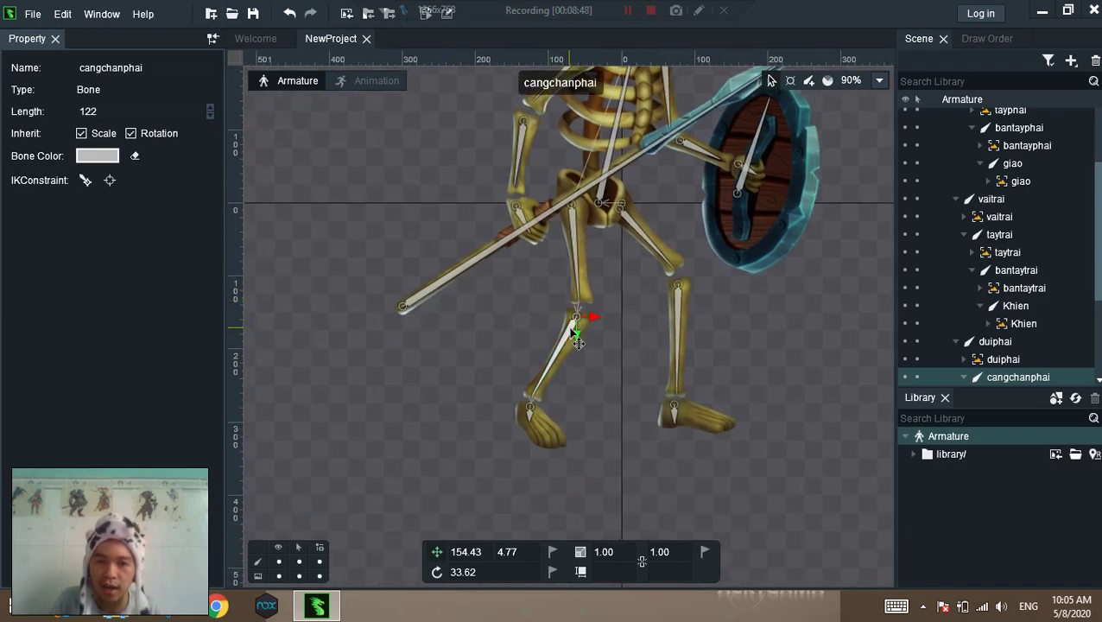
click(110, 181)
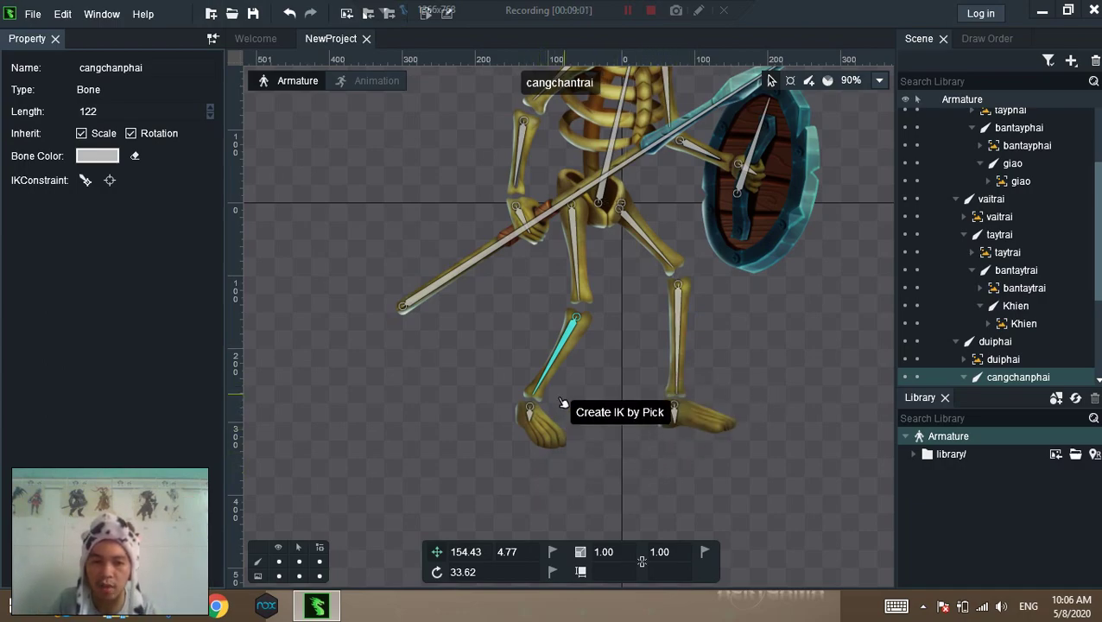
click(533, 469)
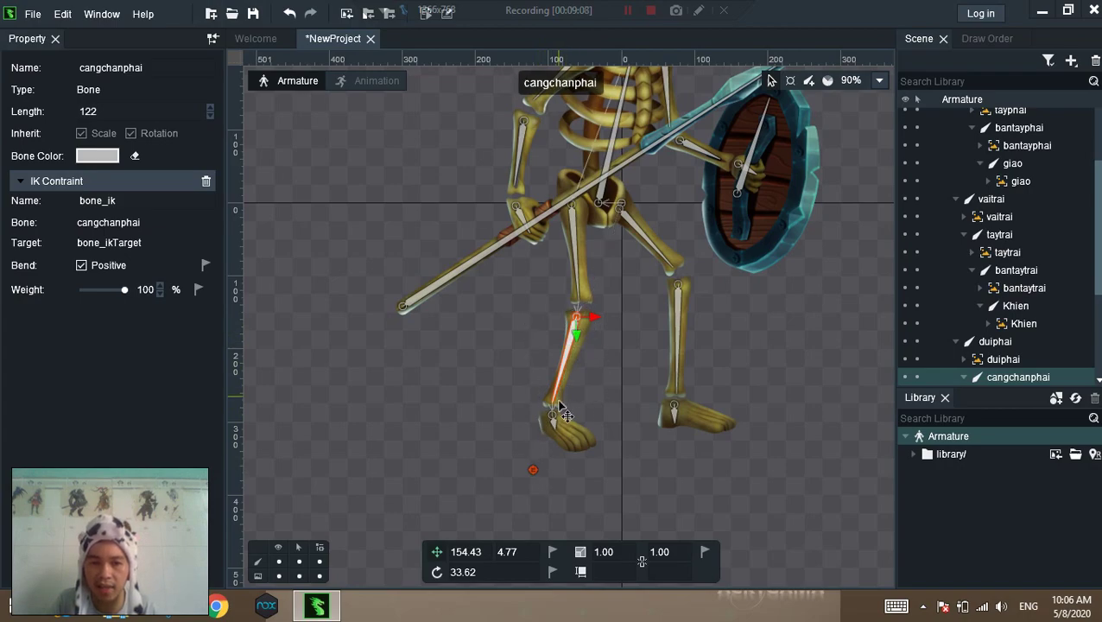
Test-move bone_ikTarget up behind the leg and back beneath the foot, and undo a trial move of the cangchanphai shin
click(536, 471)
drag(430, 479, 362, 343)
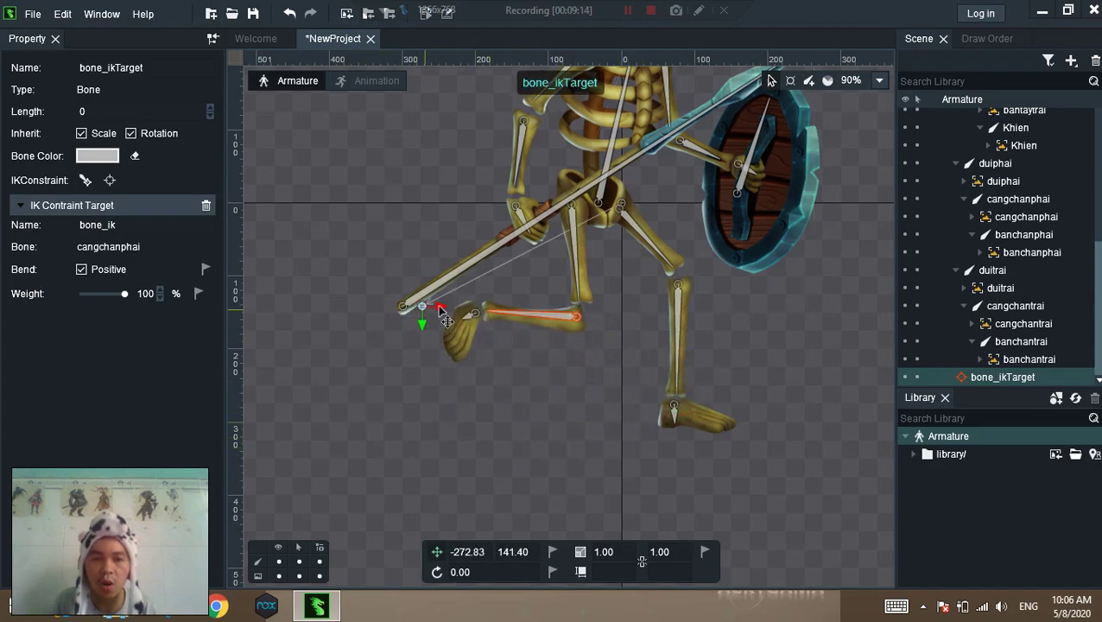
drag(423, 312, 584, 482)
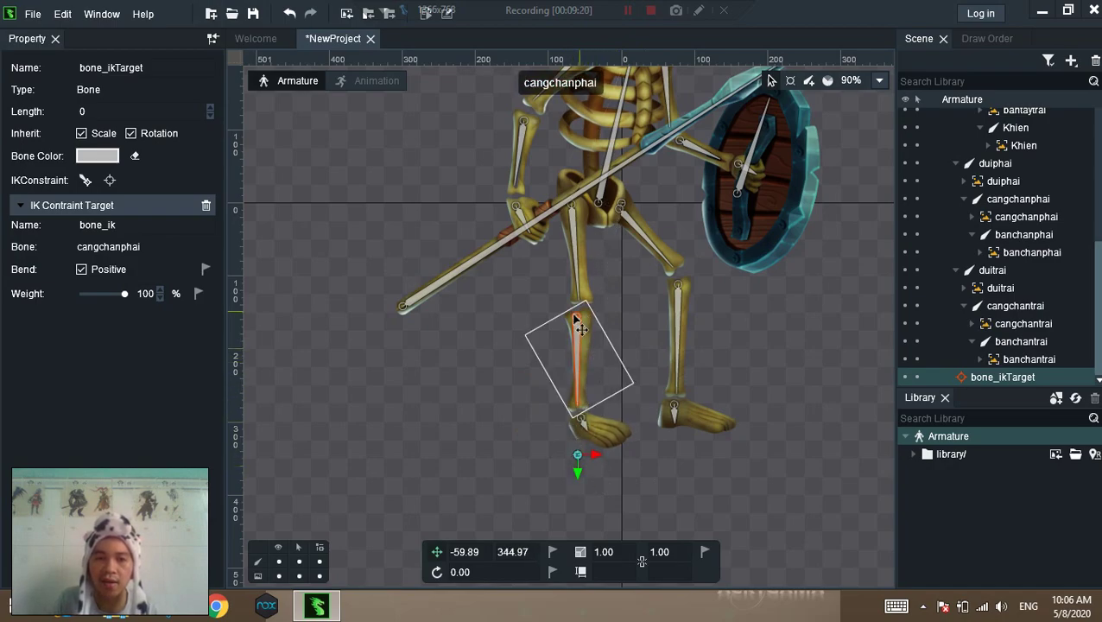
click(551, 389)
drag(547, 386, 477, 518)
key(ctrl+z)
Test-move the than torso bone downward against the IK target and undo the move
click(610, 160)
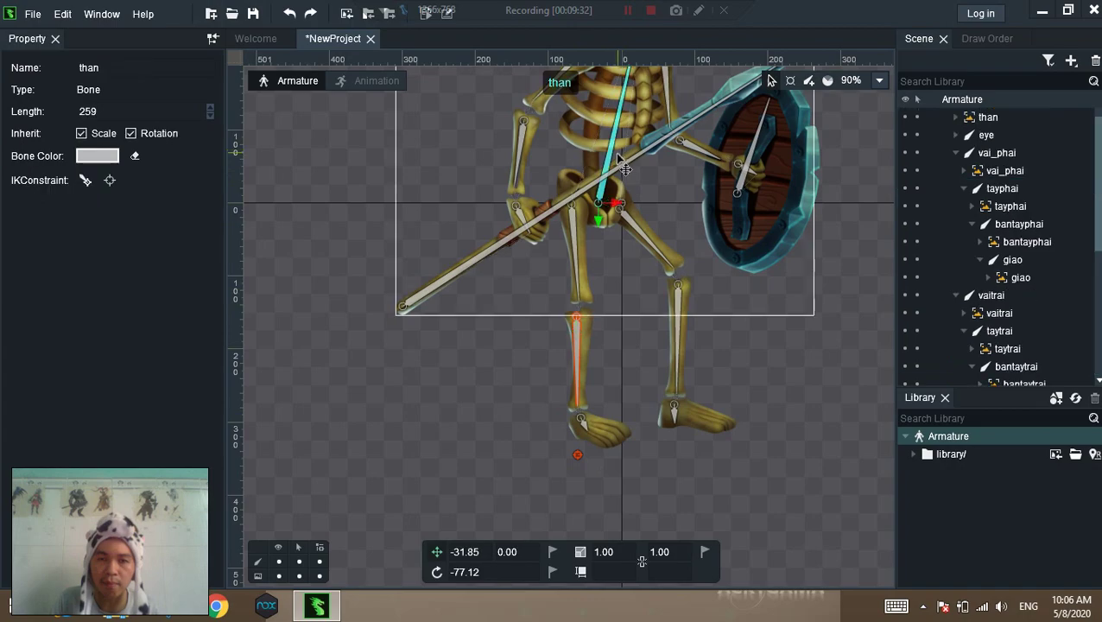
click(597, 183)
drag(597, 247, 618, 335)
key(ctrl+z)
click(610, 152)
key(ctrl+z)
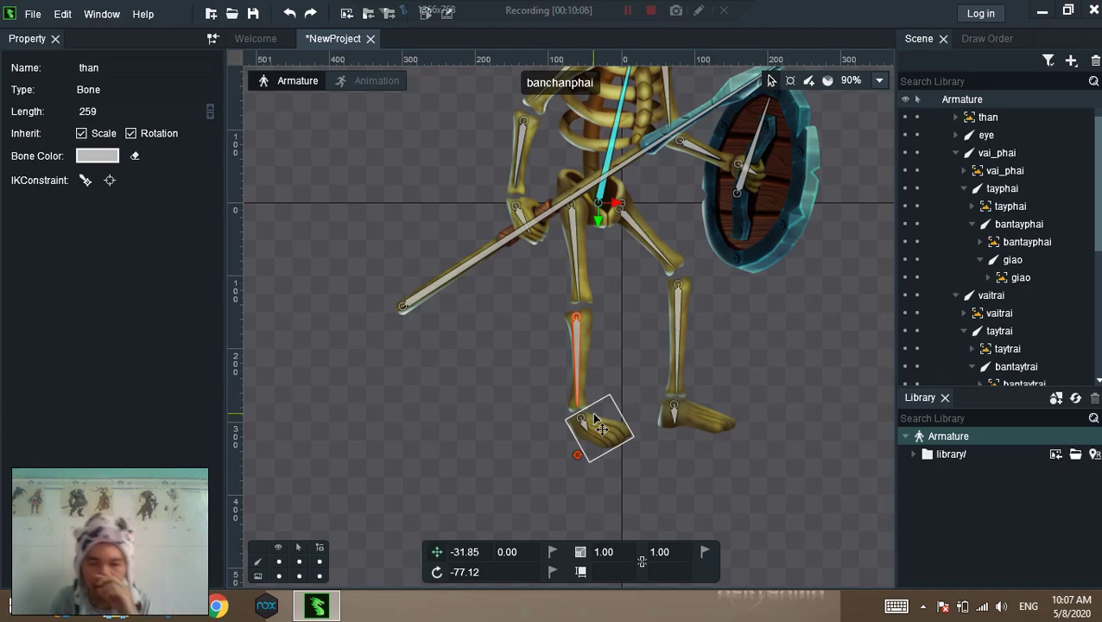
Undo the target moves and the IK constraint on the cangchanphai shin bone, and clear the bone selection
key(ctrl+z)
key(ctrl+z)
key(ctrl+z)
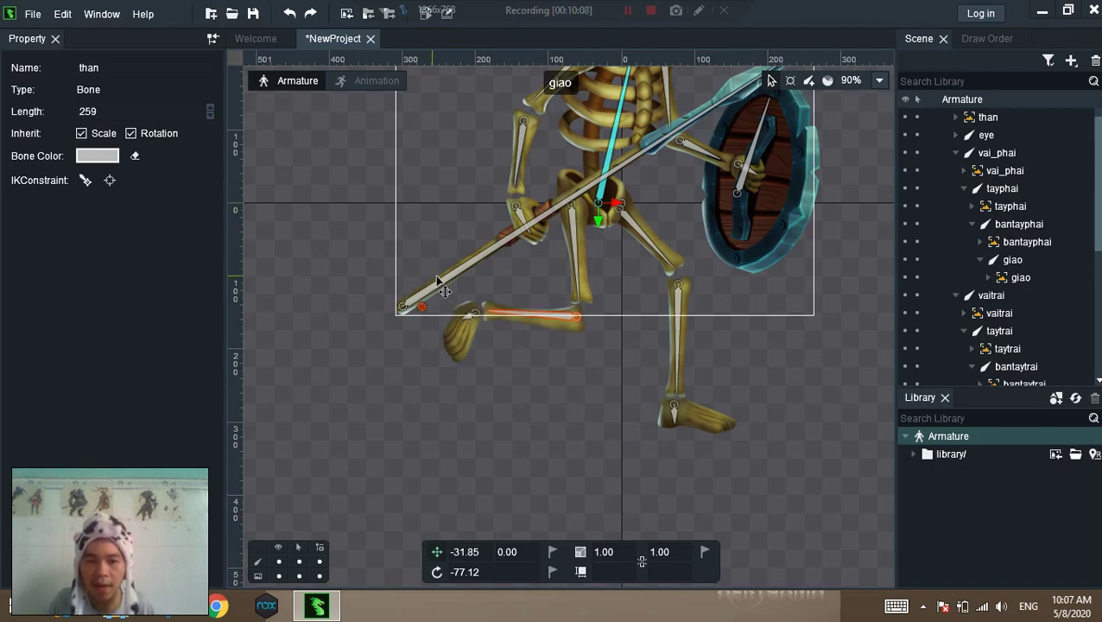
click(255, 244)
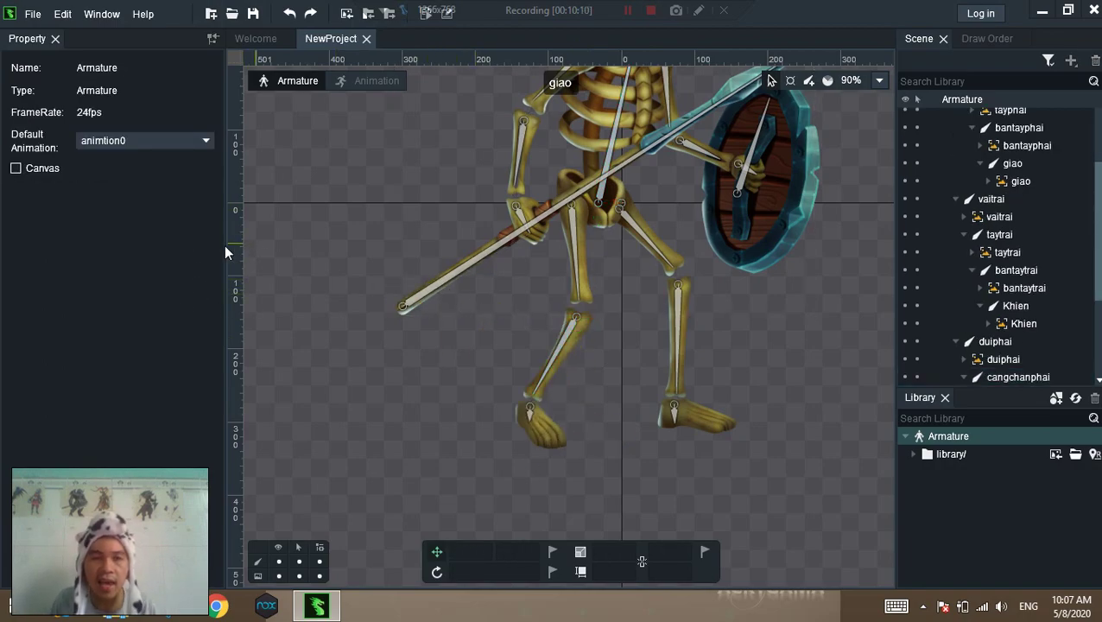
Try an IK constraint on the duiphai thigh bone alone, test-stretch its tip, and undo the changes
click(577, 248)
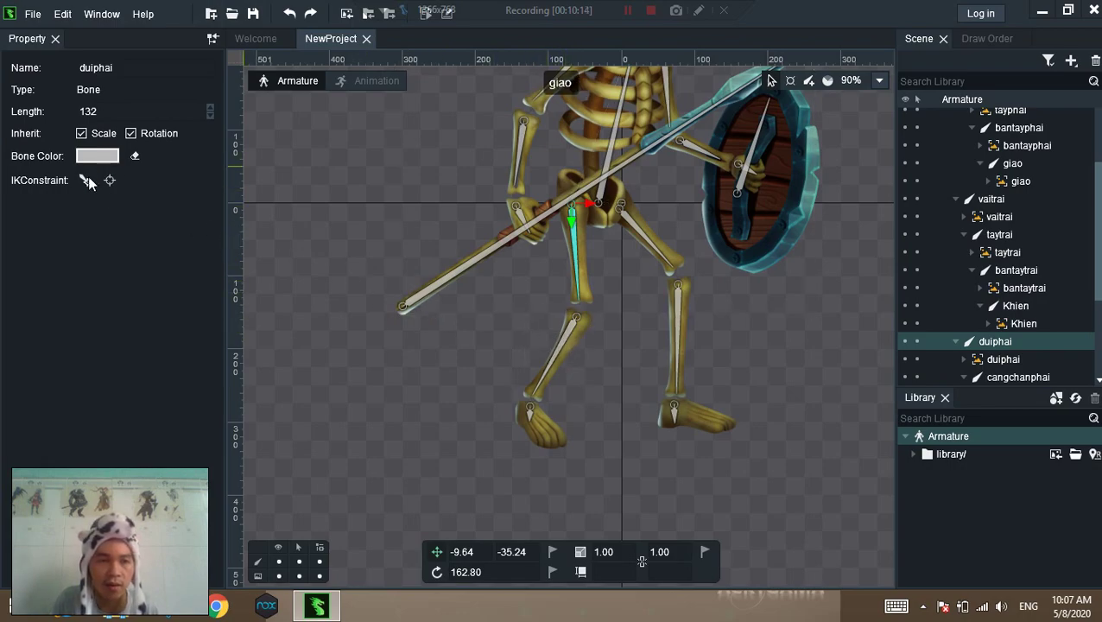
click(87, 180)
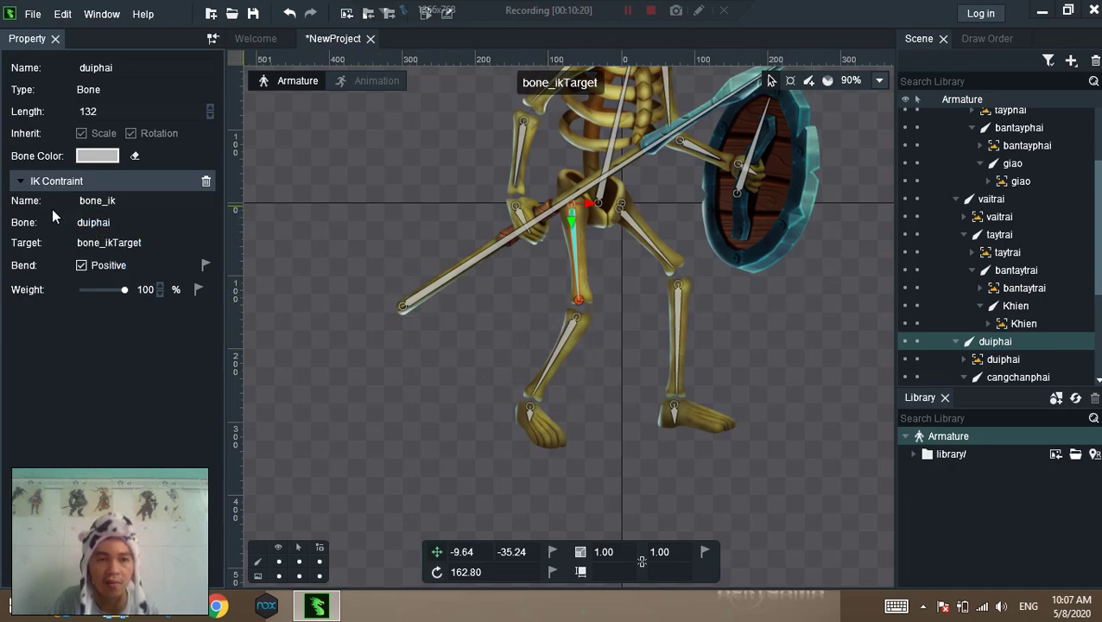
drag(580, 302, 584, 334)
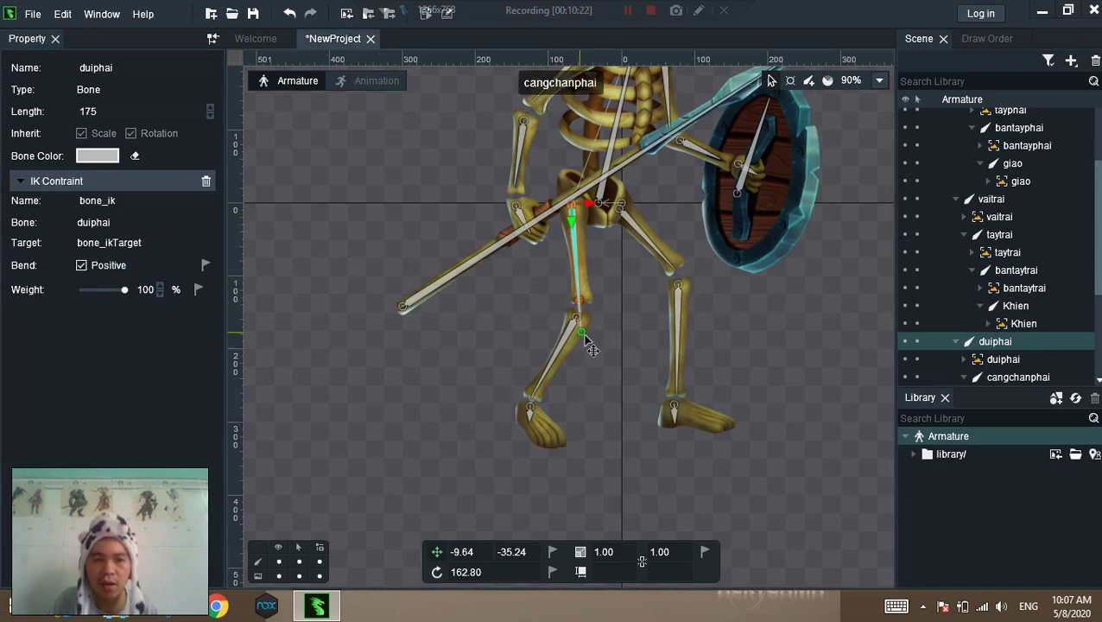
key(ctrl+z)
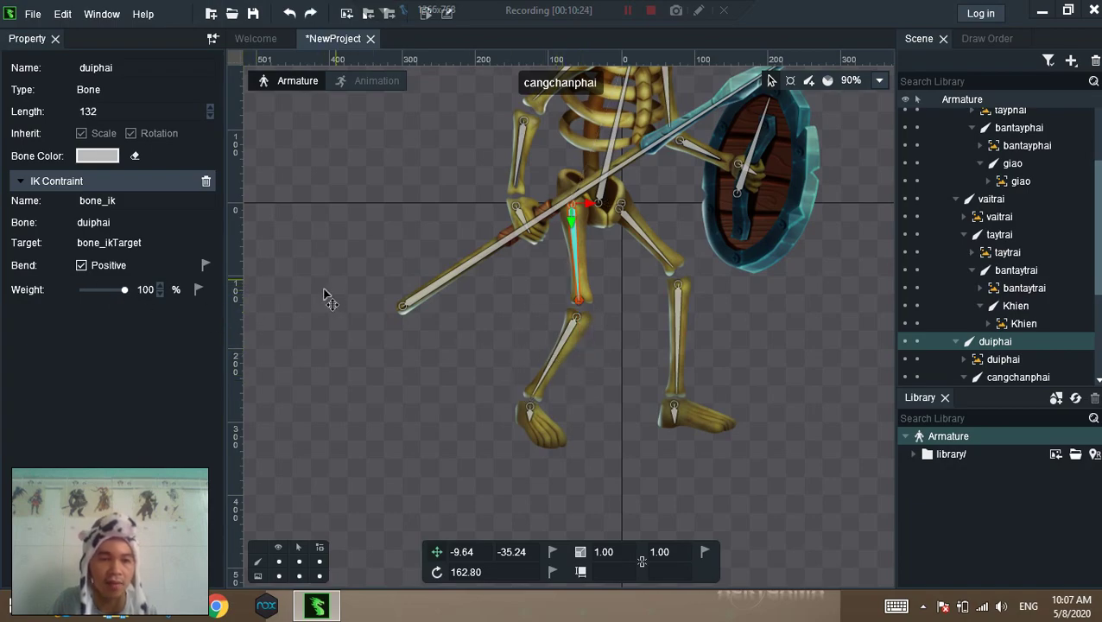
key(ctrl+z)
key(ctrl+z)
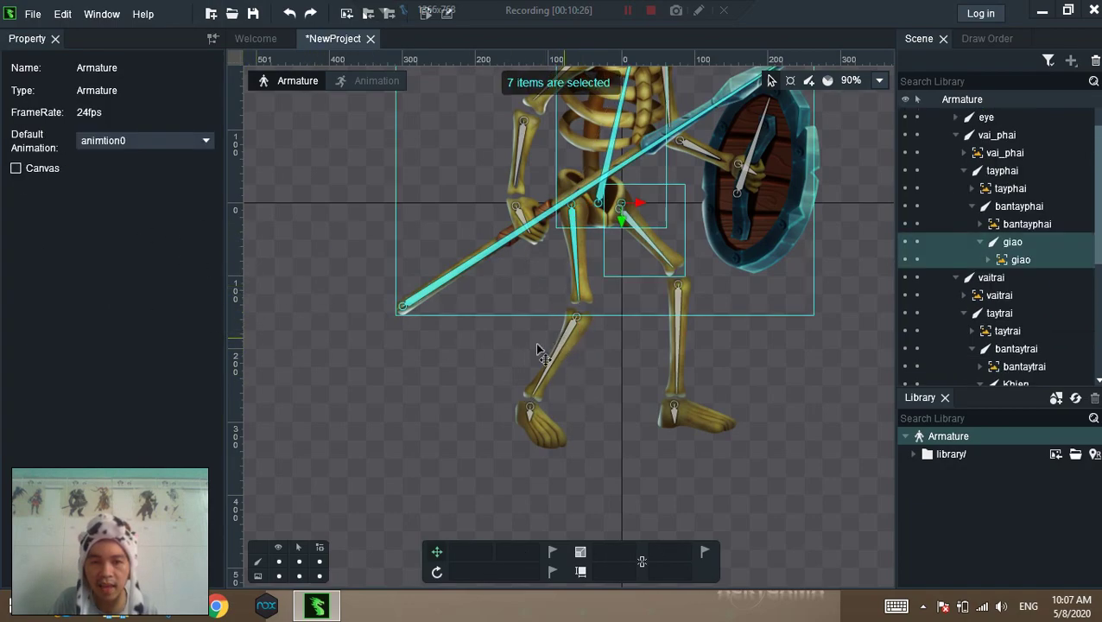
Create one IK constraint across the duiphai and cangchanphai bones, and test it by moving the thigh
click(552, 361)
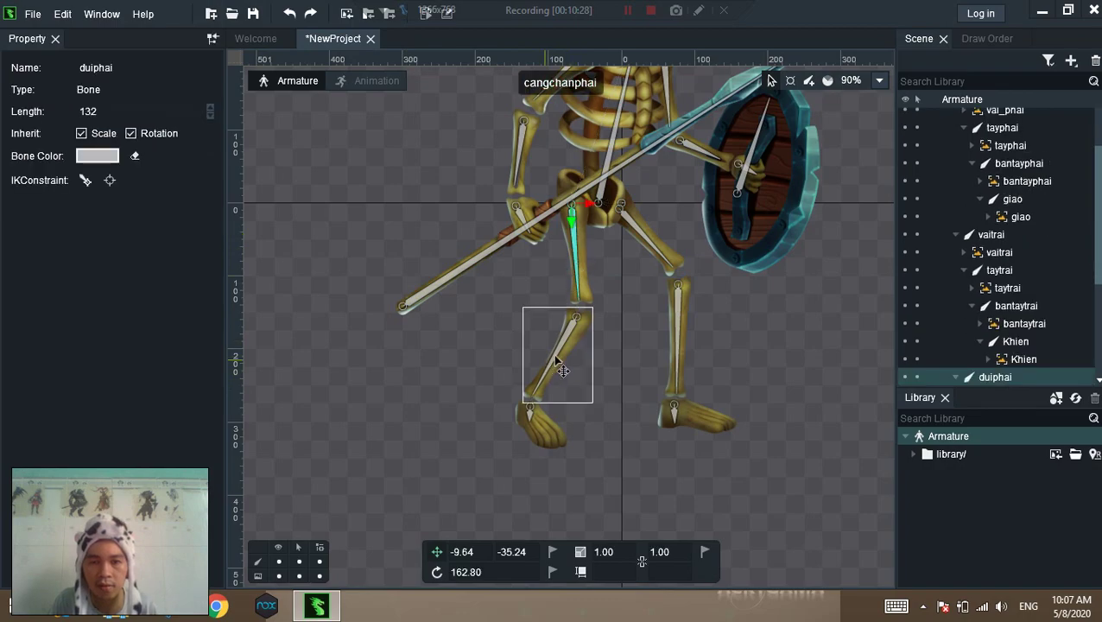
ctrl+click(554, 363)
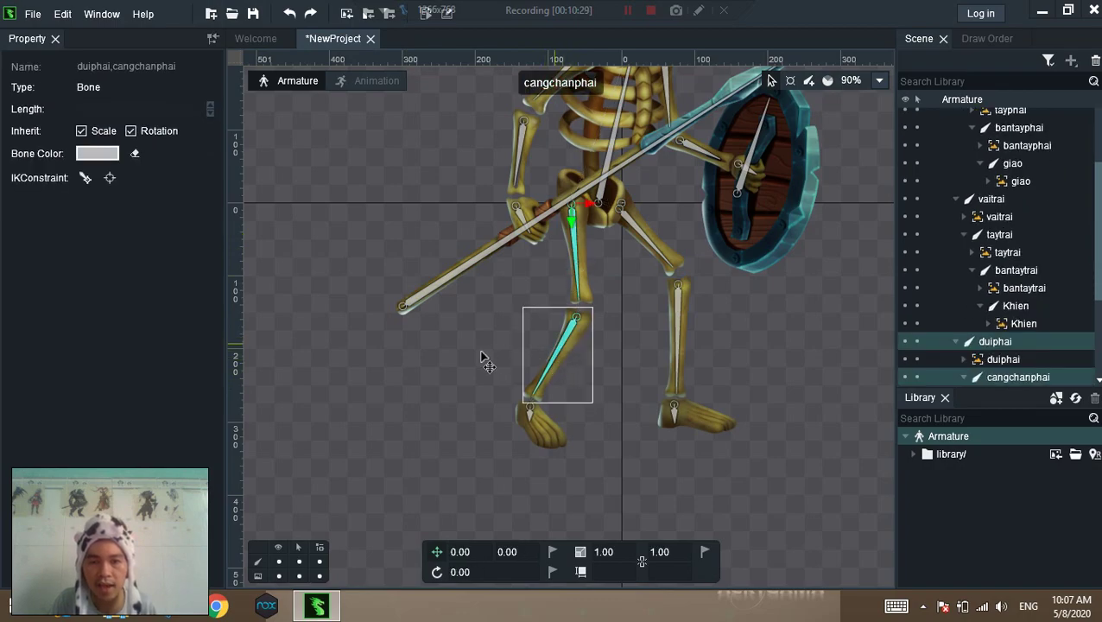
click(87, 182)
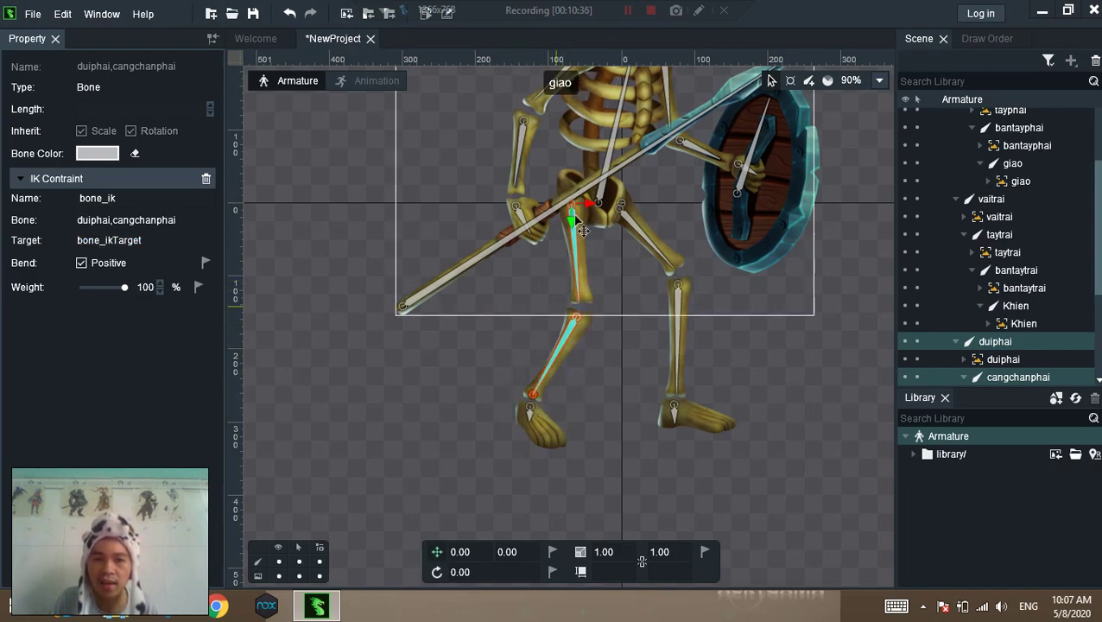
drag(573, 222, 593, 249)
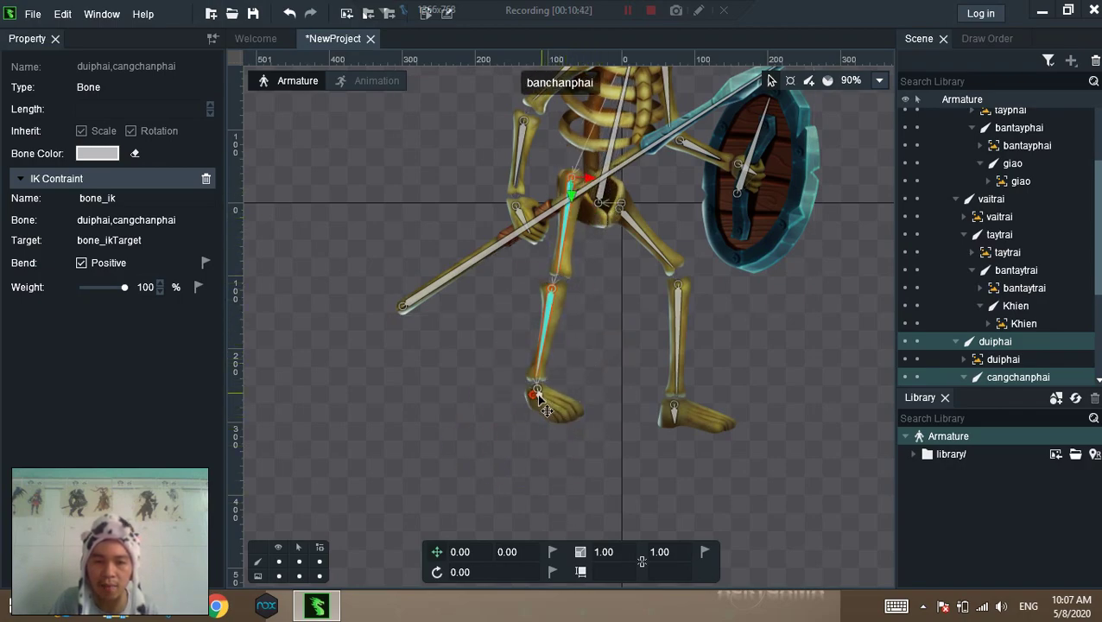
drag(577, 453, 569, 191)
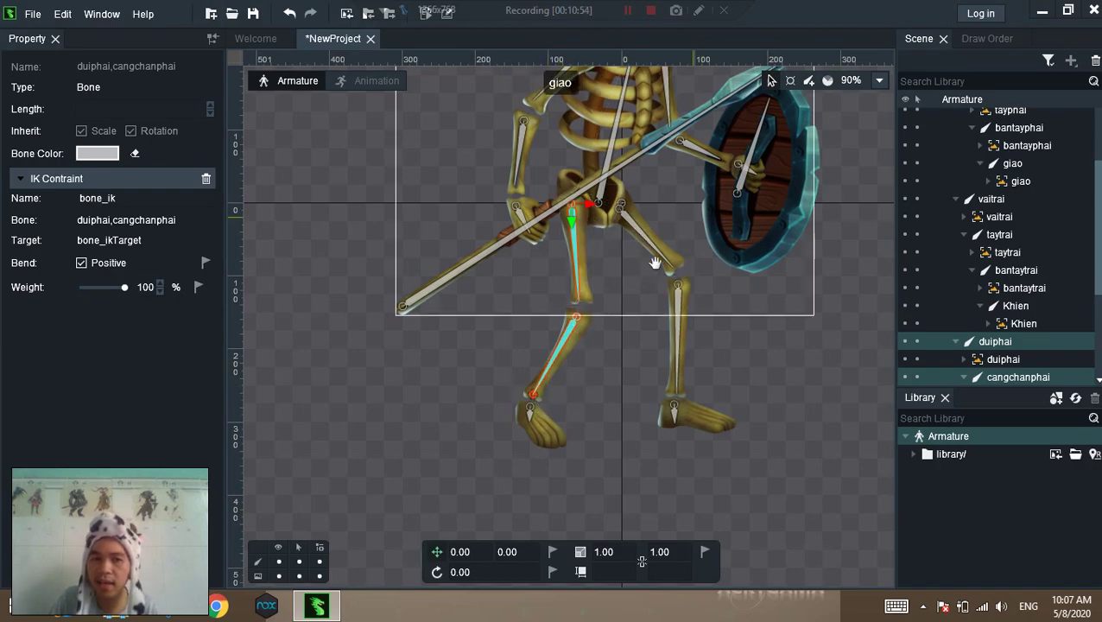
Create one IK constraint across the duitrai and cangchantrai bones of the other leg
drag(670, 248, 553, 350)
key(Escape)
click(515, 334)
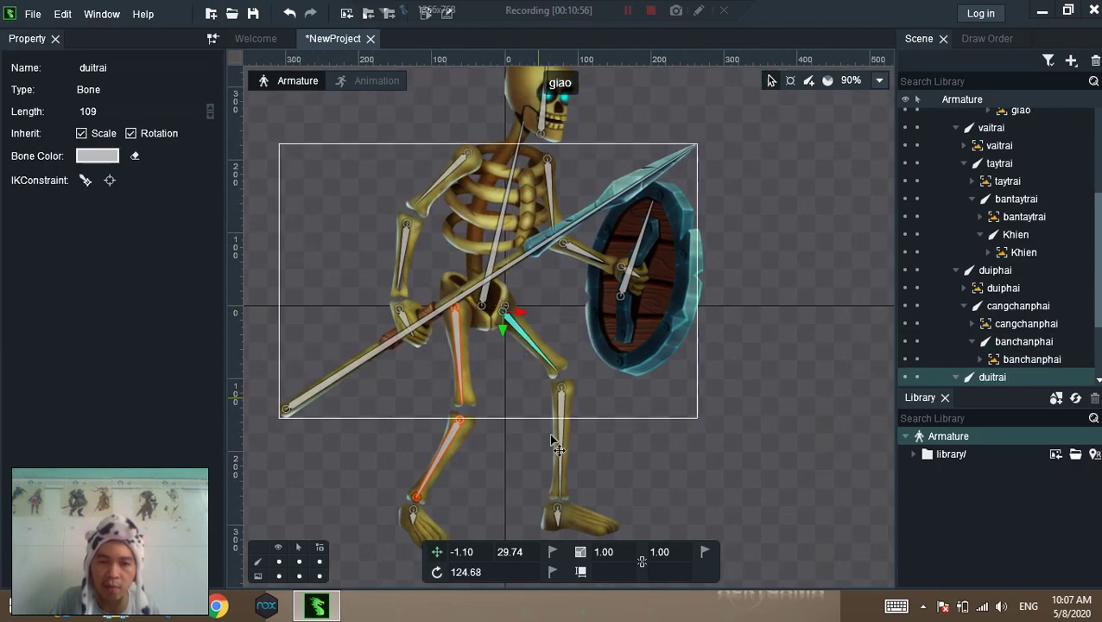
shift+click(563, 442)
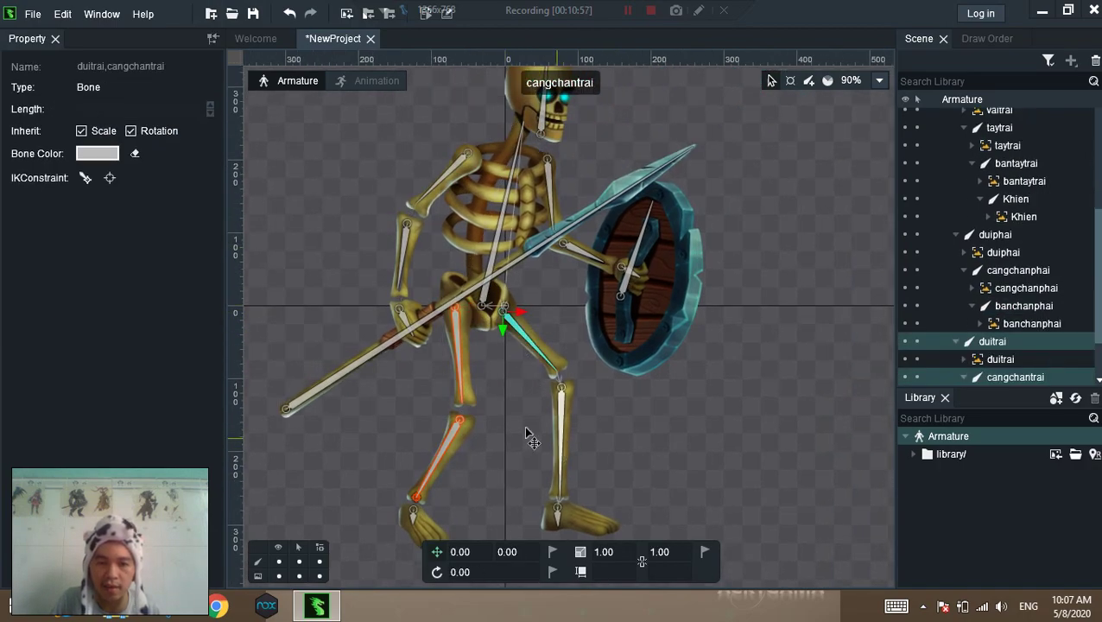
click(86, 178)
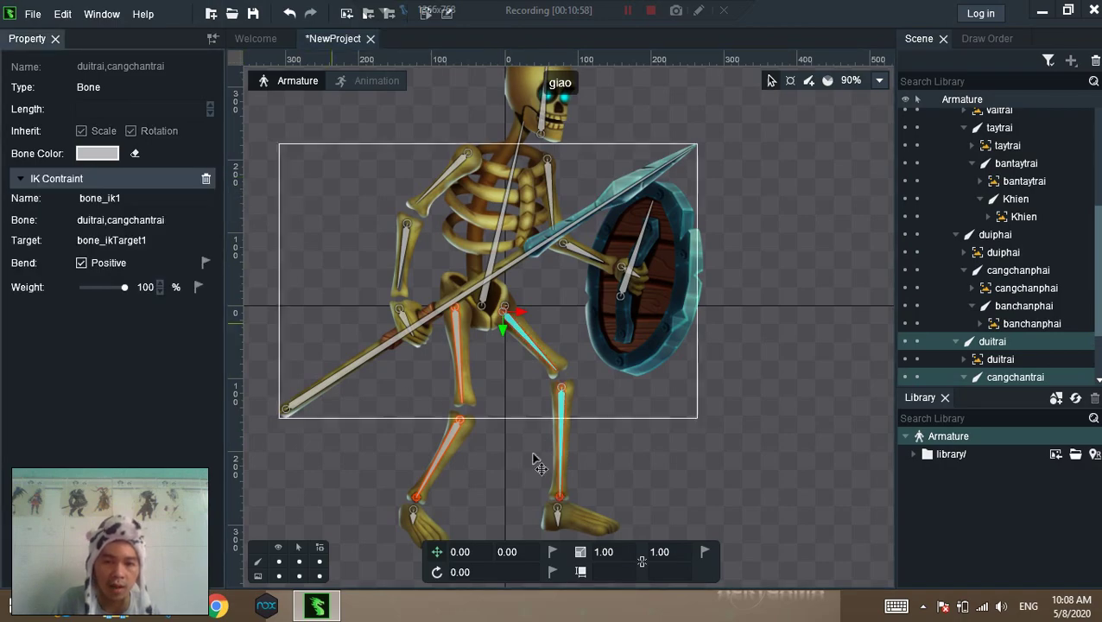
Test-move the than torso bone upward and downward against both leg IK targets, and undo the moves
click(508, 249)
scroll(659, 386, down, 4)
drag(564, 339, 565, 237)
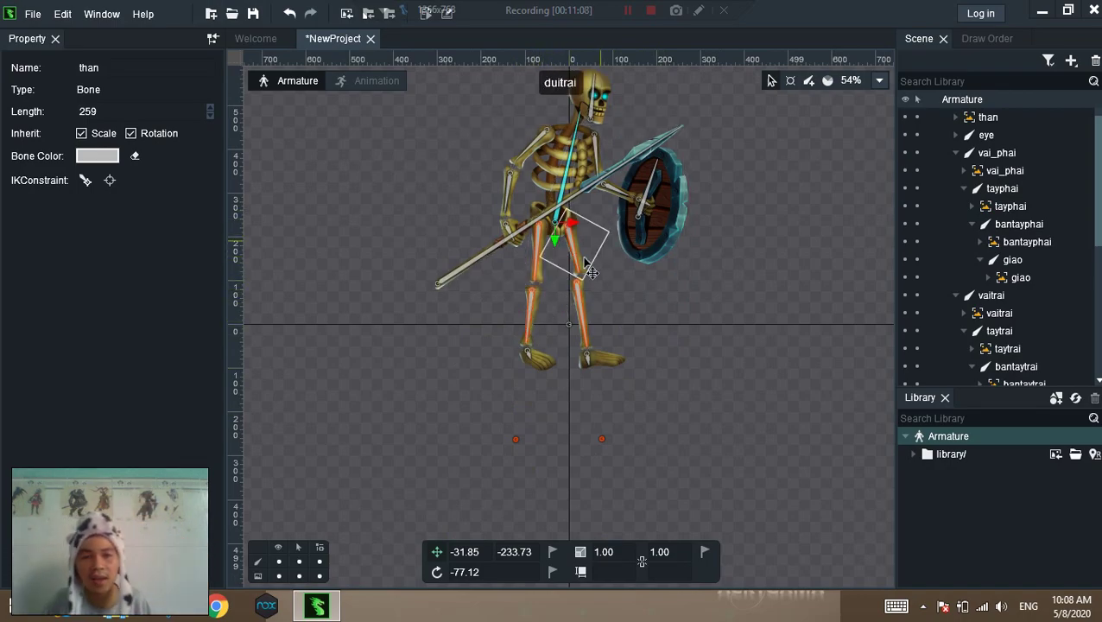
key(ctrl+z)
drag(563, 342, 551, 363)
Test-move bone_ikTarget at the cangchanphai ankle to bend the leg, and undo the moves
click(525, 461)
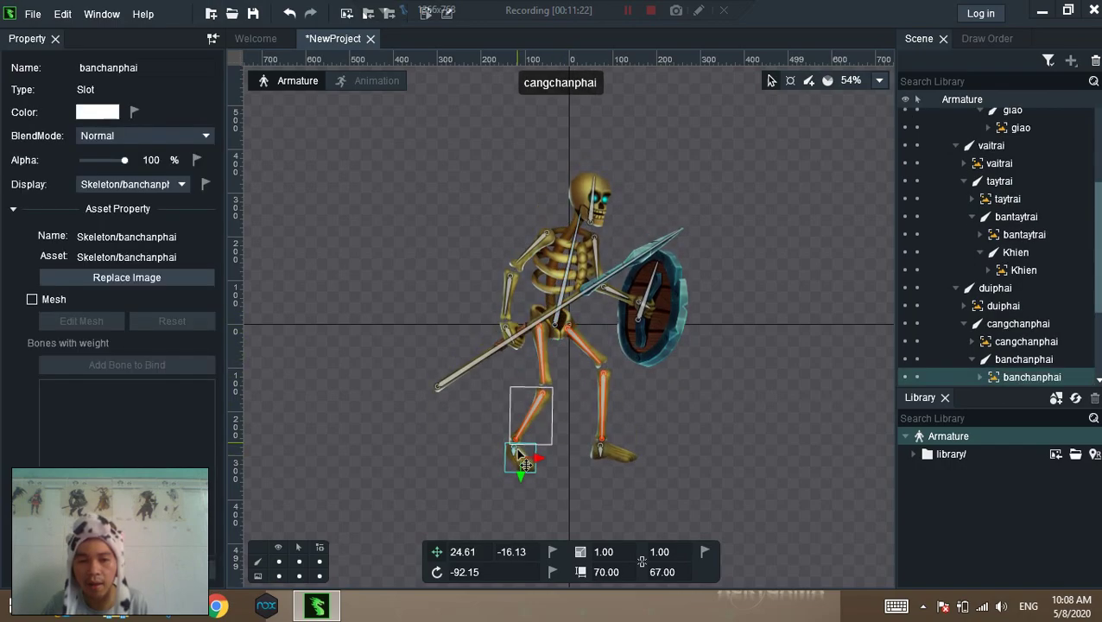
scroll(518, 458, up, 4)
click(487, 367)
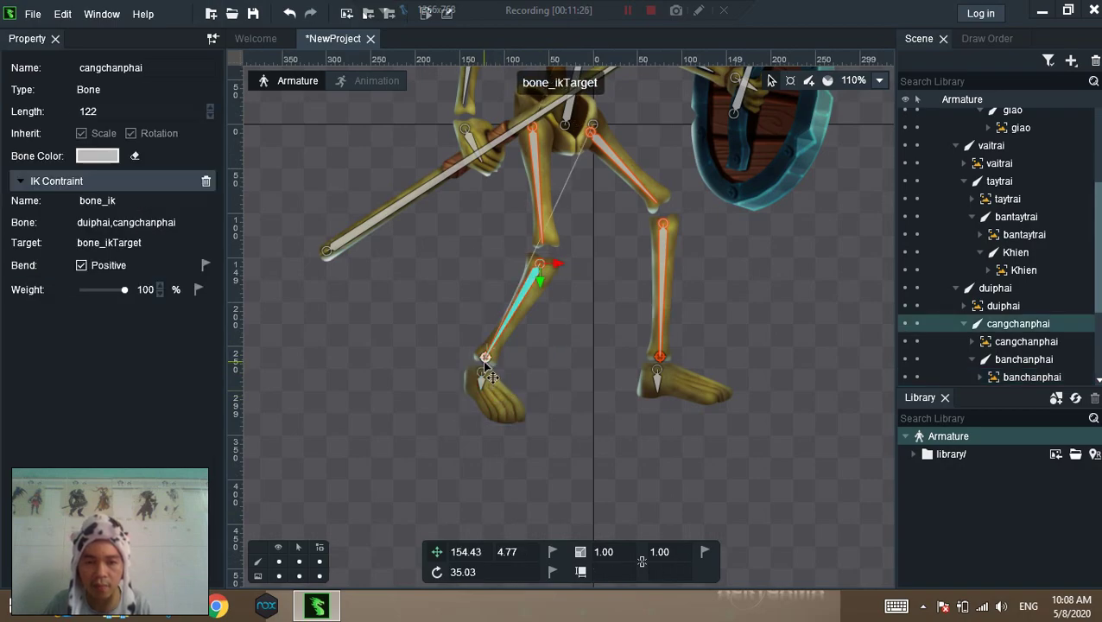
click(486, 367)
drag(542, 493, 530, 434)
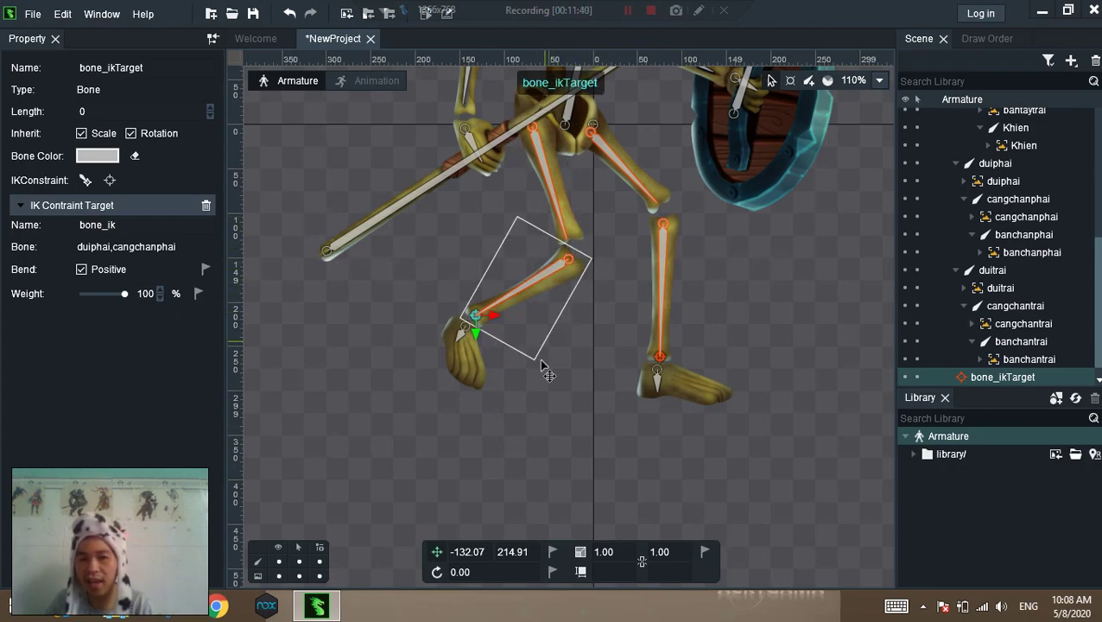
key(ctrl+z)
key(ctrl+z)
drag(541, 361, 577, 334)
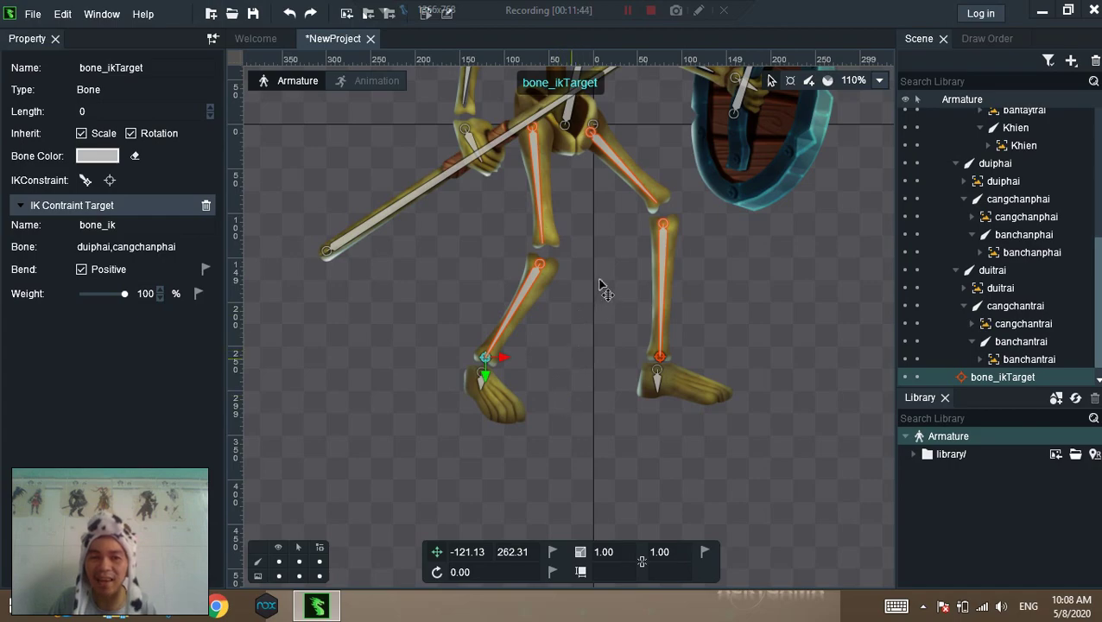
Create an IK constraint on the banchanphai foot bone by picking a target at the bone's tip
scroll(605, 285, down, 5)
drag(693, 275, 620, 318)
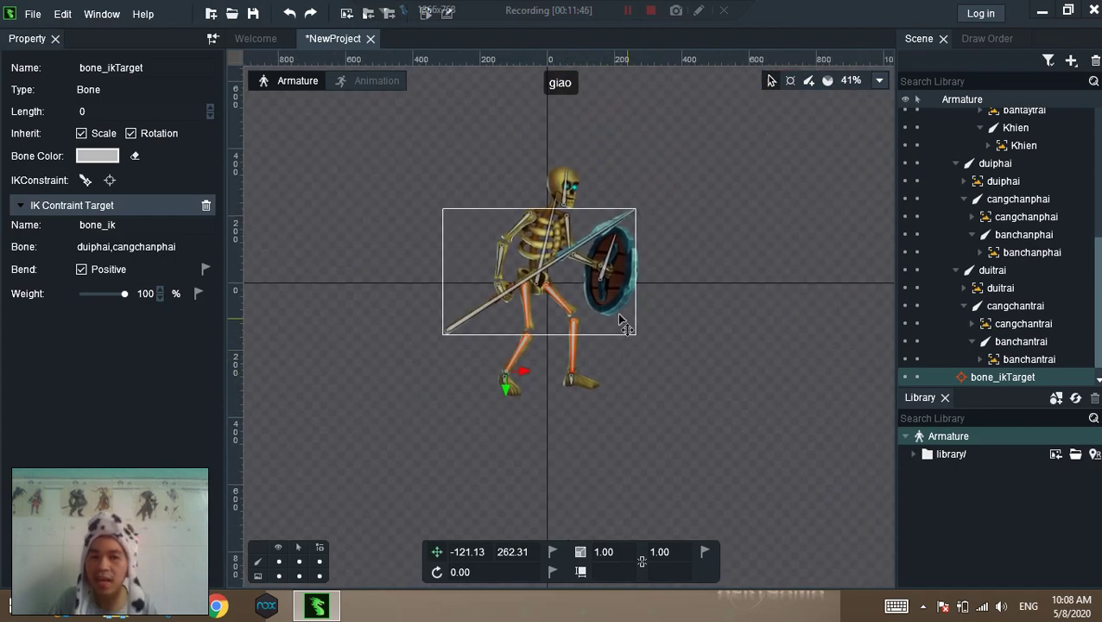
click(578, 338)
scroll(503, 497, up, 8)
drag(520, 214, 492, 296)
scroll(511, 361, up, 1)
scroll(506, 372, up, 2)
click(435, 316)
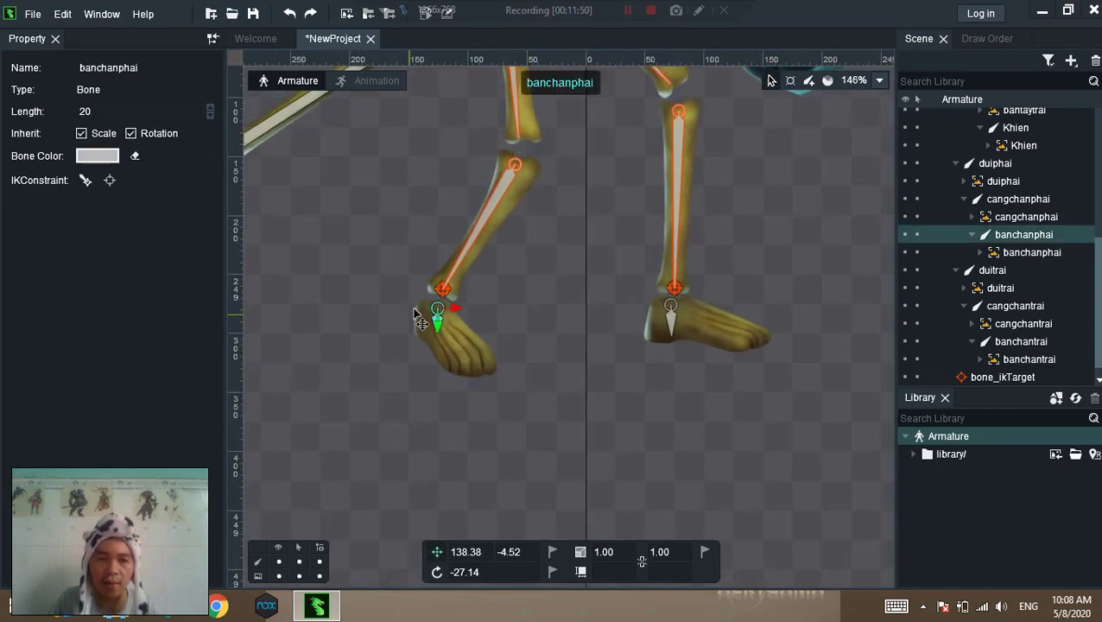
click(109, 180)
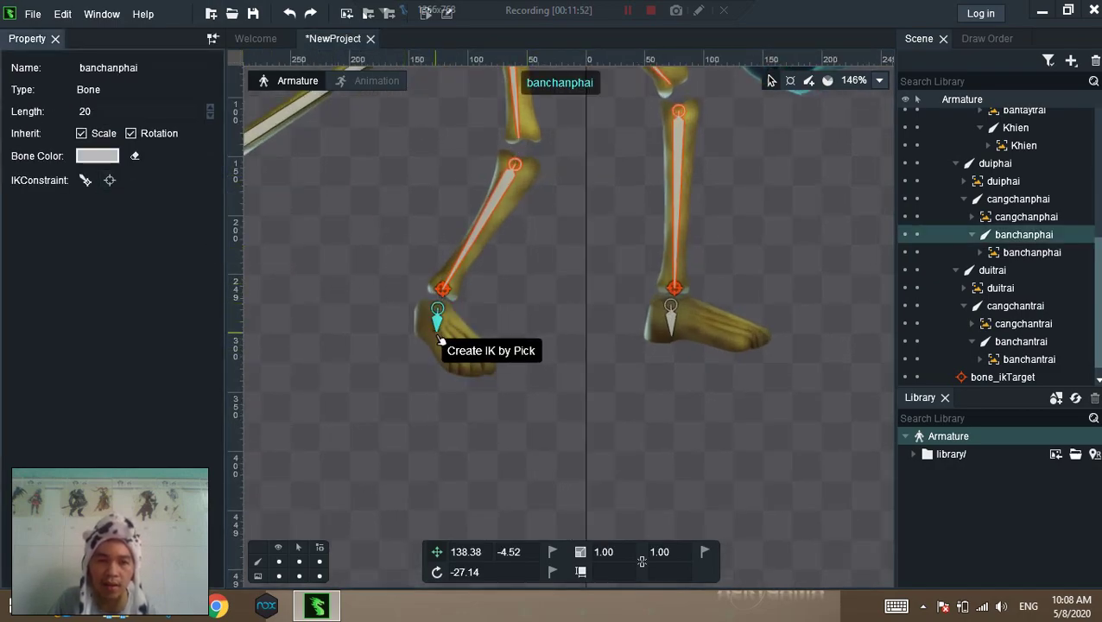
click(441, 337)
Create an IK constraint on the banchantrai foot bone by picking a target at its tip, and clear the selection
click(672, 325)
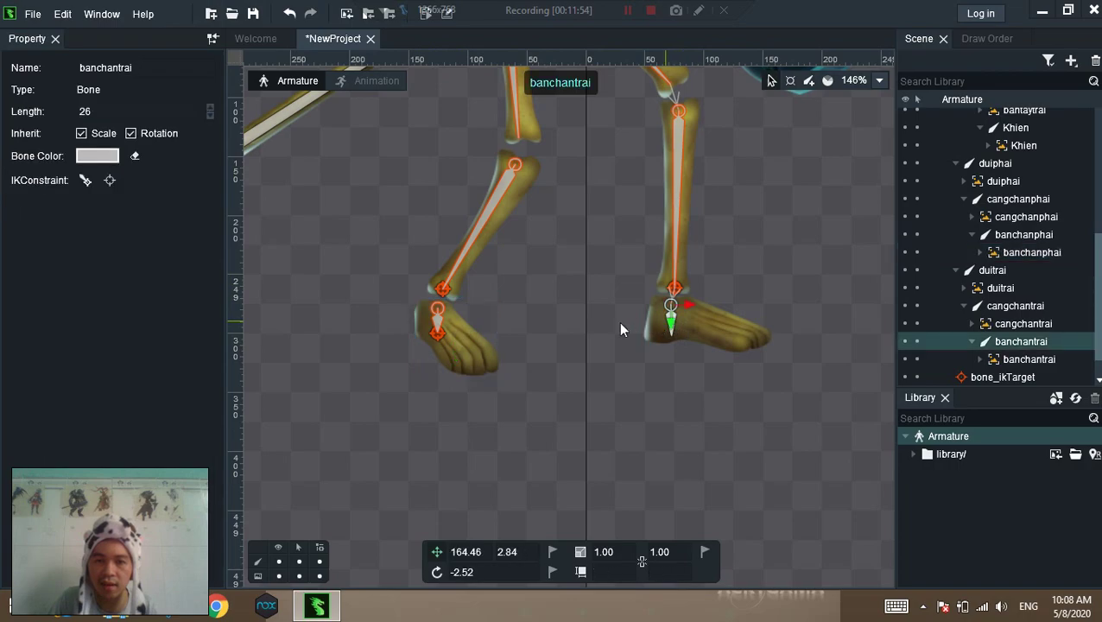
click(110, 180)
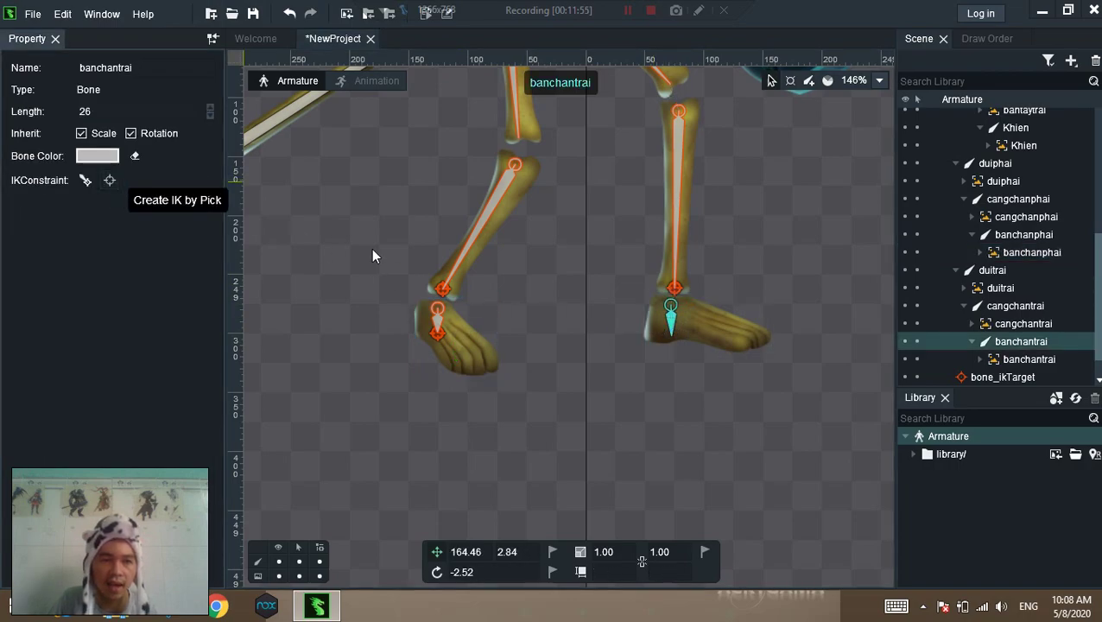
click(673, 337)
click(570, 385)
Switch the armature to animation mode and rename the animation animtion0 to jumb
scroll(544, 250, down, 8)
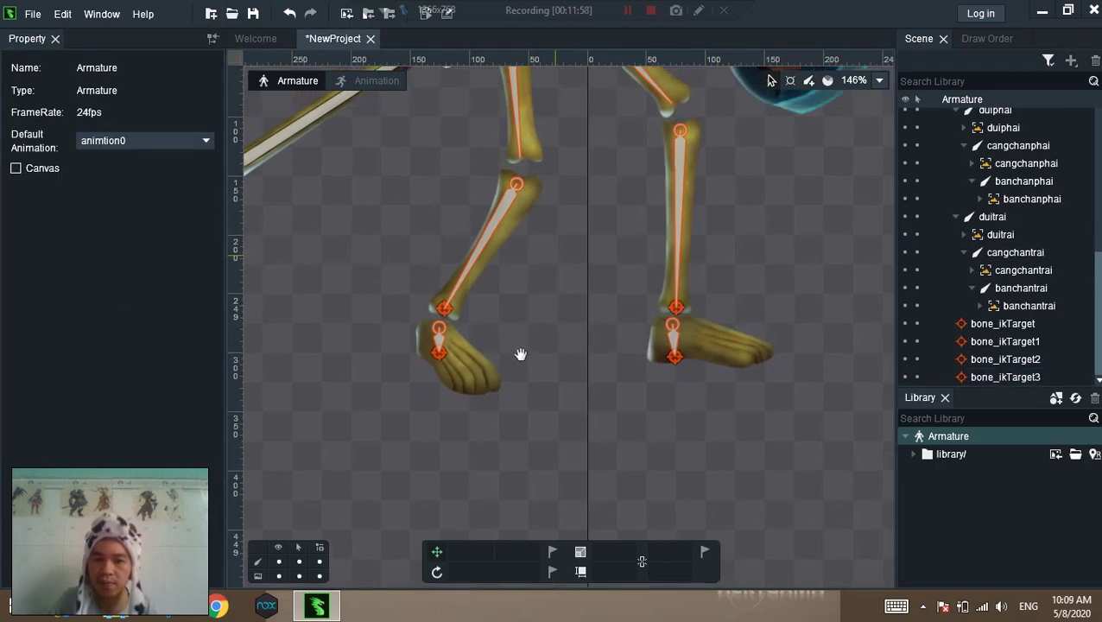
drag(612, 232, 551, 311)
click(376, 81)
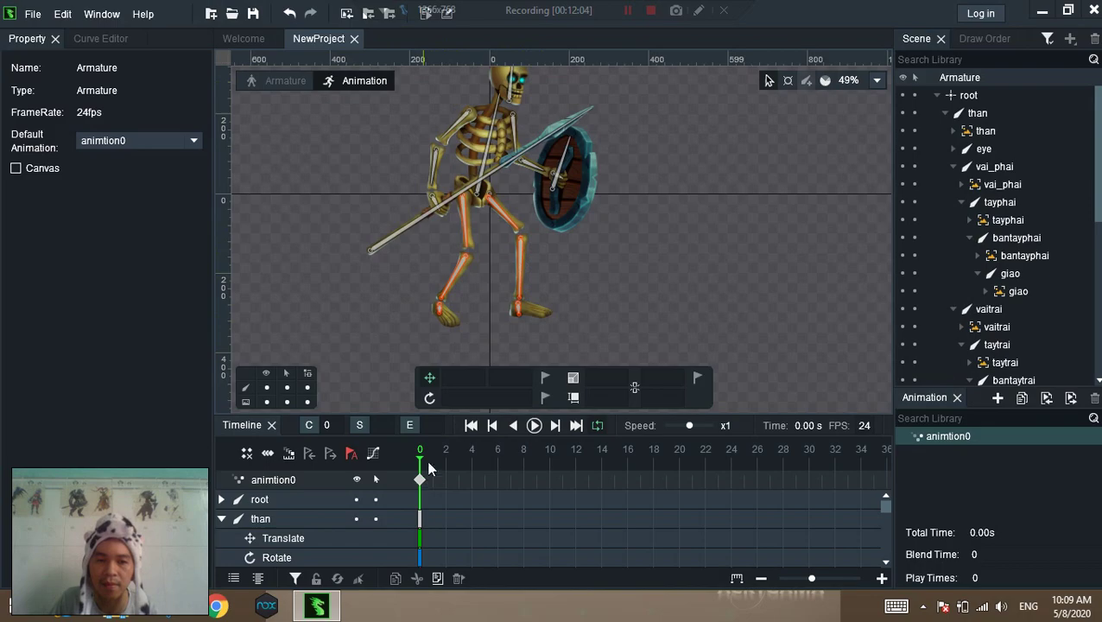
scroll(582, 301, down, 2)
scroll(677, 326, down, 1)
double_click(948, 437)
text(jumb)
key(Return)
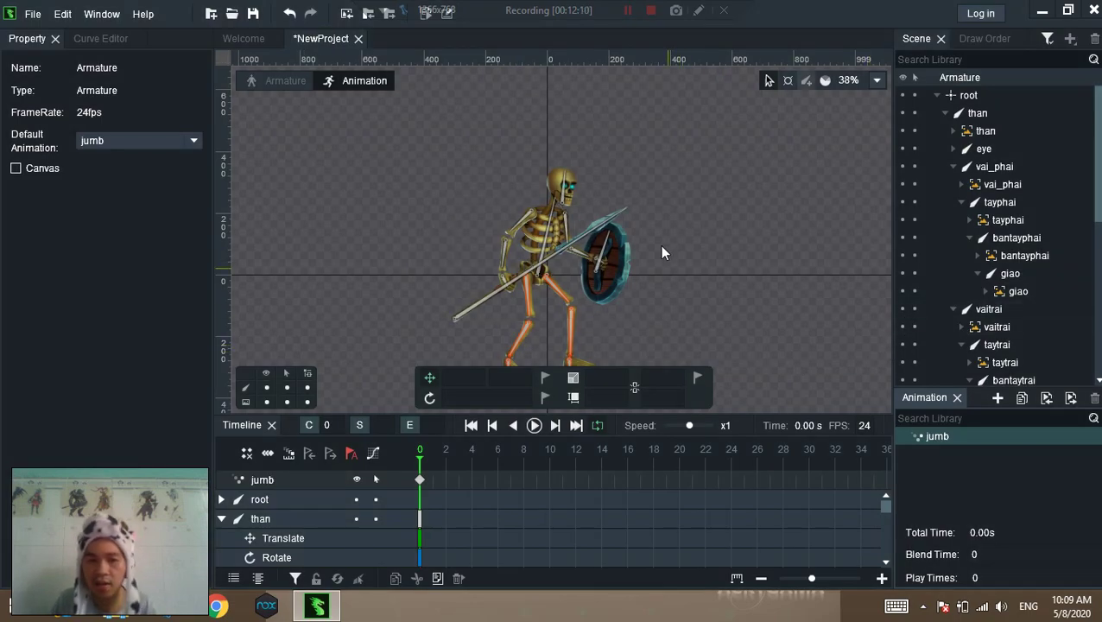
scroll(664, 250, down, 1)
scroll(491, 301, up, 2)
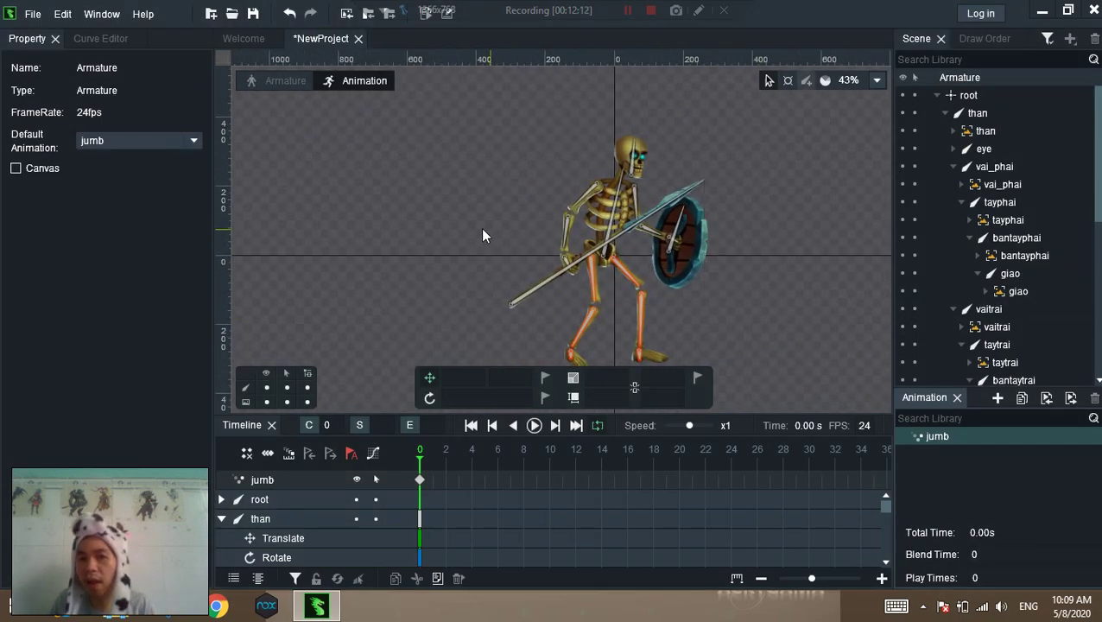
right_click(420, 210)
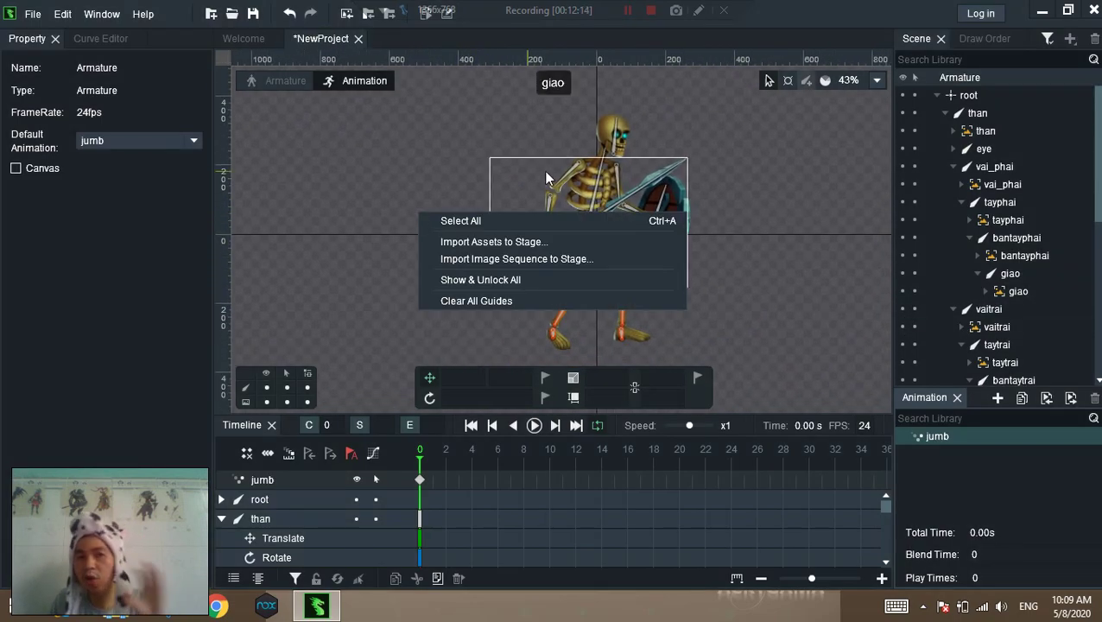
click(757, 285)
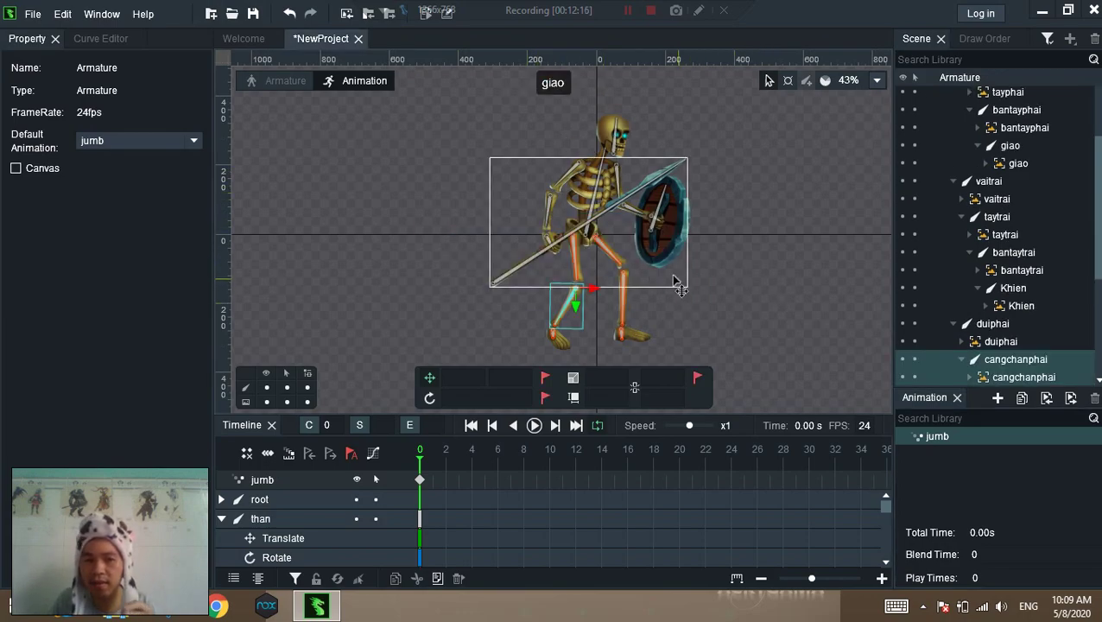
scroll(455, 300, up, 2)
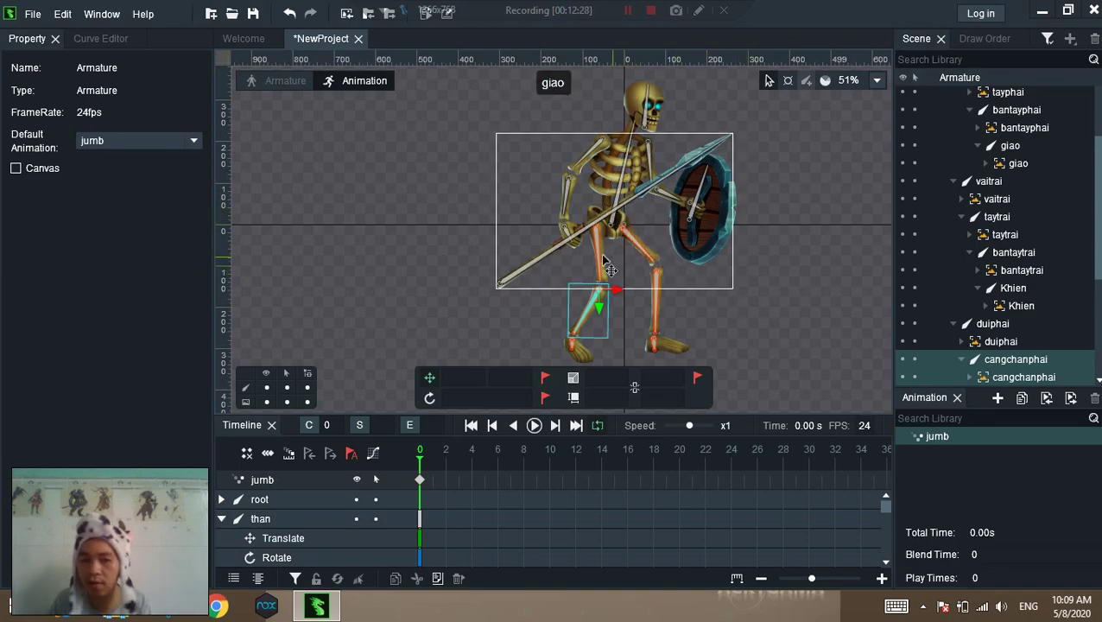
scroll(516, 277, up, 2)
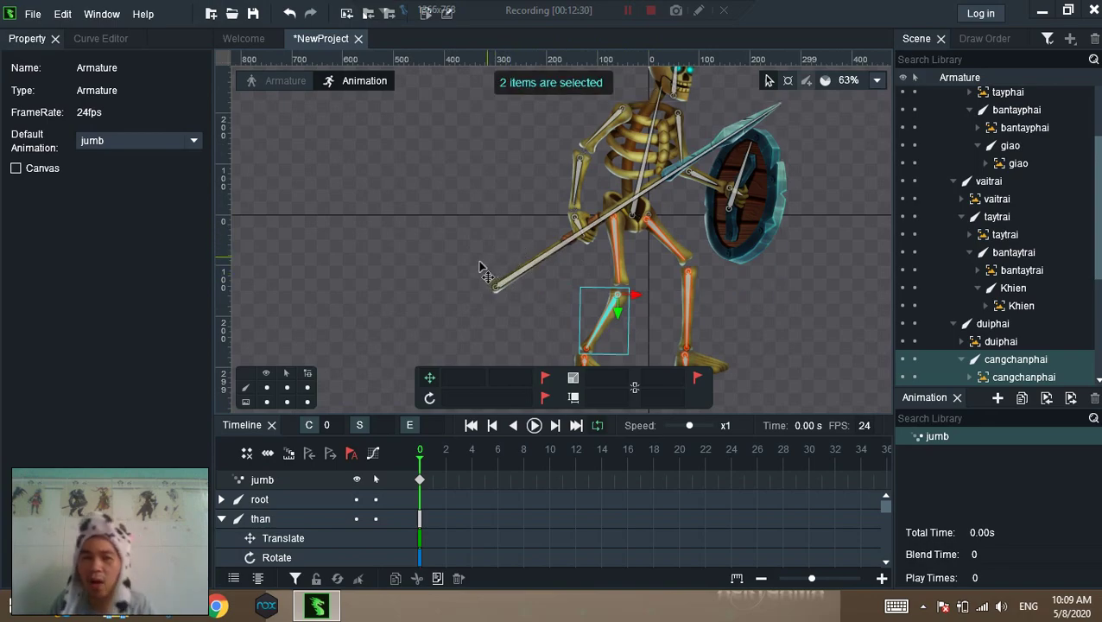
key(Escape)
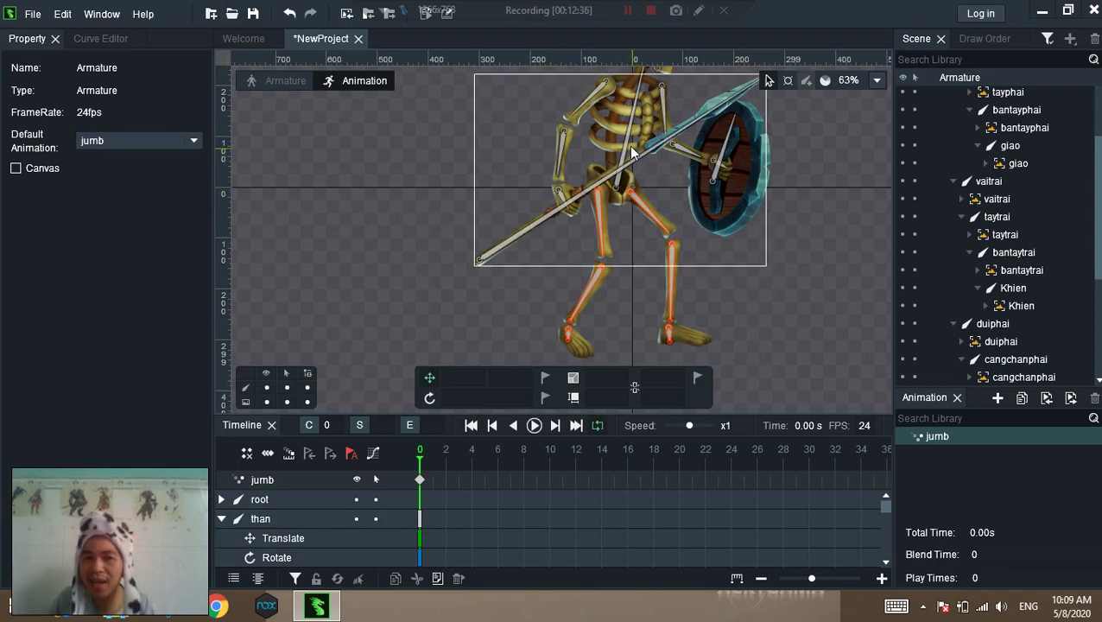
scroll(467, 216, up, 2)
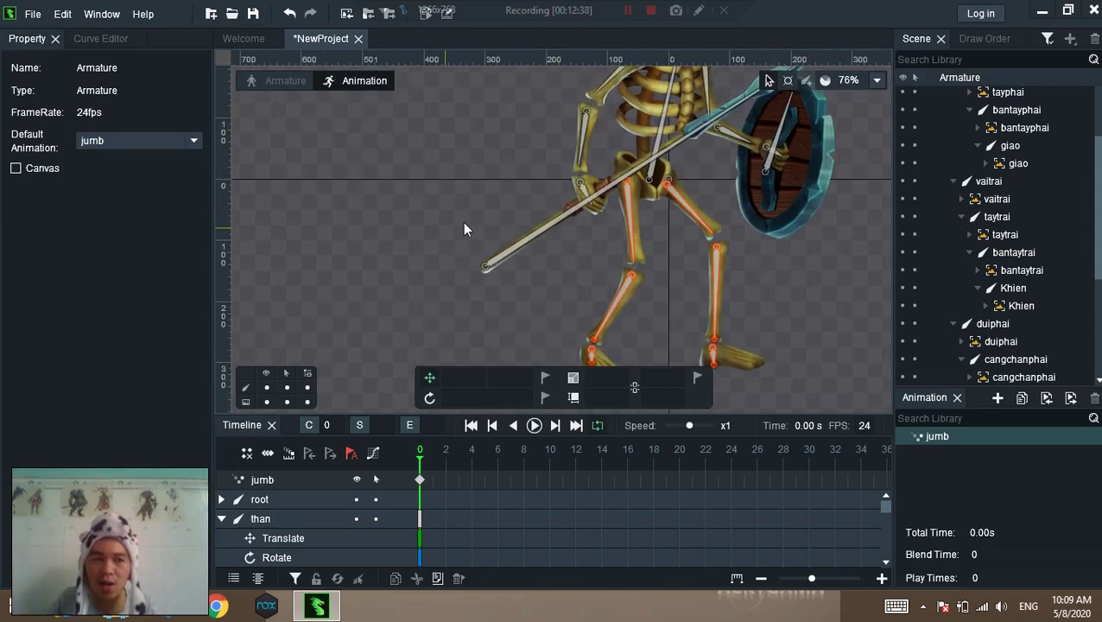
scroll(790, 311, up, 1)
scroll(787, 303, down, 2)
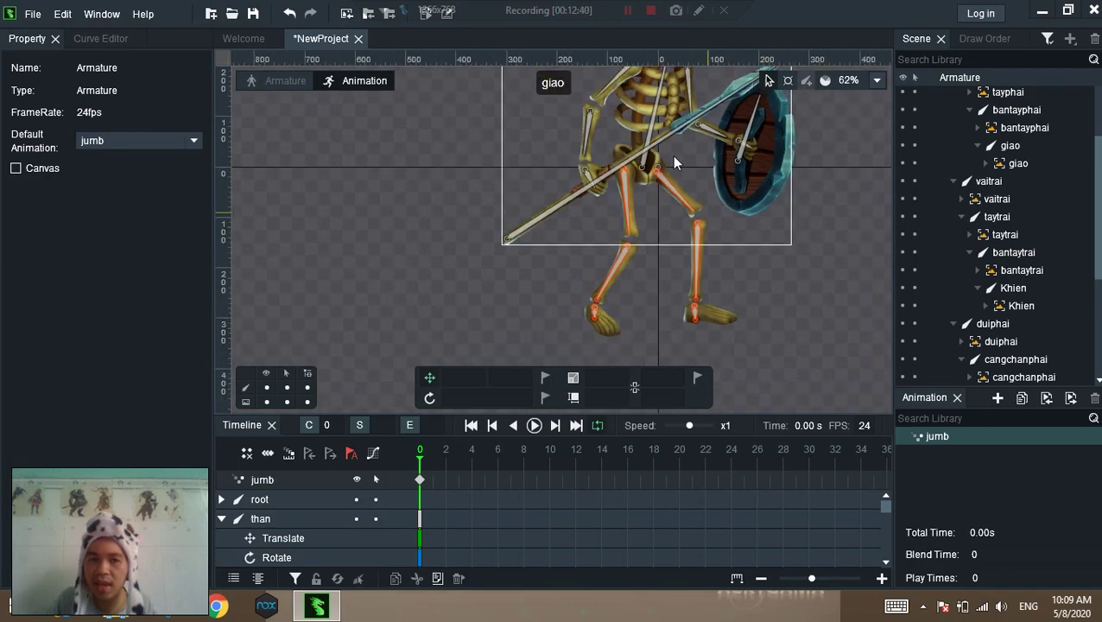
drag(696, 164, 652, 189)
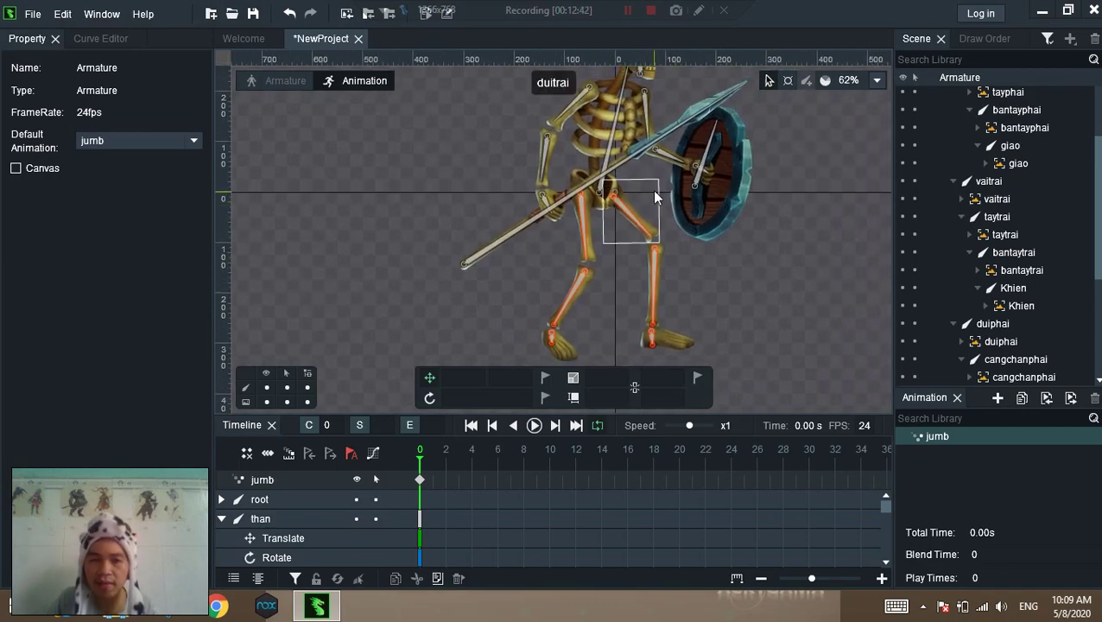
Select all bones from root through bone_ikTarget3 and key their translation, rotation and scale at frame 0
click(418, 481)
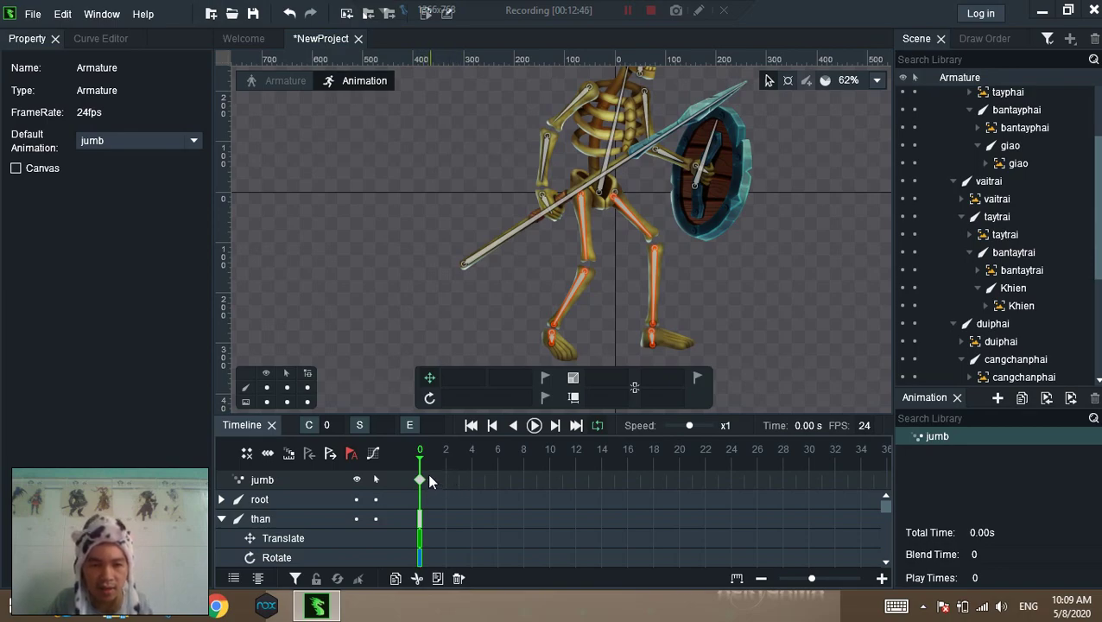
scroll(1019, 108, up, 3)
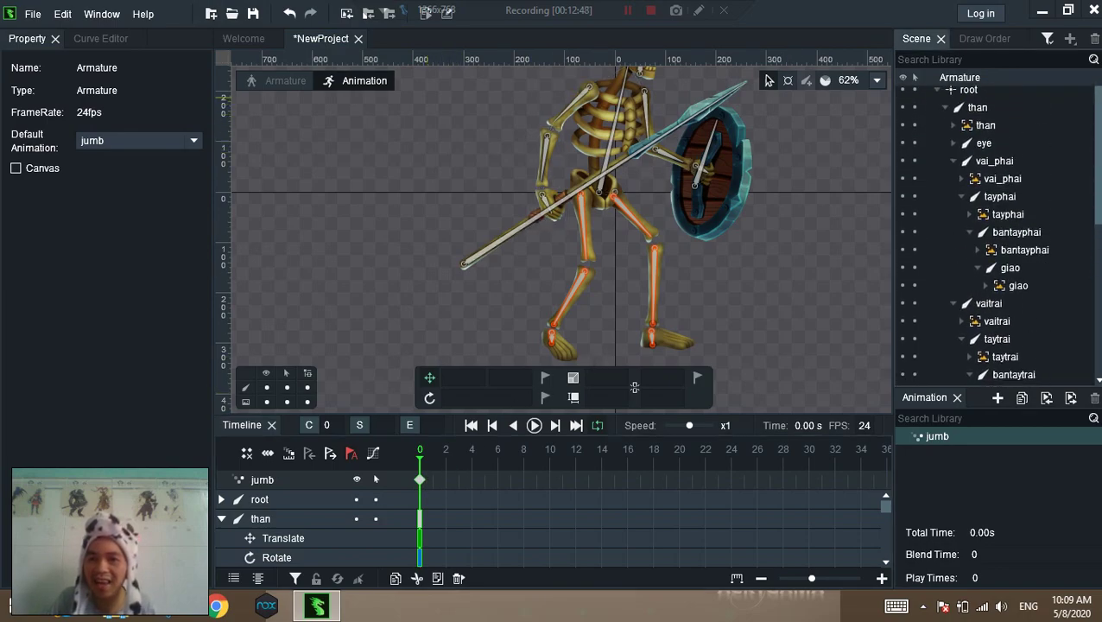
click(968, 95)
scroll(1019, 302, down, 10)
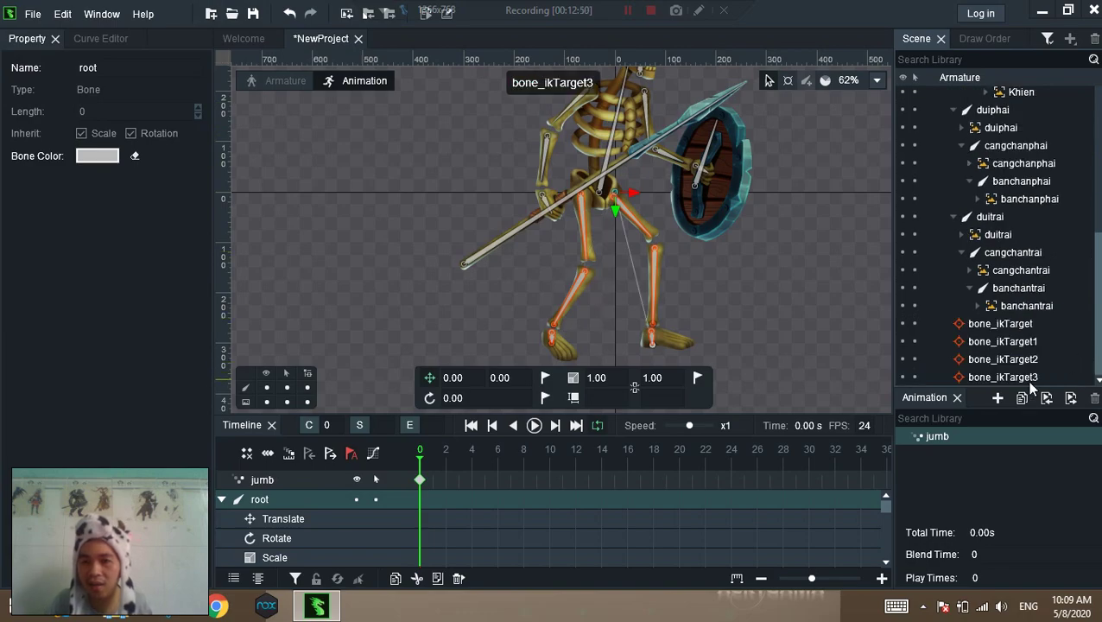
shift+click(924, 378)
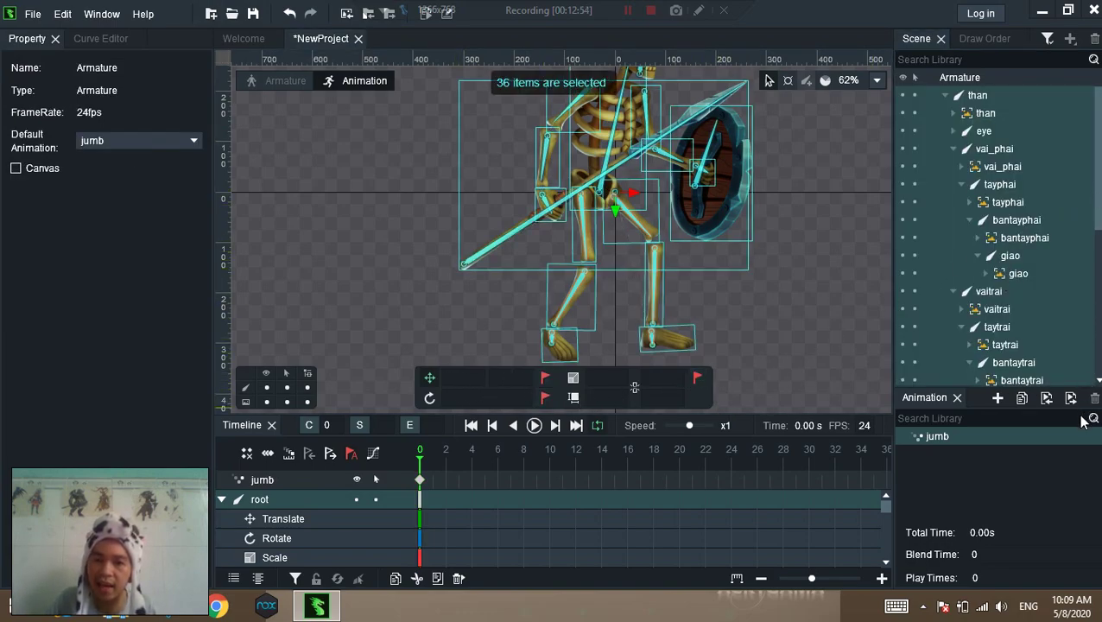
scroll(1020, 329, down, 10)
click(1020, 360)
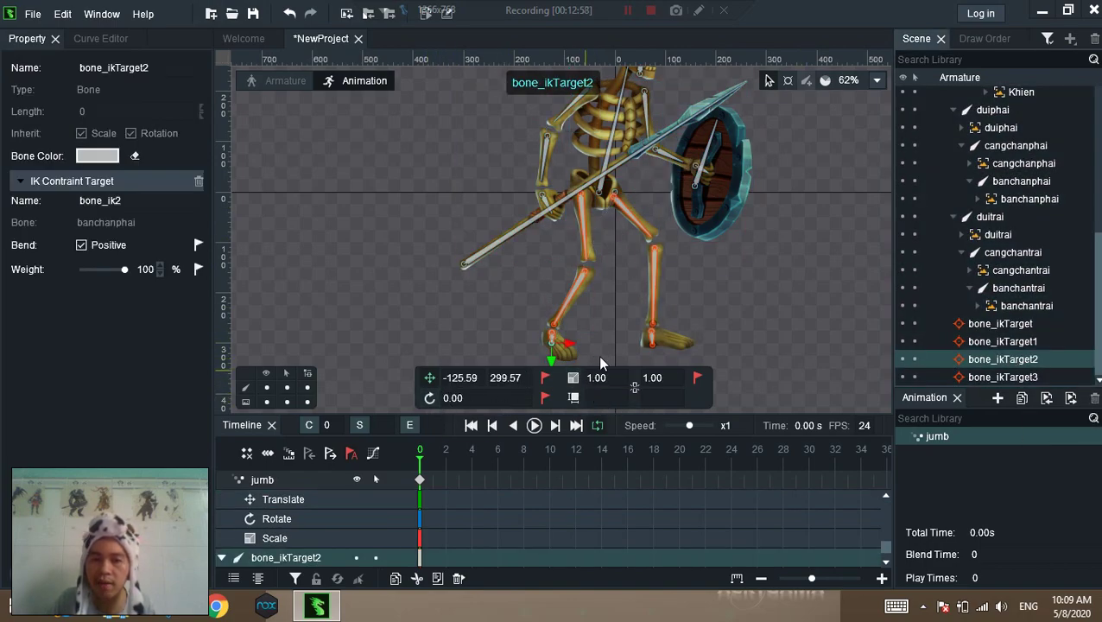
Copy the frame 0 pose keyframe and paste it at frames 20 and 10
click(450, 347)
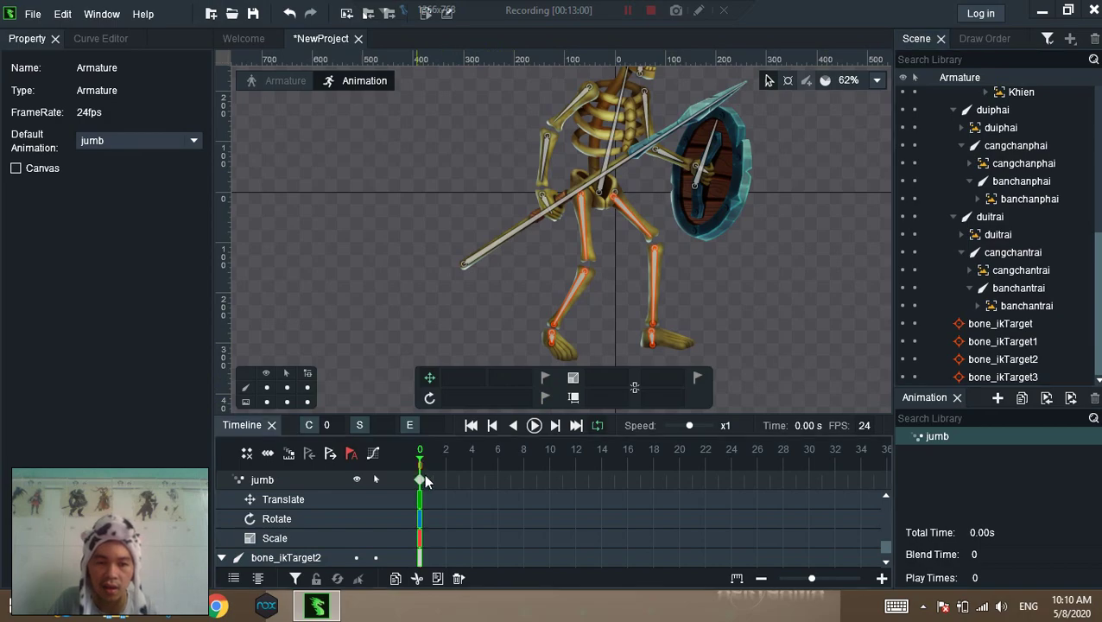
click(680, 462)
key(ctrl+v)
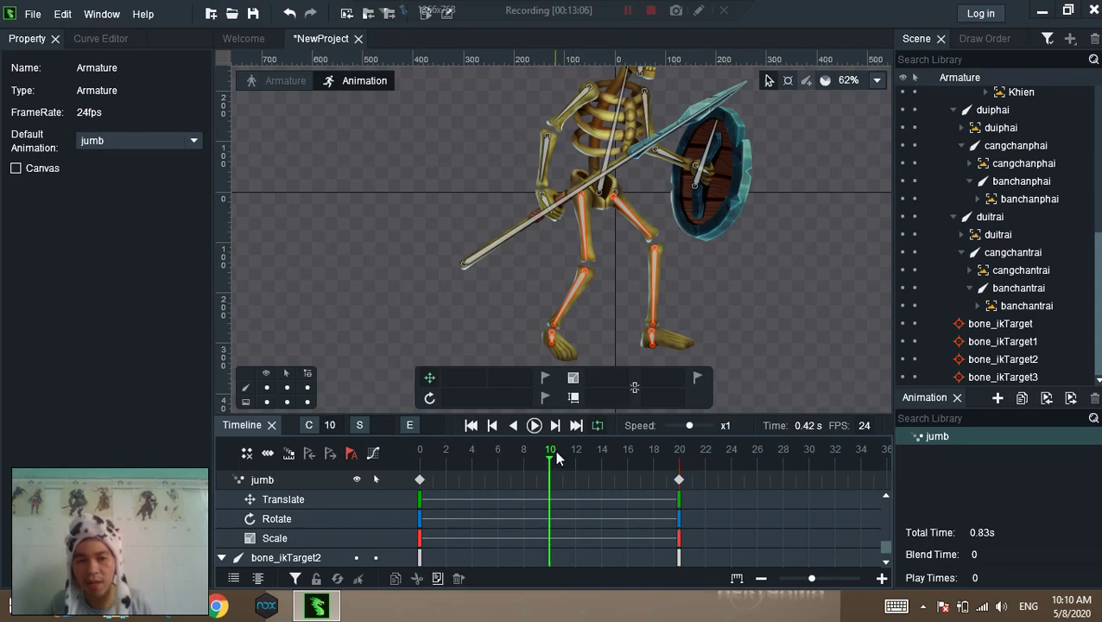
scroll(393, 276, down, 4)
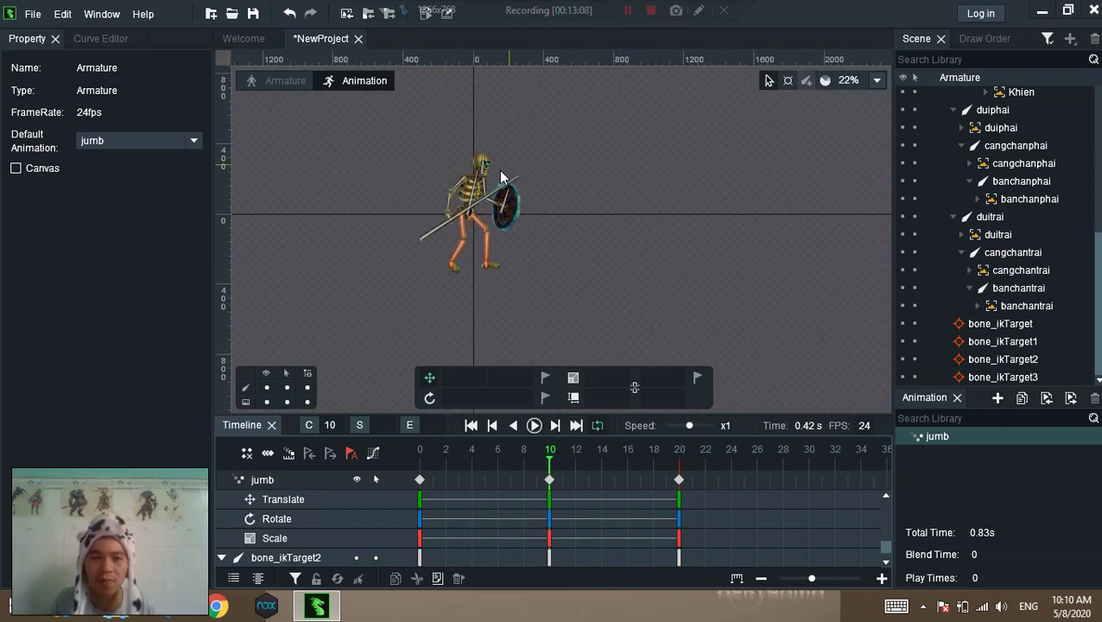
Add further full-pose keyframes at frames 8, 12 and 18 of the jumb animation
scroll(477, 190, up, 2)
scroll(477, 190, up, 1)
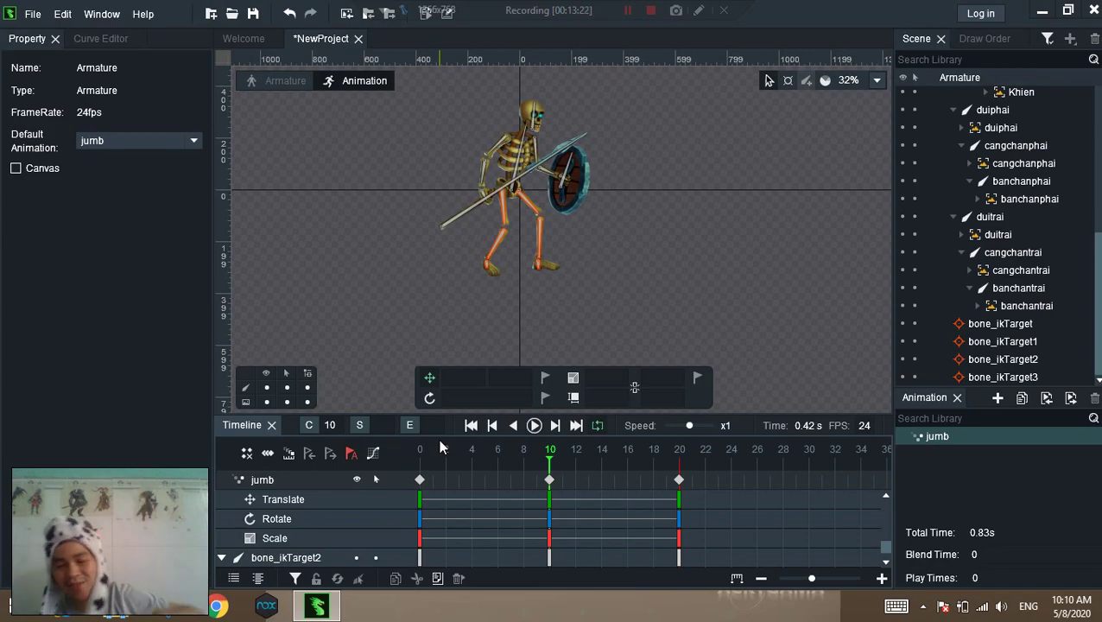
scroll(380, 242, up, 2)
drag(372, 248, 328, 352)
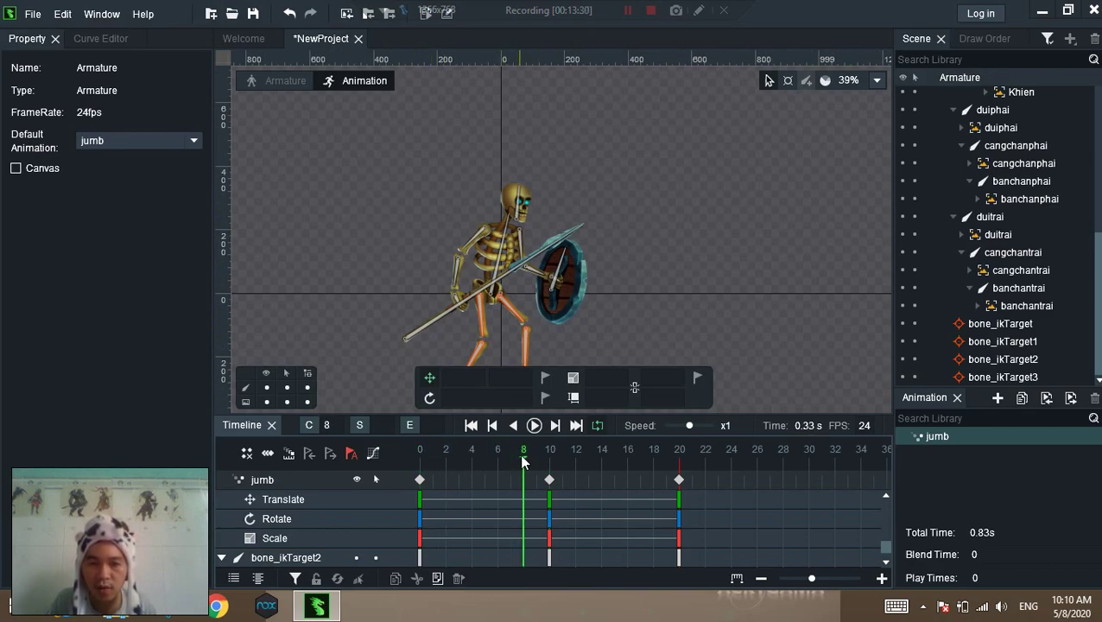
click(575, 462)
key(ctrl+v)
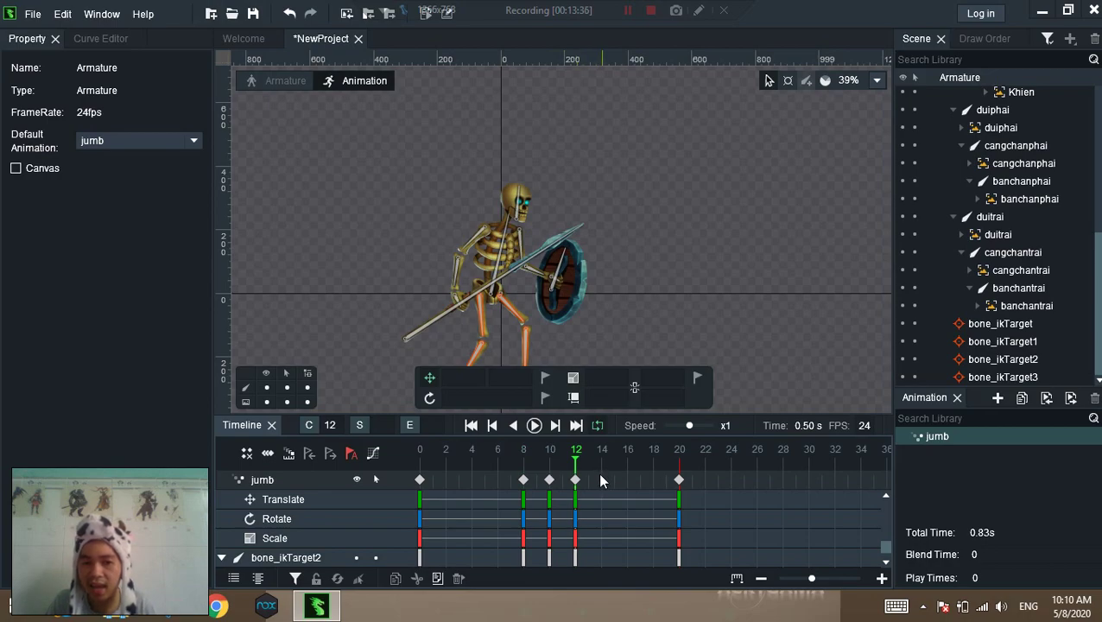
drag(591, 469, 602, 467)
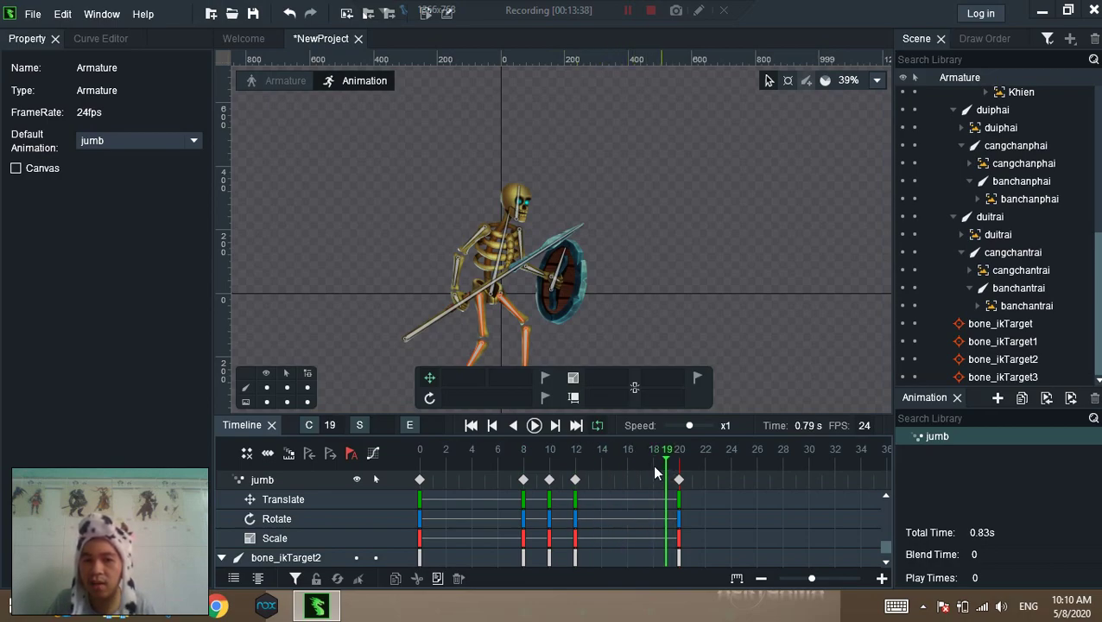
key(k)
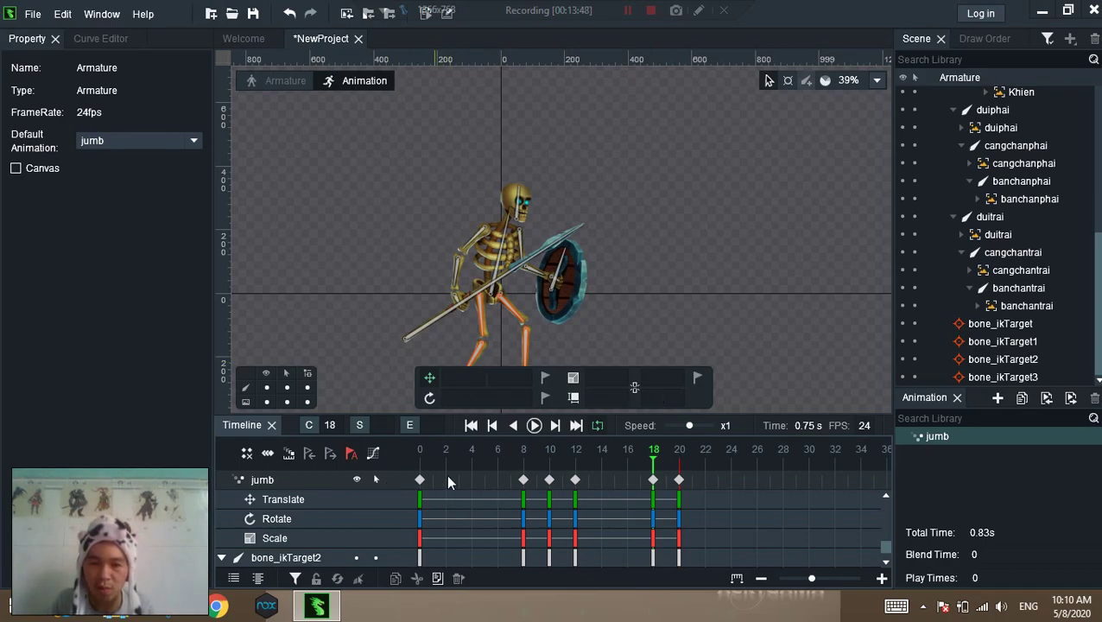
Play the jumb animation to check its keyframe timing, and stop the playback
drag(670, 279, 724, 190)
scroll(708, 240, up, 1)
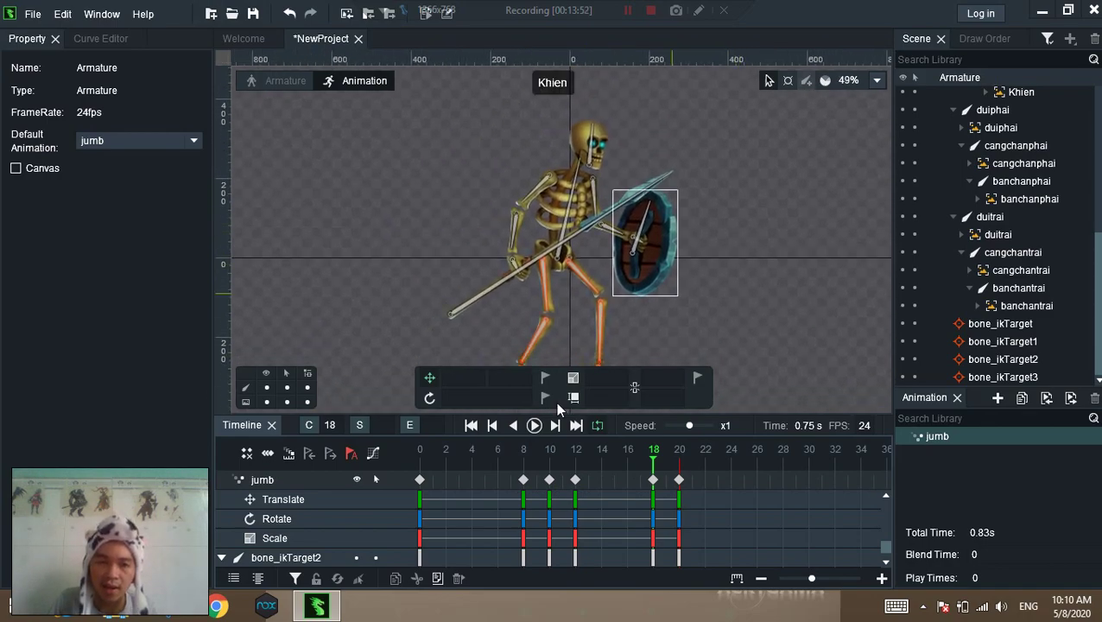
click(534, 425)
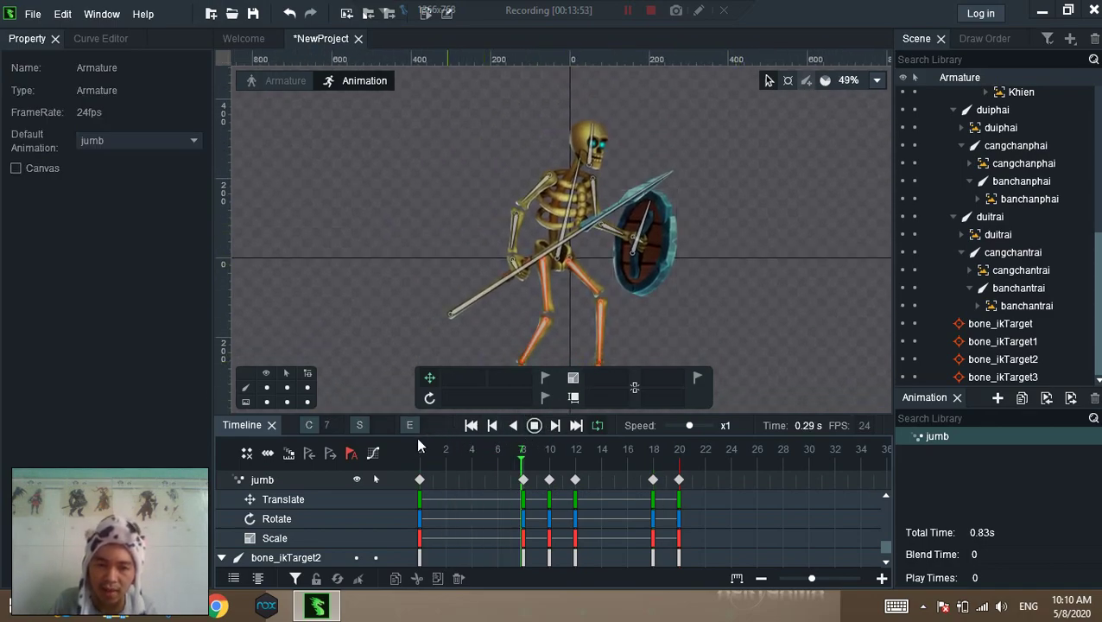
click(534, 425)
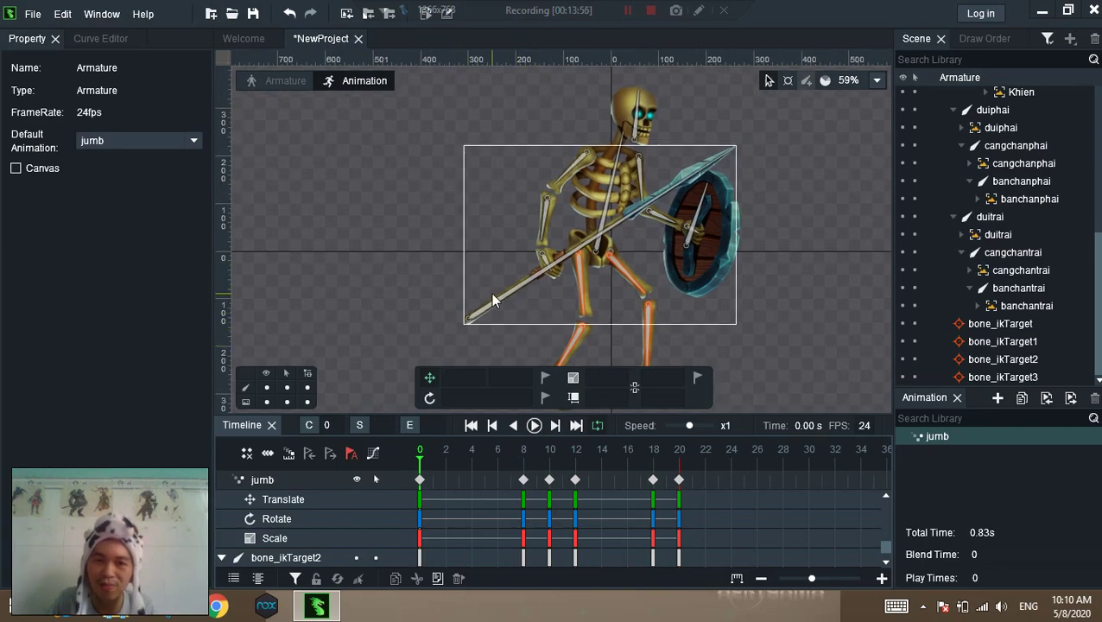
Lower the than bone at frame 8 to a Y of about 110.82 so the skeleton crouches
scroll(432, 268, up, 1)
click(592, 173)
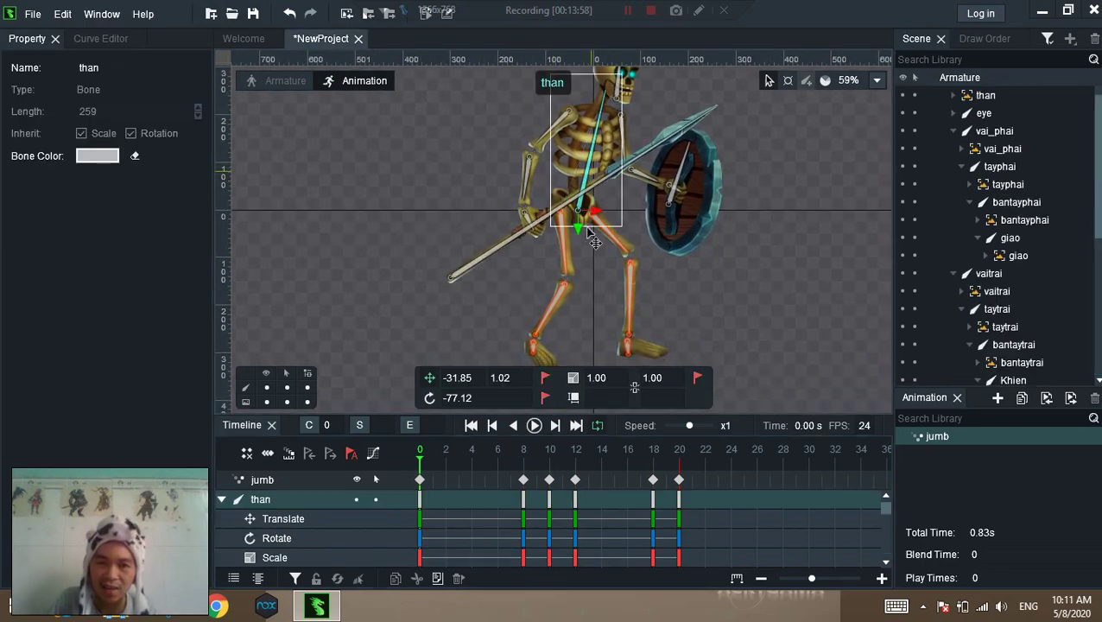
click(522, 462)
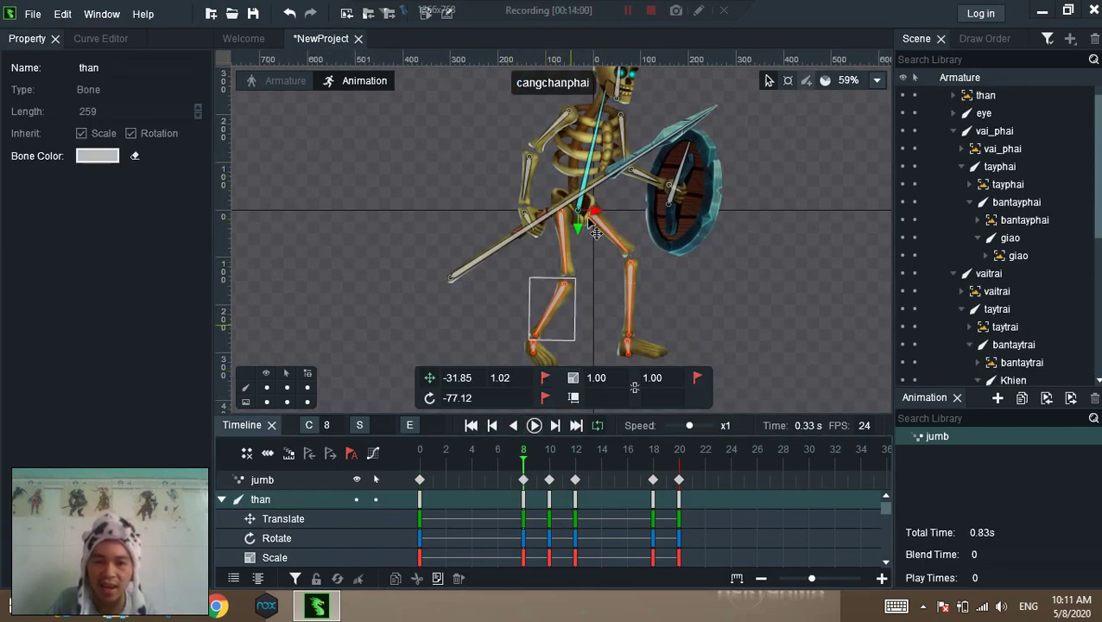
drag(586, 237, 592, 289)
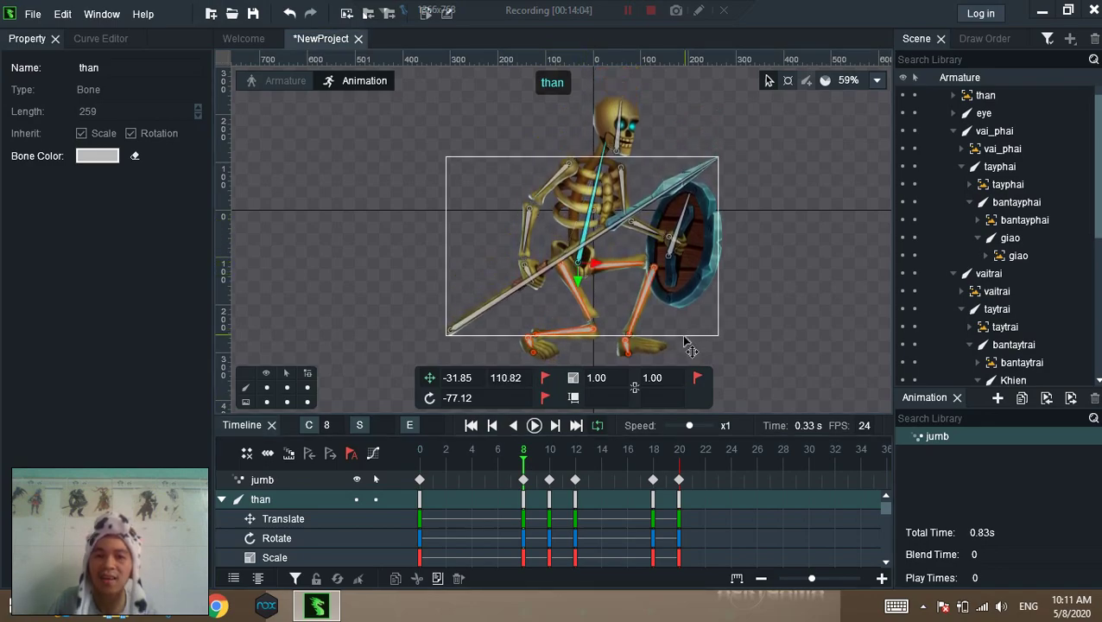
Raise the than bone at frame 10 to a Y of about -697.96 for the peak of the jump
click(550, 464)
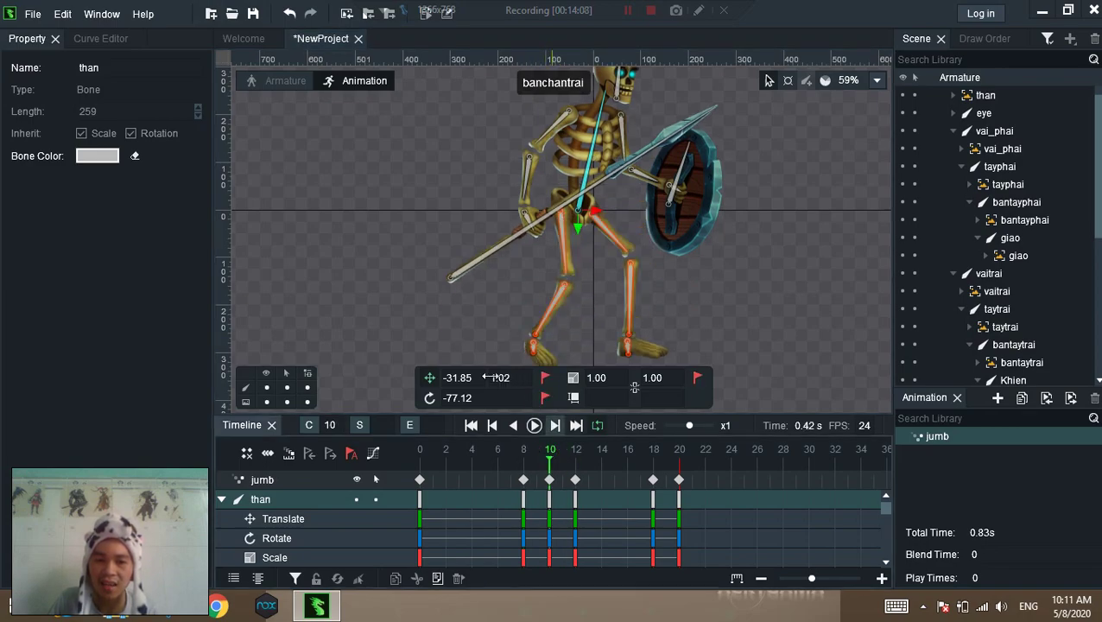
scroll(323, 189, down, 5)
drag(724, 139, 644, 258)
drag(537, 316, 561, 174)
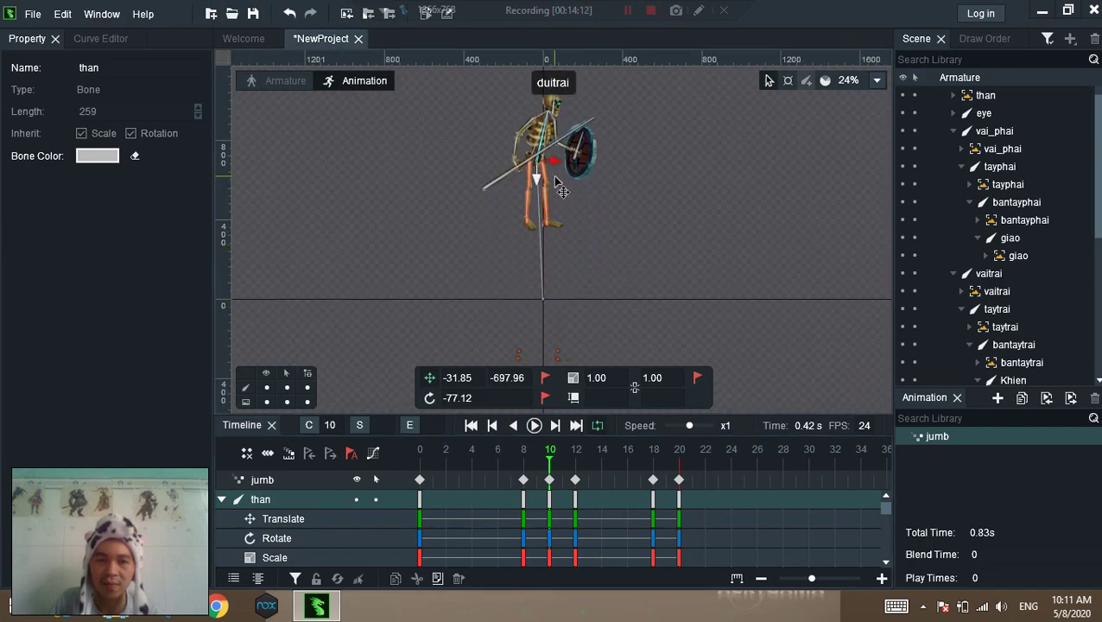
Examine the skeleton's poses at the keyframes on frames 10, 12 and 18
click(550, 480)
click(575, 482)
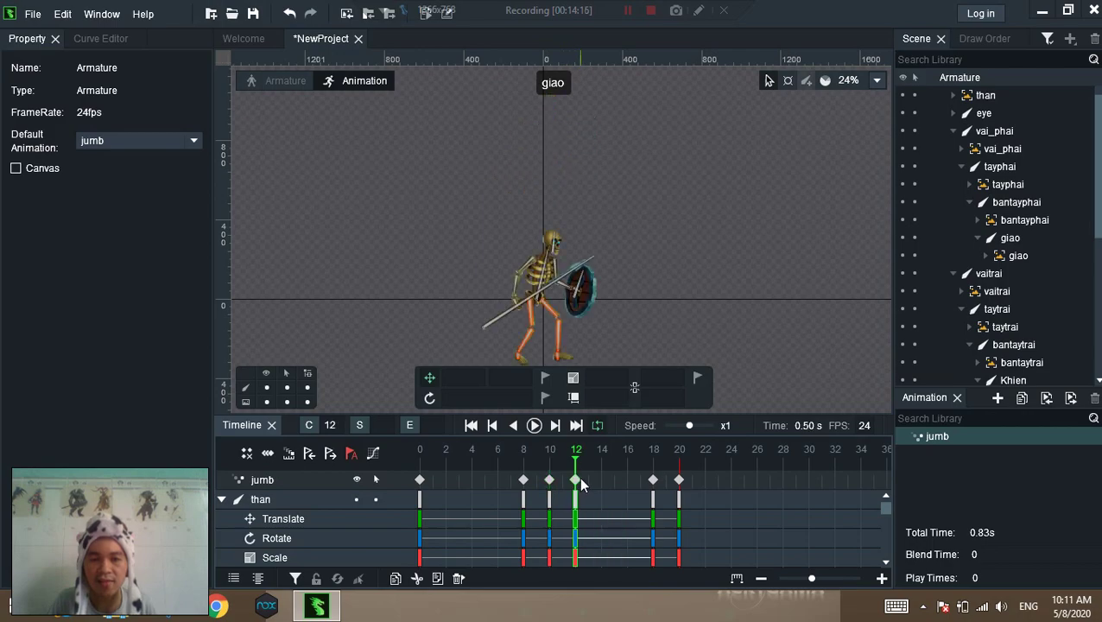
drag(577, 465, 654, 471)
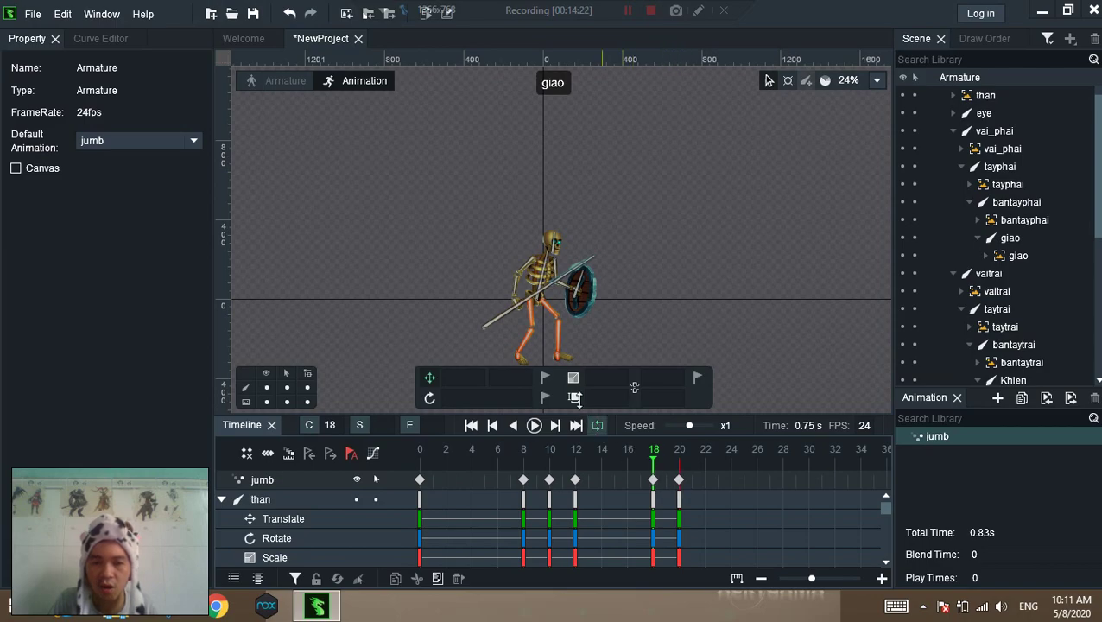
click(583, 300)
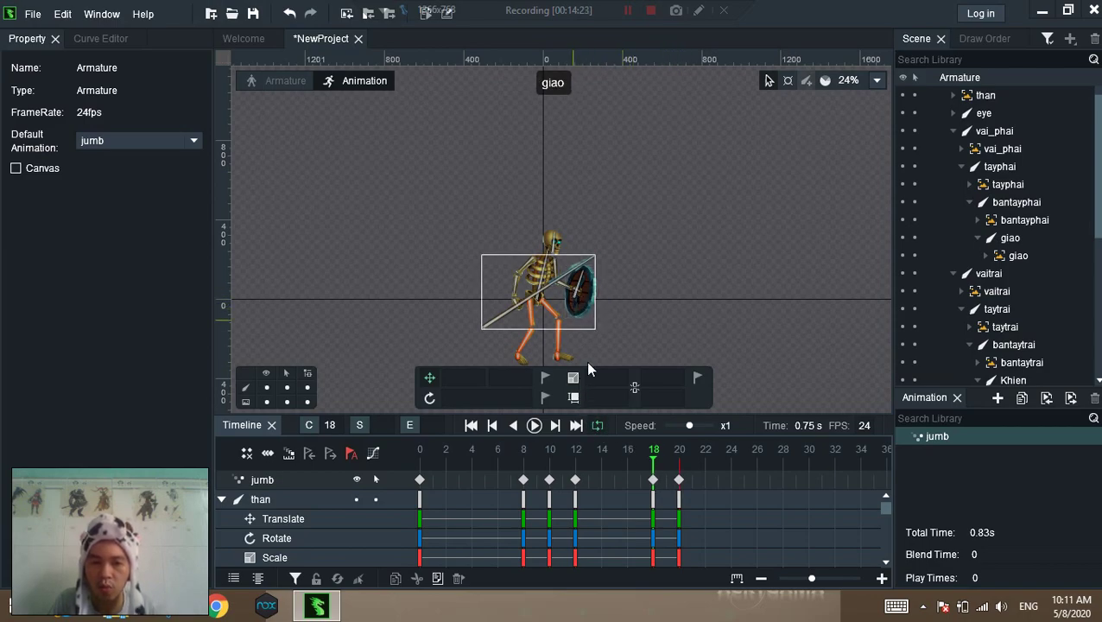
click(640, 463)
drag(628, 465, 653, 465)
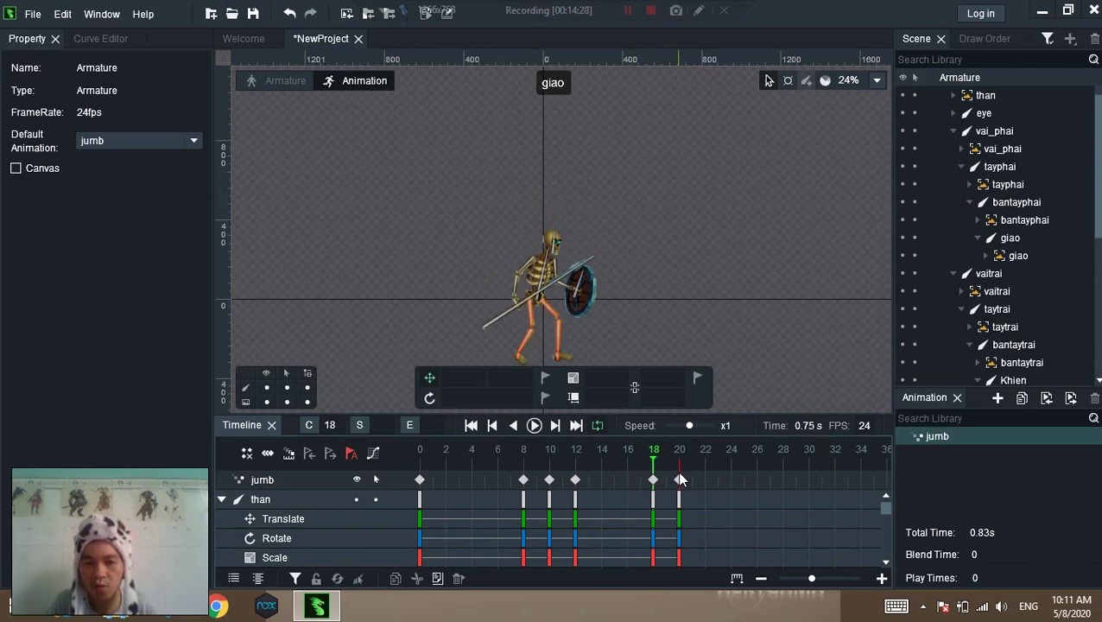
Lower the than bone at frame 20 to a Y of about 40.90 for a slight landing crouch
click(680, 480)
drag(610, 287, 608, 247)
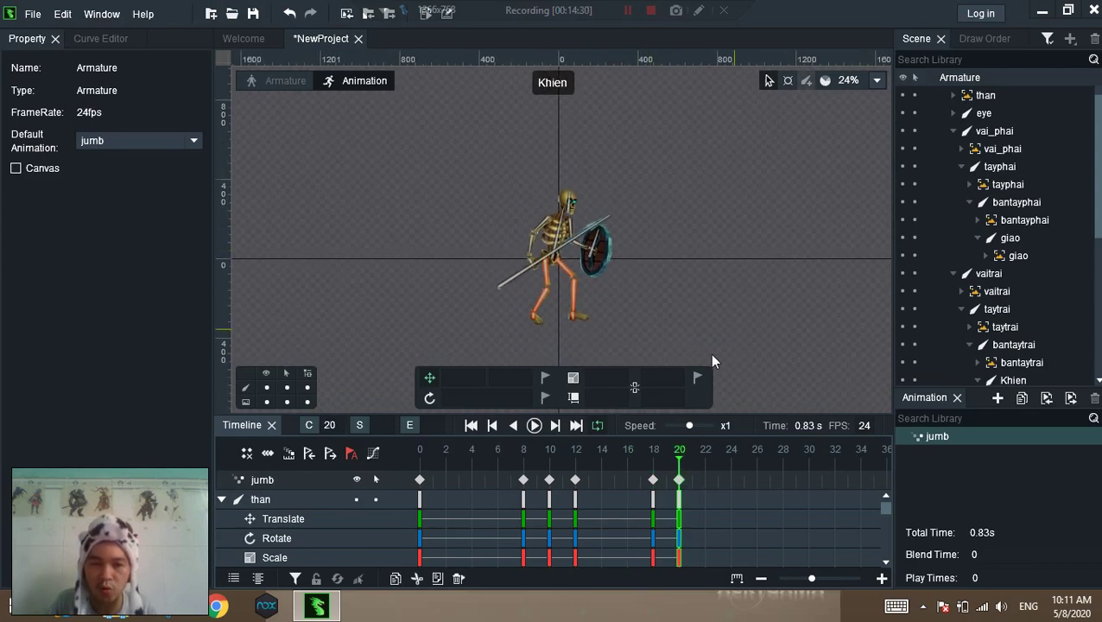
scroll(722, 365, up, 2)
click(458, 233)
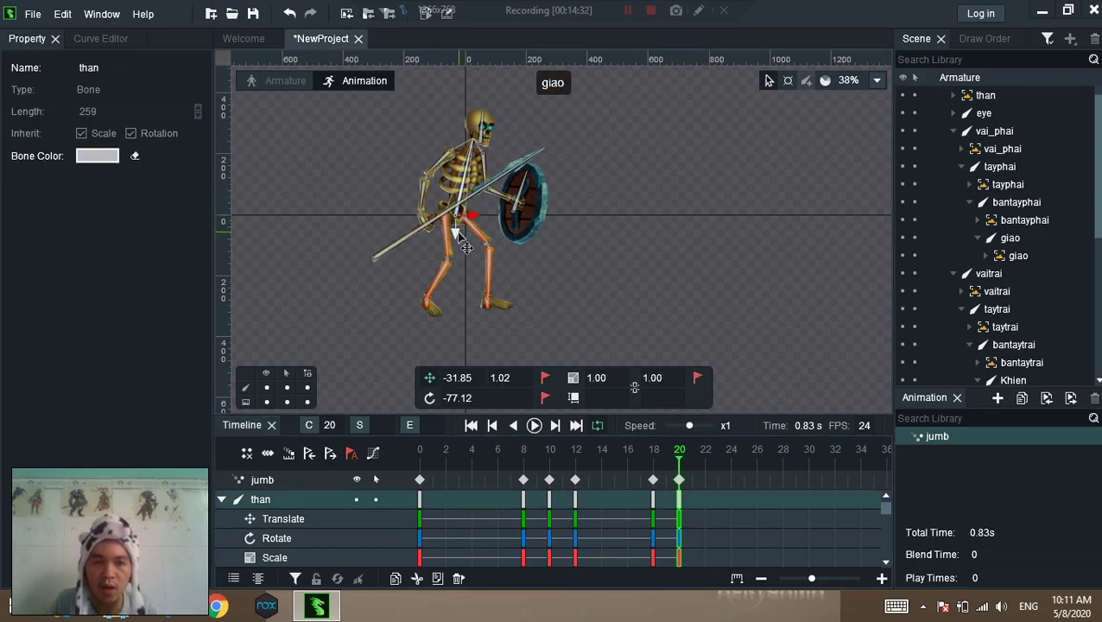
drag(465, 248, 465, 261)
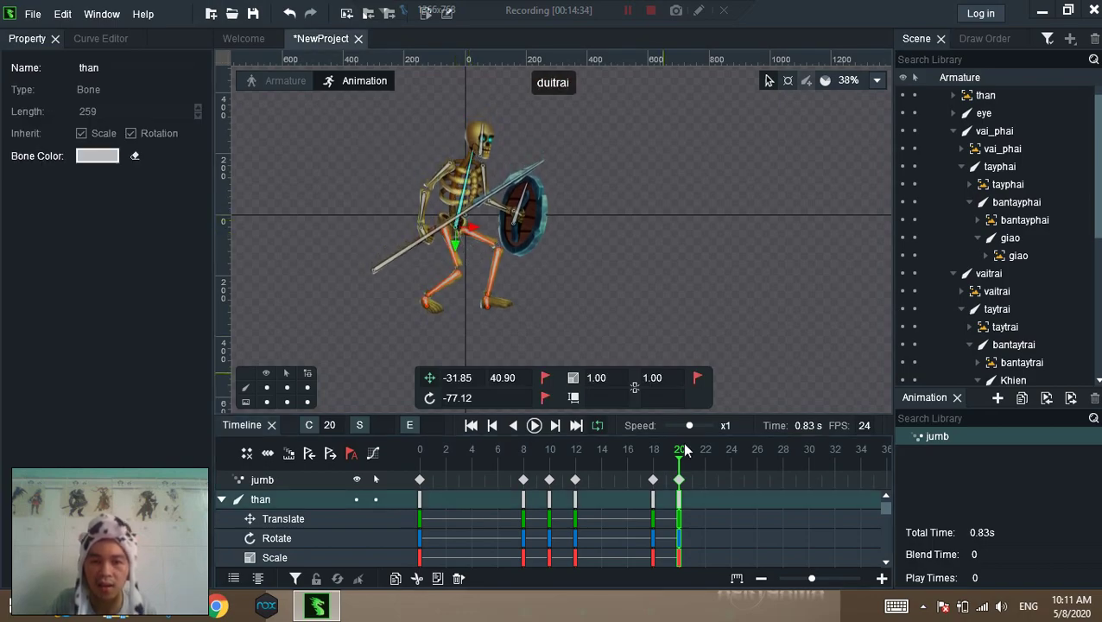
Copy the standing pose keyframe from frame 18 and paste it at frame 21
click(655, 479)
click(691, 473)
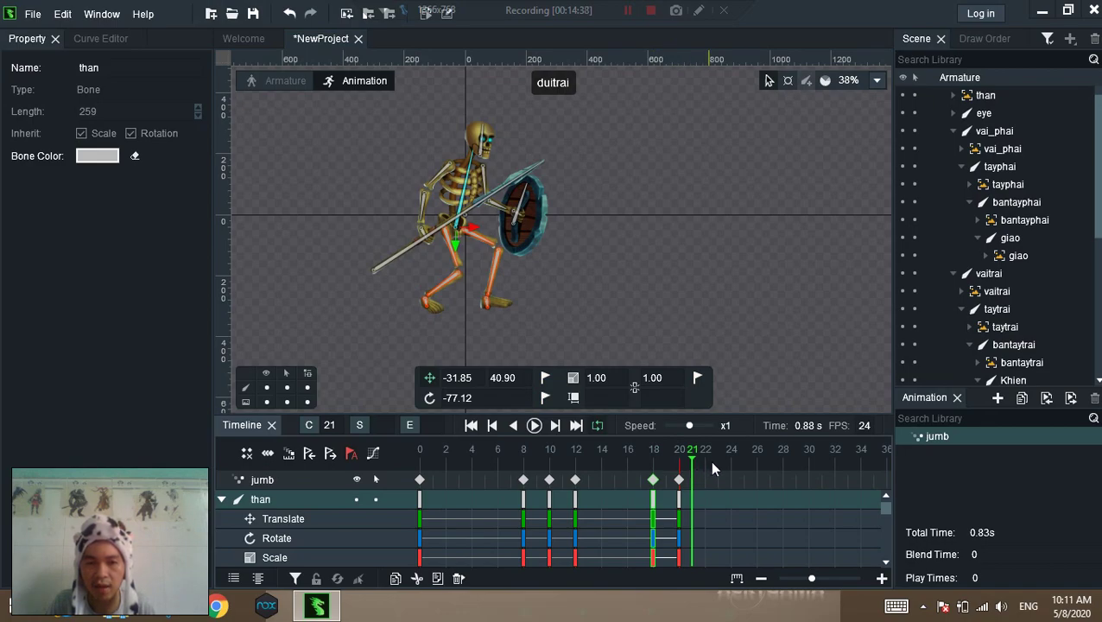
key(ctrl+v)
click(692, 469)
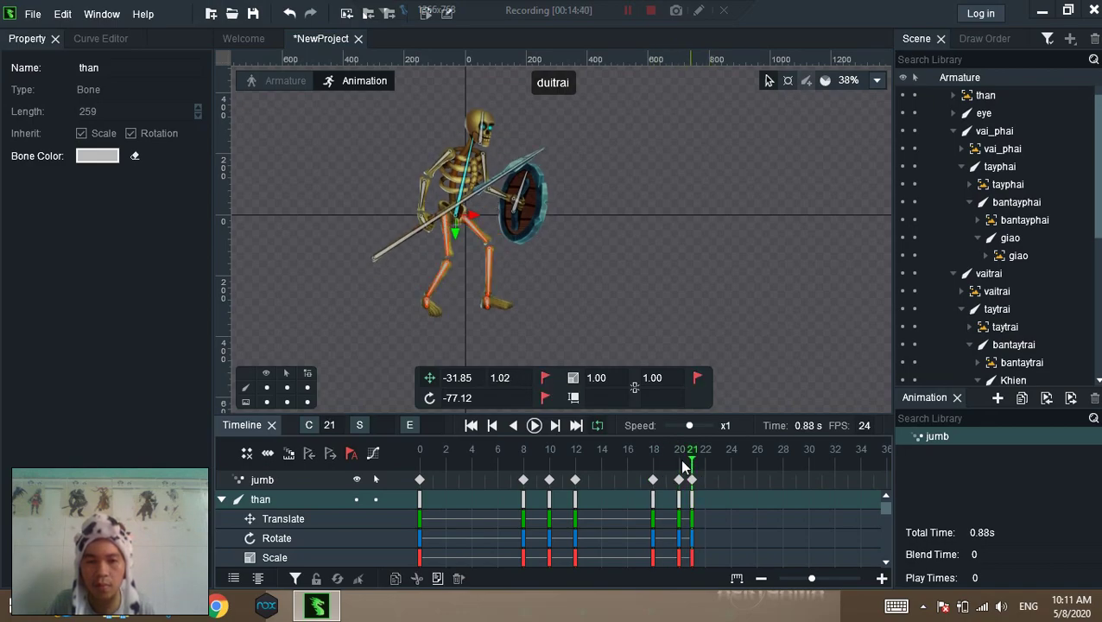
Play the jump, slow the playback speed to x0.5 to review the motion, and stop it
click(534, 426)
scroll(311, 244, down, 4)
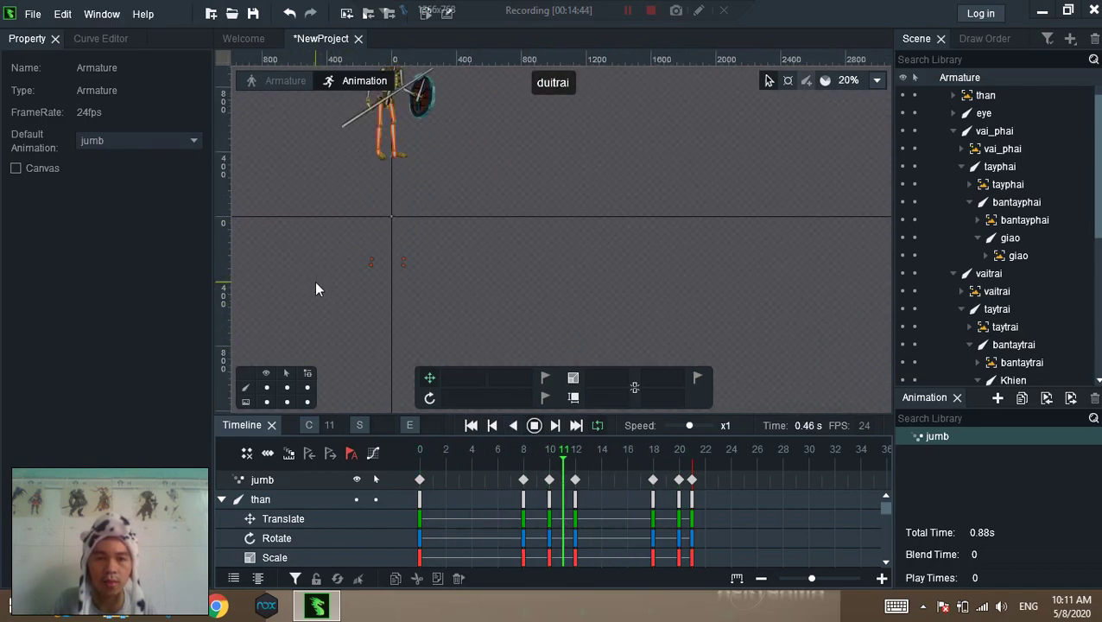
click(681, 426)
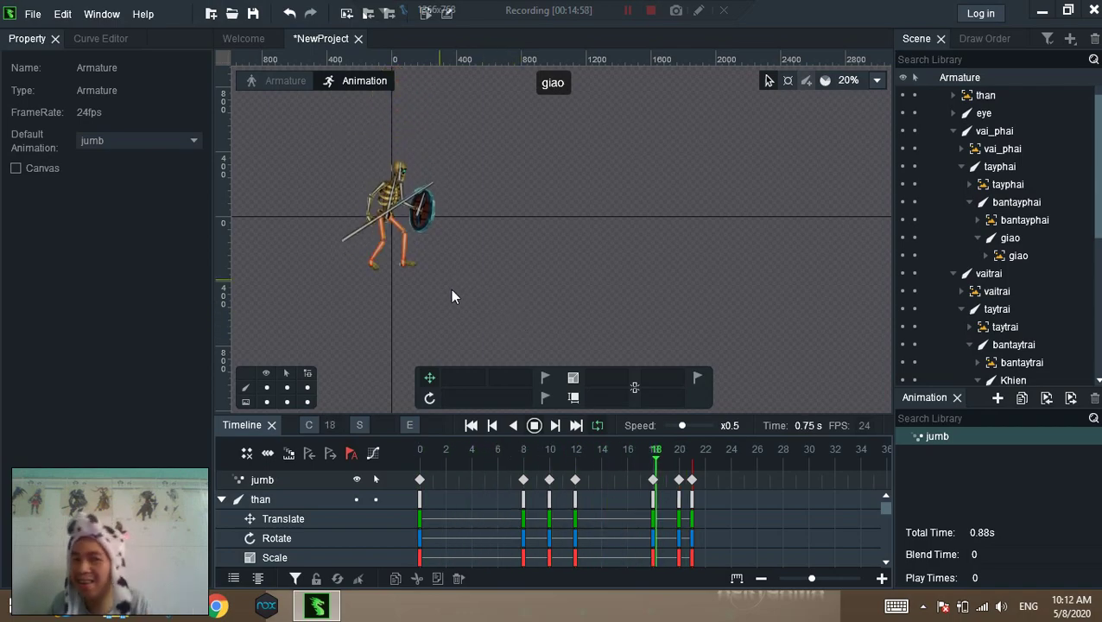
drag(487, 229, 732, 421)
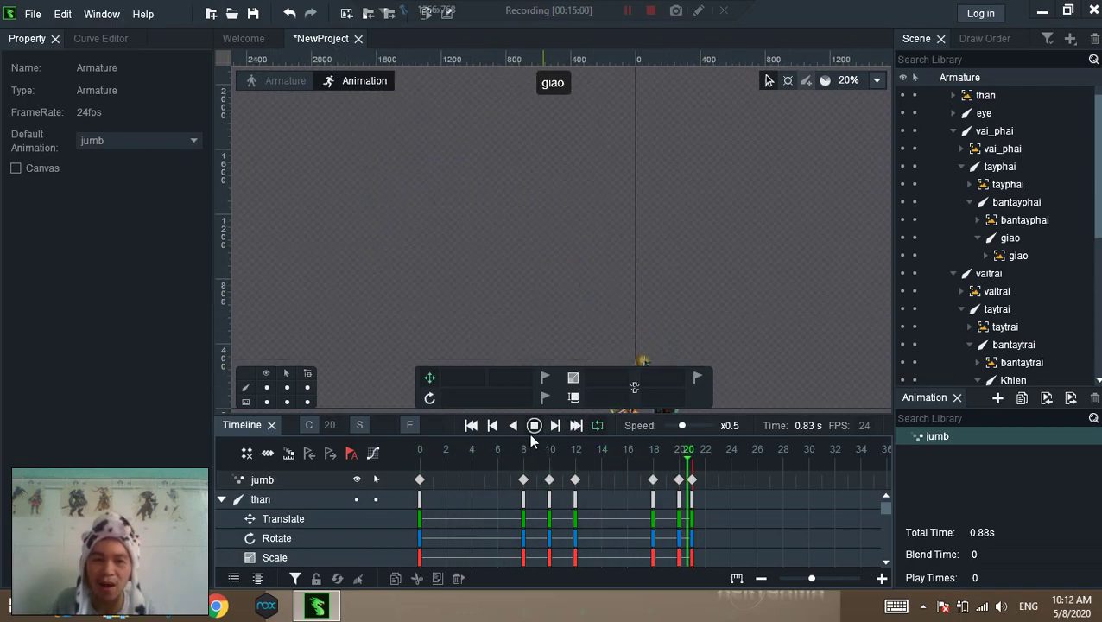
click(532, 430)
Compare the skeleton's starting pose at frame 0 with its crouch at frame 8
drag(558, 200, 534, 108)
scroll(529, 312, up, 2)
drag(554, 250, 470, 175)
scroll(474, 254, up, 5)
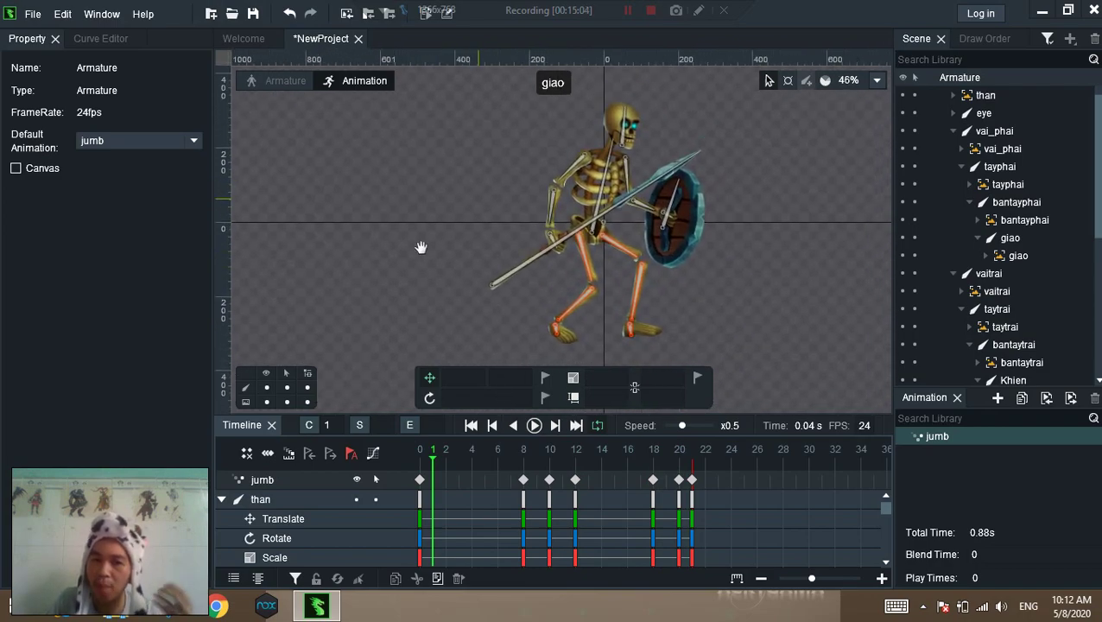
click(419, 457)
drag(400, 247, 361, 231)
click(523, 450)
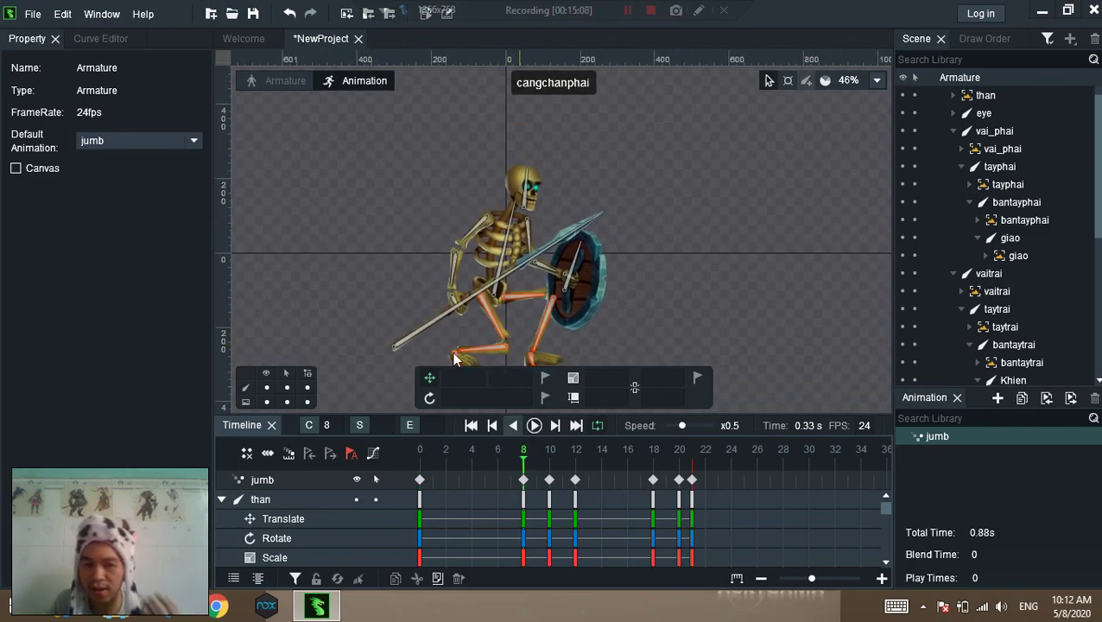
Rotate the tayphai bone at frame 8 to about -77.34 degrees so the spear stands upright
drag(430, 453, 523, 458)
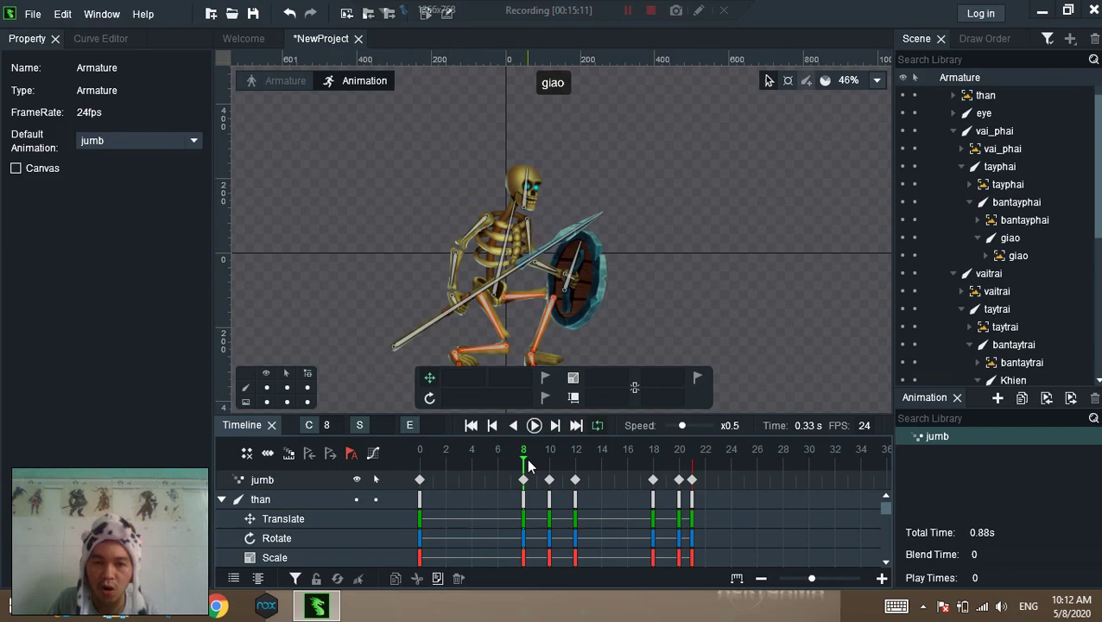
click(508, 275)
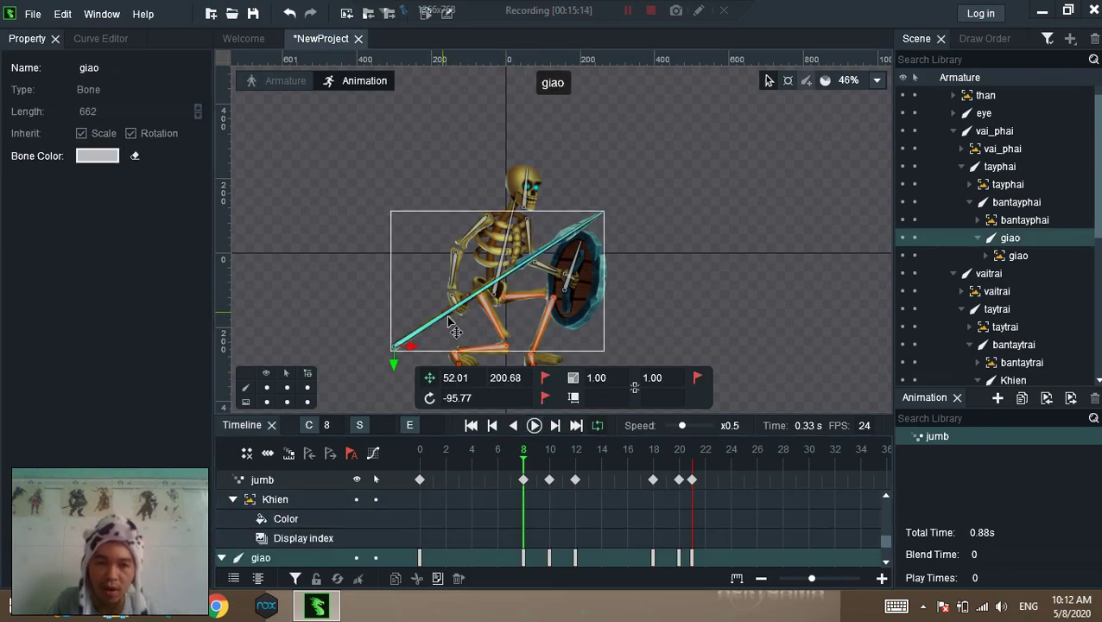
click(432, 400)
drag(720, 242, 735, 215)
key(ctrl+z)
click(454, 299)
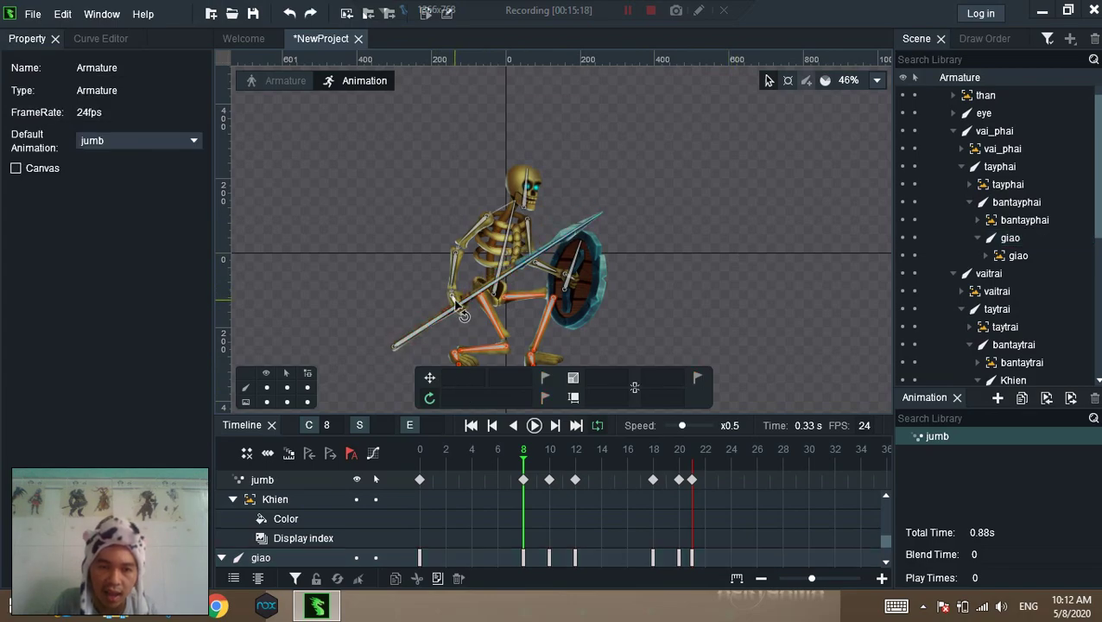
drag(703, 300, 699, 142)
click(455, 269)
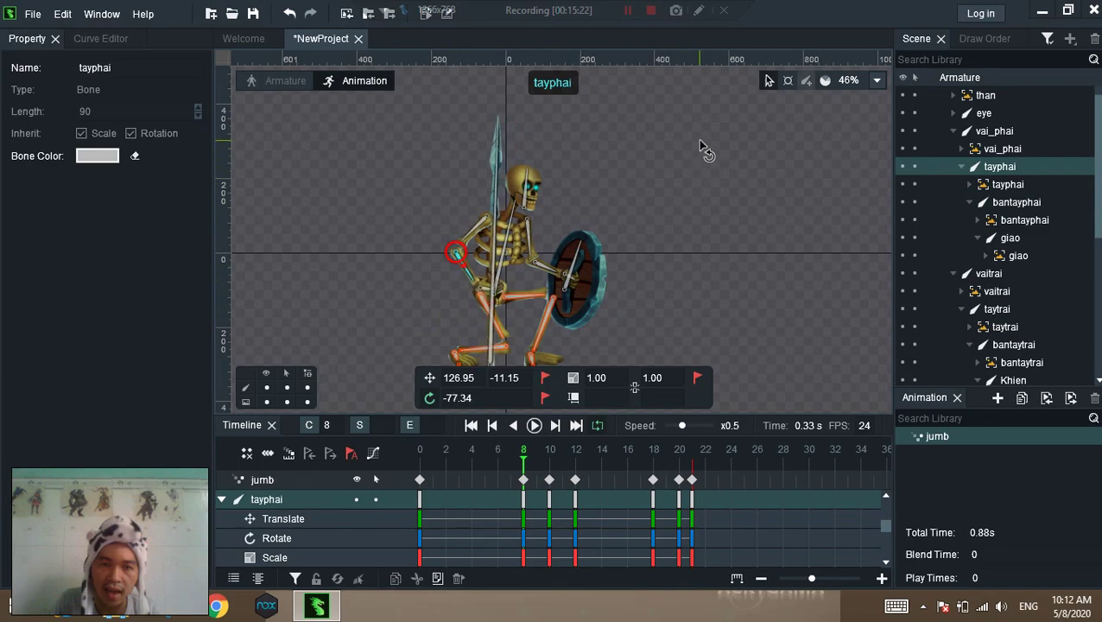
Rotate the spear arm's bones at frame 8 so the spear slants across the body
click(473, 229)
drag(704, 278, 687, 319)
click(482, 265)
drag(682, 220, 713, 278)
key(ctrl+z)
click(474, 294)
Complete the frame 8 crouch by rotating taytrai to about -101.92, vaitrai to -154.98, vai_phai to -154.84 and the eye bone to -43.76 degrees
drag(550, 273, 656, 195)
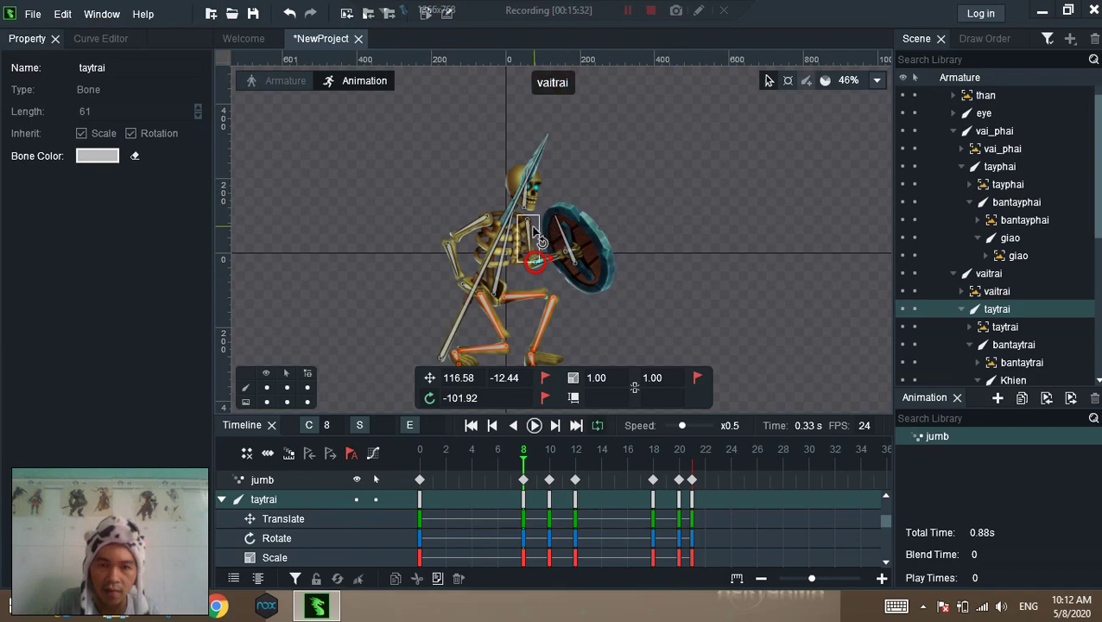
drag(578, 237, 623, 329)
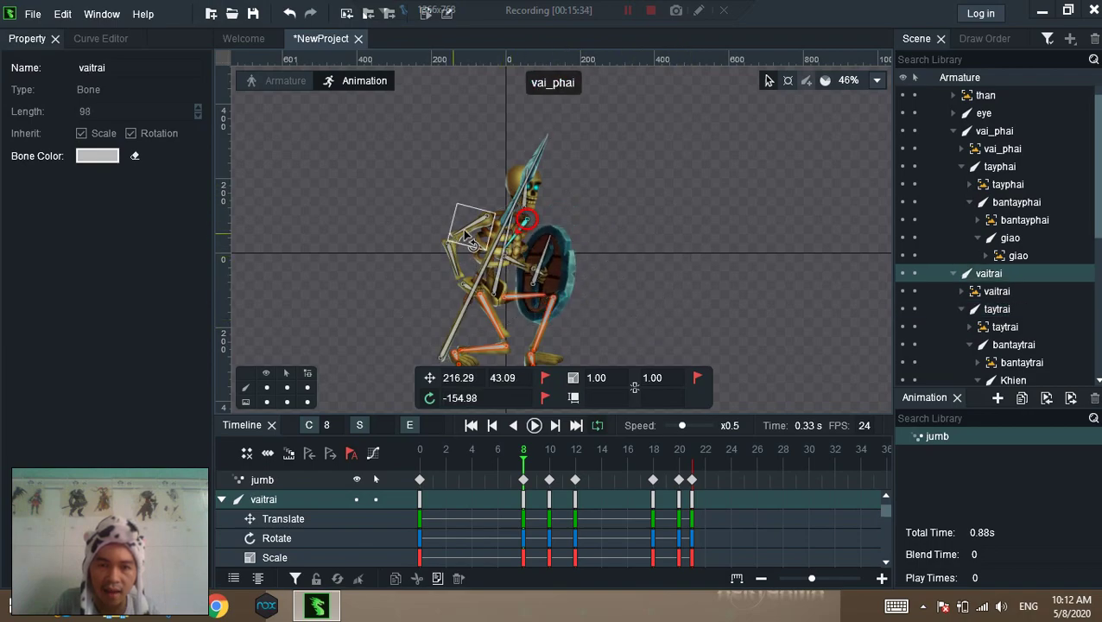
drag(484, 235, 721, 215)
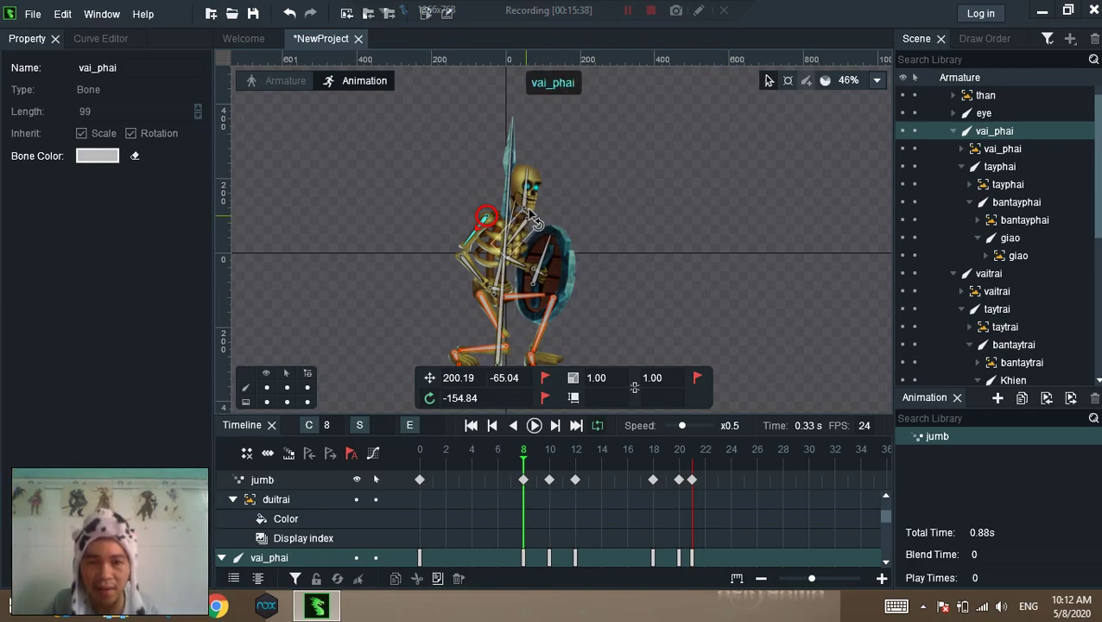
drag(524, 203, 683, 193)
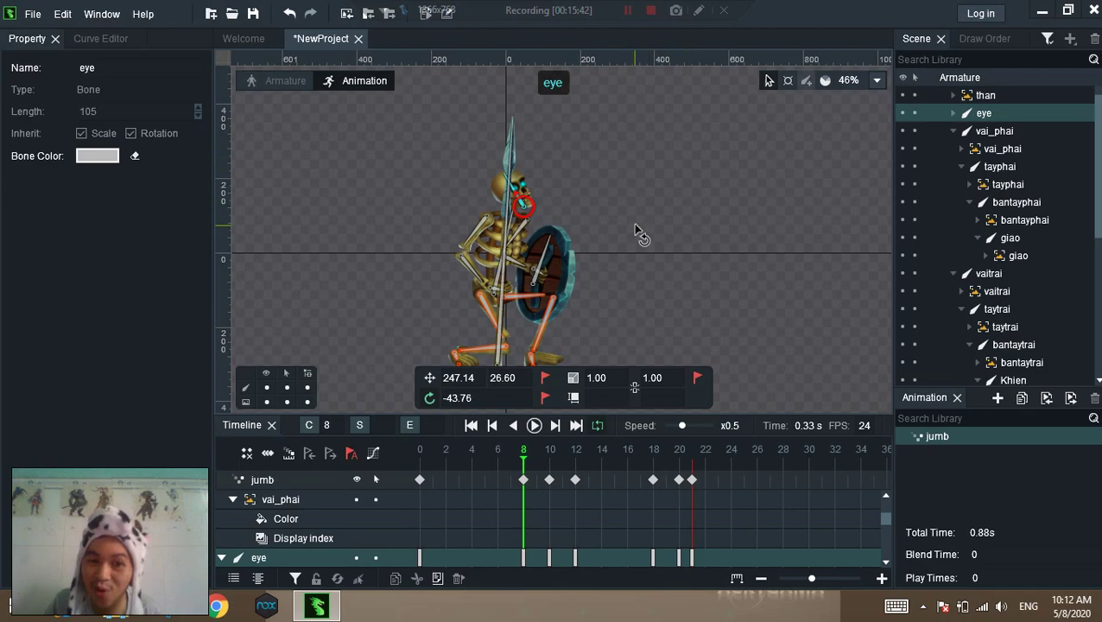
Check the poses from frame 10 to 17 and play the jump to review the motion
drag(679, 286, 782, 222)
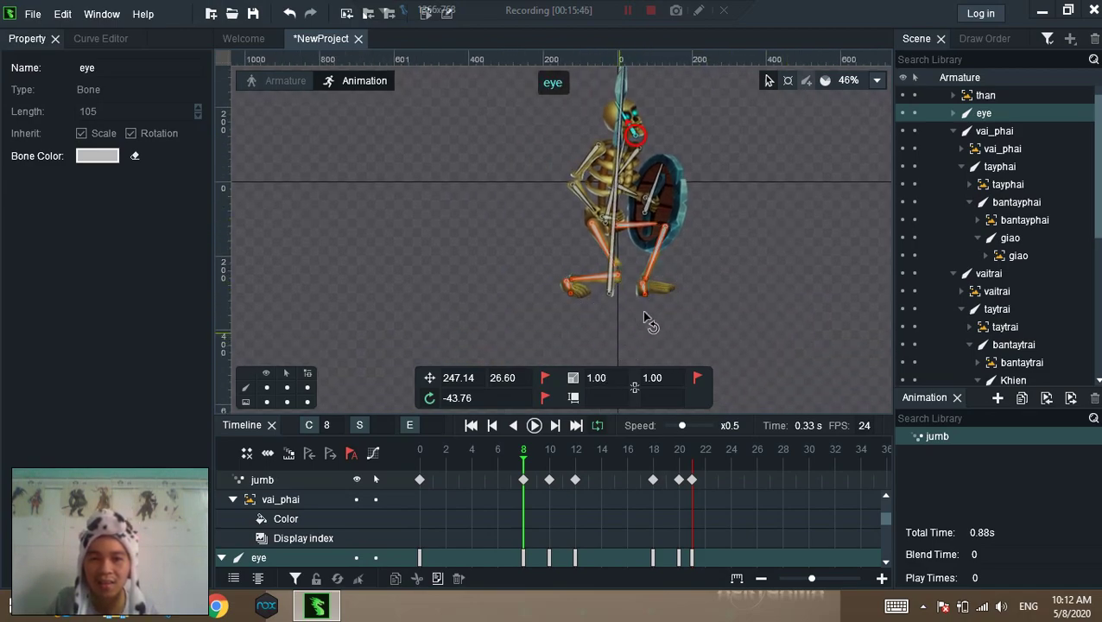
drag(524, 456, 551, 458)
scroll(750, 261, up, 2)
scroll(739, 164, down, 3)
mouse_move(726, 164)
mouse_down()
mouse_move(681, 305)
mouse_move(684, 356)
mouse_up()
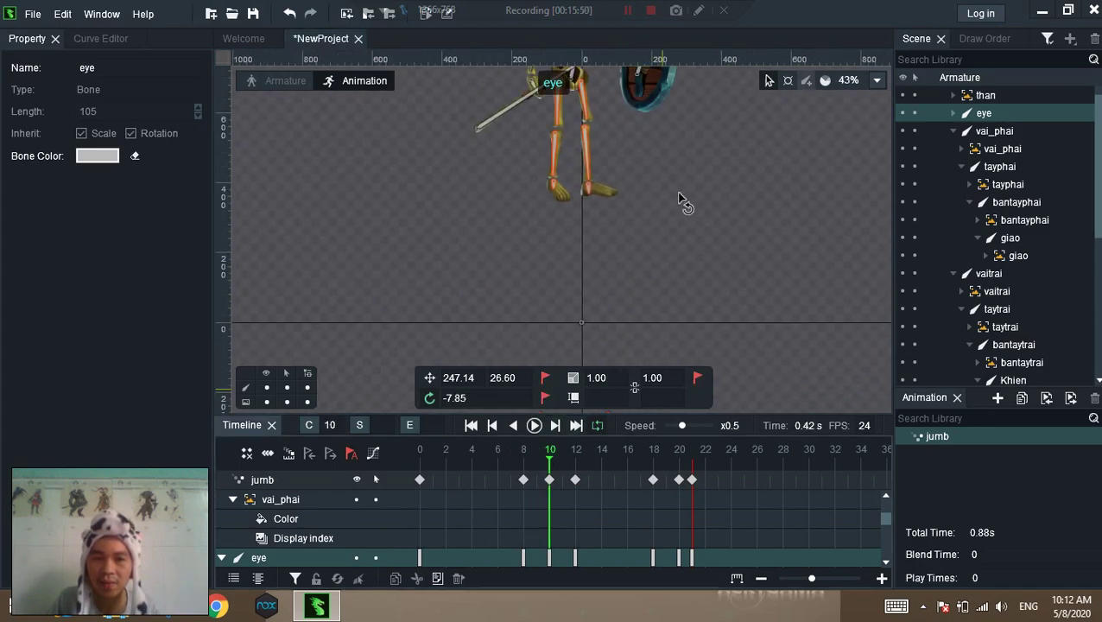
drag(690, 152, 689, 302)
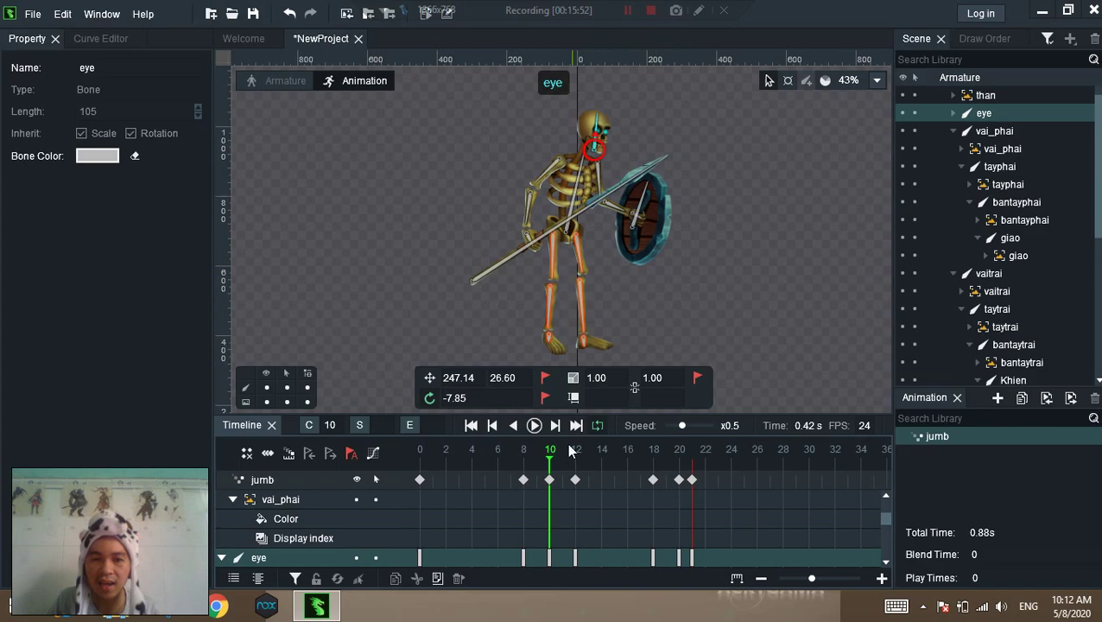
drag(558, 460, 642, 467)
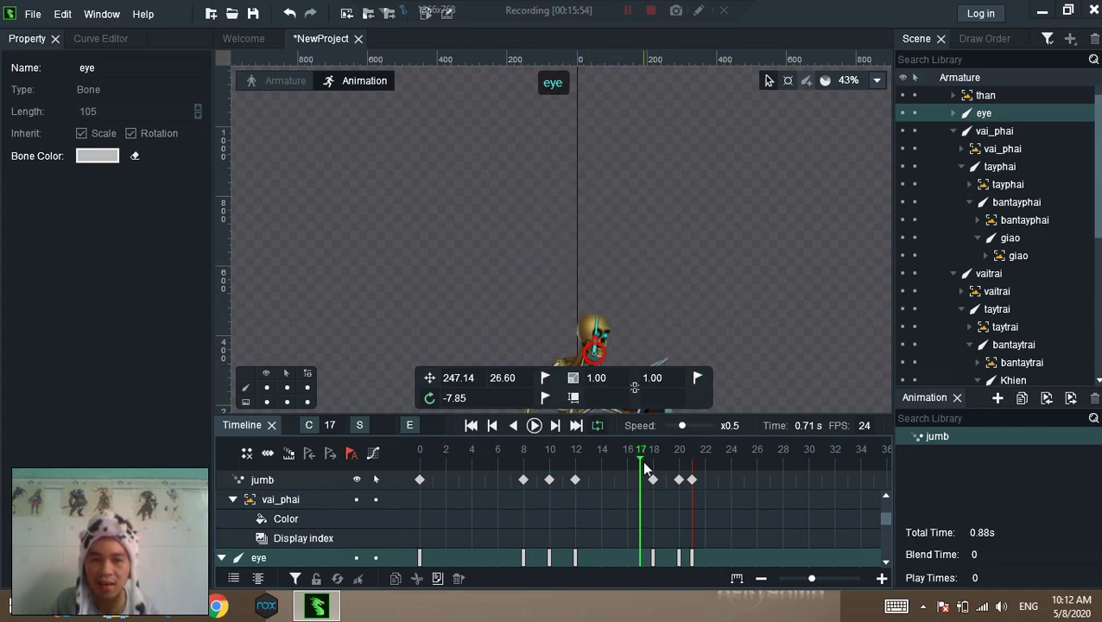
drag(735, 293, 761, 166)
click(454, 195)
scroll(461, 197, down, 4)
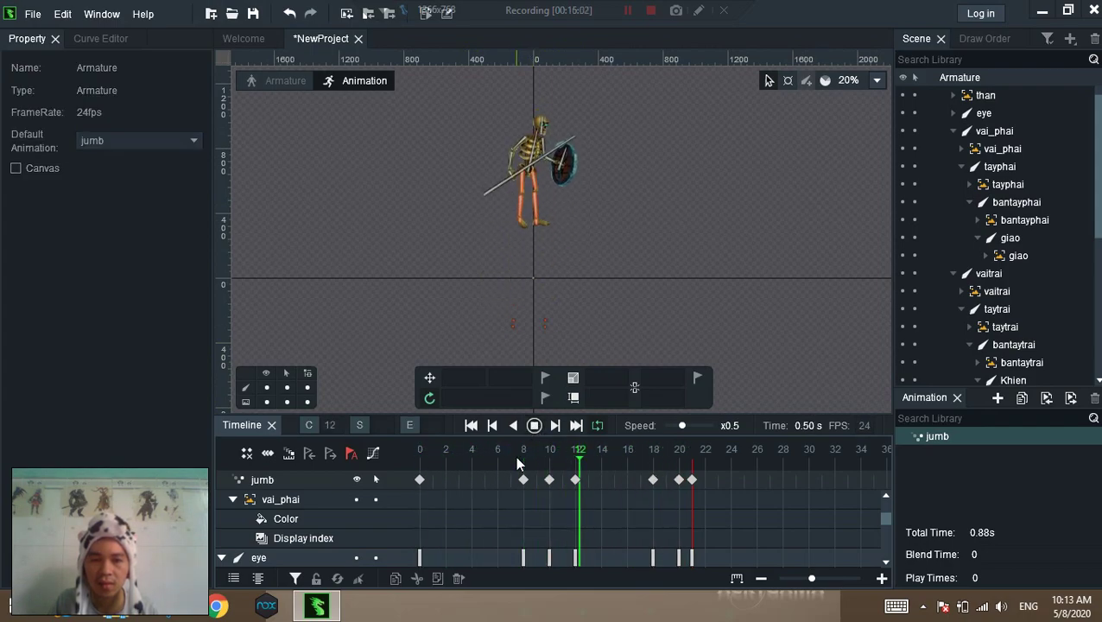
scroll(437, 334, up, 2)
click(534, 426)
Spread both arms outward at frame 10, rotating the taytrai bone to about -52.38 degrees
drag(419, 451, 551, 457)
drag(616, 239, 548, 401)
drag(524, 194, 763, 130)
drag(590, 223, 726, 216)
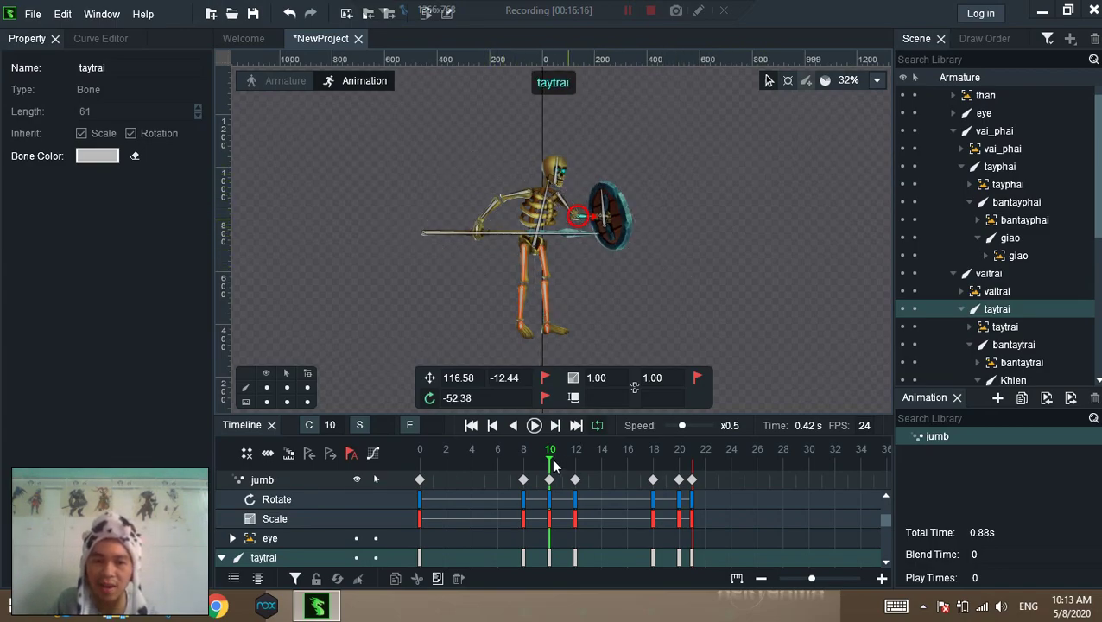
Copy the frame 10 pose to frame 12, and there rotate the eye bone to about 19.61 degrees and move it to about 249.98, -2.54
drag(553, 459, 572, 460)
click(576, 478)
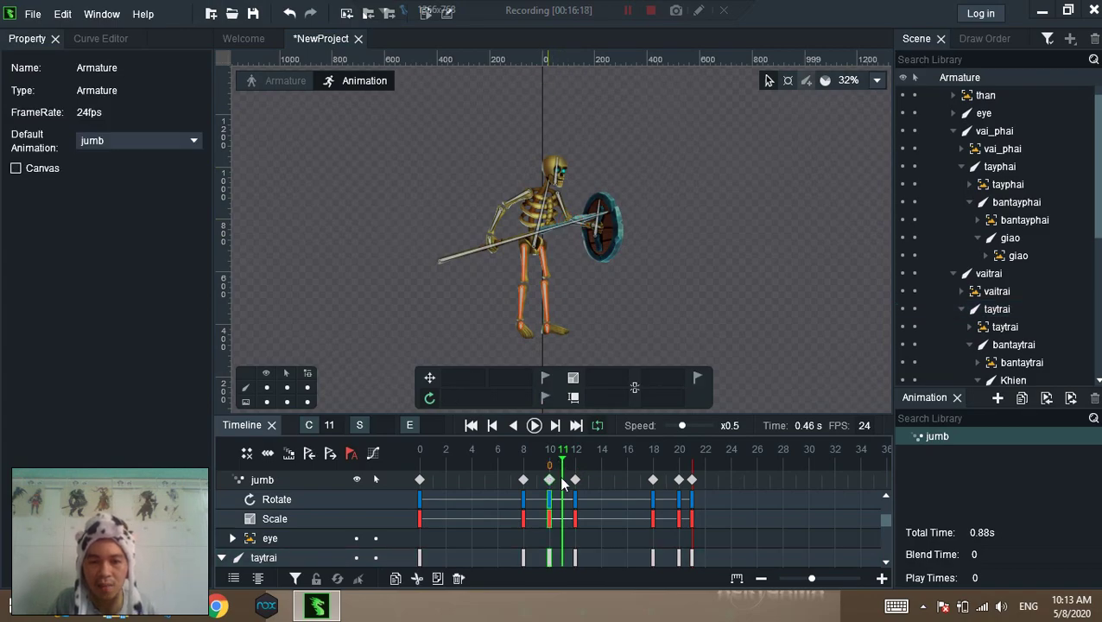
click(562, 181)
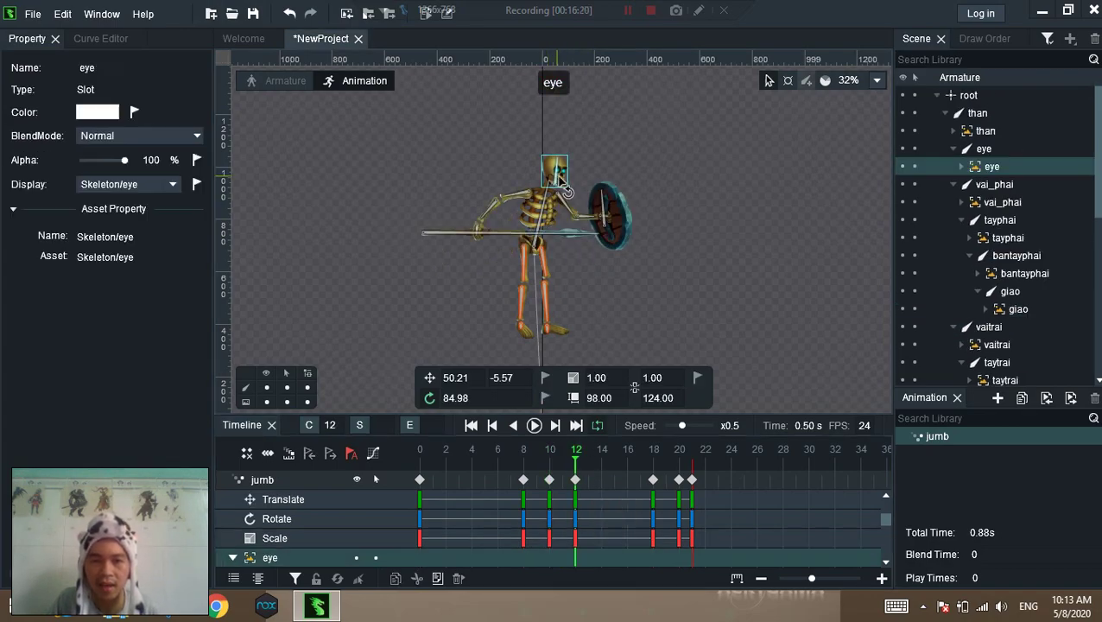
click(563, 181)
drag(687, 304, 699, 281)
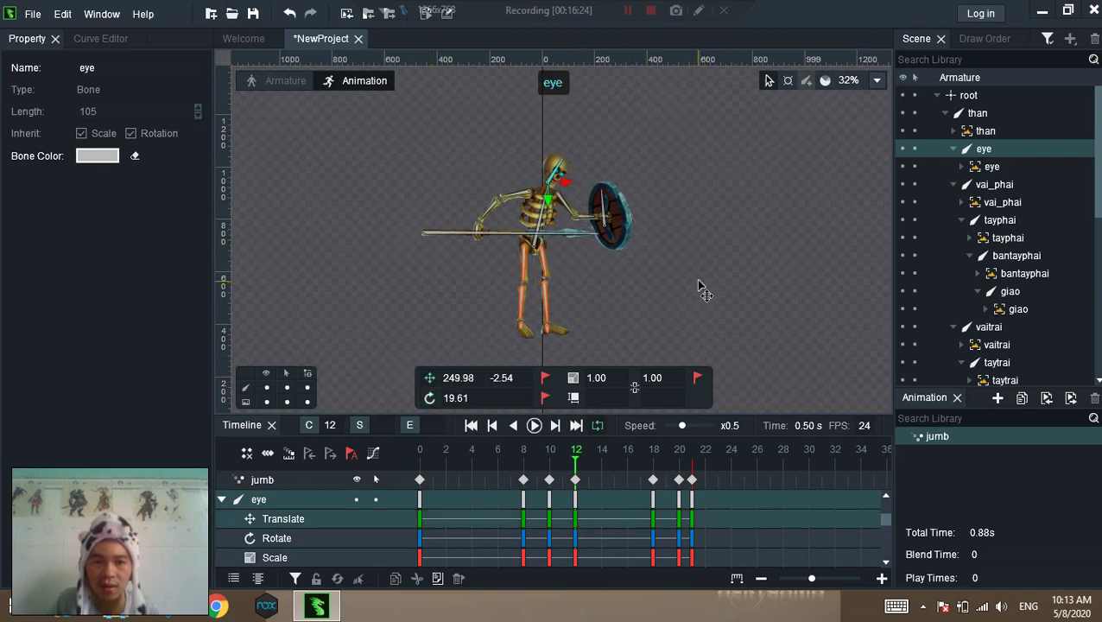
click(676, 341)
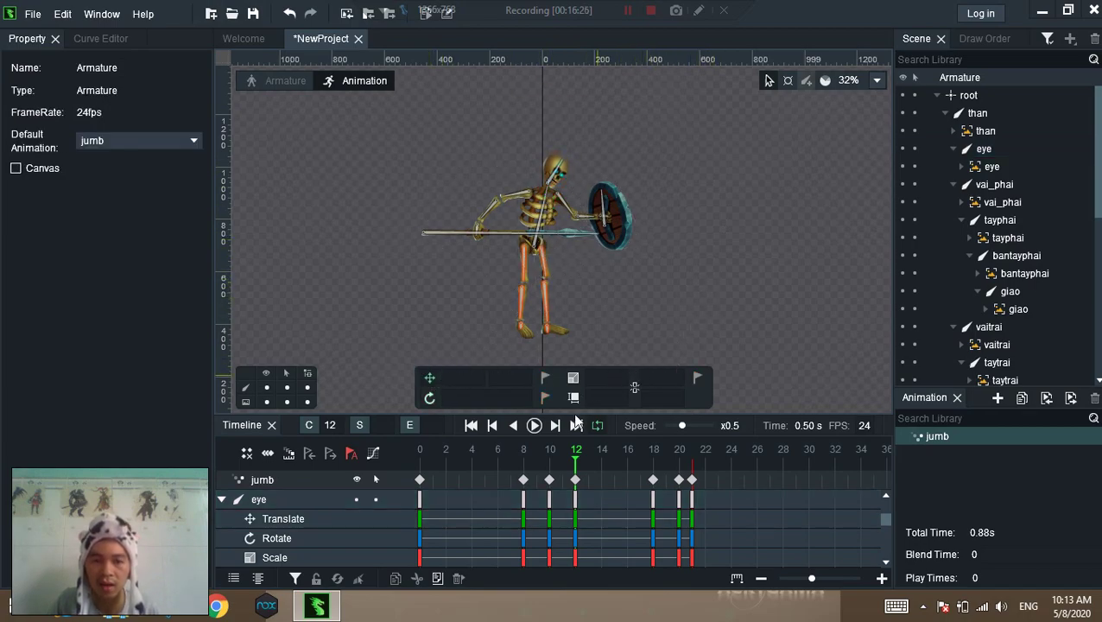
Adjust the landing pose at frame 20 by rotating the vai_phai and vaitrai arm bones
drag(579, 459, 619, 459)
drag(714, 308, 741, 207)
drag(615, 457, 657, 461)
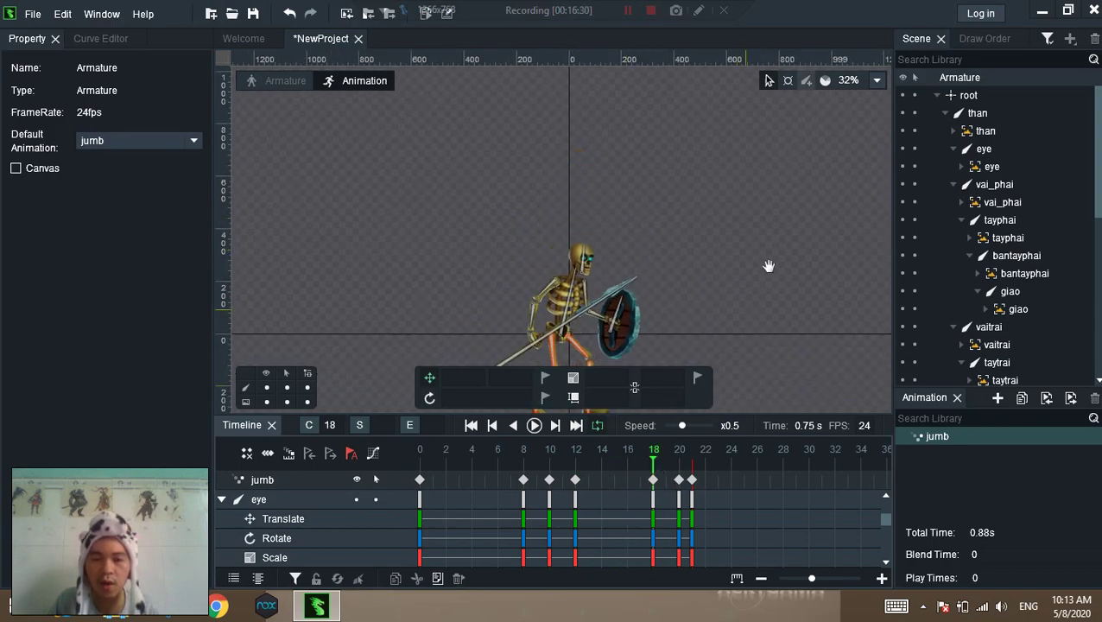
drag(767, 273, 789, 207)
drag(666, 467, 679, 467)
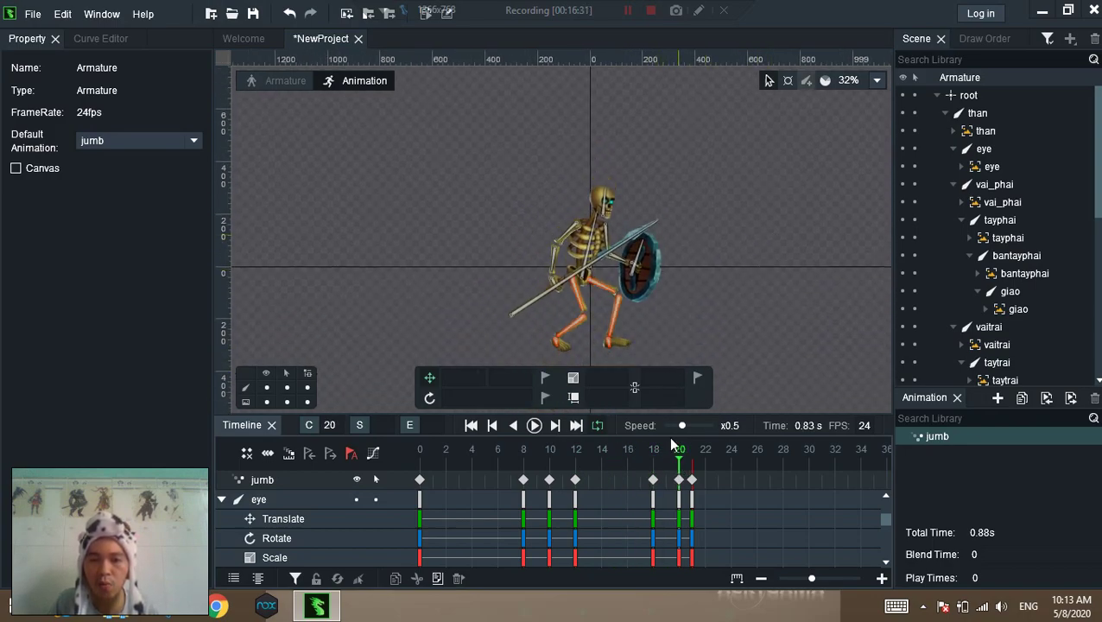
click(568, 231)
drag(747, 245, 711, 317)
click(610, 236)
drag(720, 257, 741, 220)
Raise both arms at frame 18, rotating the vai_phai bone to about -56.20 degrees
click(658, 465)
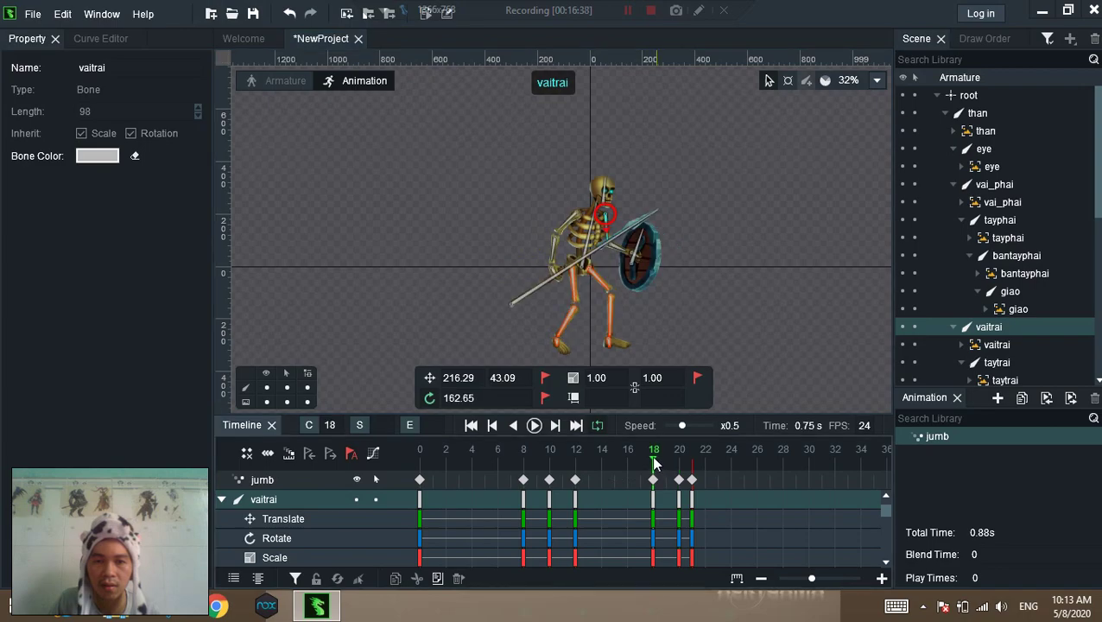
drag(550, 458, 579, 474)
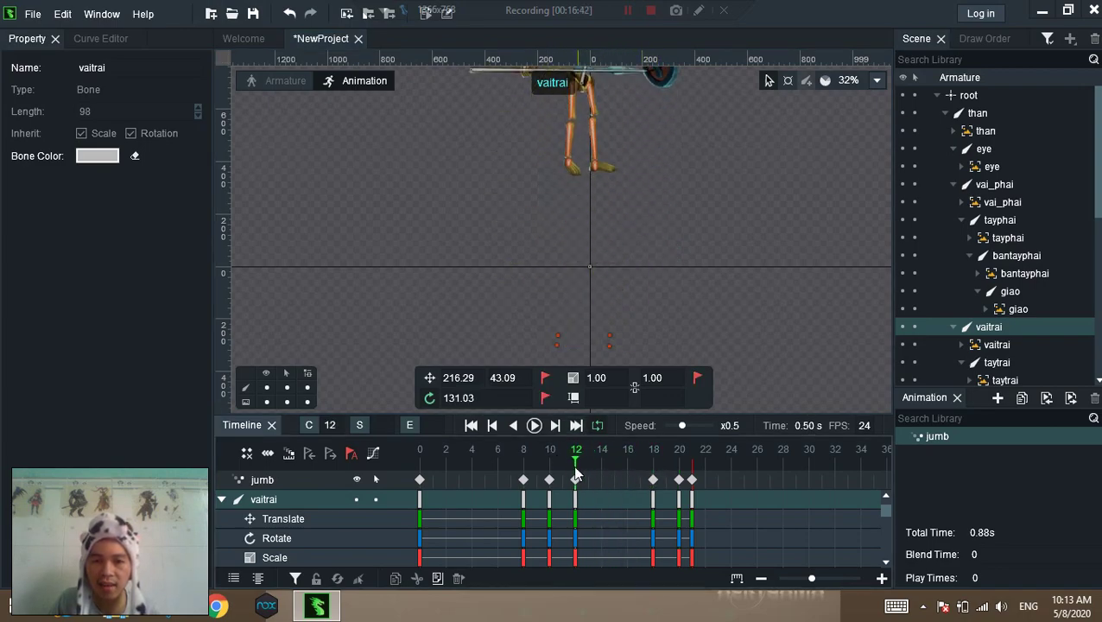
click(655, 467)
drag(534, 291, 656, 183)
click(625, 261)
drag(626, 260, 529, 127)
drag(665, 270, 801, 159)
drag(588, 252, 780, 235)
click(629, 253)
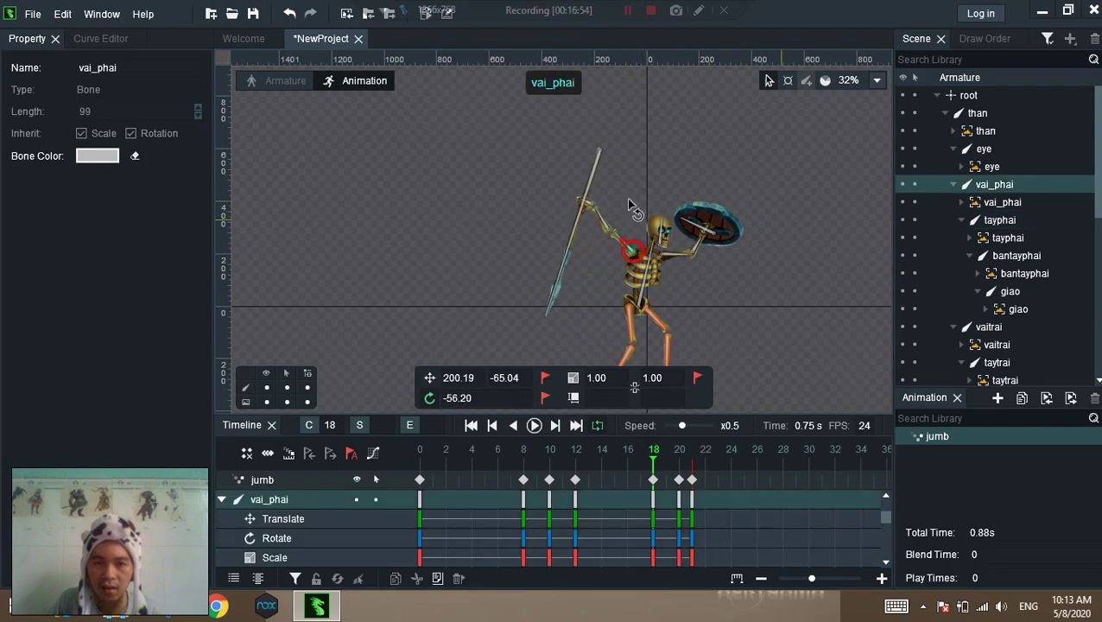
Rotate the bantayphai bone to about -8.13 and the vaitrai bone to about 66.34 degrees at frame 18
click(586, 191)
drag(768, 183, 778, 245)
click(589, 200)
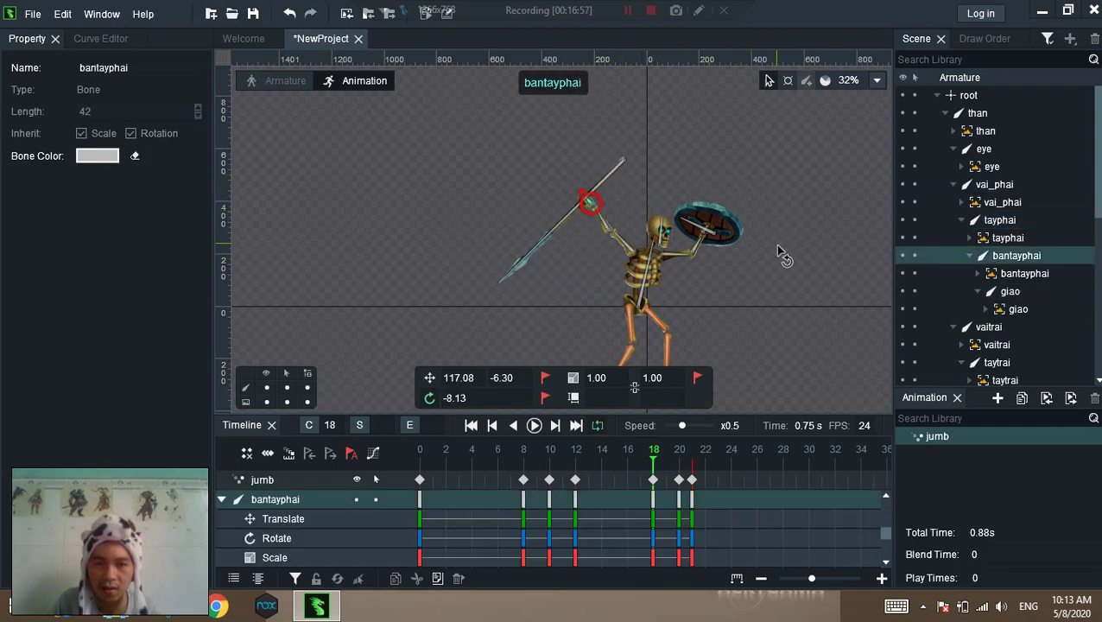
click(693, 247)
drag(692, 247, 740, 252)
click(667, 252)
drag(813, 258, 819, 258)
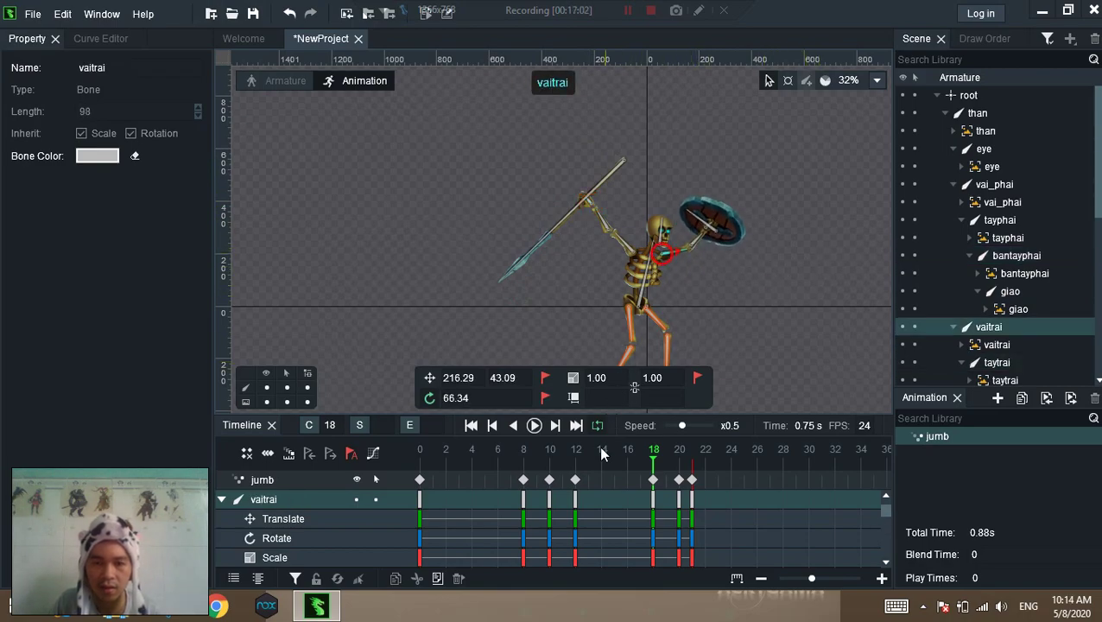
Hide the bones, play the jump to review the motion, and stop it
click(589, 450)
click(575, 298)
scroll(578, 250, down, 1)
scroll(579, 248, down, 1)
drag(583, 311, 516, 350)
click(267, 389)
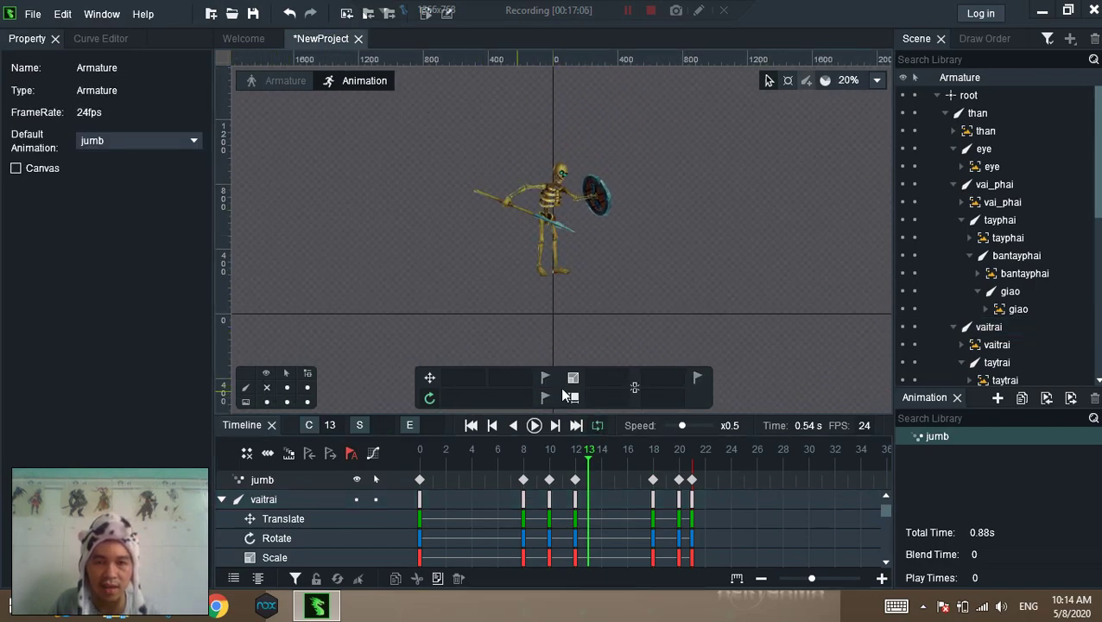
drag(630, 295, 648, 260)
click(534, 425)
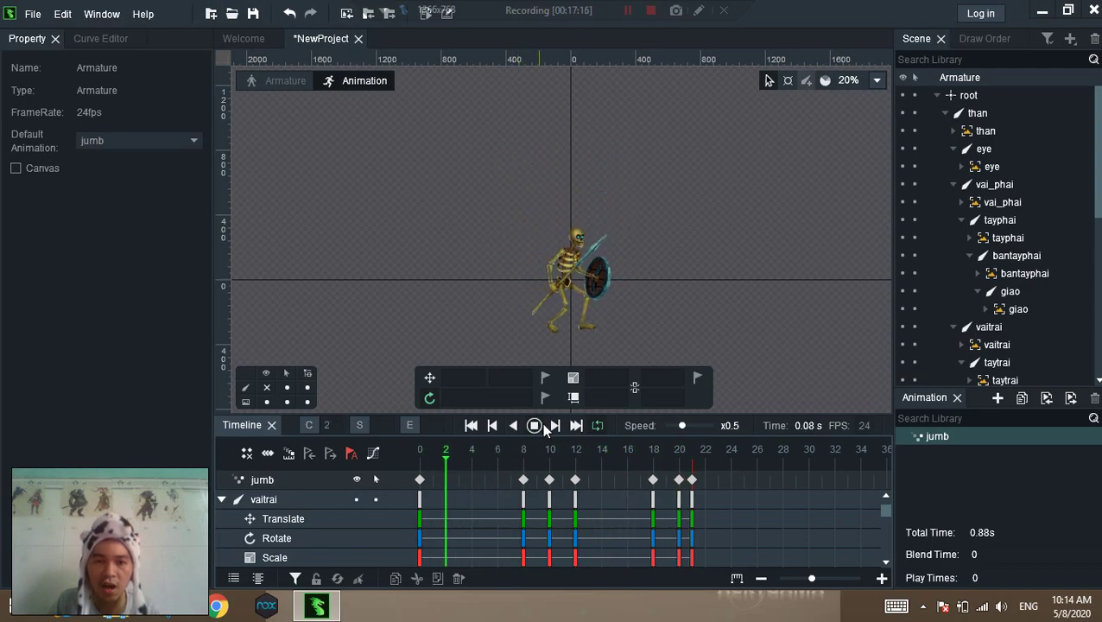
click(535, 426)
Show the bones again, delay all keyframes from frame 12 onward by four frames, and play the jump
drag(433, 457, 578, 461)
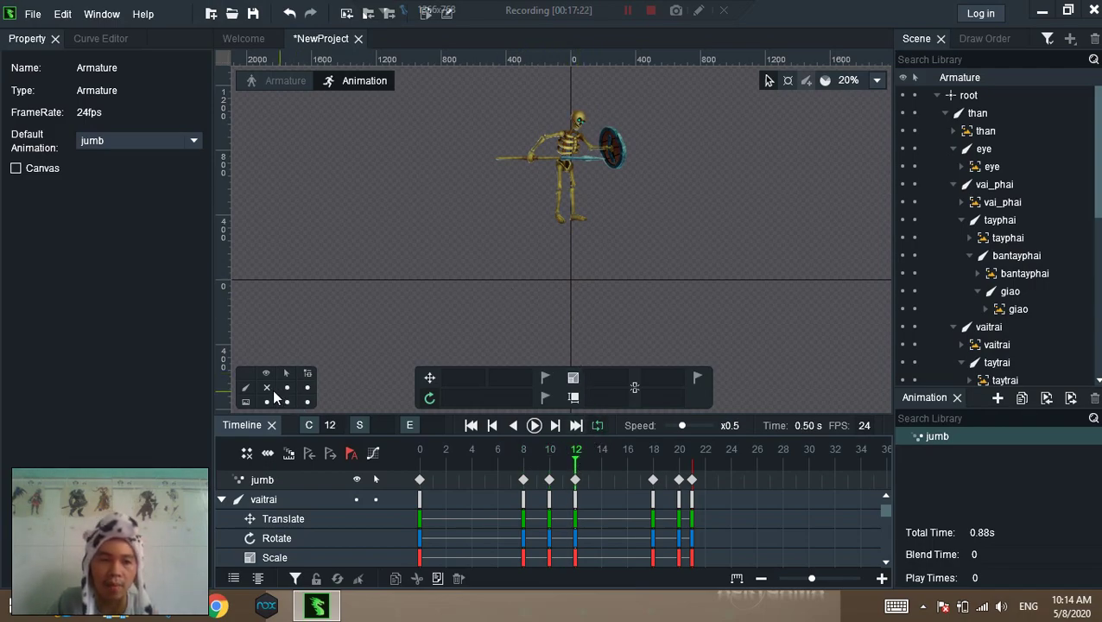
drag(726, 480, 574, 466)
drag(643, 480, 687, 482)
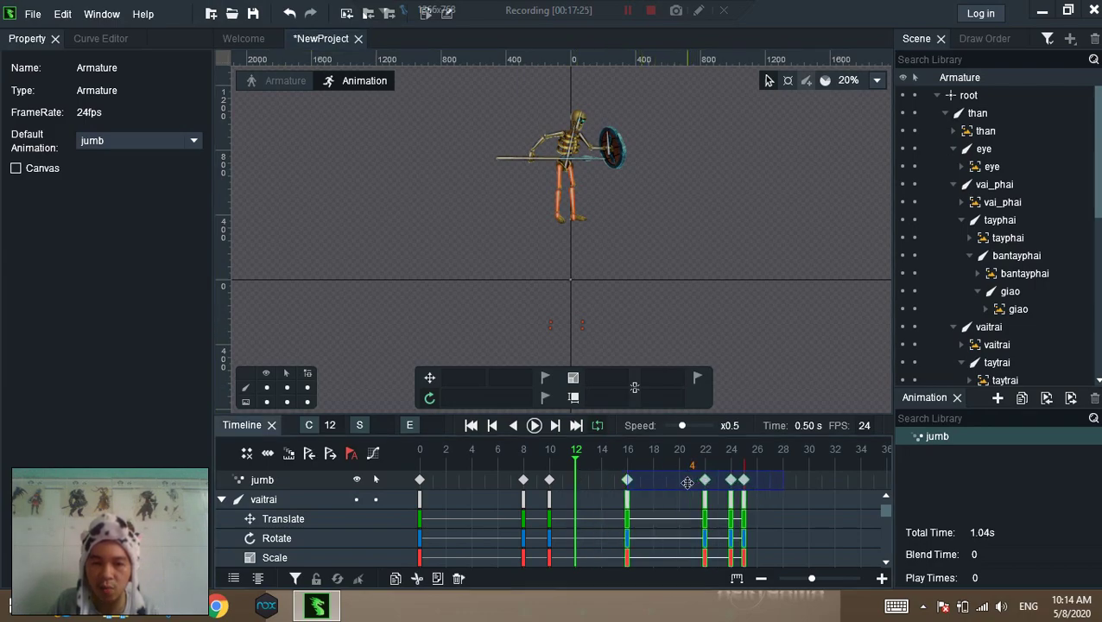
click(534, 426)
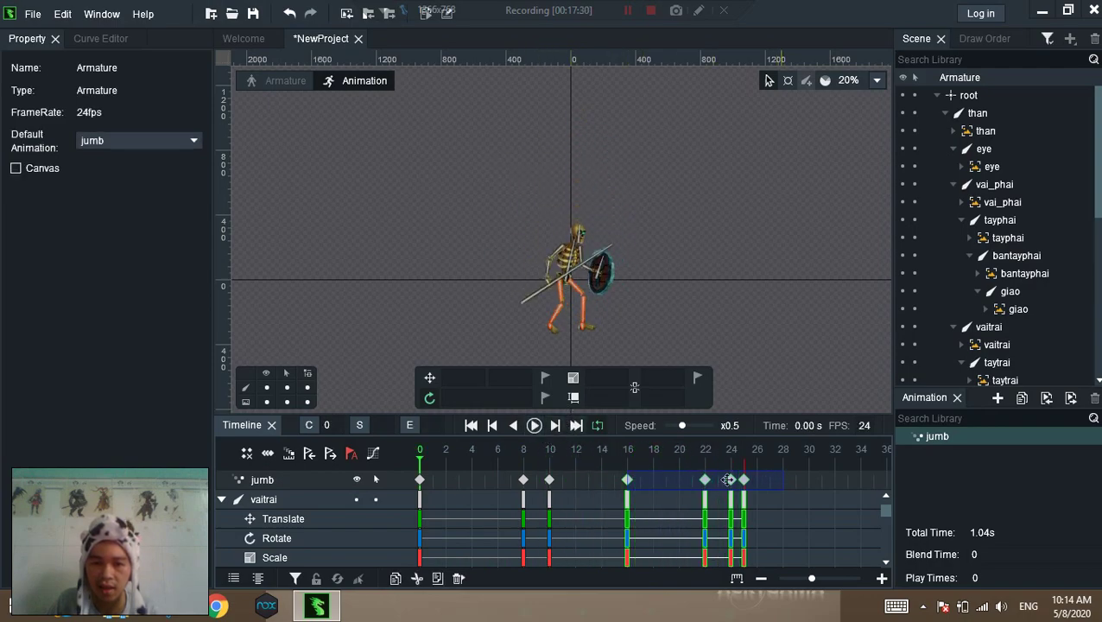
Pull the selected keyframes back two frames so they start at frame 14, and replay the jump
drag(753, 484, 691, 481)
click(534, 425)
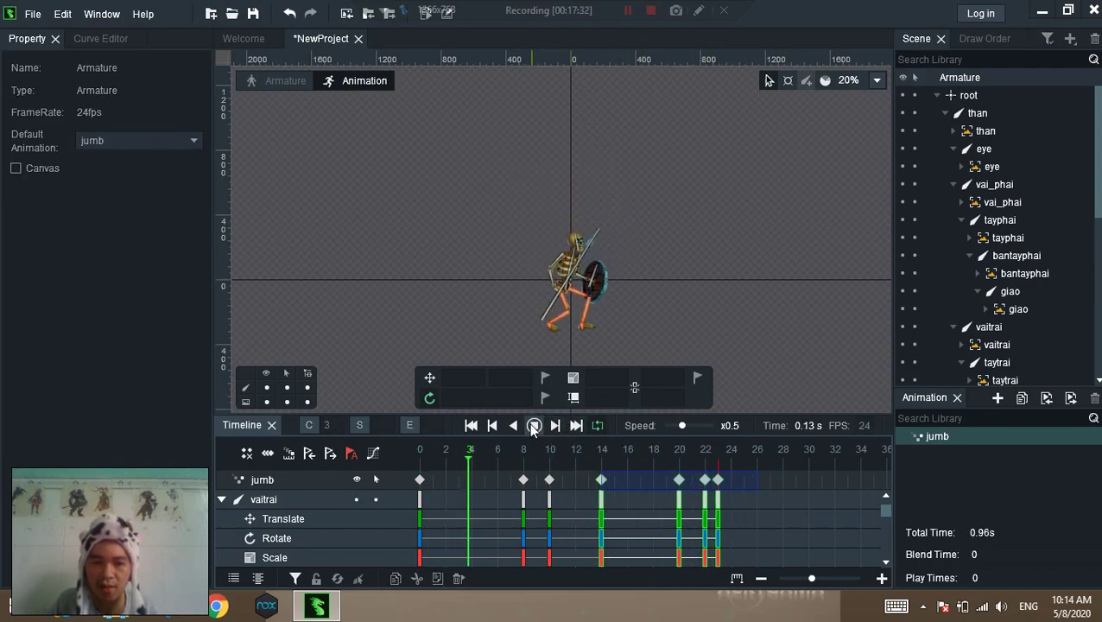
click(534, 425)
Lower the than bone at frame 14 to a Y of about -659.64
drag(523, 451, 598, 457)
click(795, 500)
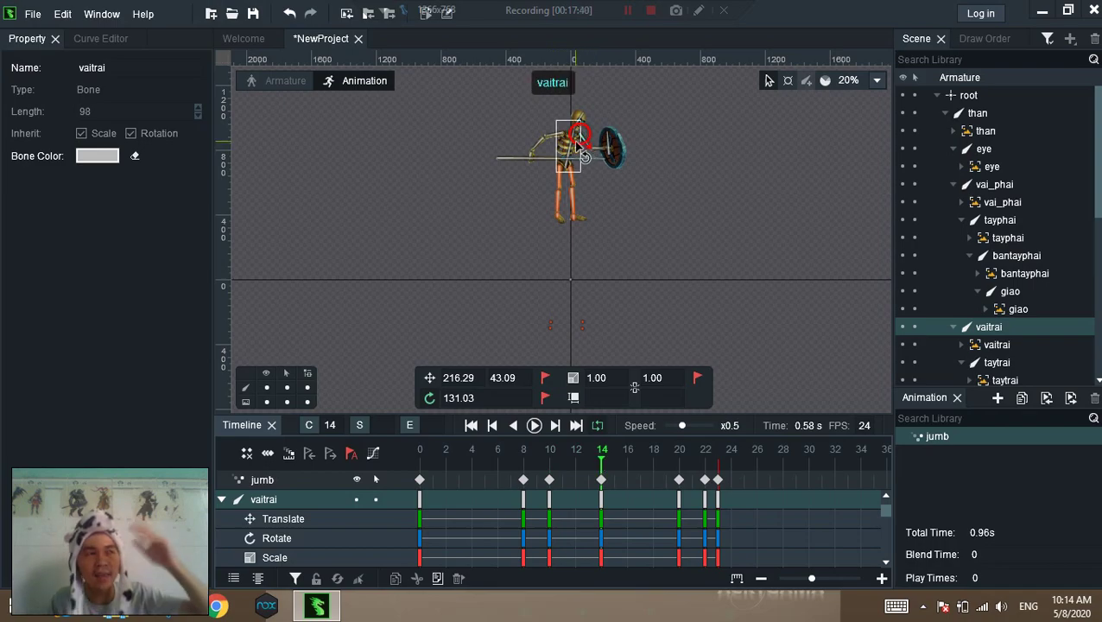
scroll(421, 250, up, 2)
drag(439, 192, 374, 308)
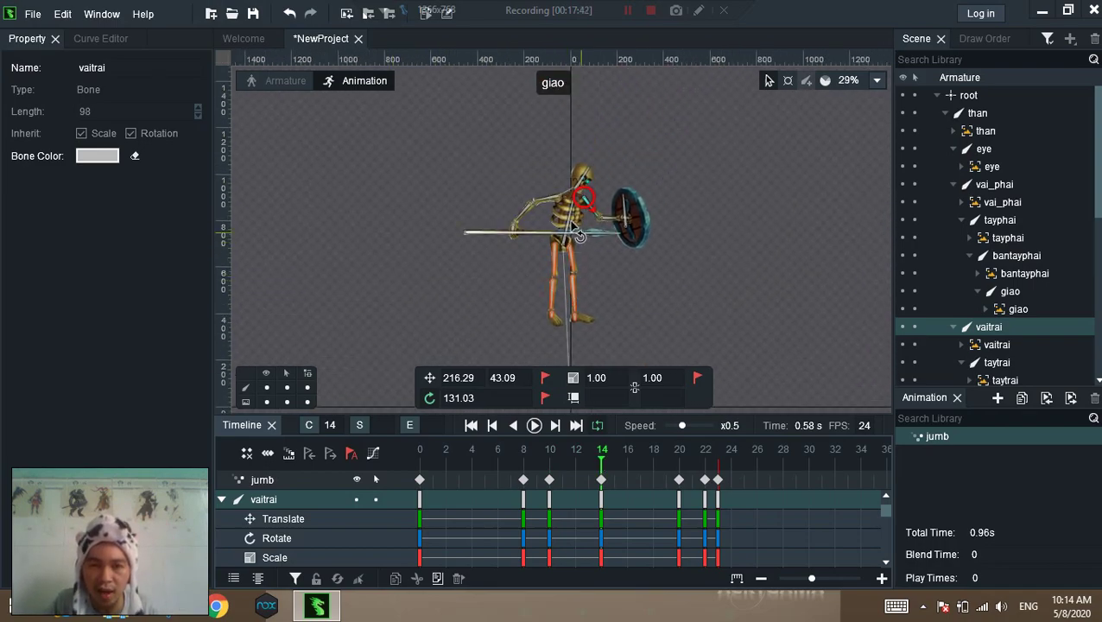
click(430, 378)
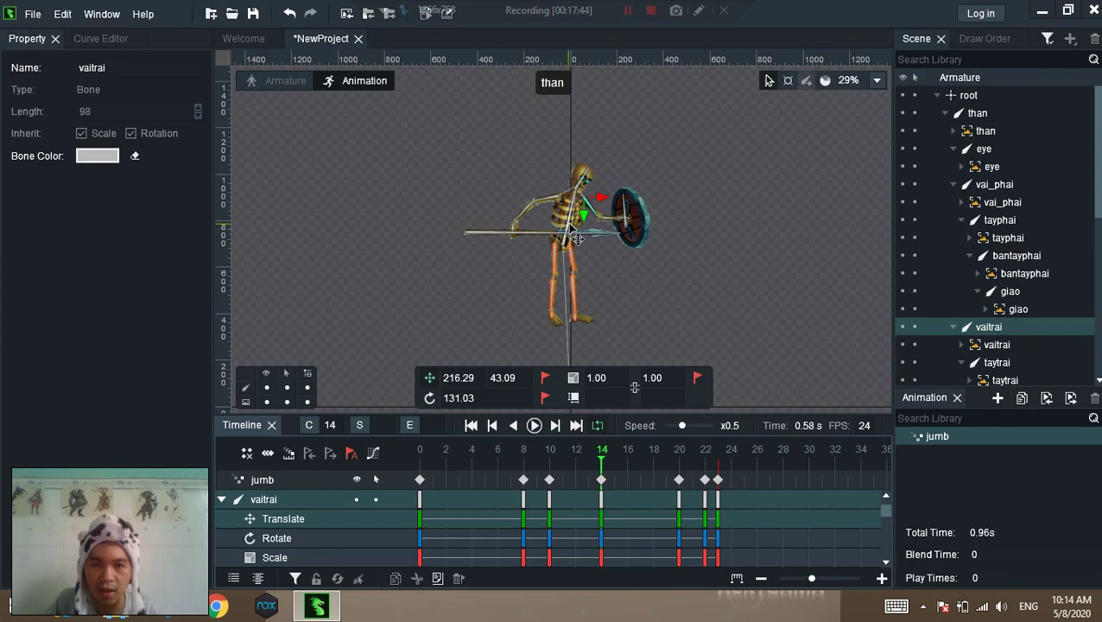
click(577, 239)
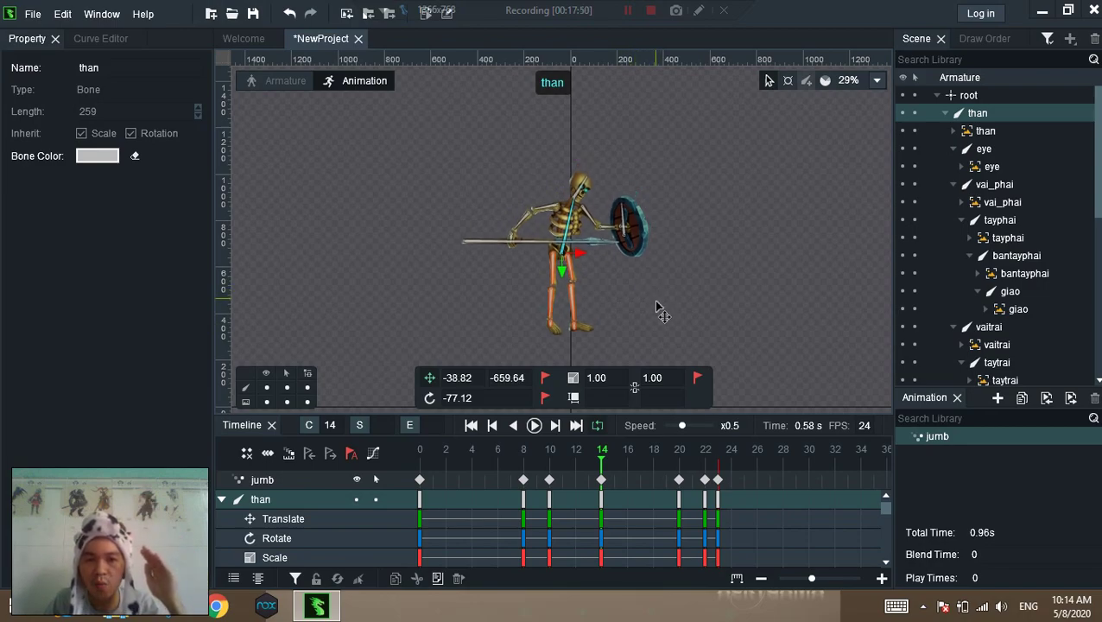
Lower the than bone slightly more at frame 14 and play the jump
drag(563, 261, 564, 275)
scroll(741, 313, down, 2)
click(534, 425)
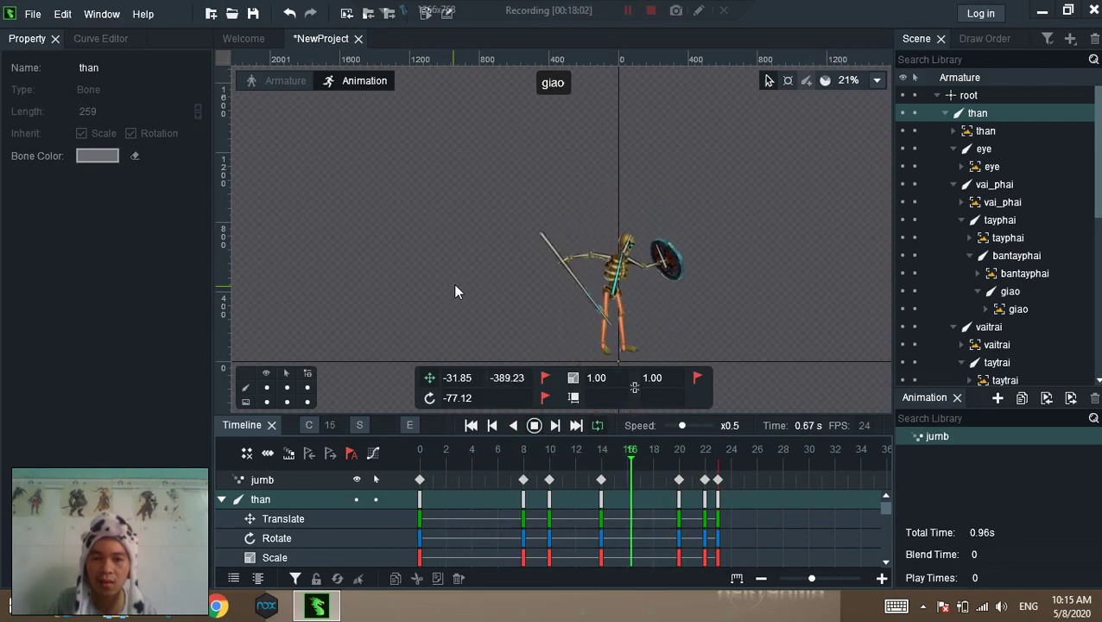
At frame 14, rotate the vai_phai, vaitrai and bantayphai bones to raise both arms and swing the spear tip downward
click(551, 458)
drag(550, 458, 602, 458)
click(612, 214)
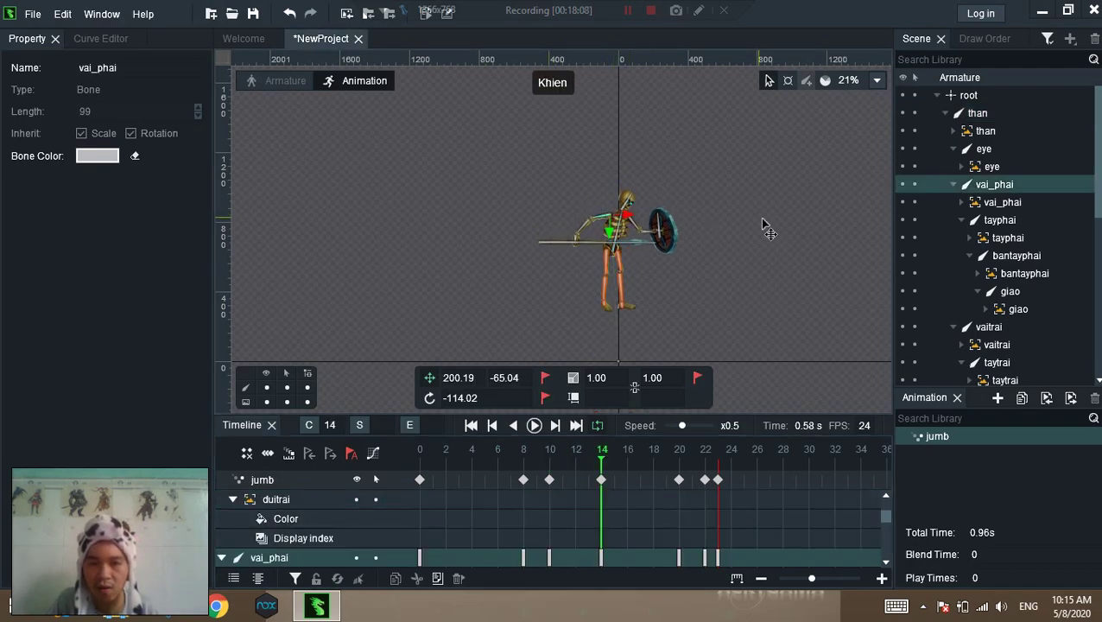
drag(788, 225, 796, 177)
click(641, 223)
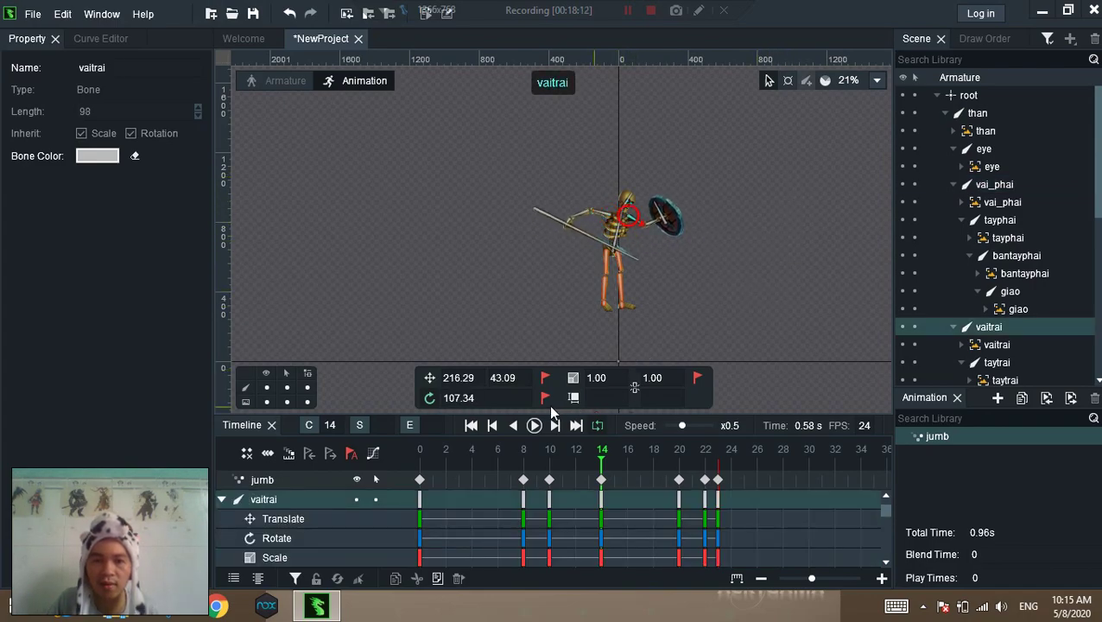
click(582, 221)
drag(784, 226, 772, 274)
click(673, 324)
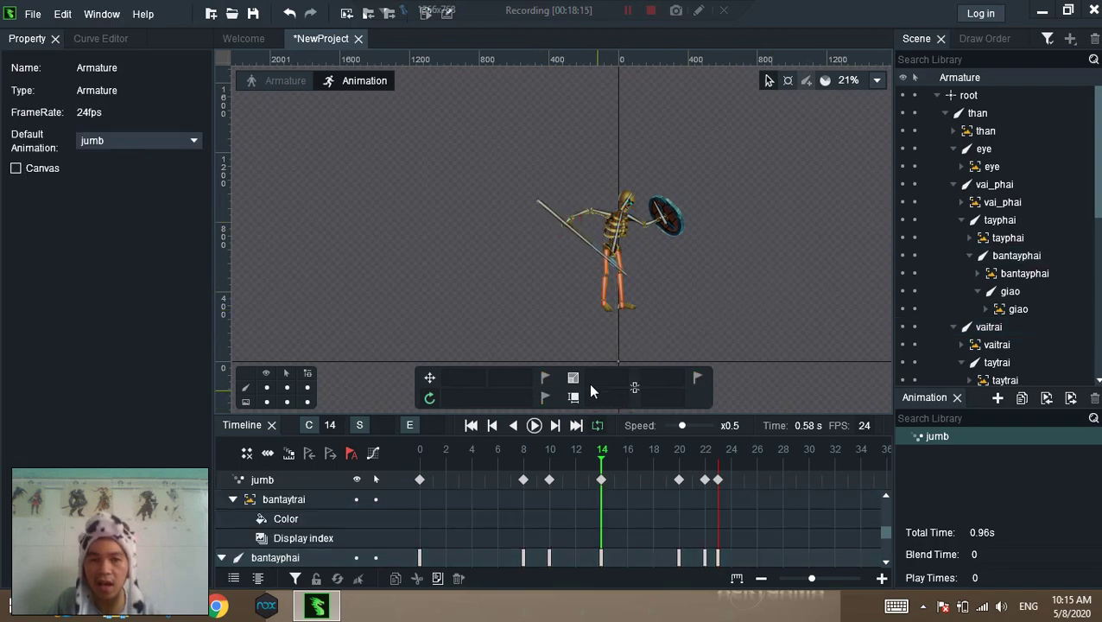
Play the jumb animation to review the adjusted arm motion, stop it, and return to frame 0
click(536, 424)
scroll(760, 223, down, 1)
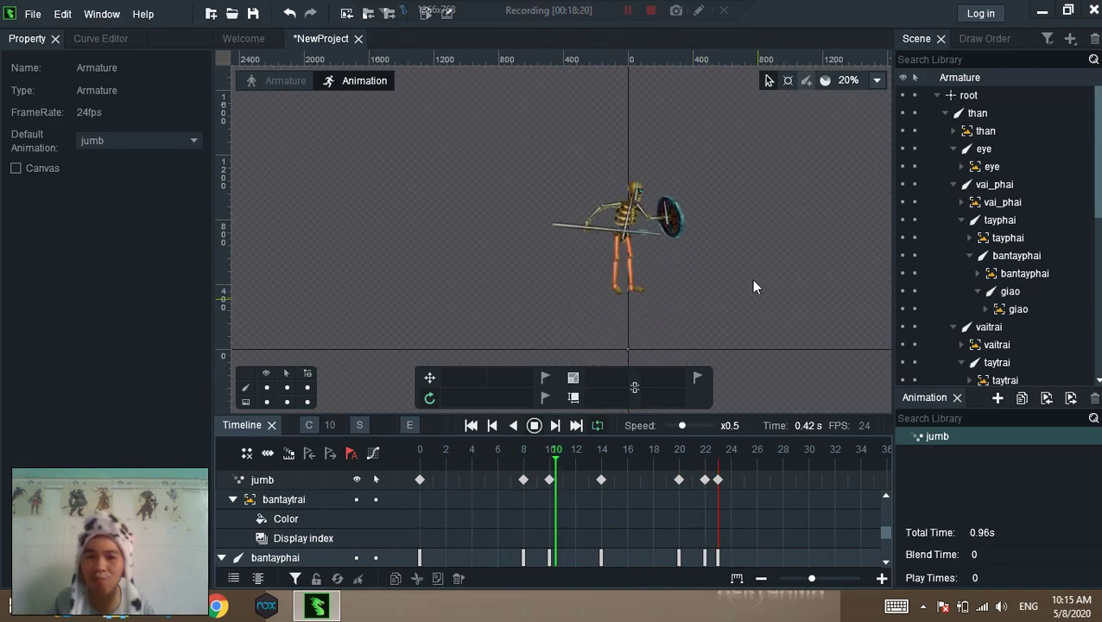
drag(757, 286, 722, 238)
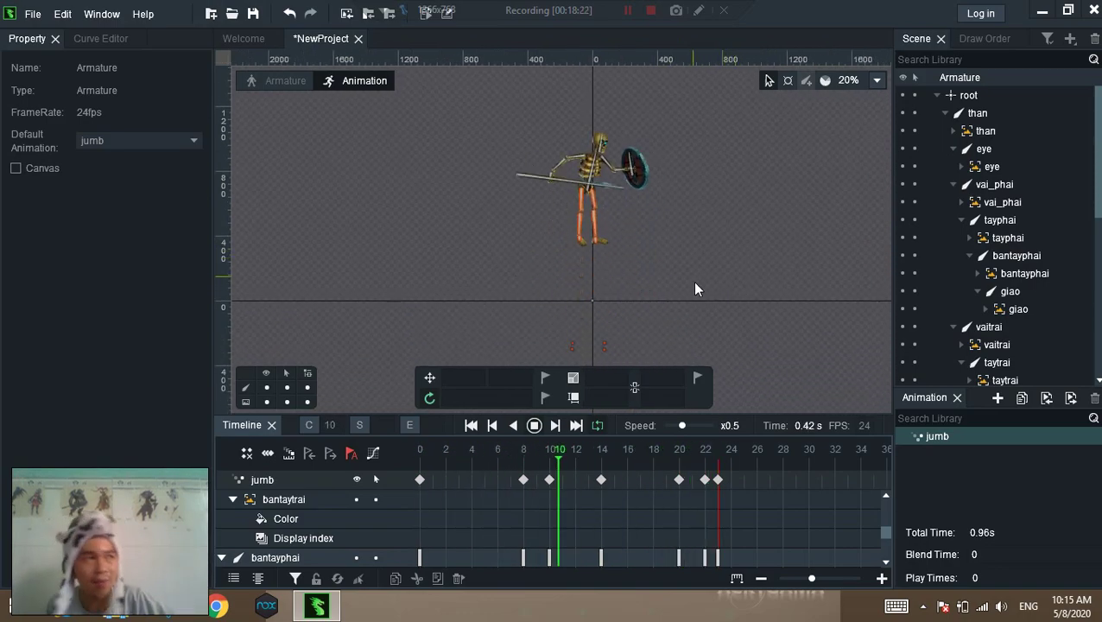
click(535, 426)
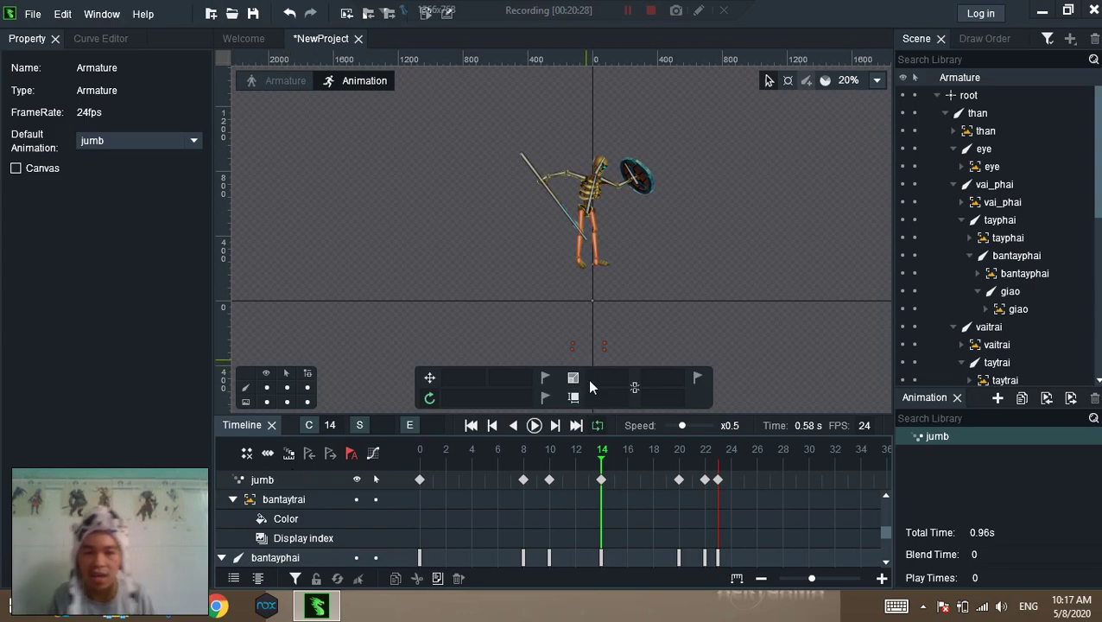
click(534, 425)
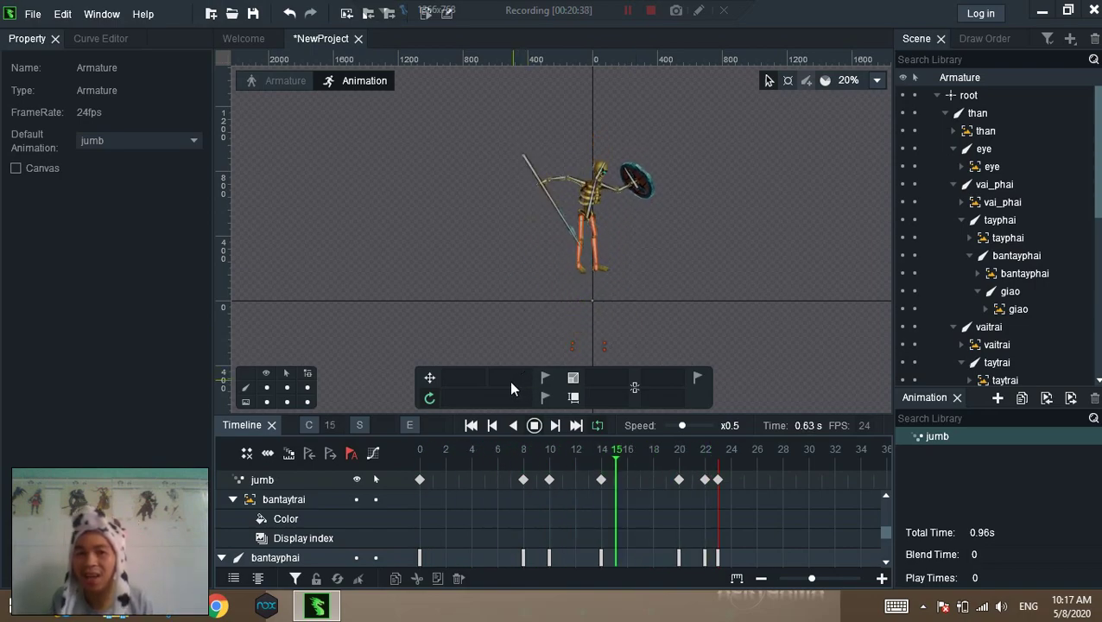
click(535, 427)
click(422, 451)
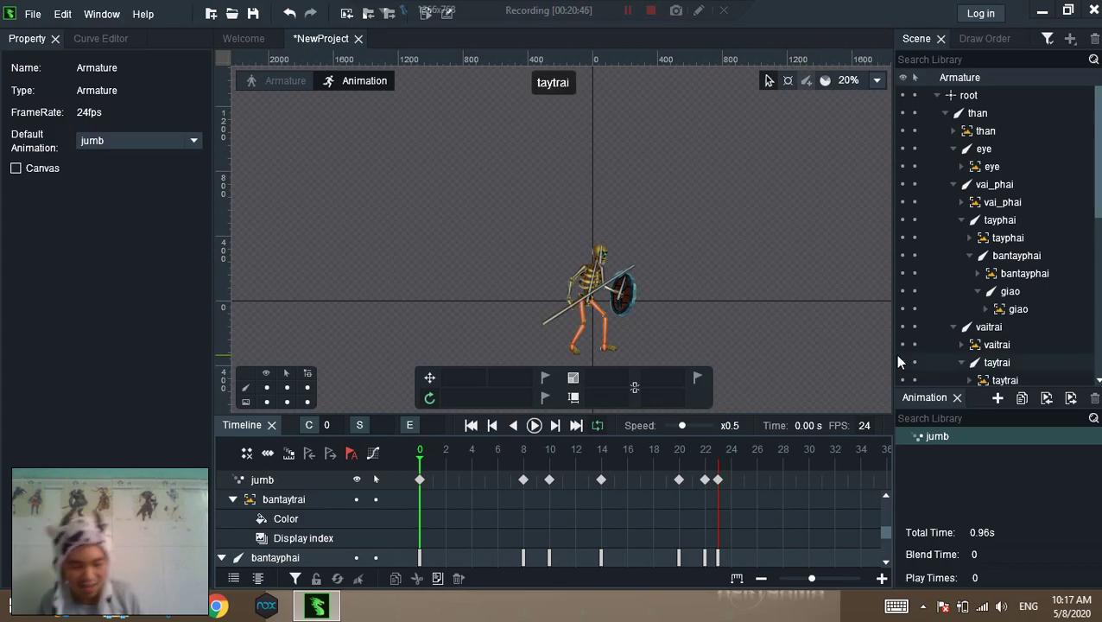
Duplicate the jumb animation and rename the copy jumb_super
click(1021, 400)
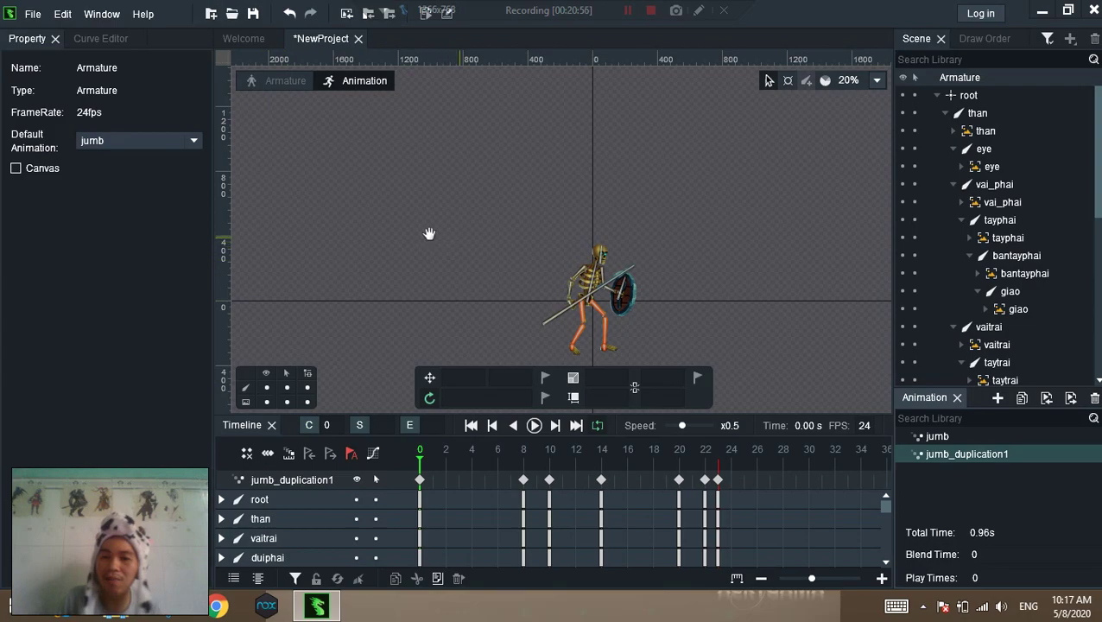
drag(437, 234, 343, 234)
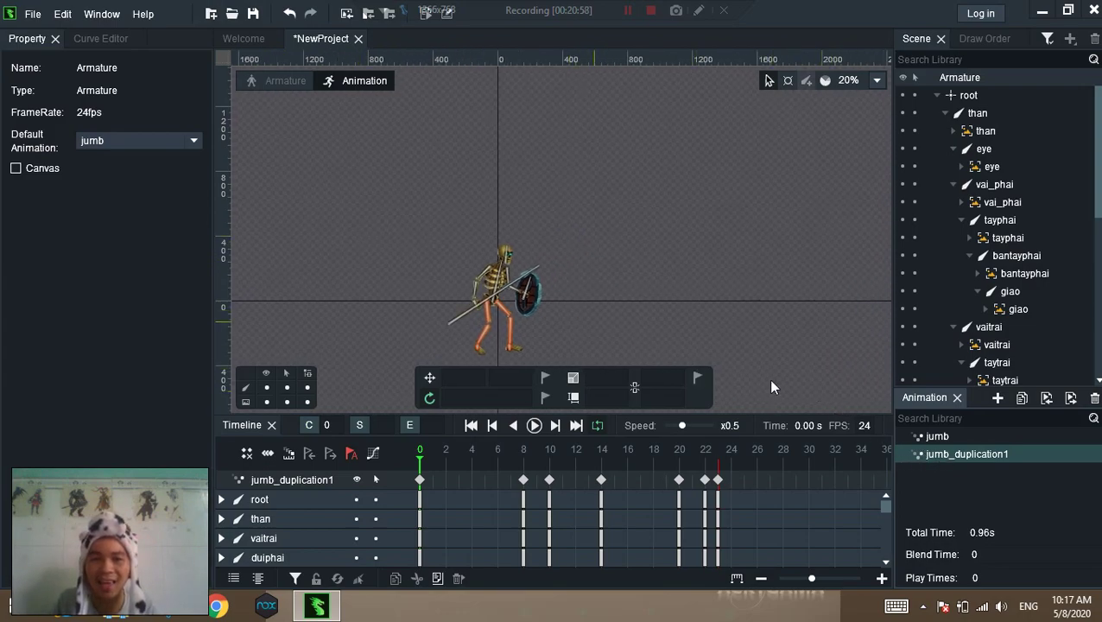
double_click(967, 454)
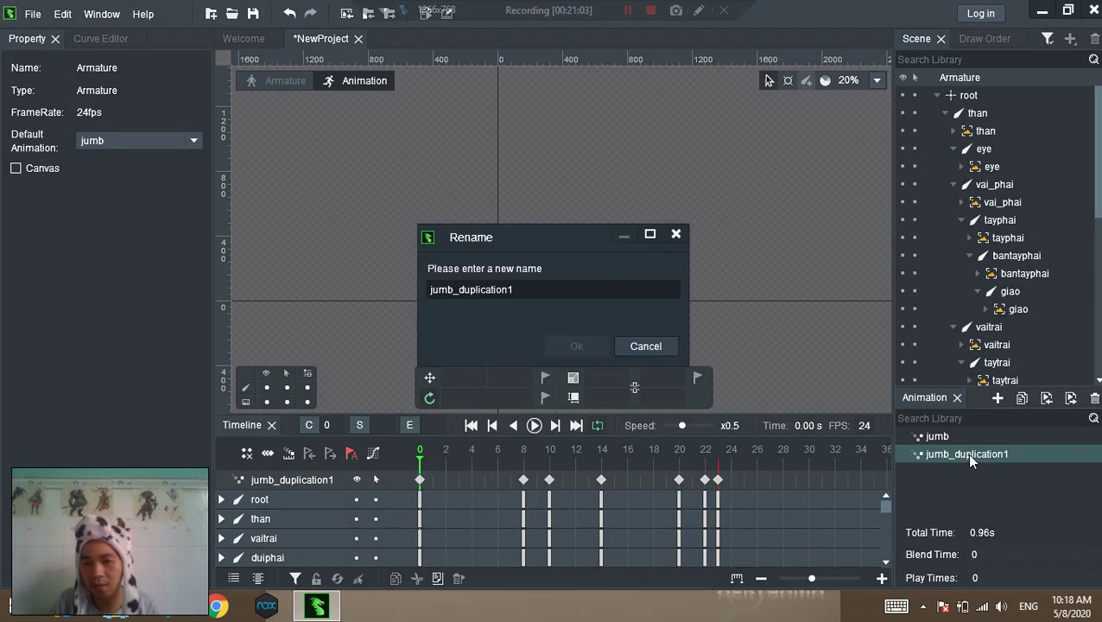
double_click(479, 291)
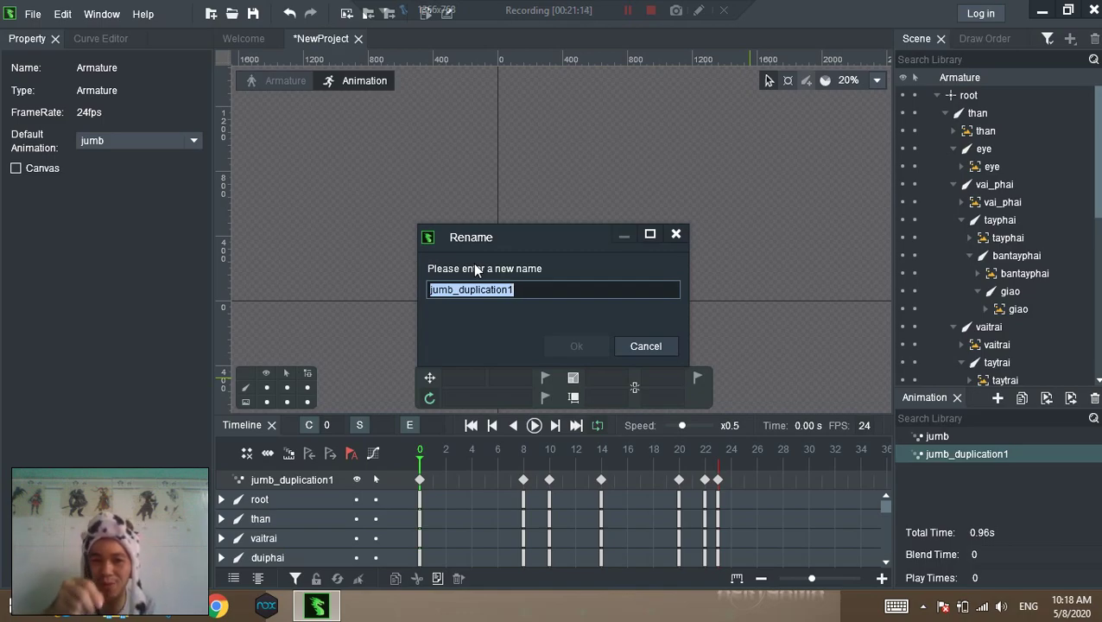
drag(459, 290, 560, 288)
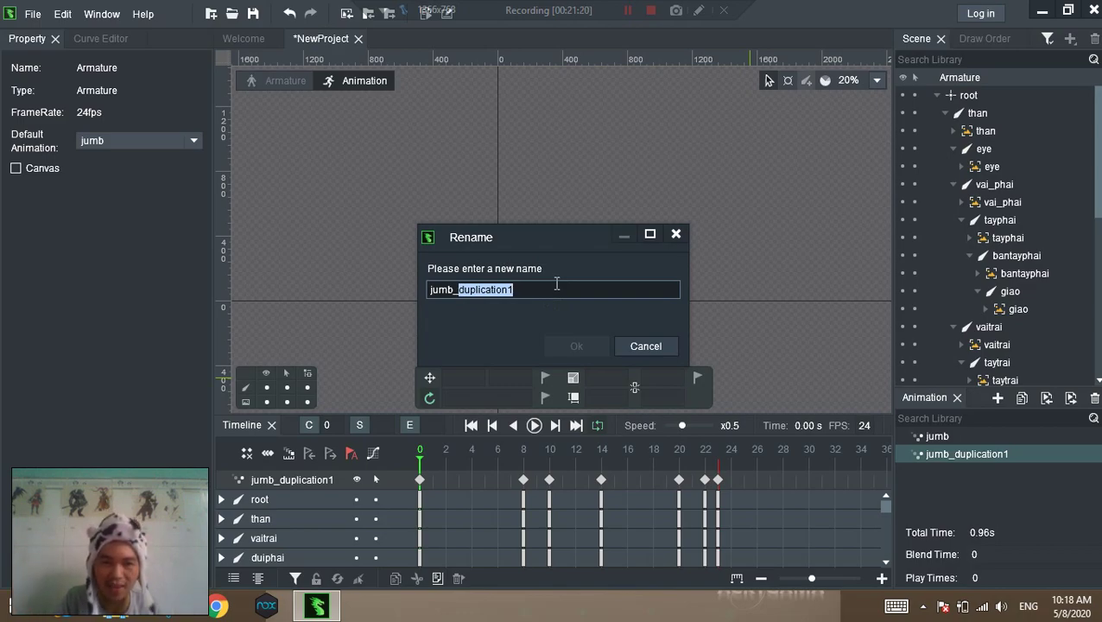
key(BackSpace)
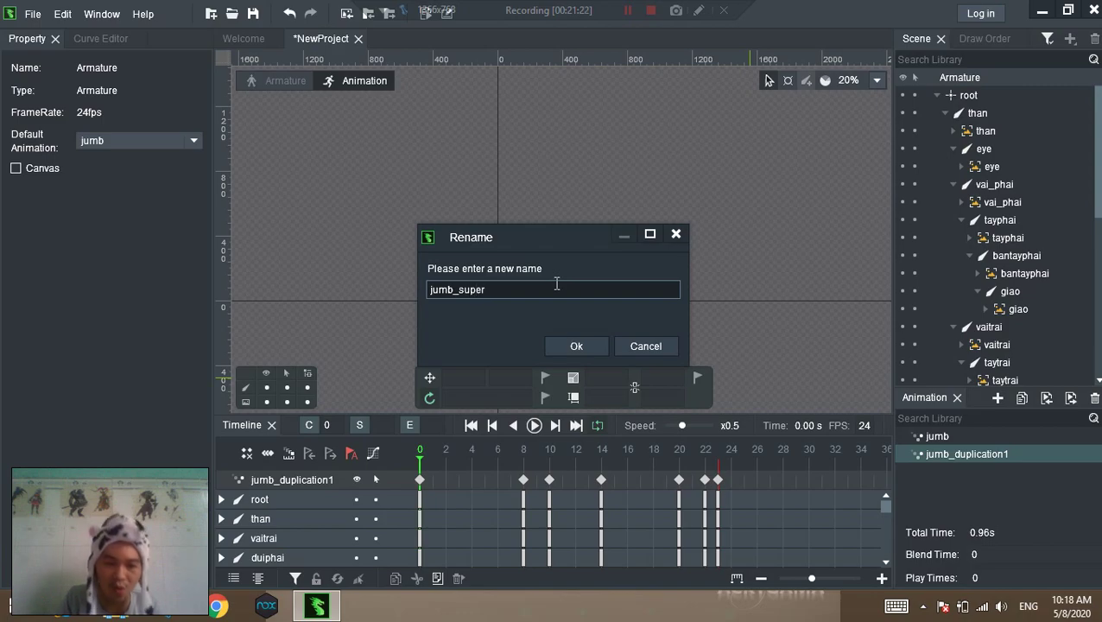
key(Return)
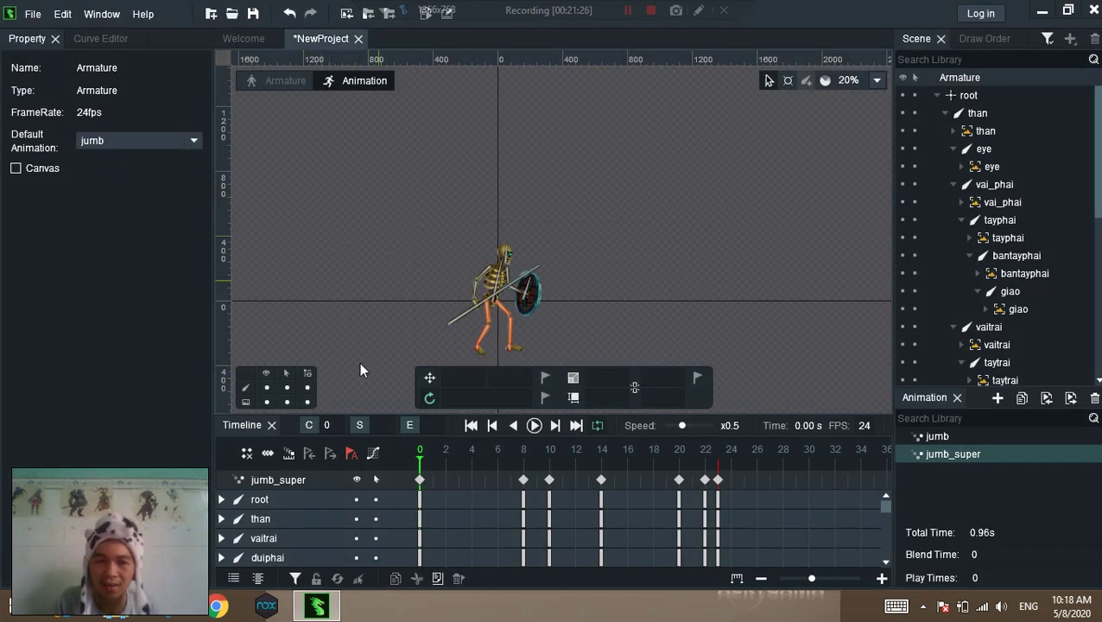
Delete every jumb_super keyframe after frame 0 and save the project
scroll(401, 303, up, 6)
scroll(427, 180, up, 1)
drag(391, 190, 268, 295)
drag(715, 306, 718, 252)
drag(422, 461, 497, 488)
key(space)
key(space)
key(Delete)
key(ctrl+s)
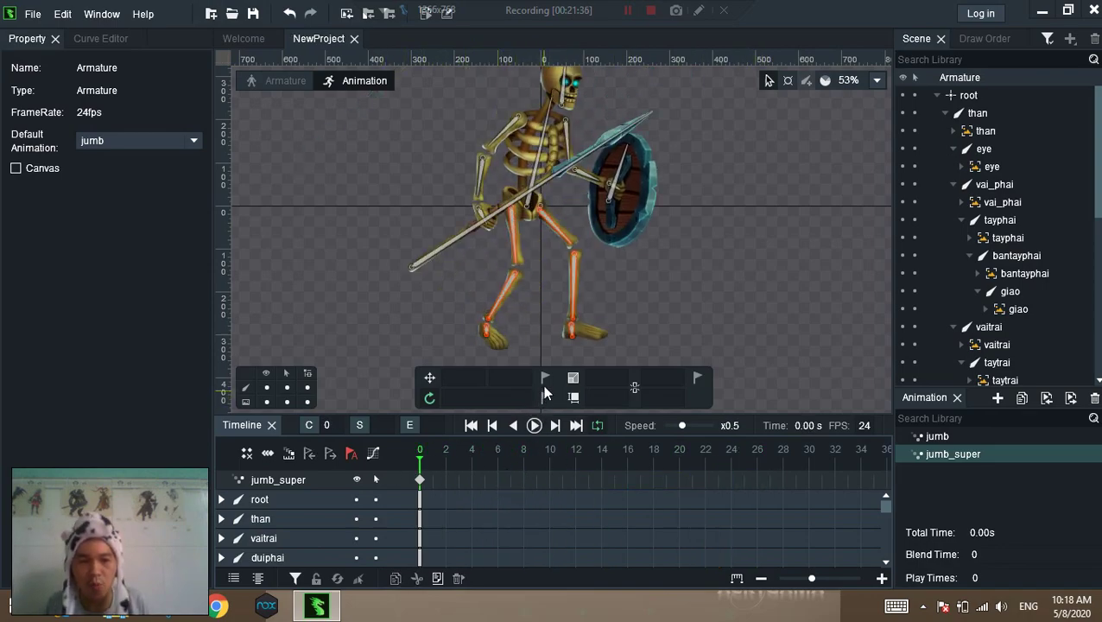
Copy the frame 0 keyframes of jumb_super to frame 30
drag(320, 308, 280, 342)
scroll(644, 275, down, 2)
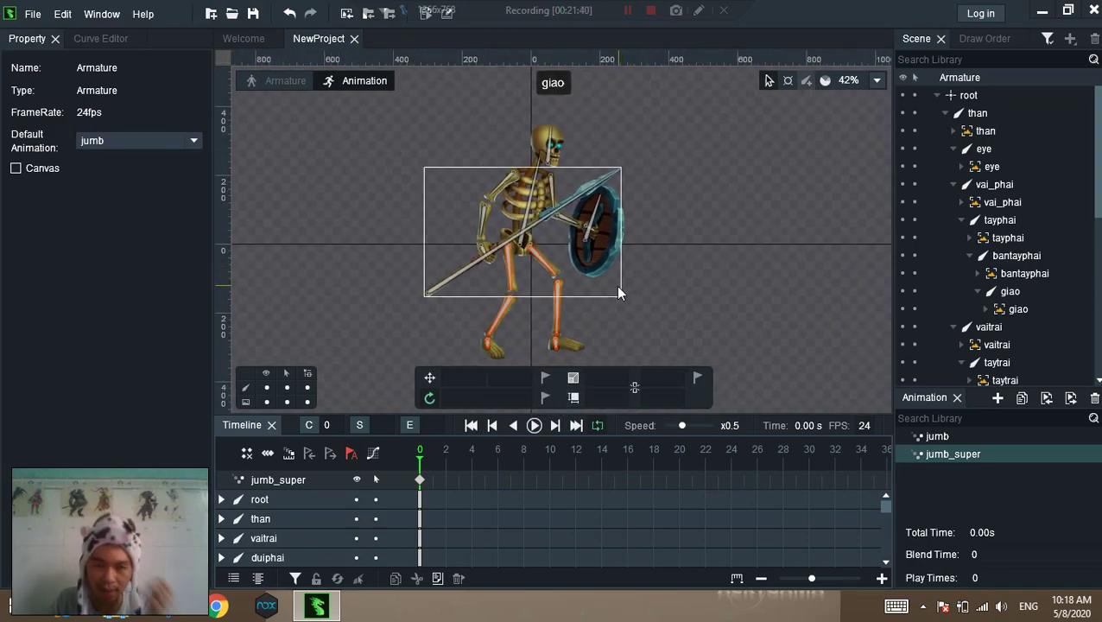
drag(702, 290, 448, 320)
scroll(644, 275, down, 3)
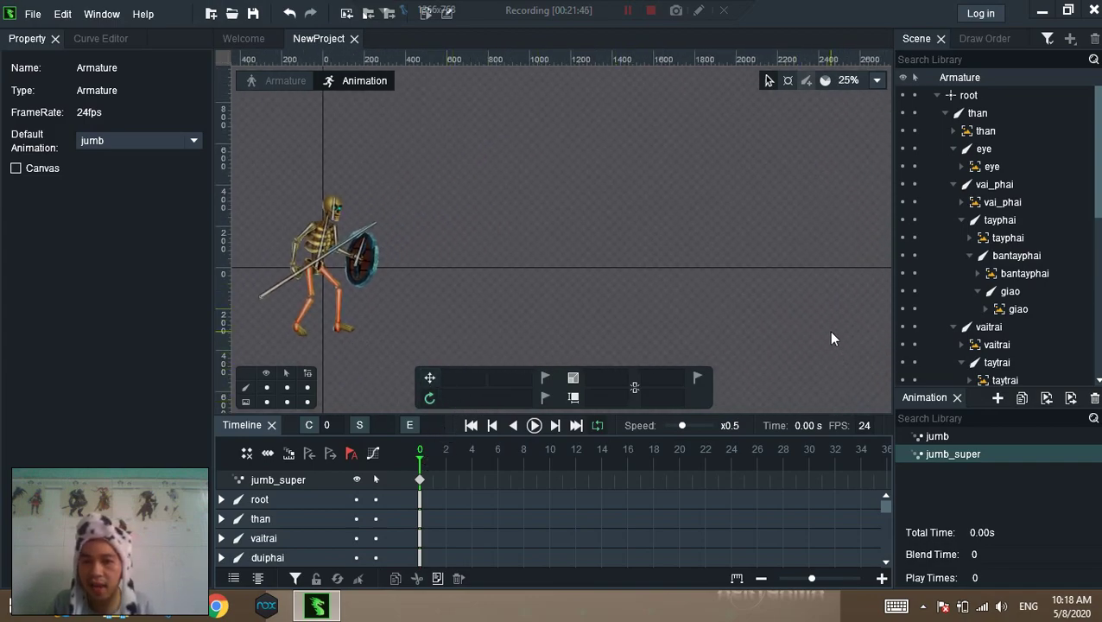
click(421, 499)
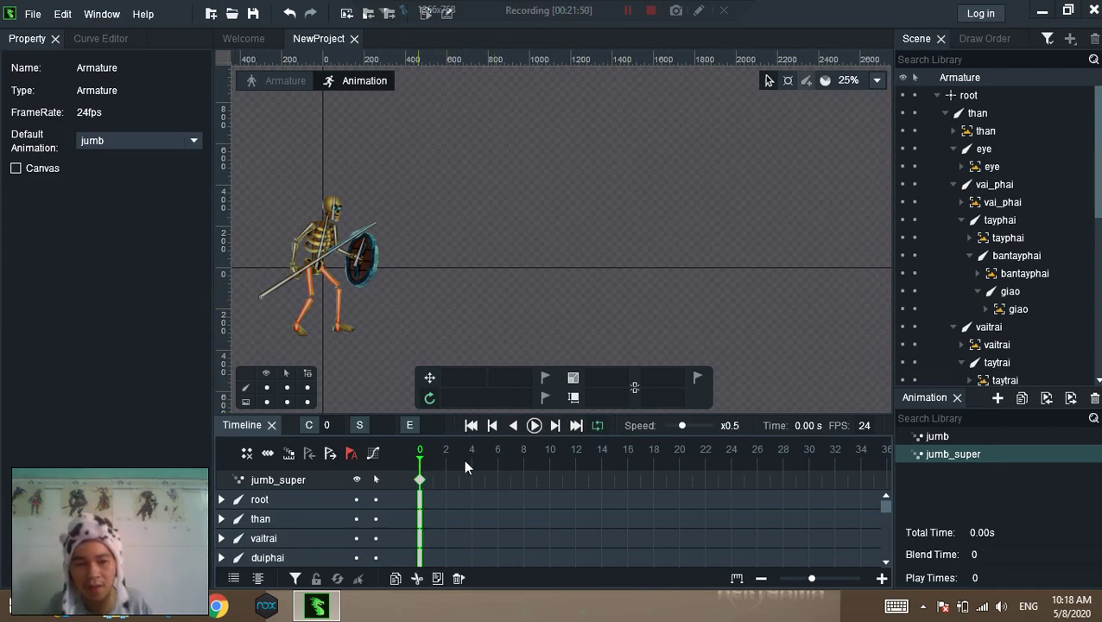
click(809, 474)
key(ctrl+v)
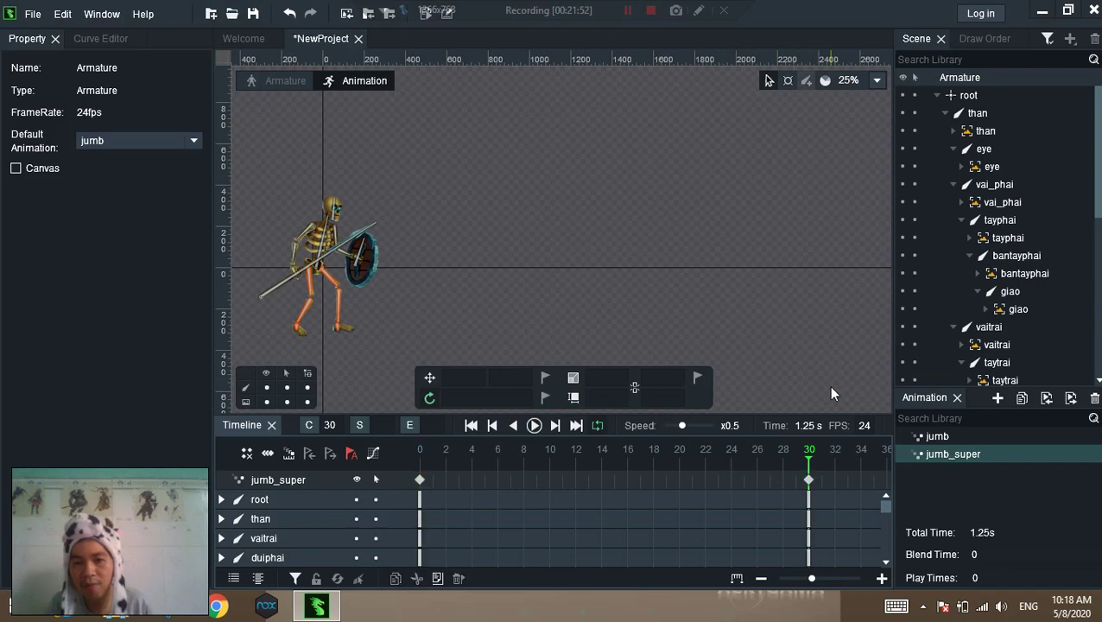
Try moving the than bone far forward along X at frame 30, undoing each attempt
click(810, 481)
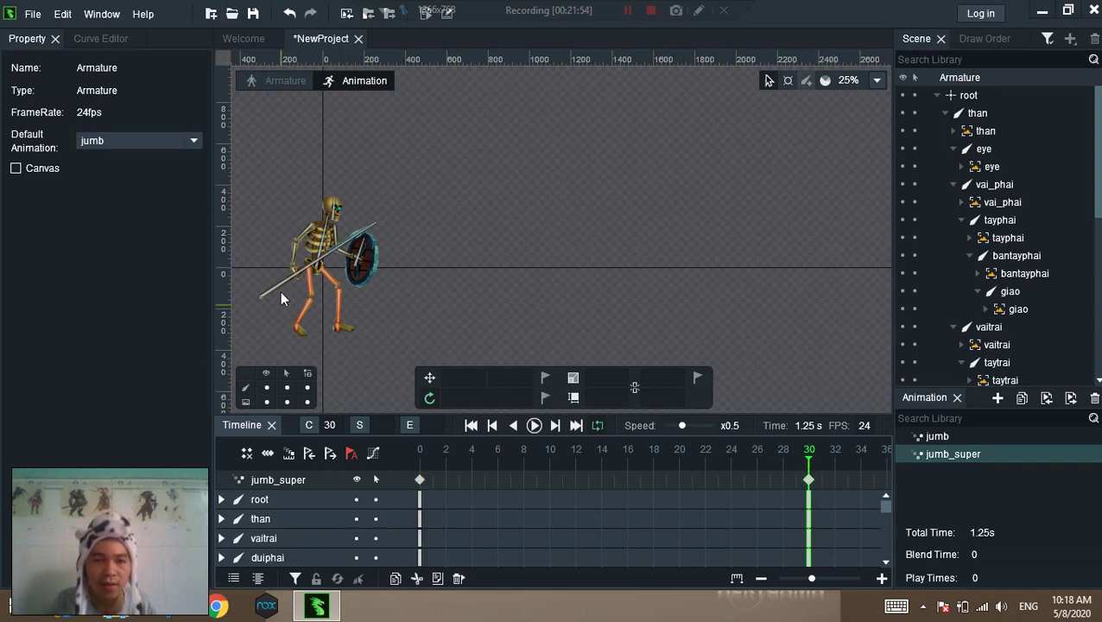
click(321, 270)
drag(349, 283, 776, 304)
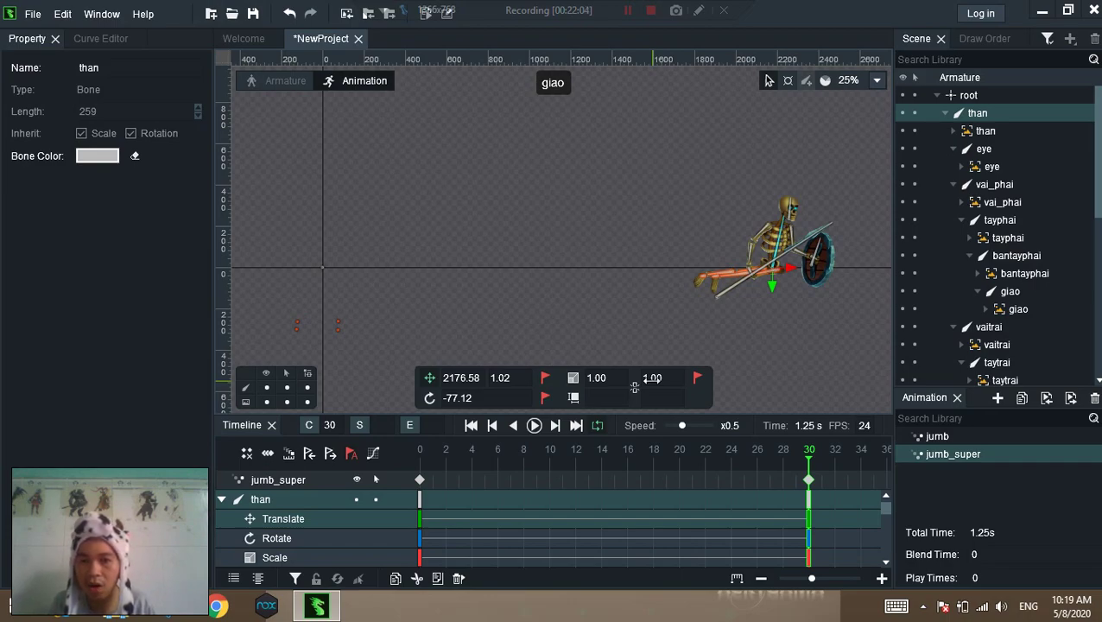
key(ctrl+z)
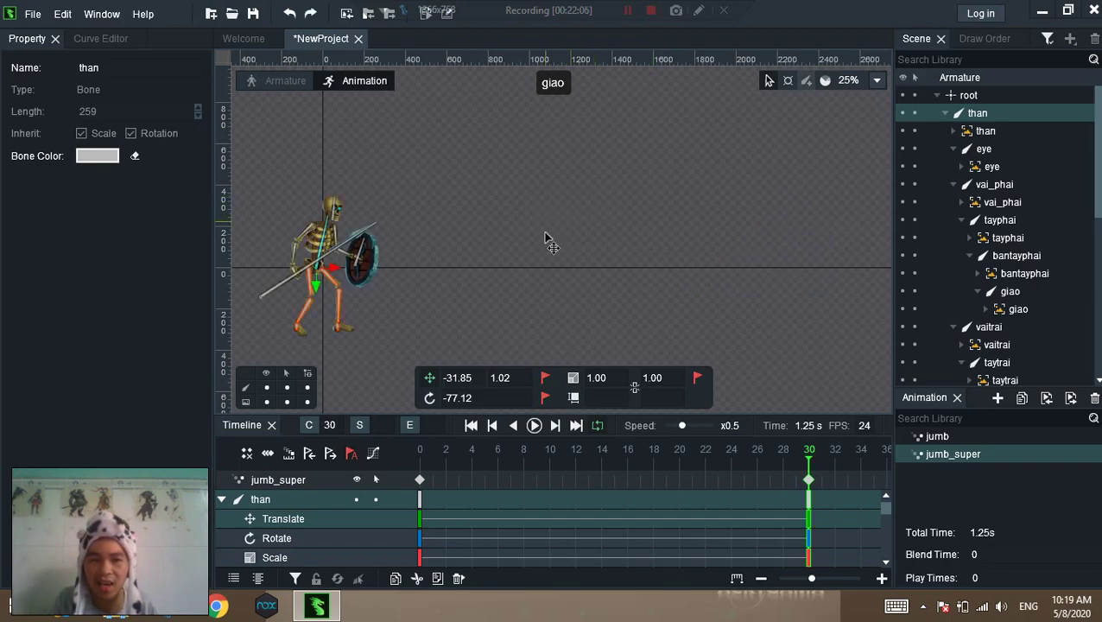
drag(354, 291, 851, 315)
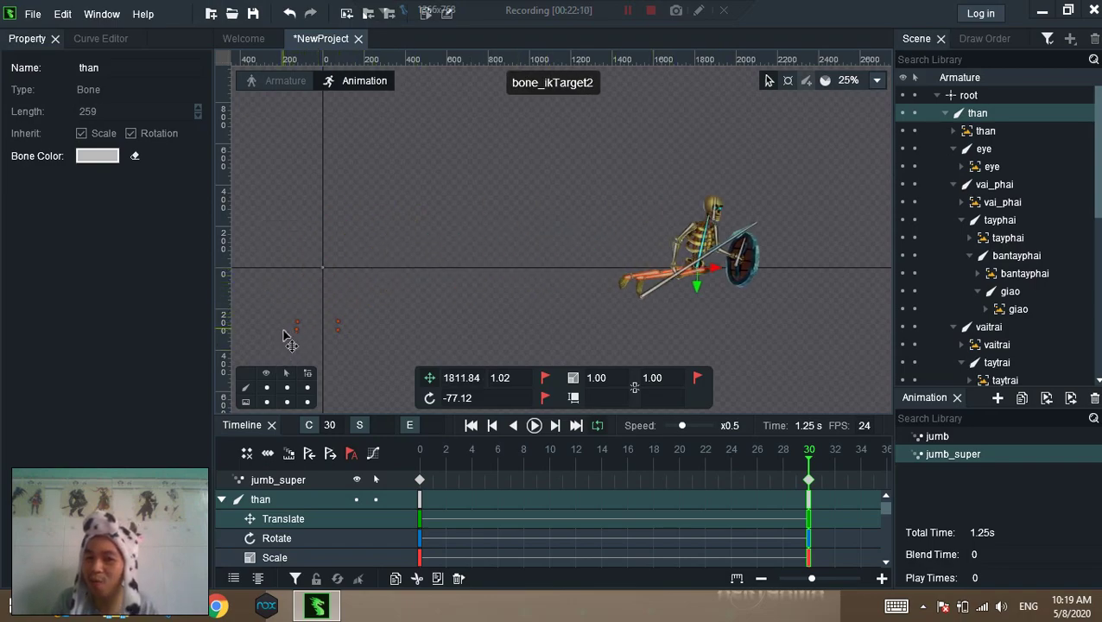
key(ctrl+z)
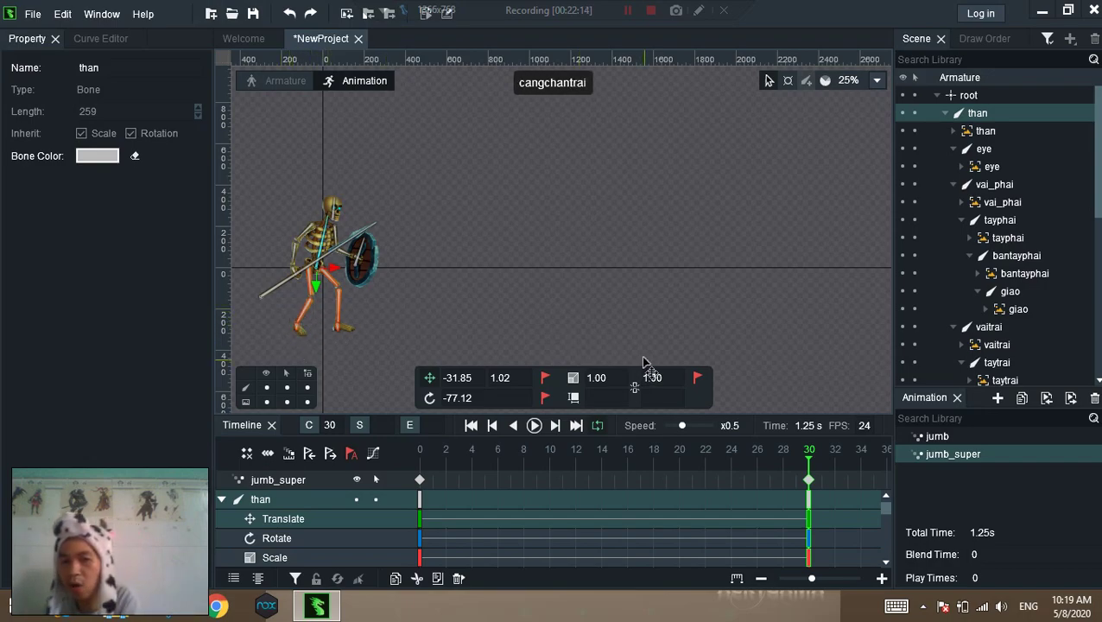
Move the than bone to an X of about 2219.72 at frame 30 and try bringing the leg IK targets across beneath it
drag(375, 282, 847, 333)
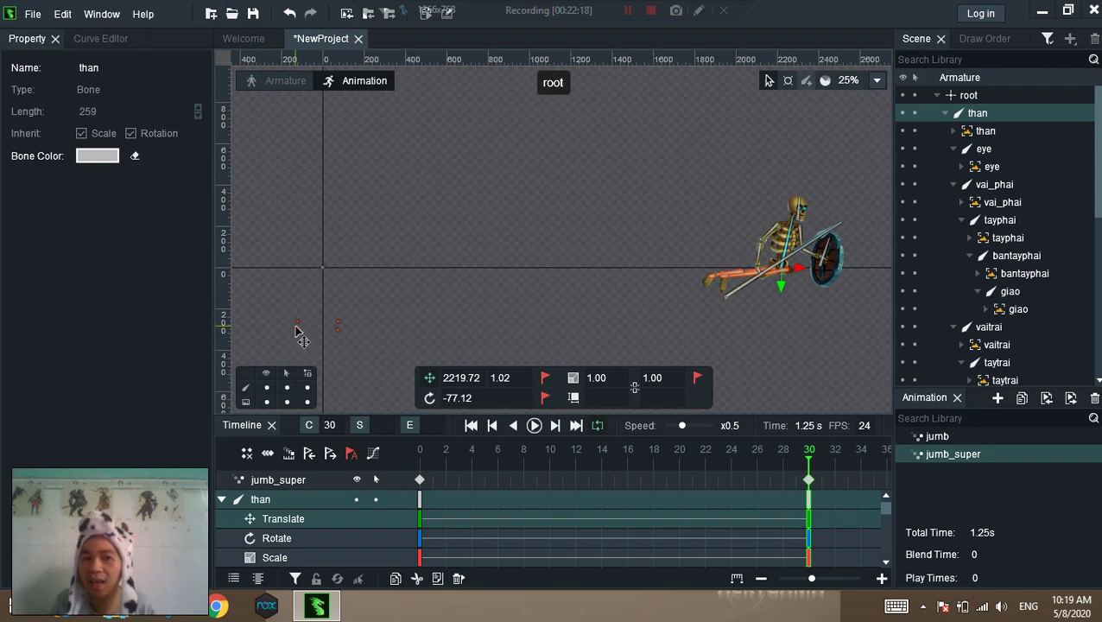
scroll(406, 299, up, 2)
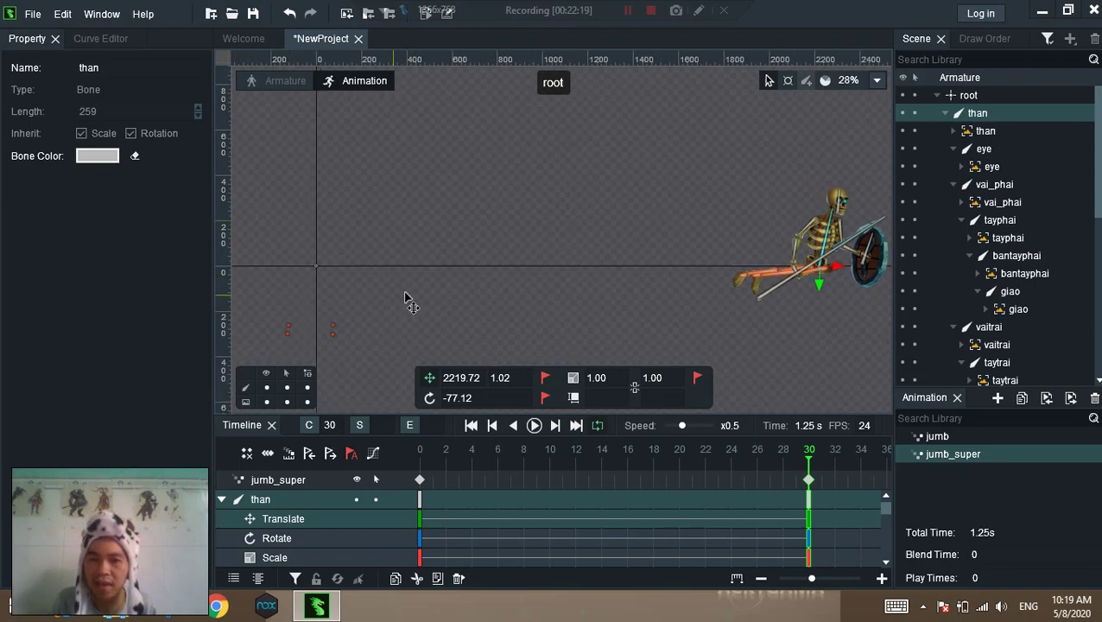
click(278, 336)
drag(294, 337, 866, 378)
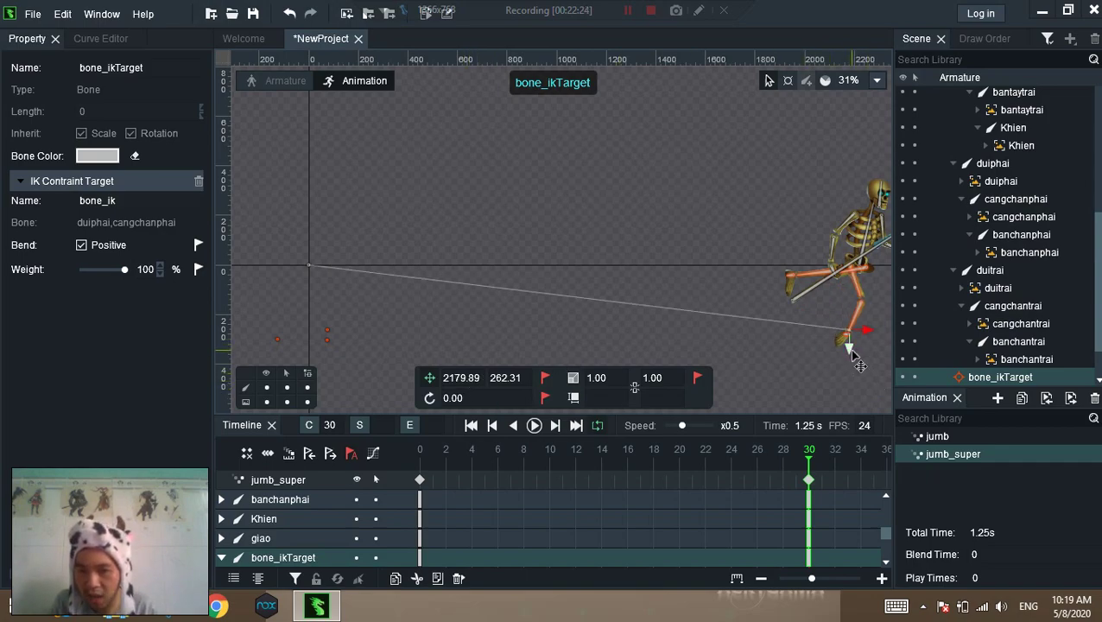
click(278, 339)
drag(297, 340, 848, 349)
drag(332, 334, 897, 367)
drag(328, 340, 877, 368)
Undo the than bone and IK target moves together with the pasted frame 30 keyframes
key(ctrl+z)
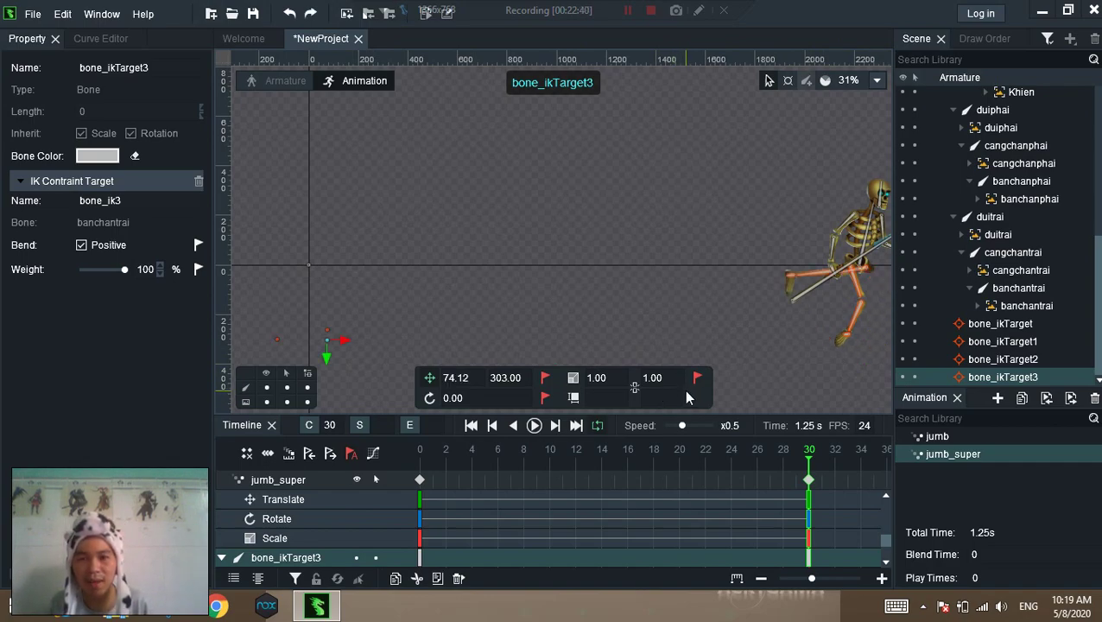
key(ctrl+z)
drag(524, 280, 609, 288)
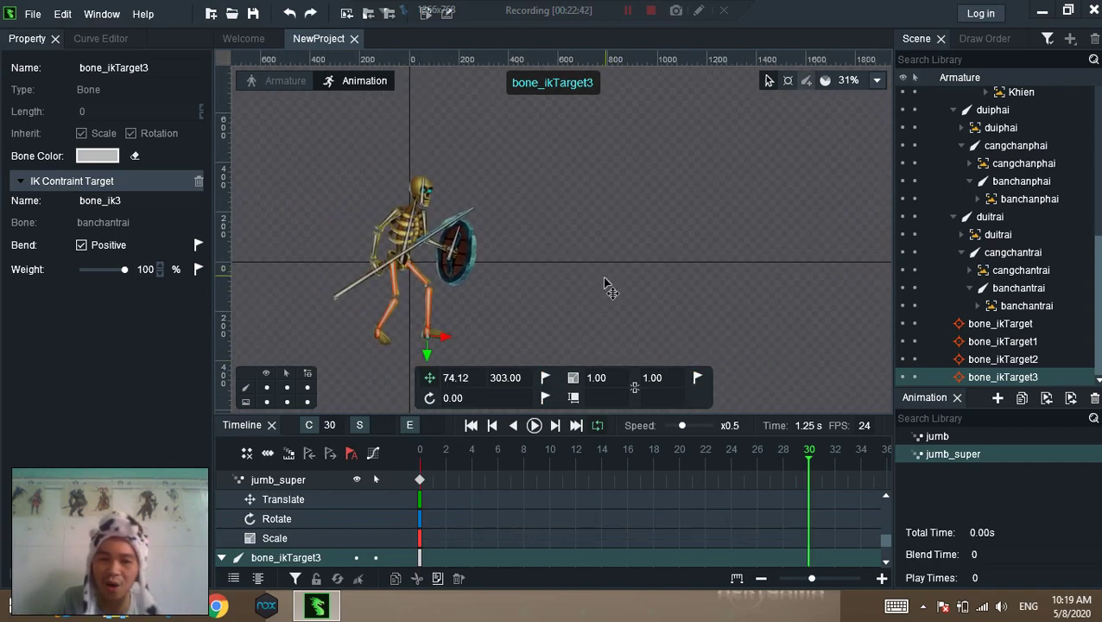
Paste the frame 0 keyframes of all bones at frame 30 of jumb_super
click(418, 479)
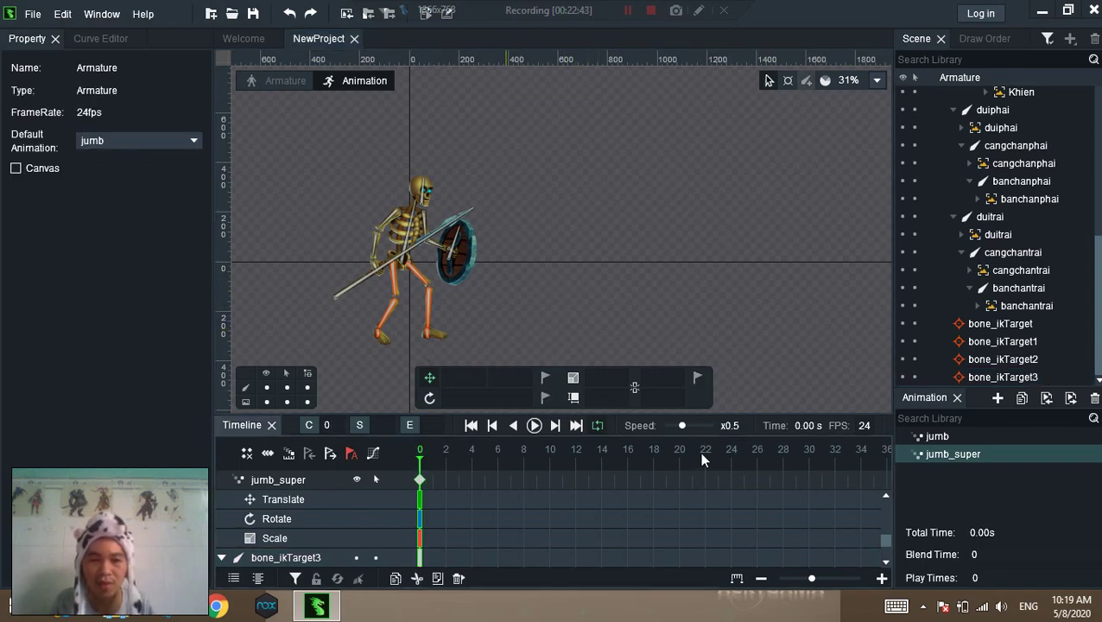
click(810, 452)
key(ctrl+v)
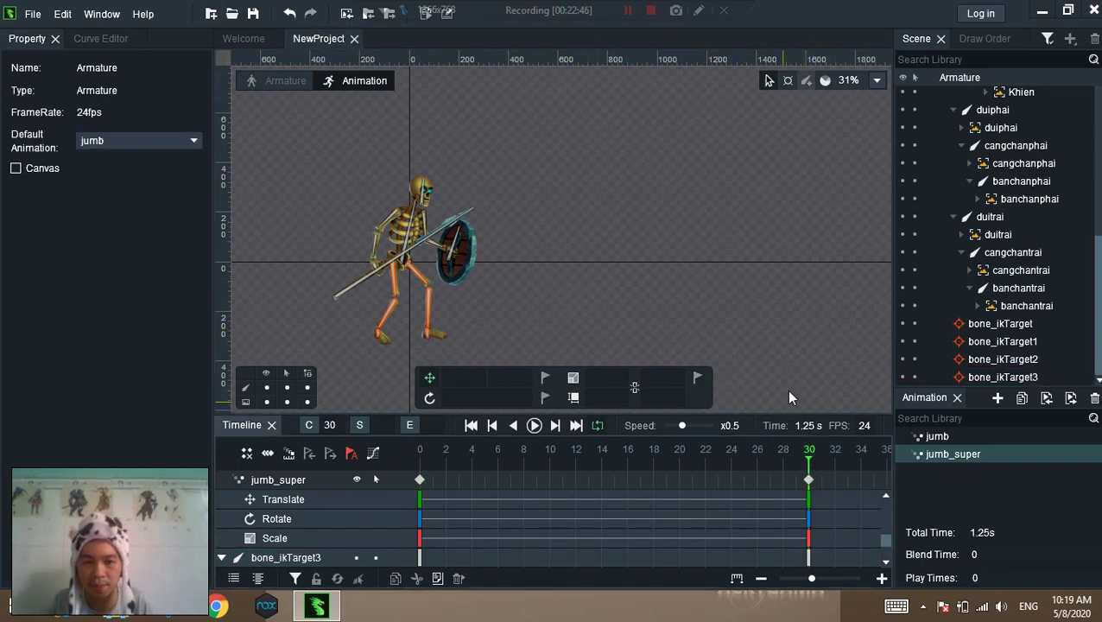
Switch to armature editing, add a new bone under root and name it "move"
click(282, 82)
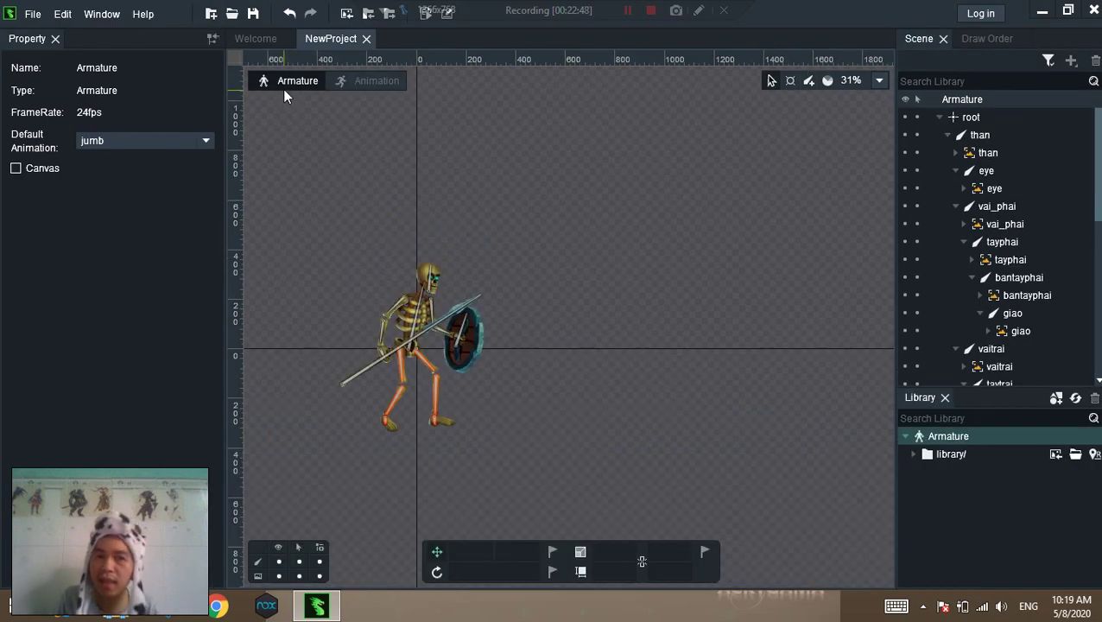
click(949, 136)
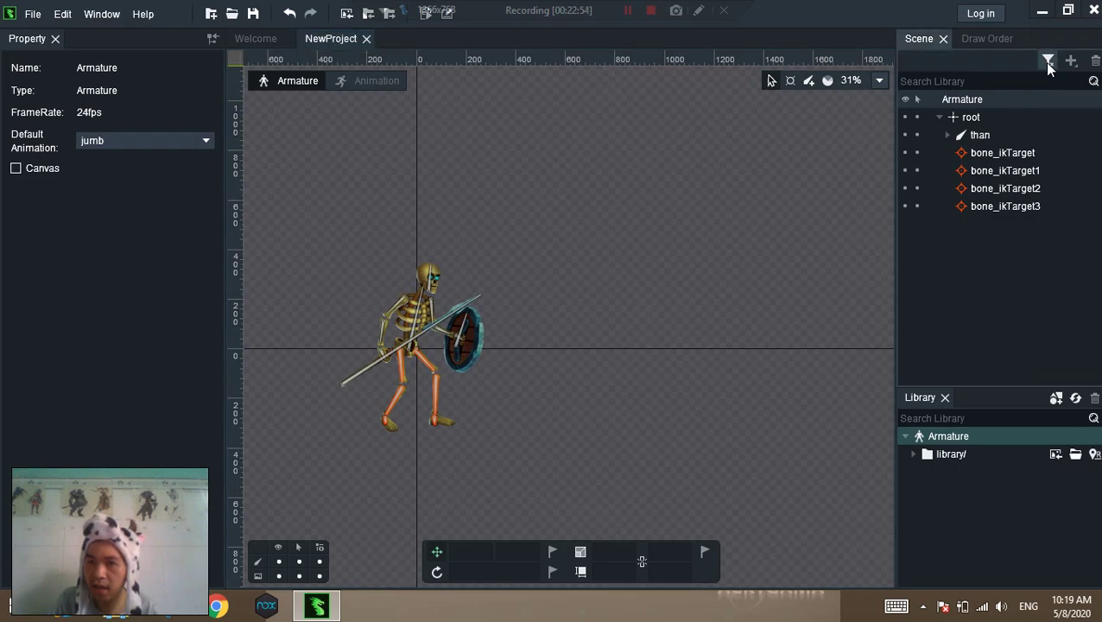
click(1007, 117)
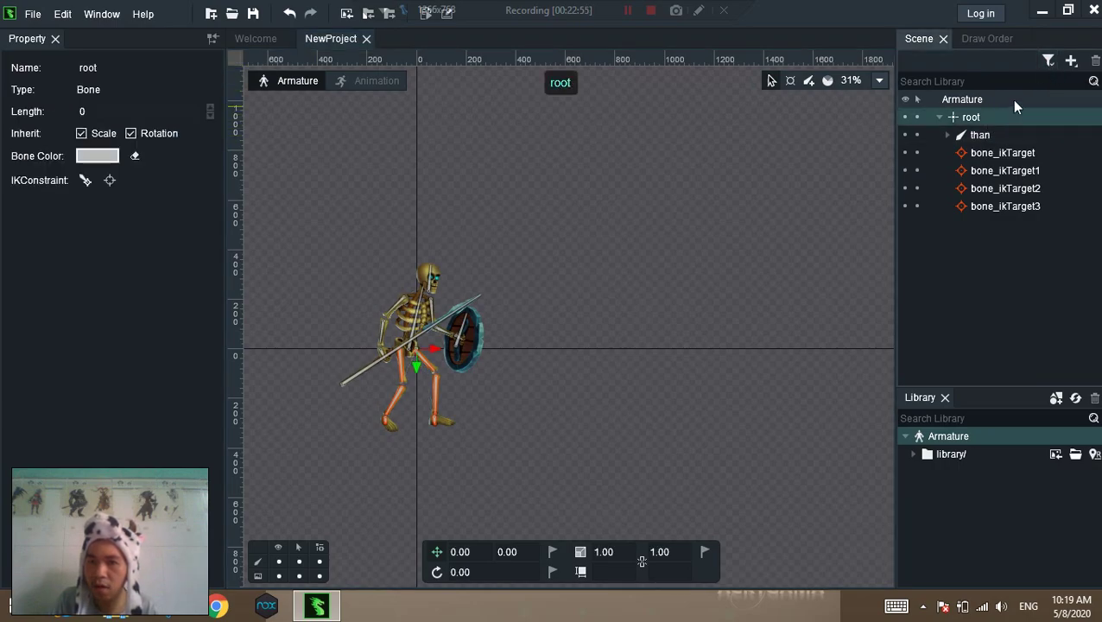
click(1072, 60)
double_click(990, 225)
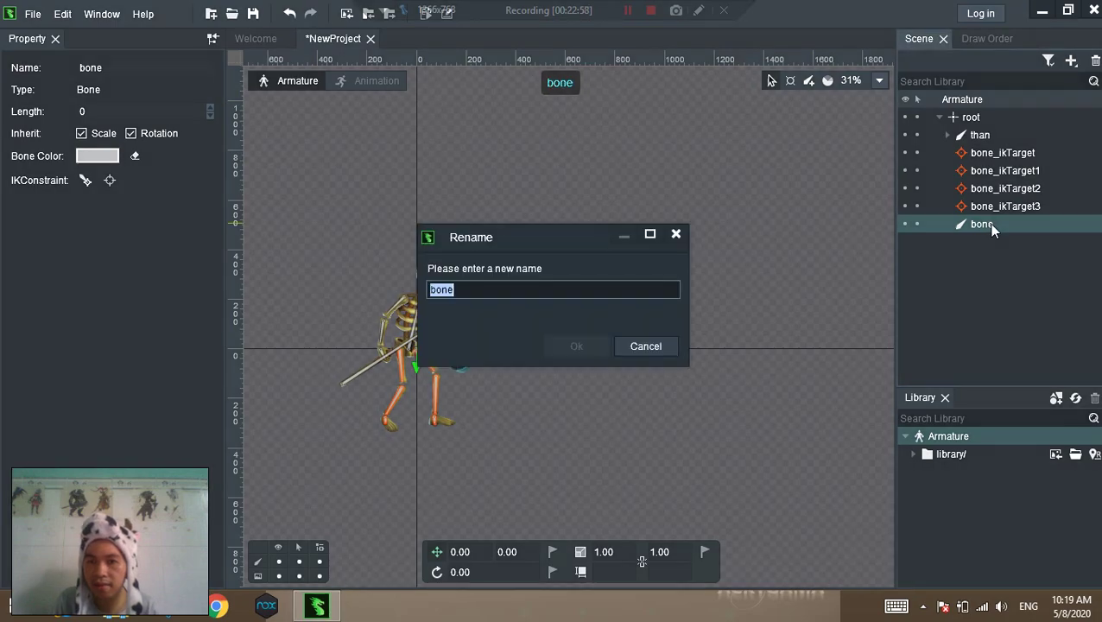
text(mov)
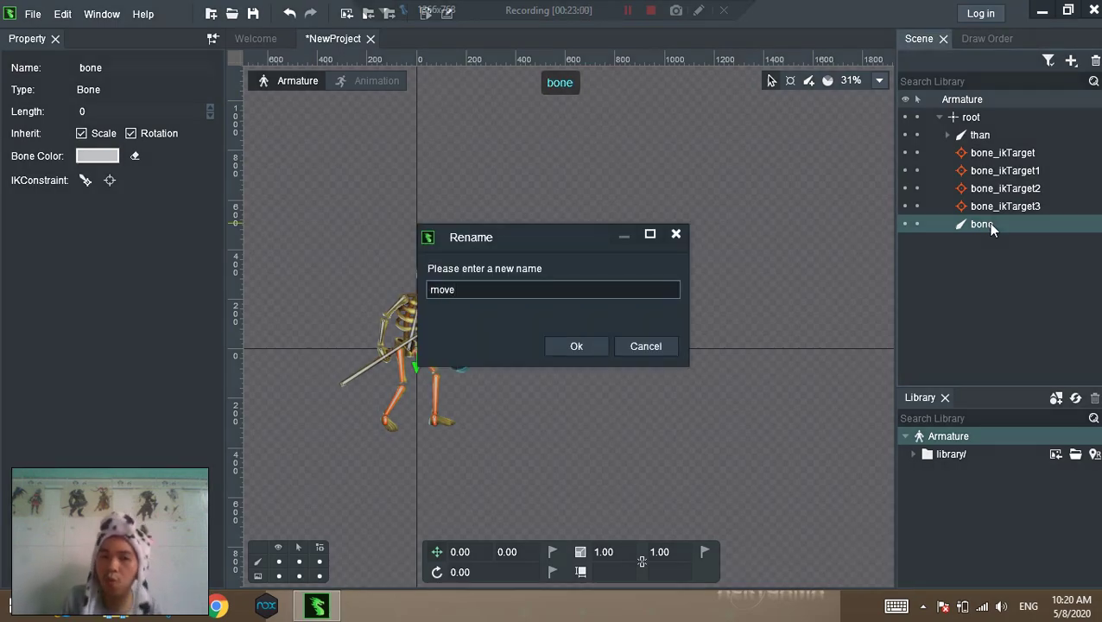
click(566, 344)
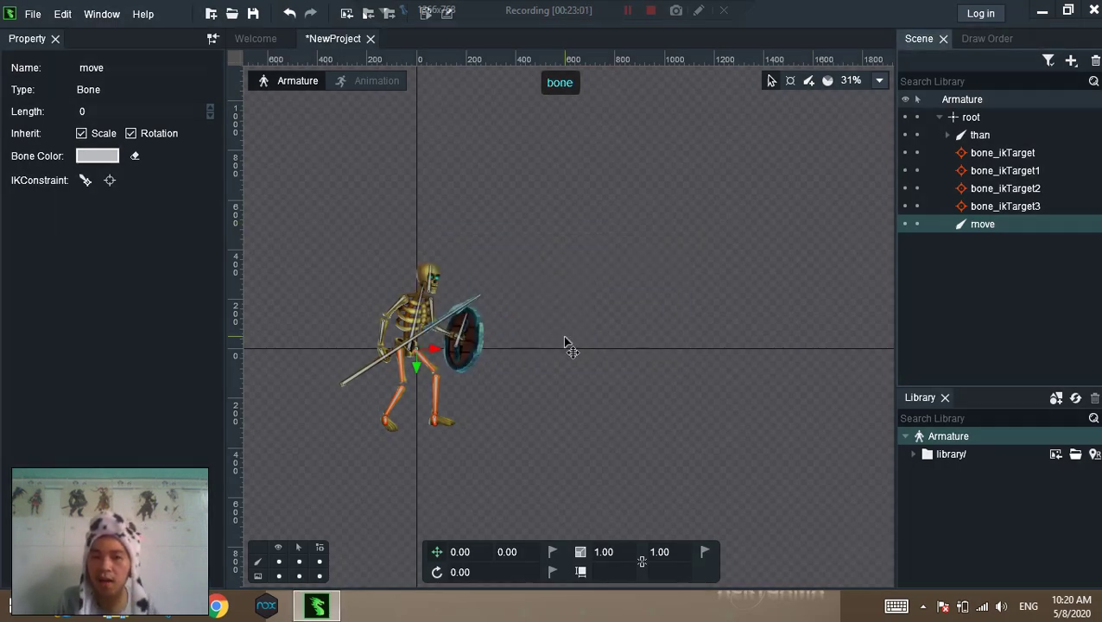
click(1004, 135)
shift+click(1023, 205)
right_click(1008, 139)
click(1079, 139)
double_click(996, 136)
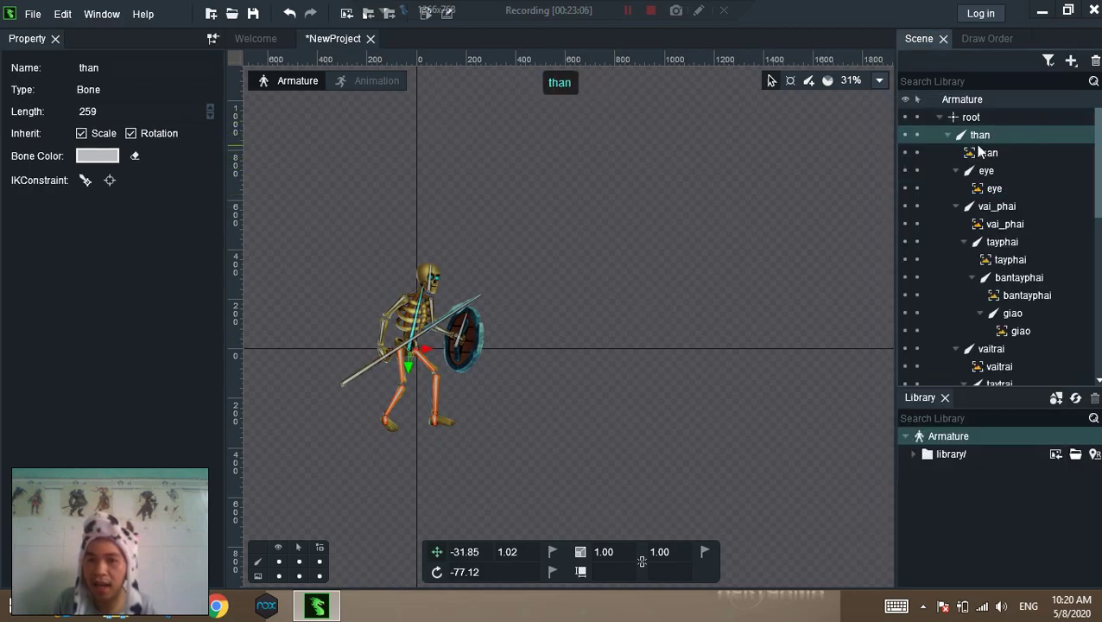
Make the move bone the parent of the than bone
double_click(957, 138)
right_click(977, 136)
click(969, 103)
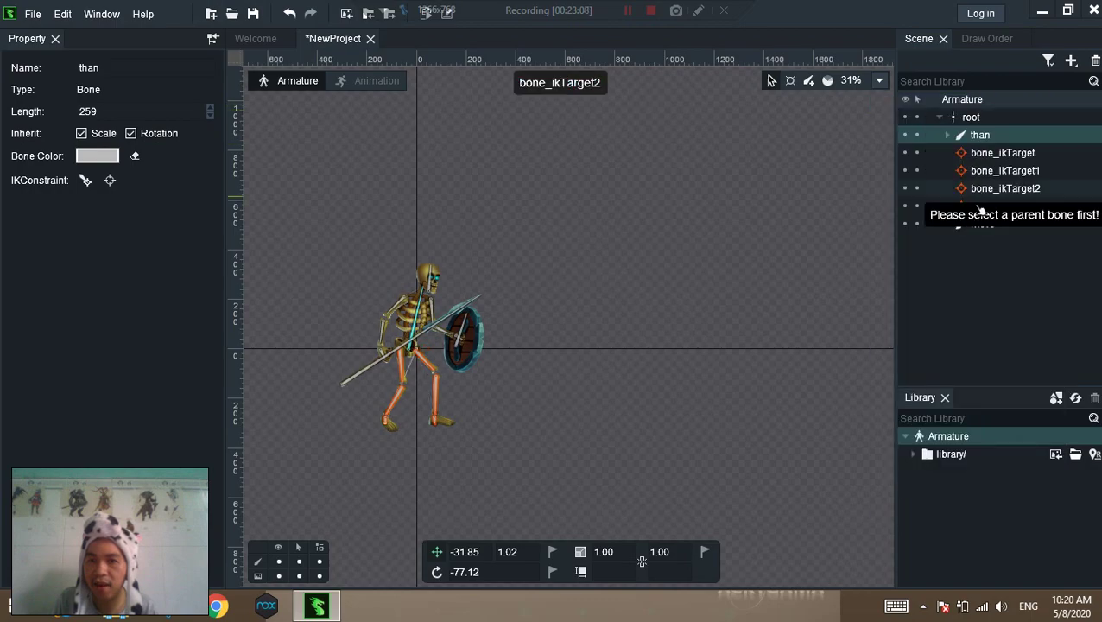
click(984, 221)
Reparent bone_ikTarget and bone_ikTarget1 to the move bone
click(1018, 187)
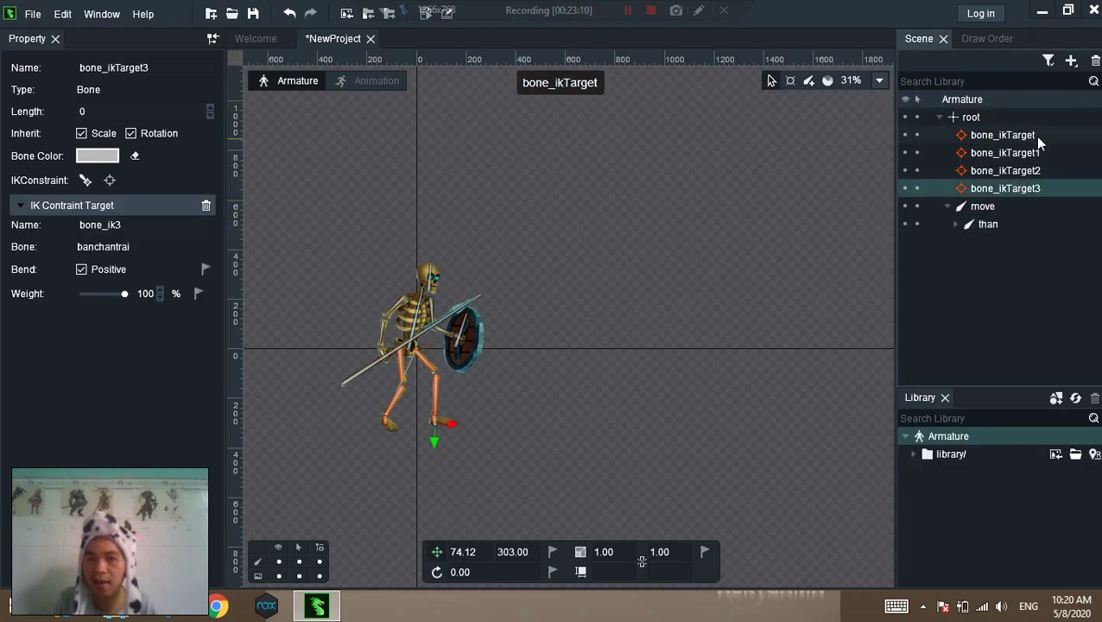
right_click(1030, 134)
click(968, 102)
click(985, 205)
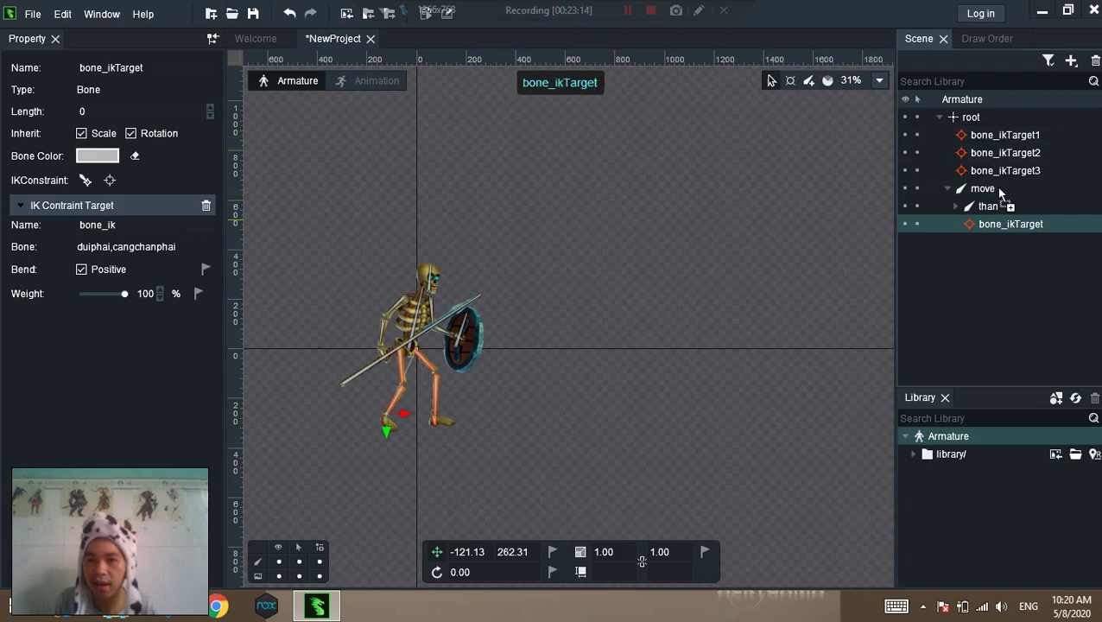
right_click(1024, 137)
click(966, 104)
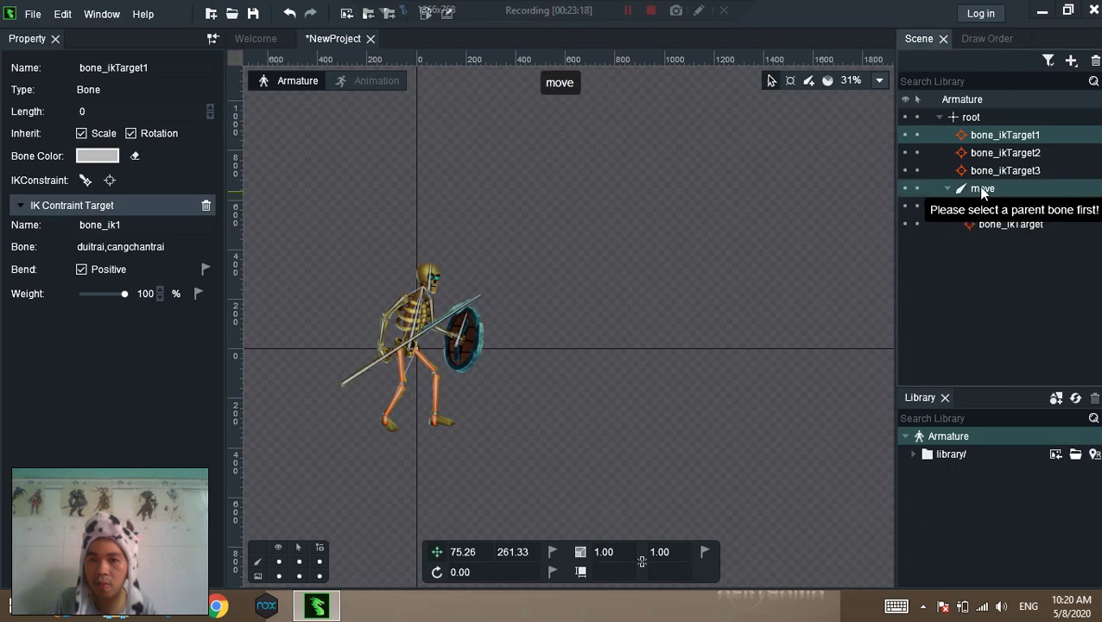
click(984, 188)
Reparent bone_ikTarget3 and bone_ikTarget2 to the move bone and save the project
right_click(1002, 152)
click(954, 102)
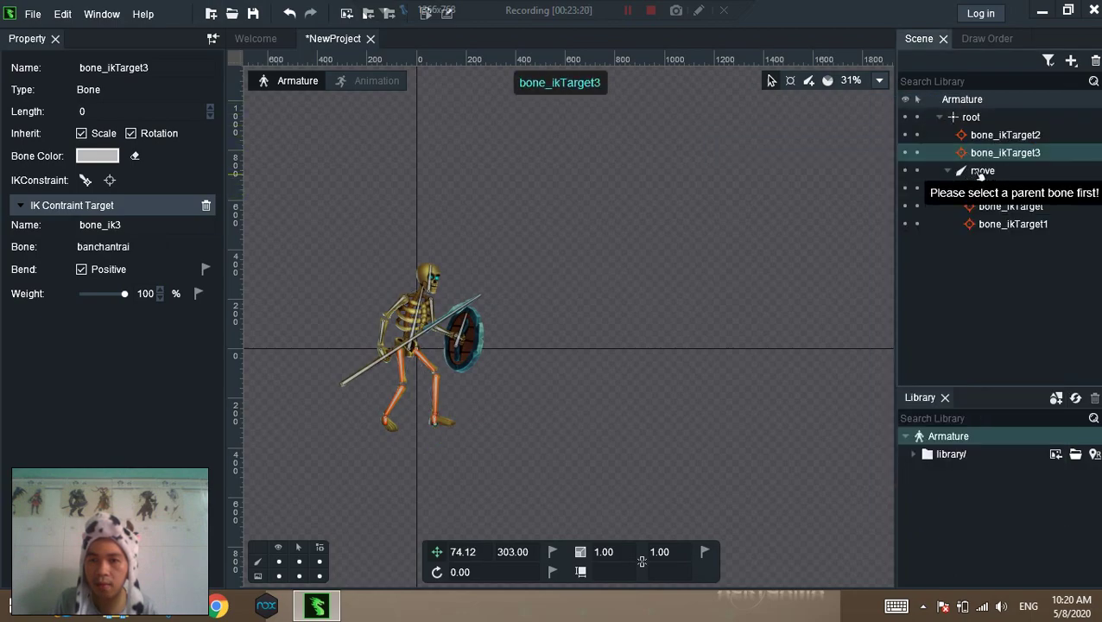
click(983, 188)
right_click(1004, 136)
click(951, 103)
click(971, 116)
click(990, 155)
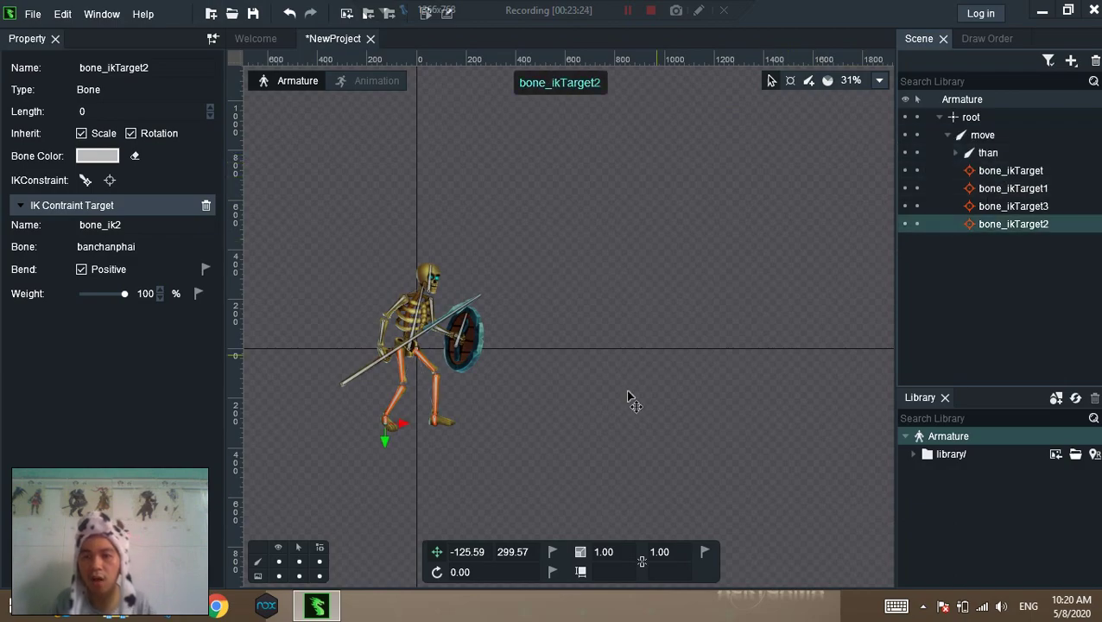
key(ctrl+s)
Return to animating jumb_super and key the move bone's translation, rotation and scale at frames 0 and 30
click(373, 87)
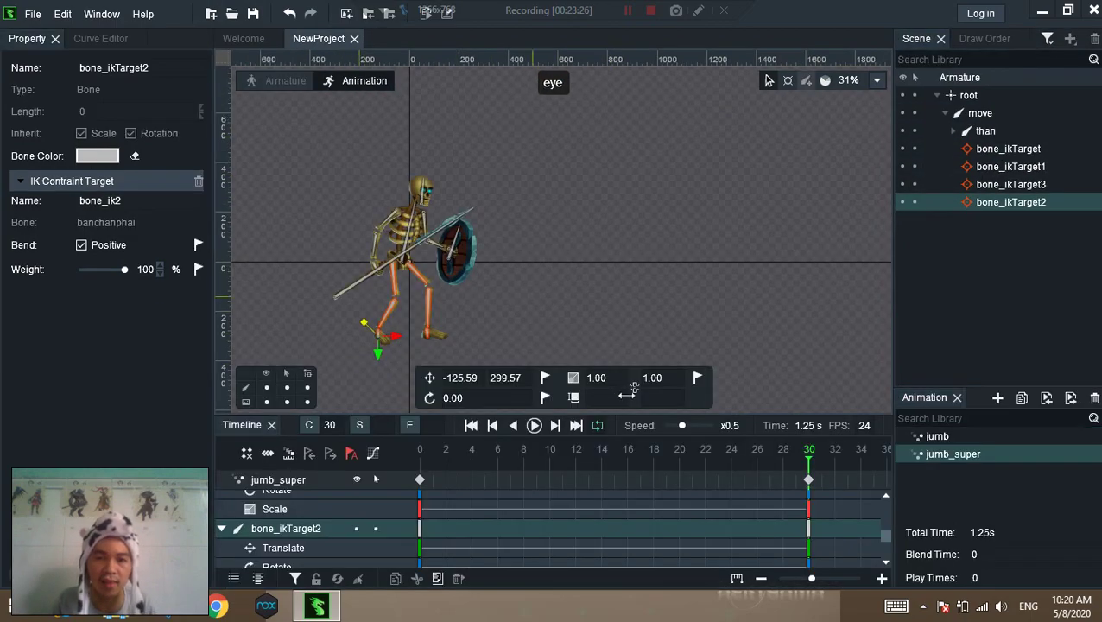
drag(894, 535, 893, 499)
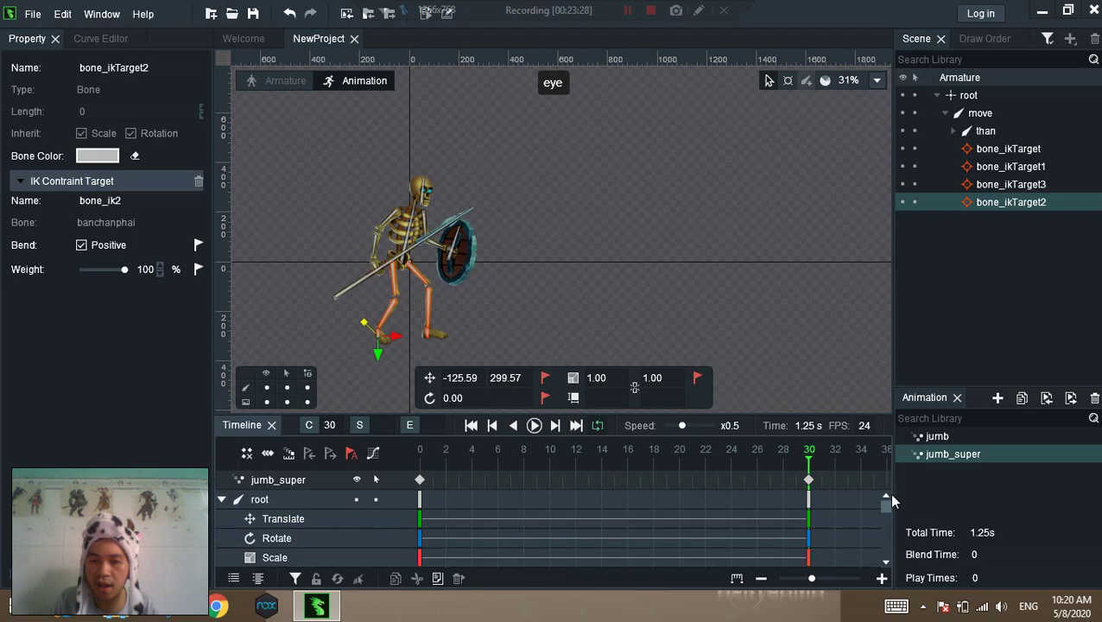
click(420, 457)
click(981, 114)
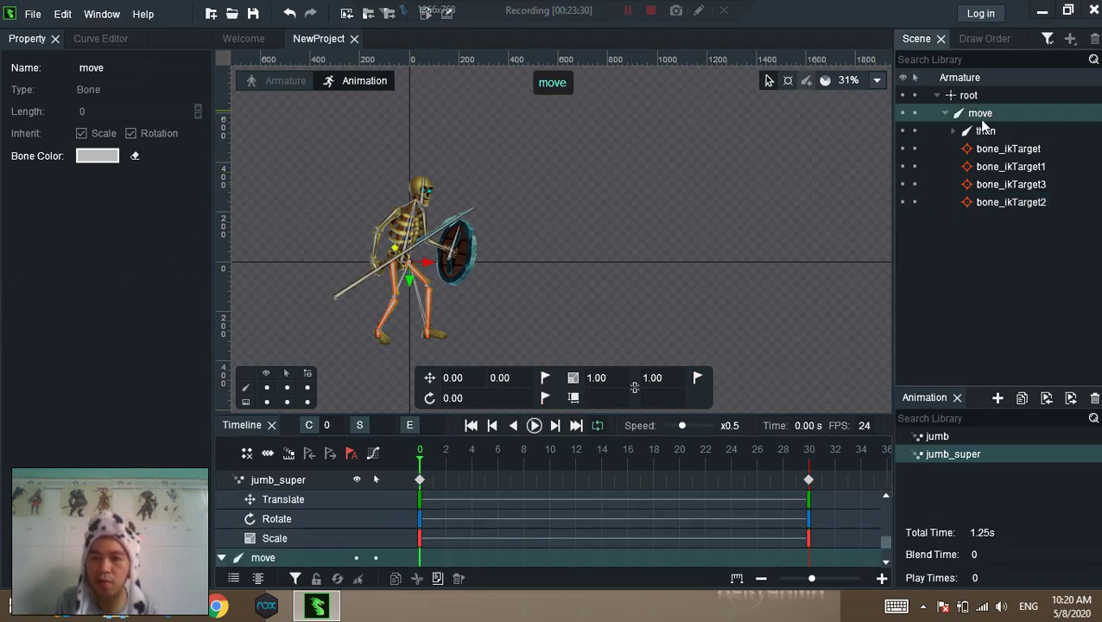
click(544, 378)
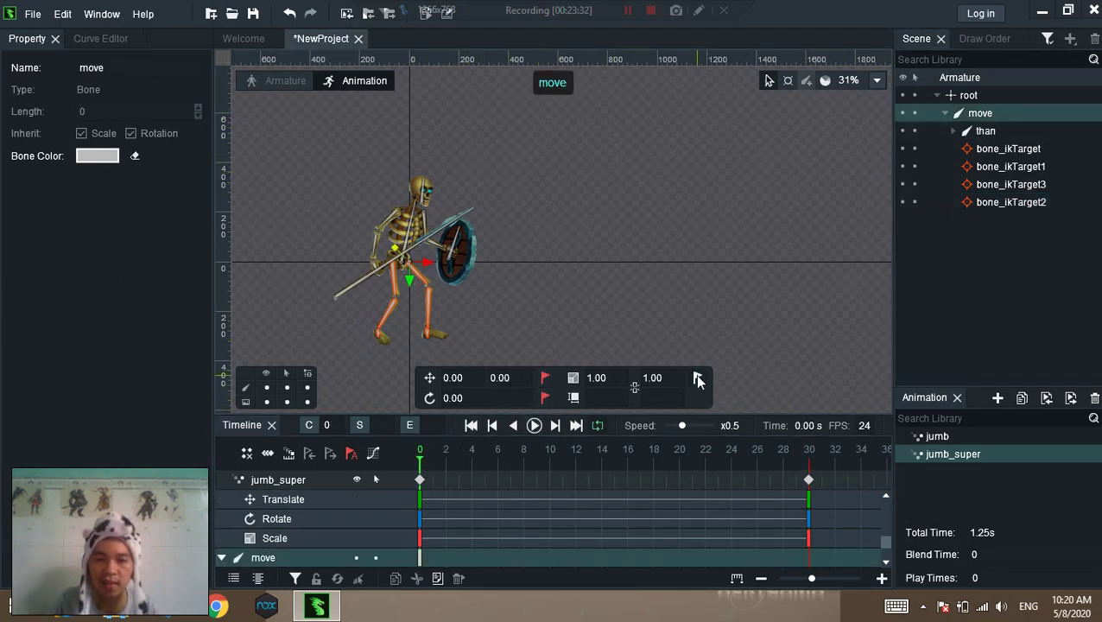
click(809, 480)
click(546, 379)
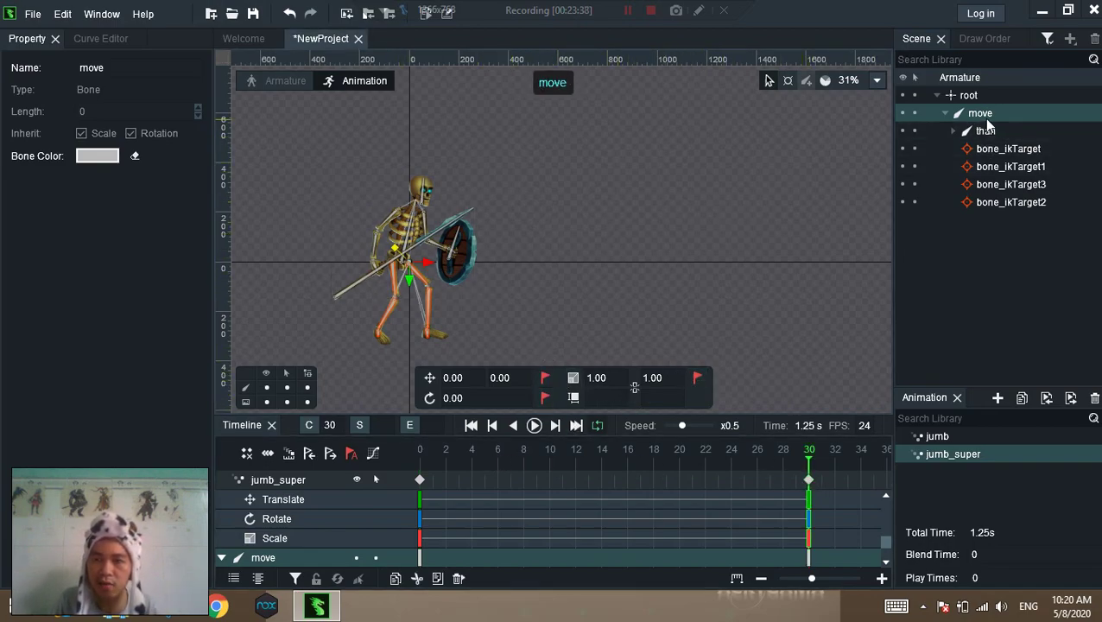
Shift the move bone forward along X by about 1600 units at frame 30 and preview the animation
drag(483, 264, 808, 300)
drag(663, 299, 563, 265)
click(535, 424)
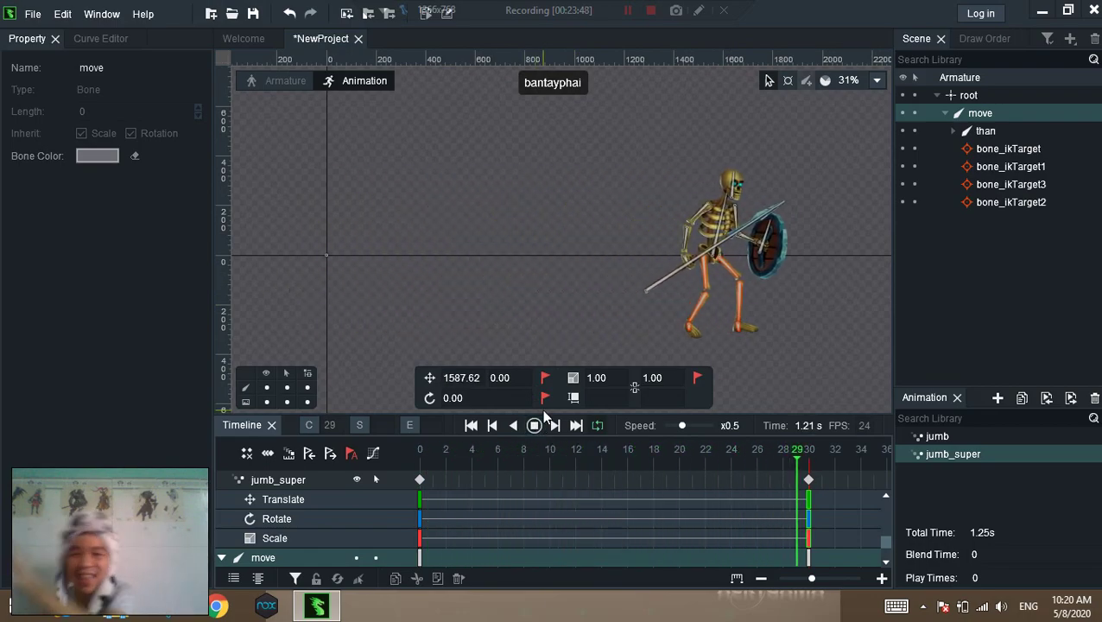
click(534, 425)
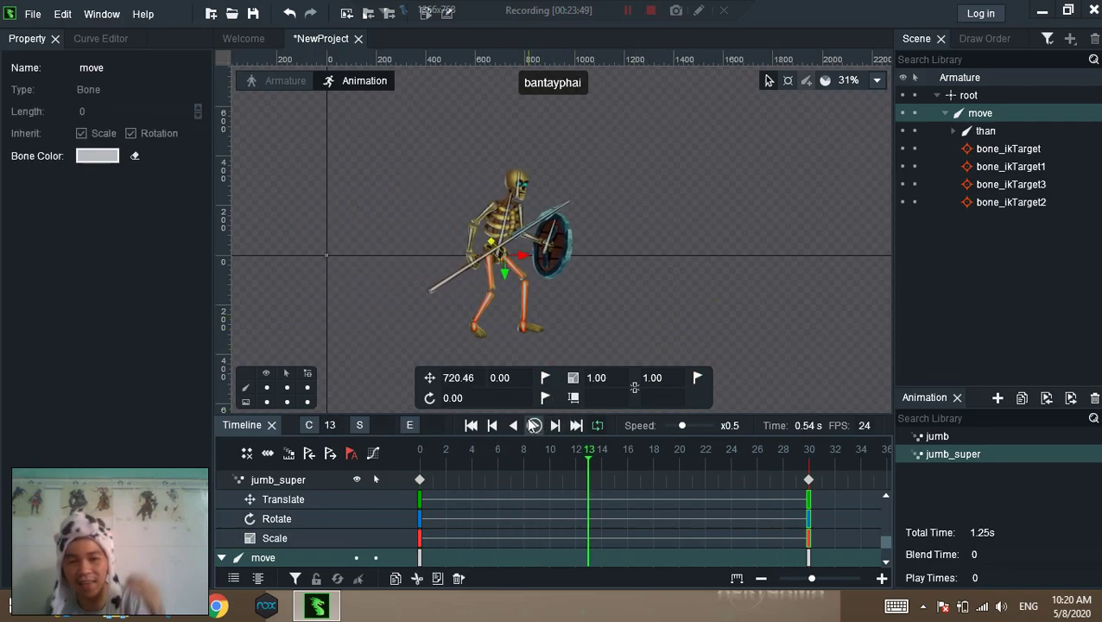
Copy all the frame 0 keyframes of jumb_super and paste them at frame 12
click(417, 452)
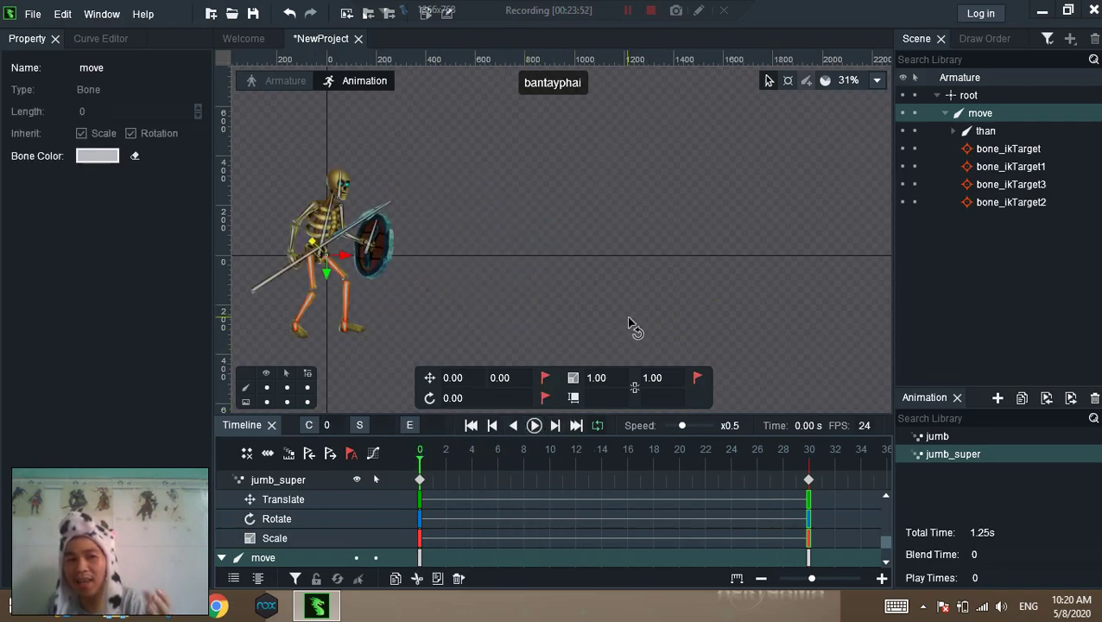
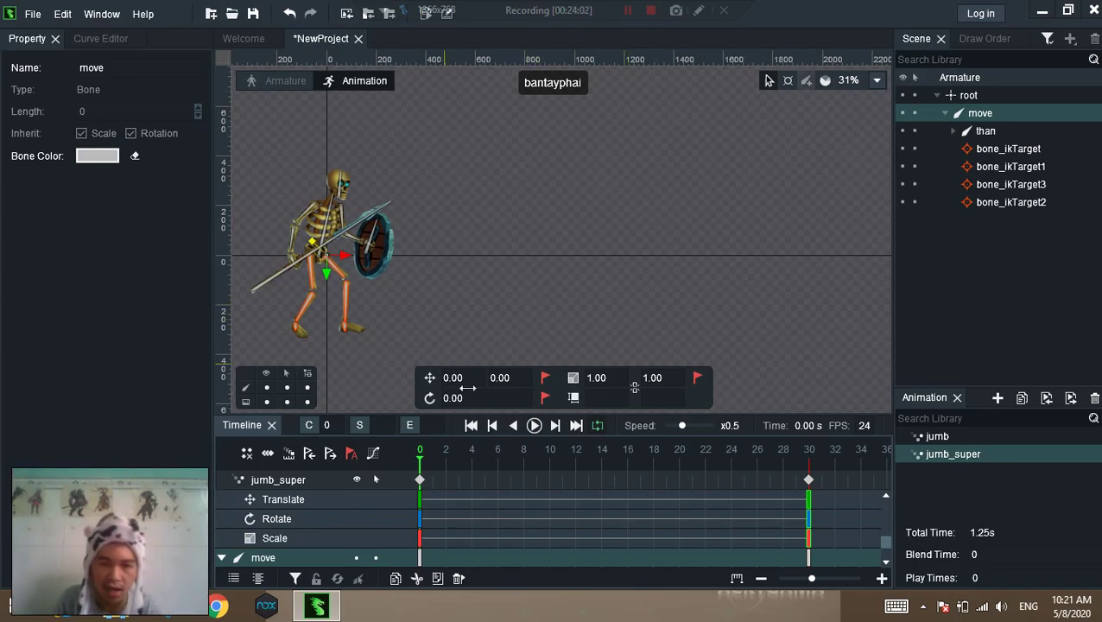
mouse_move(421, 465)
mouse_down()
mouse_move(496, 465)
mouse_move(417, 464)
mouse_up()
click(424, 481)
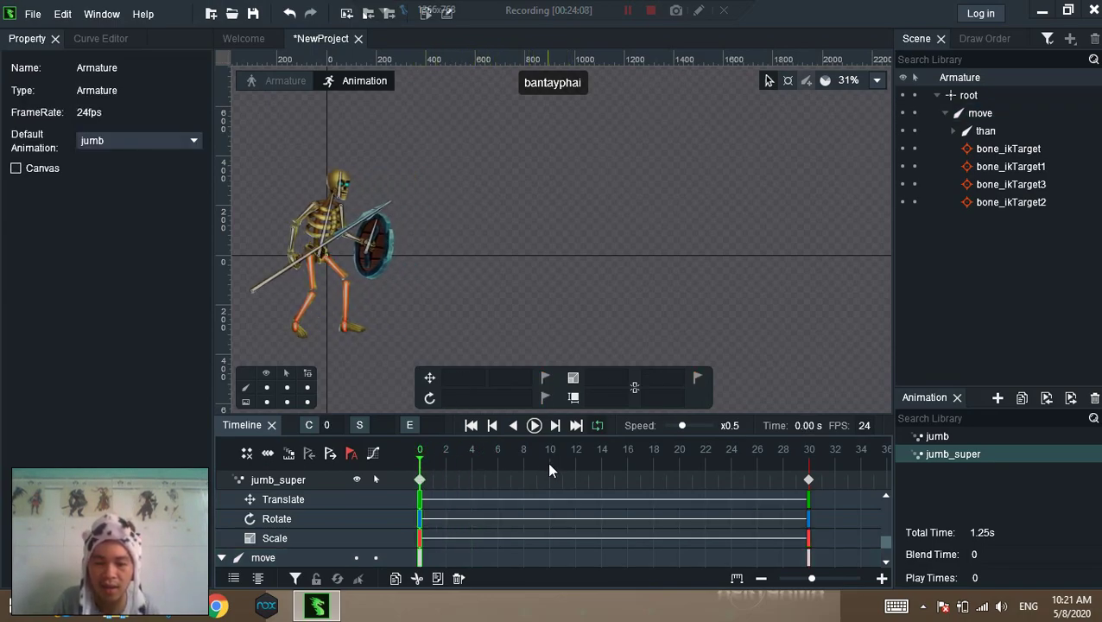
click(575, 466)
key(ctrl+v)
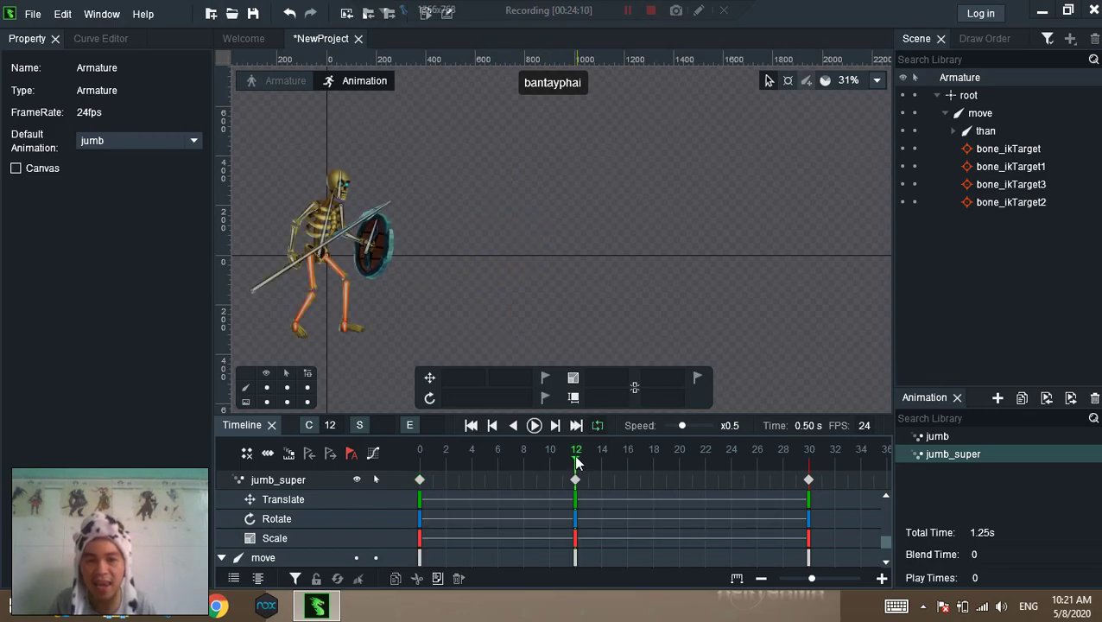
Copy all the frame 30 keyframes of jumb_super and paste them at frame 16
drag(427, 458, 498, 463)
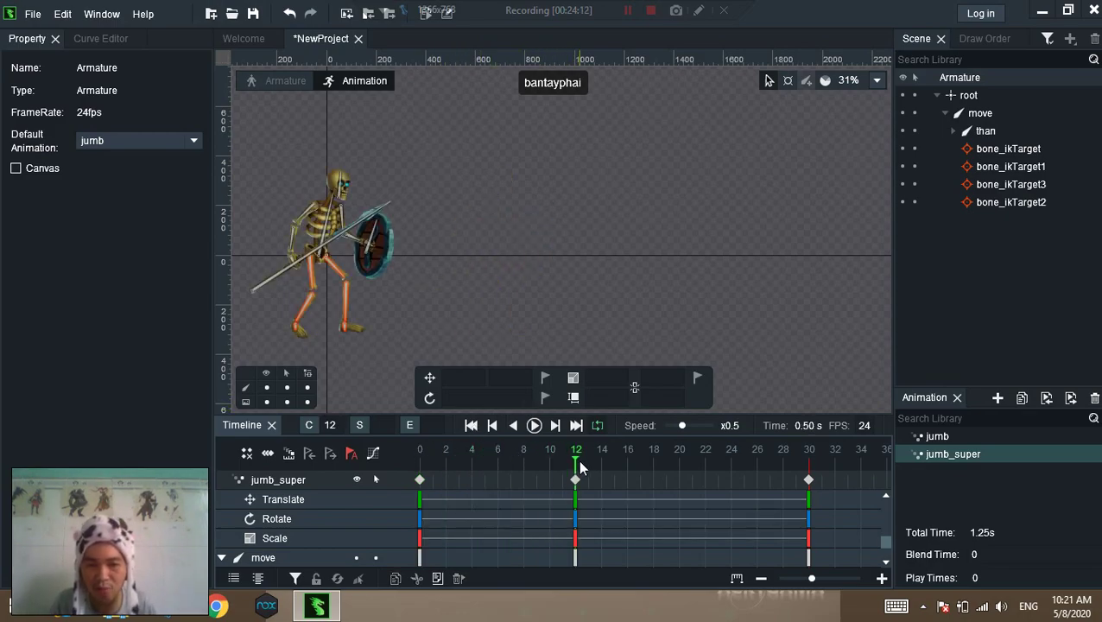
drag(584, 469, 628, 478)
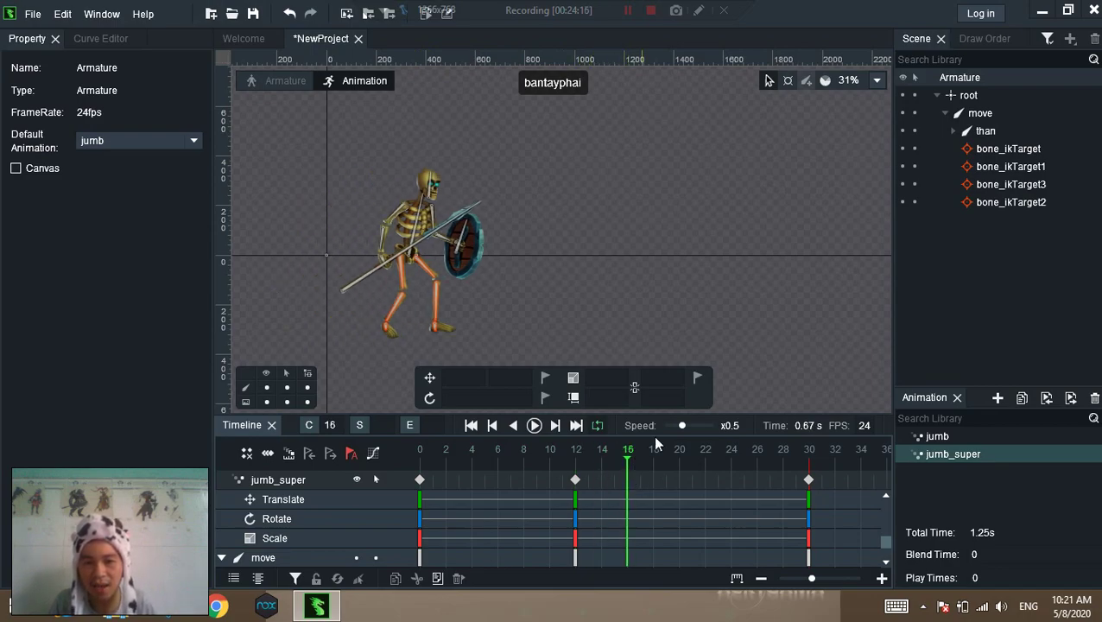
click(810, 481)
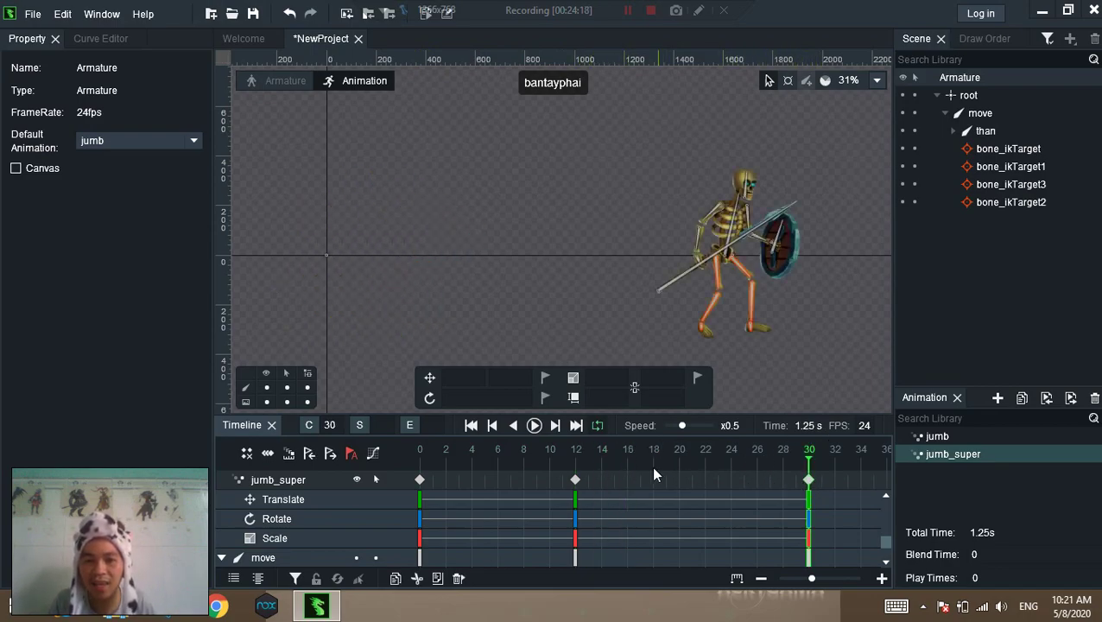
click(628, 466)
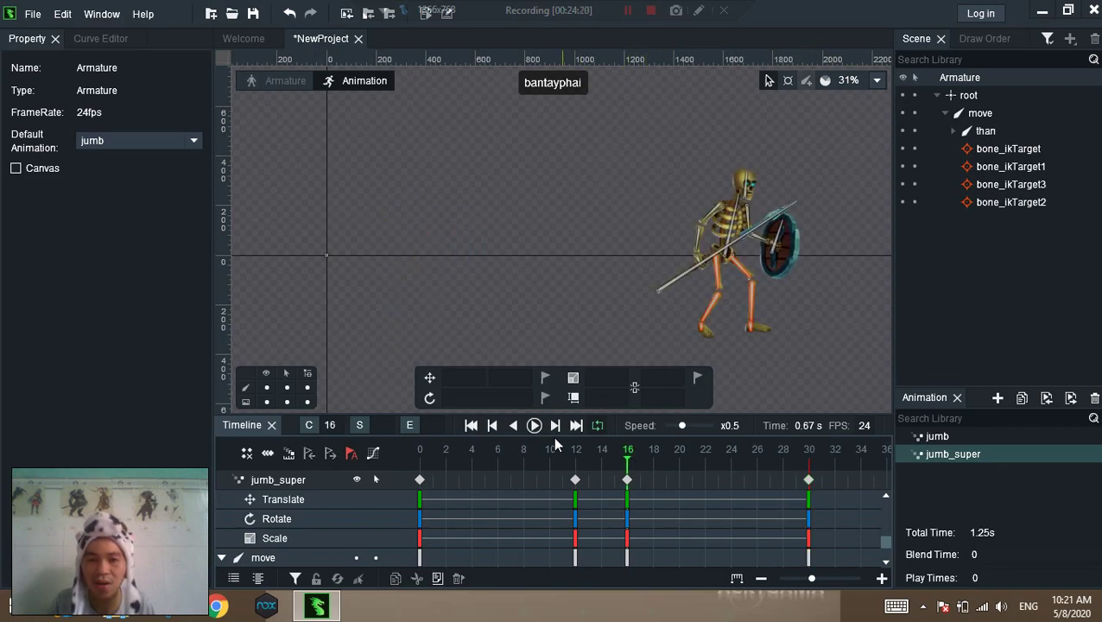
Preview the leap, shift the frame 16 keyframes to frame 14 and play the animation again
click(536, 427)
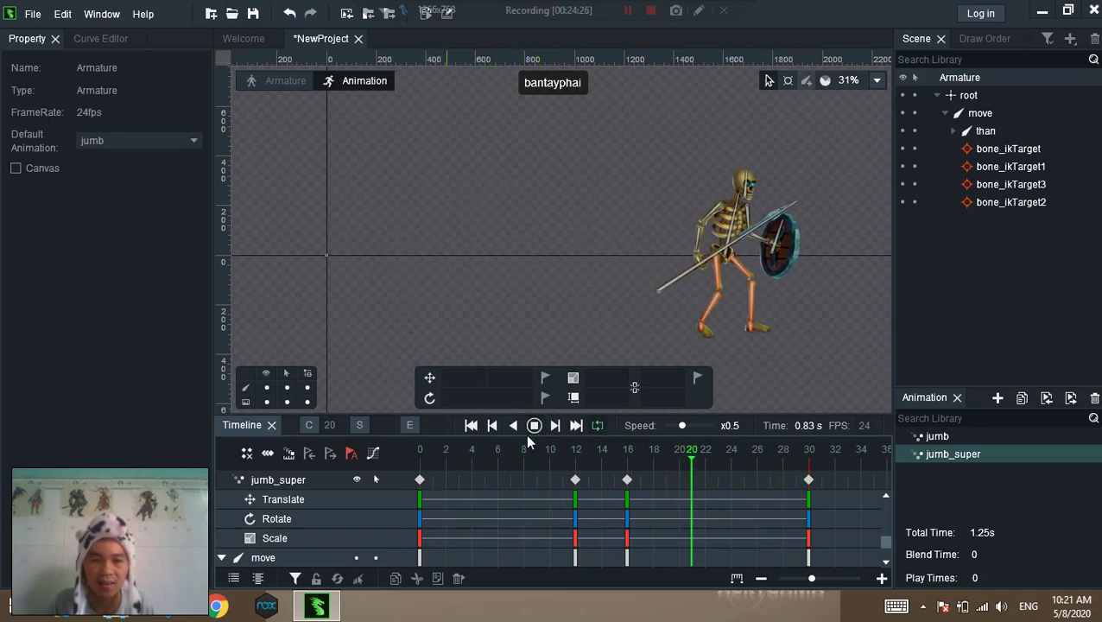
key(space)
drag(628, 482, 579, 464)
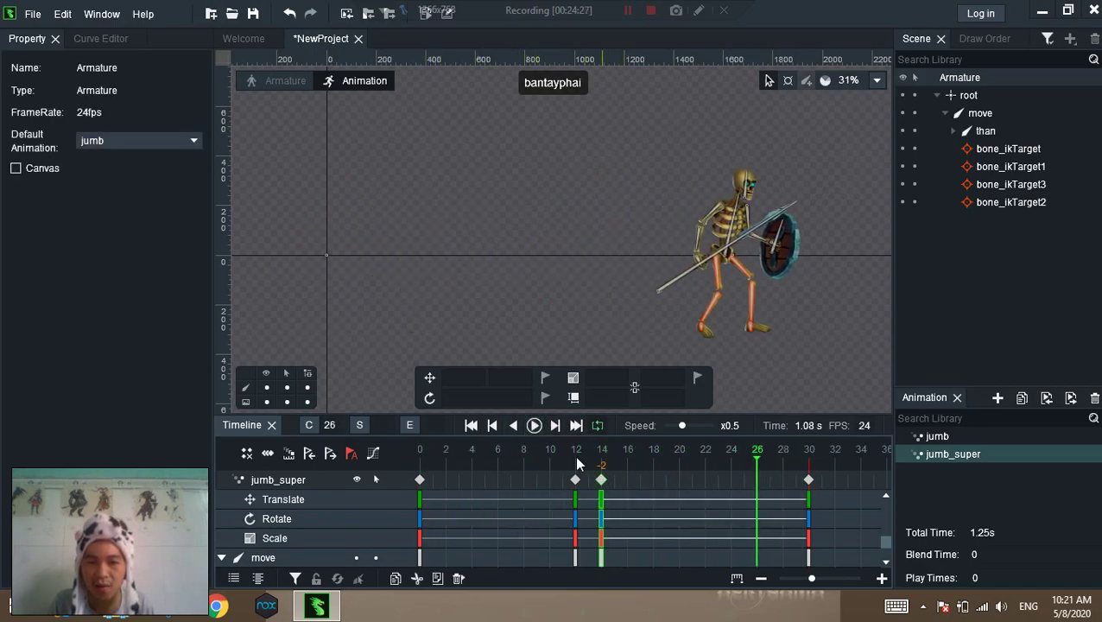
click(535, 425)
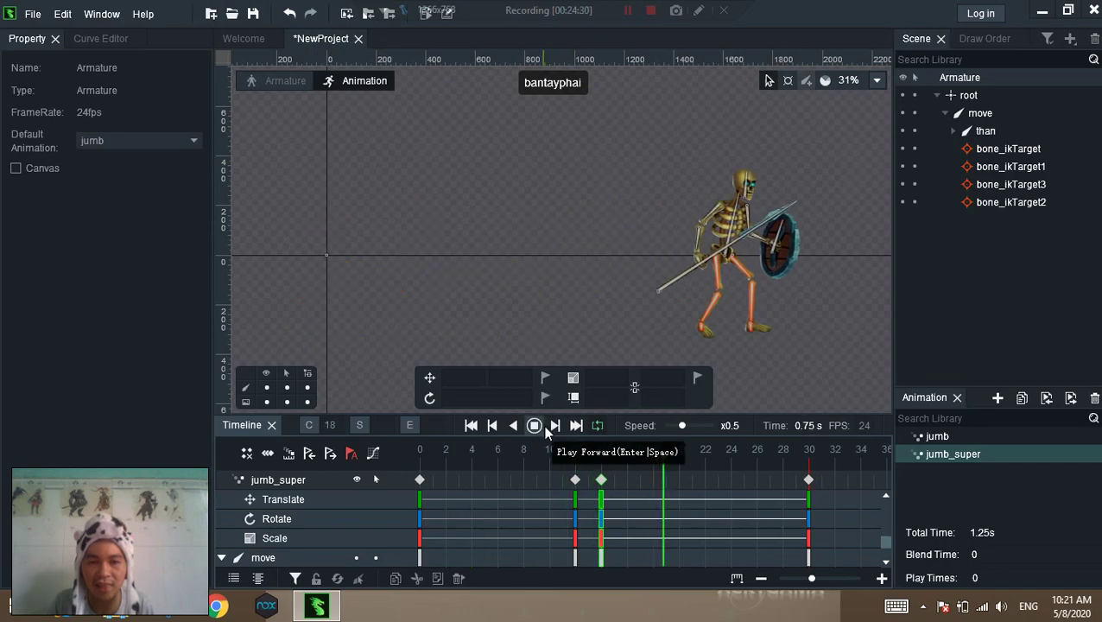
key(space)
Shift the final keyframes from frame 30 to frame 22 and preview the shortened animation
drag(810, 482, 700, 475)
click(533, 427)
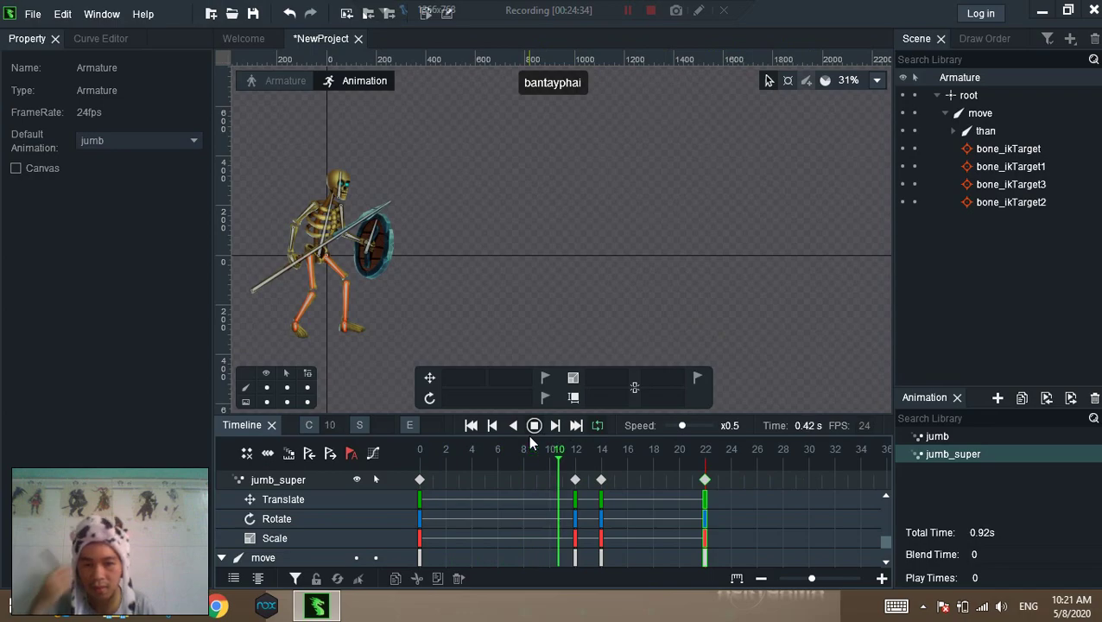
click(534, 425)
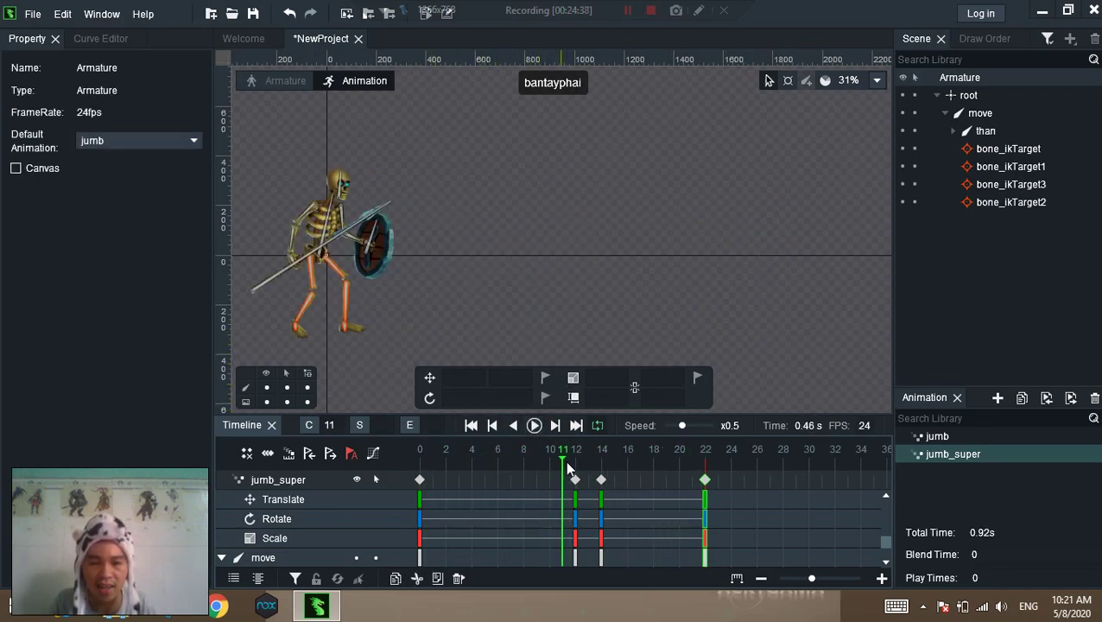
At frame 12, lower the than bone into a forward crouch at about X 81.72, Y 98.25
drag(438, 268, 562, 229)
scroll(381, 396, up, 4)
click(470, 179)
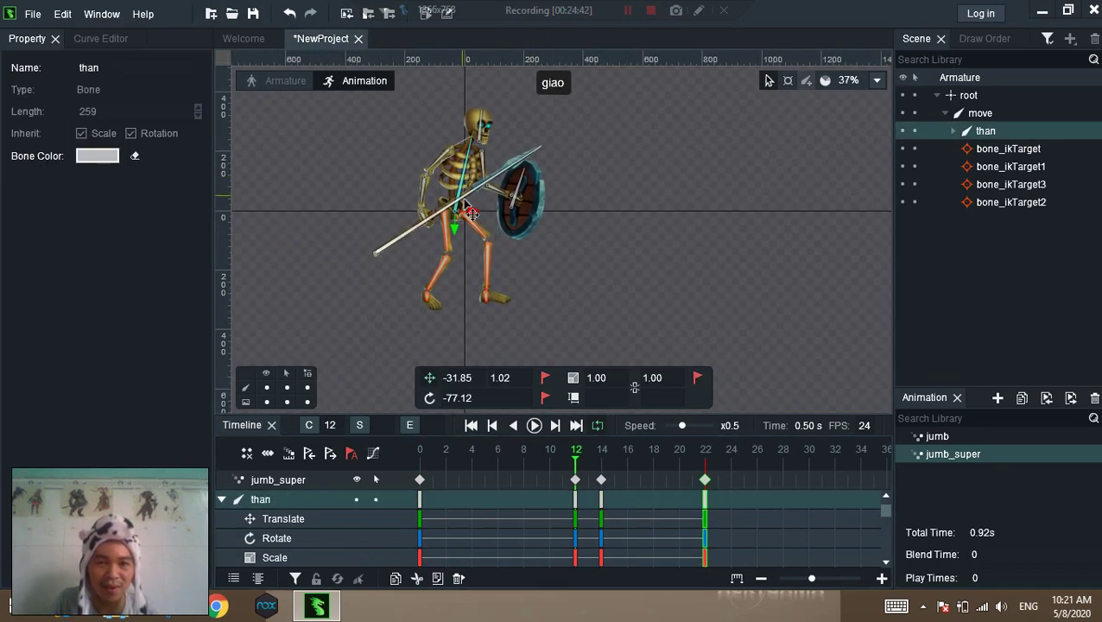
drag(488, 239, 516, 259)
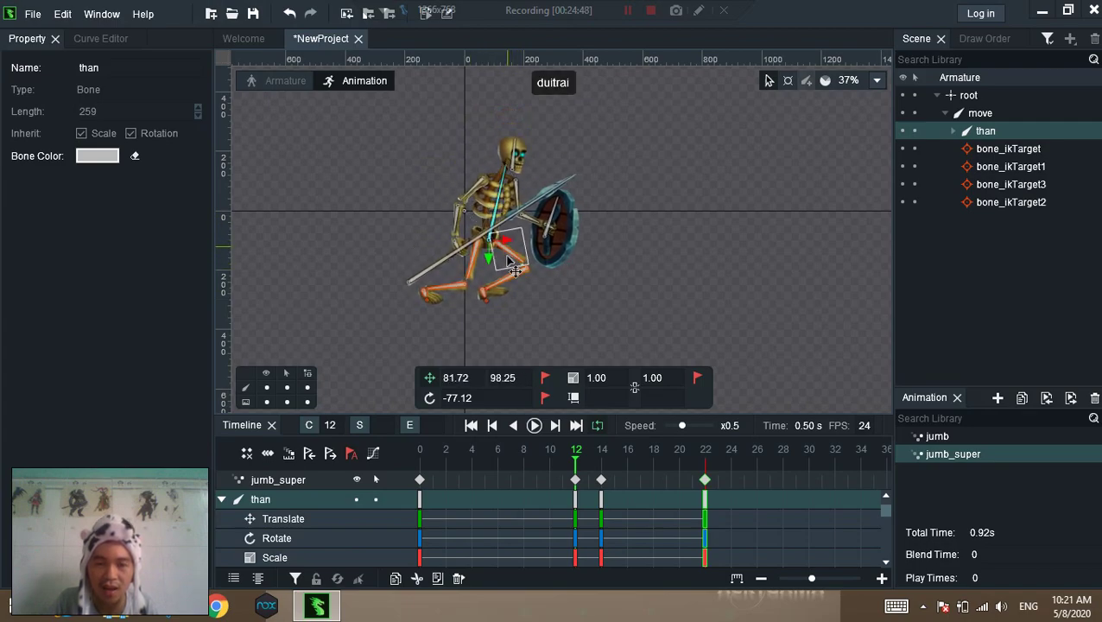
At frame 12, lean the than bone forward to about -37.66 and level the spear by rotating bantayphai to about -3.13
drag(430, 402, 757, 398)
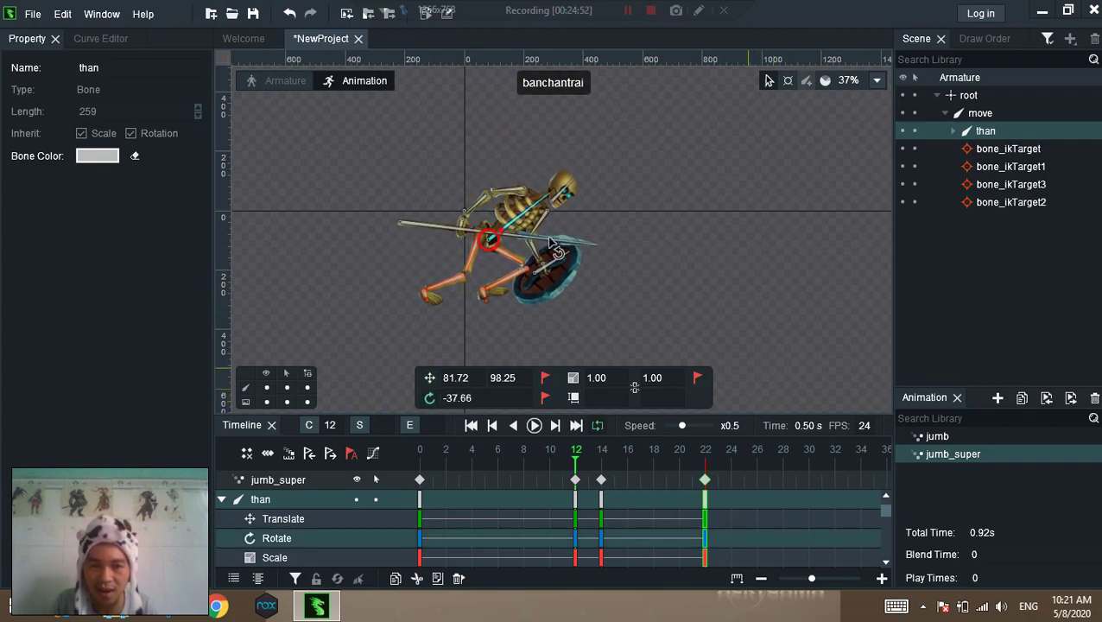
scroll(638, 218, up, 5)
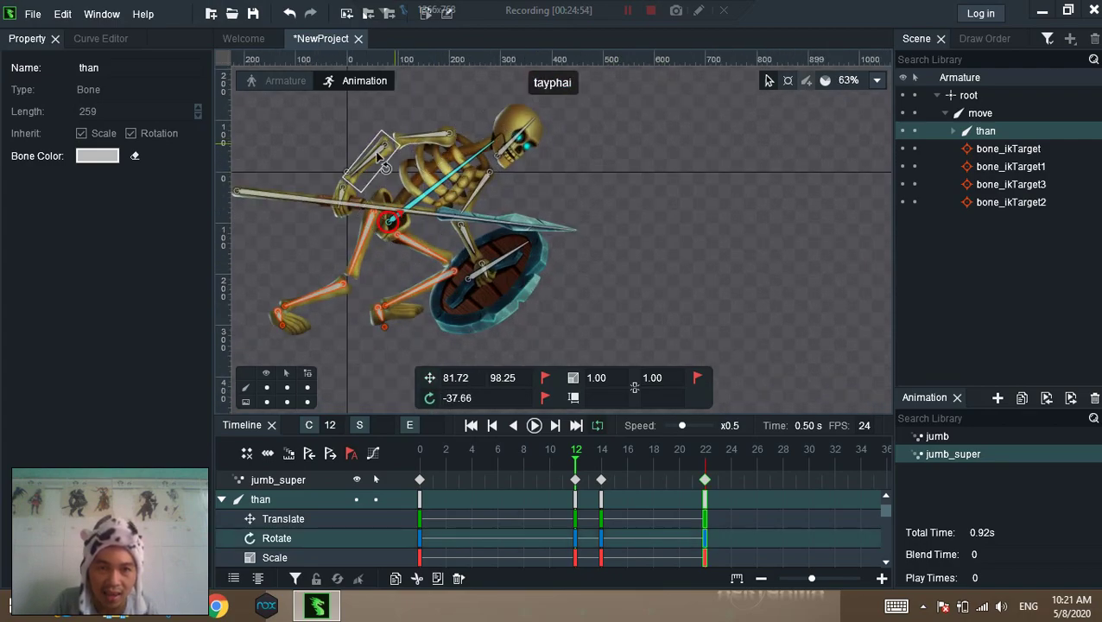
click(383, 149)
drag(694, 260, 570, 304)
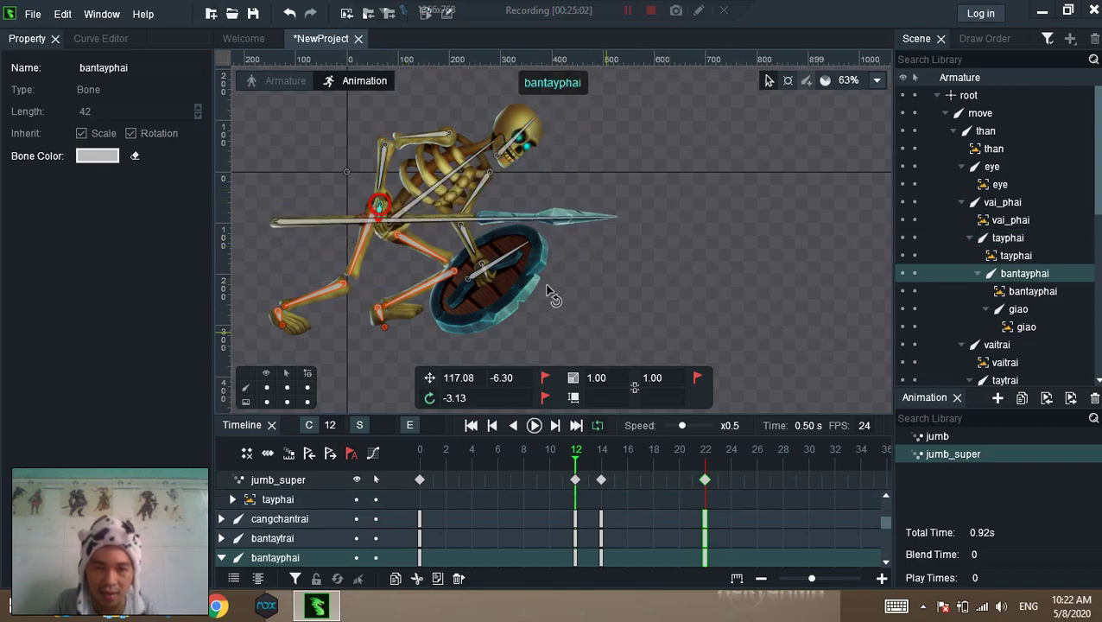
Rotate the shield arm bones taytrai and vaitrai, bringing vaitrai to about -146.38, and raise the head by rotating eye to about -42.01
click(472, 246)
drag(687, 298, 703, 192)
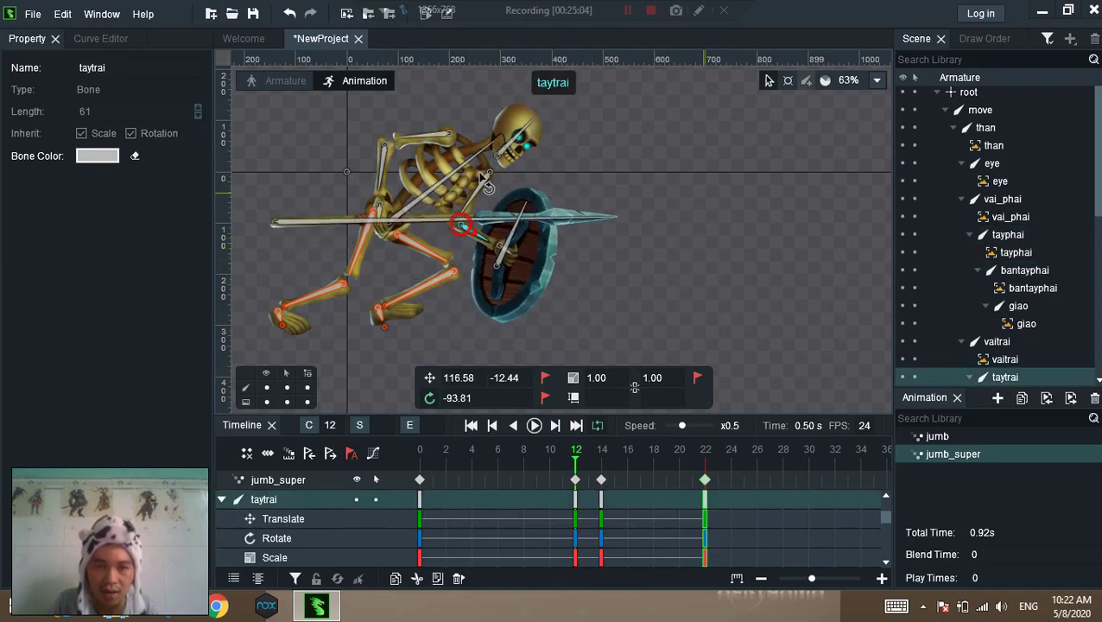
drag(483, 186, 603, 280)
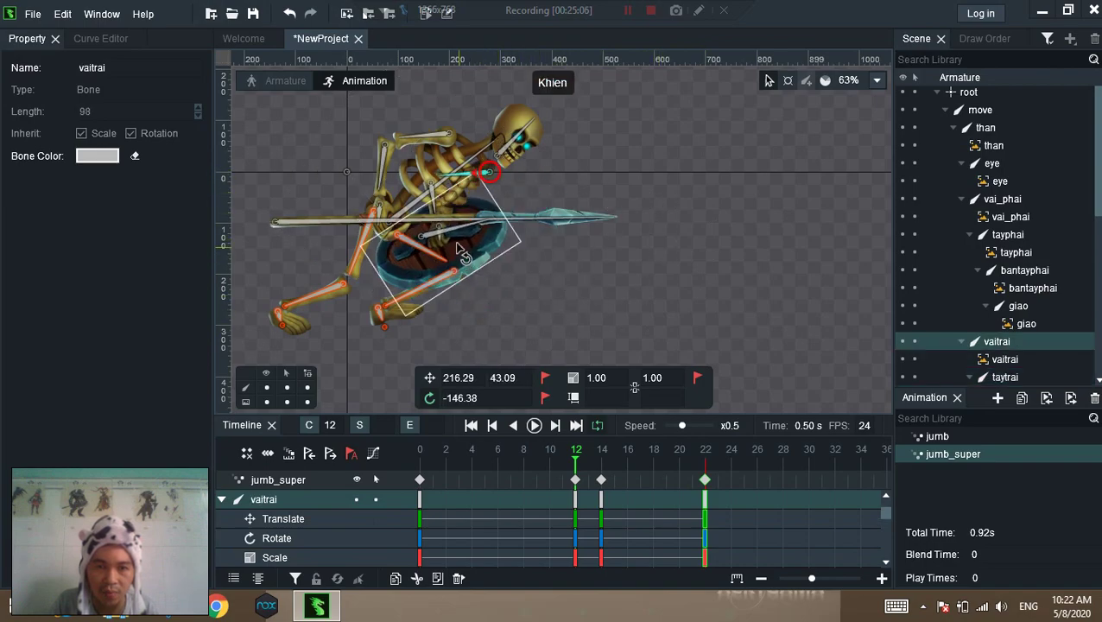
click(508, 149)
drag(676, 283, 722, 192)
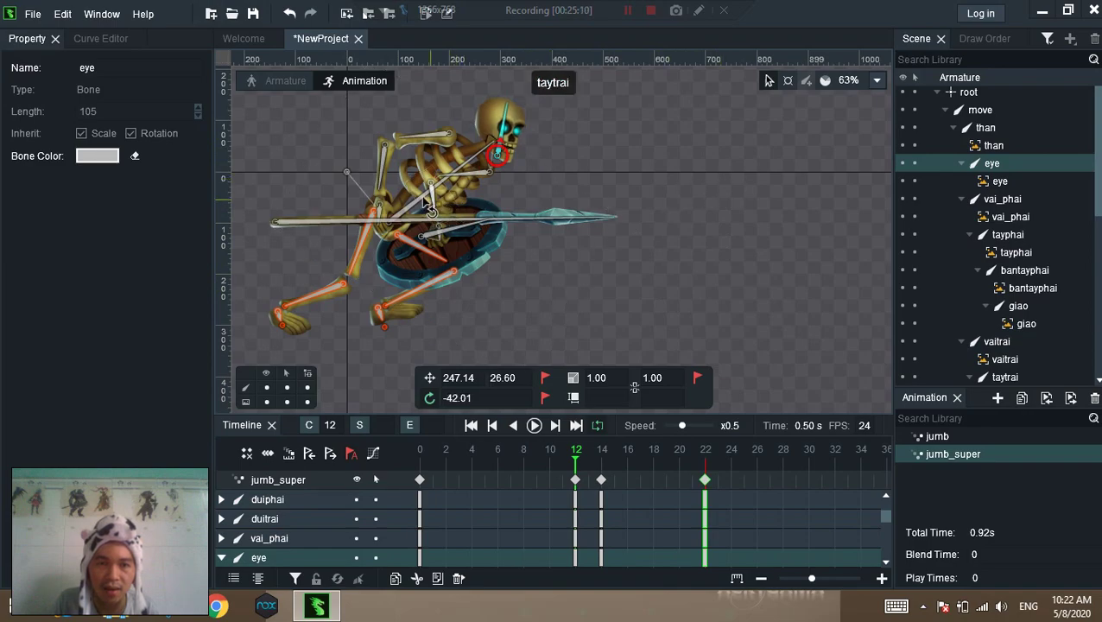
Lower than to about Y 136.19 and place foot targets bone_ikTarget3 at about 59.89, 309.33 and bone_ikTarget2 at about -135.08, 296.41
click(451, 180)
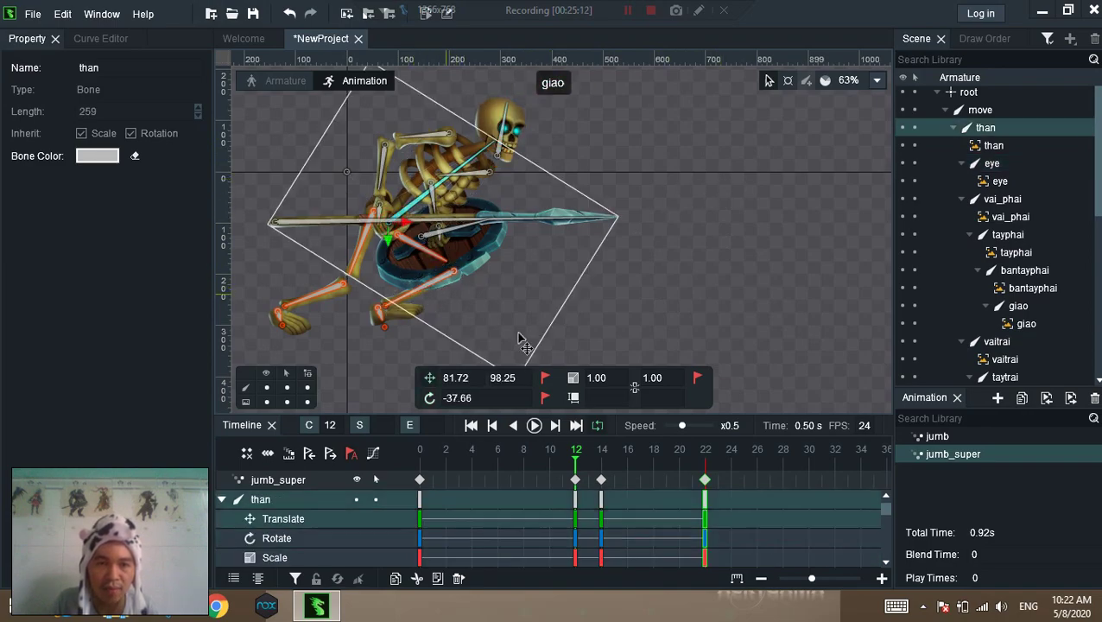
drag(433, 325, 394, 348)
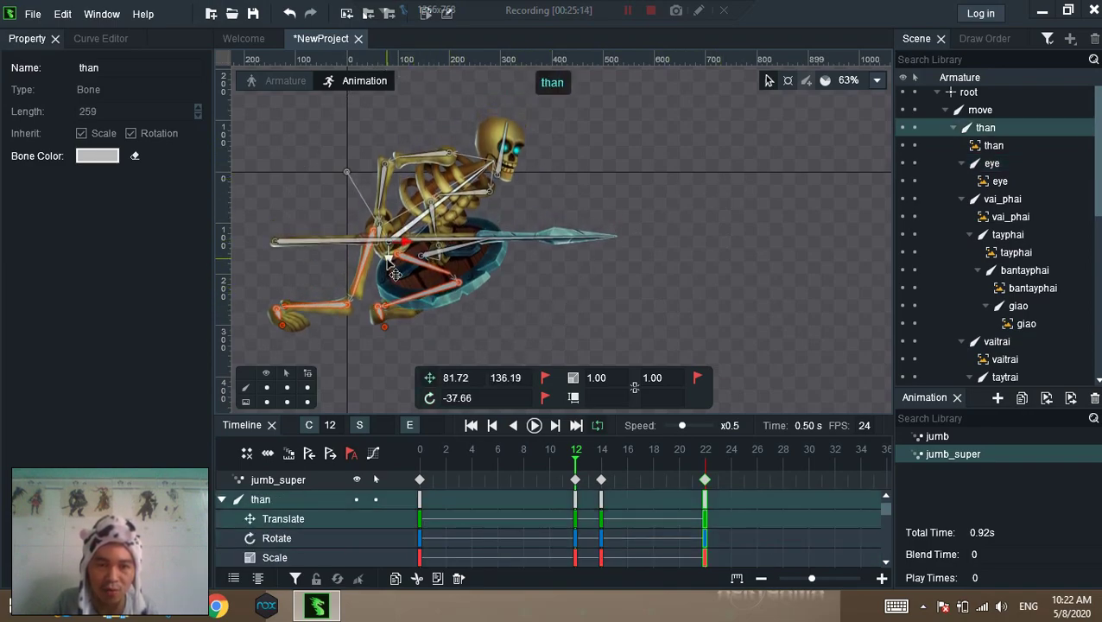
click(385, 327)
click(382, 322)
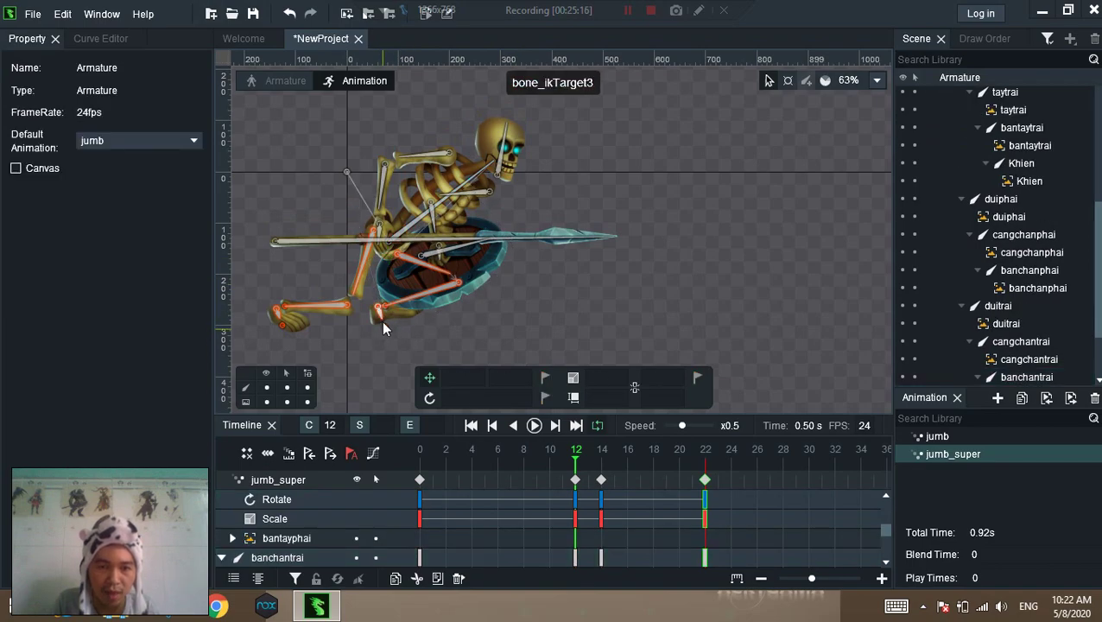
click(384, 327)
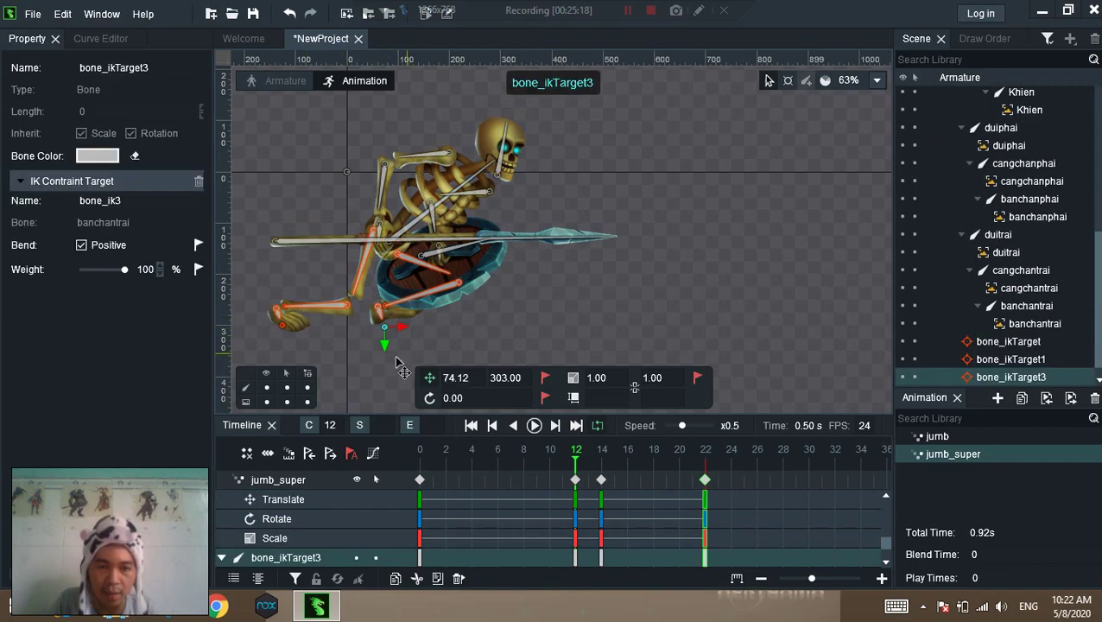
drag(377, 383, 373, 388)
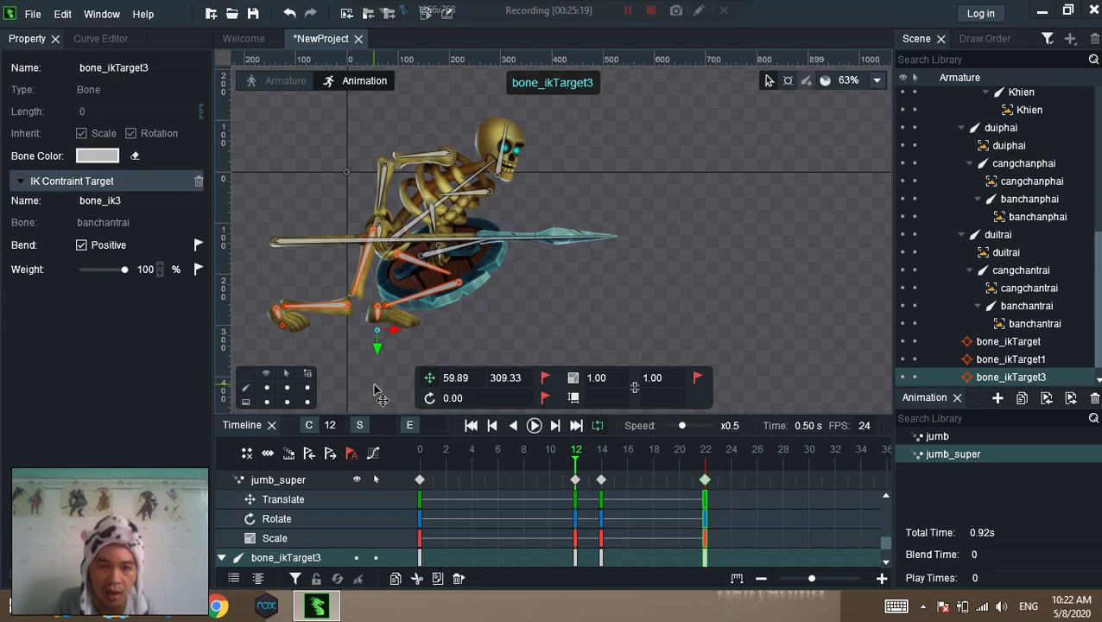
click(281, 327)
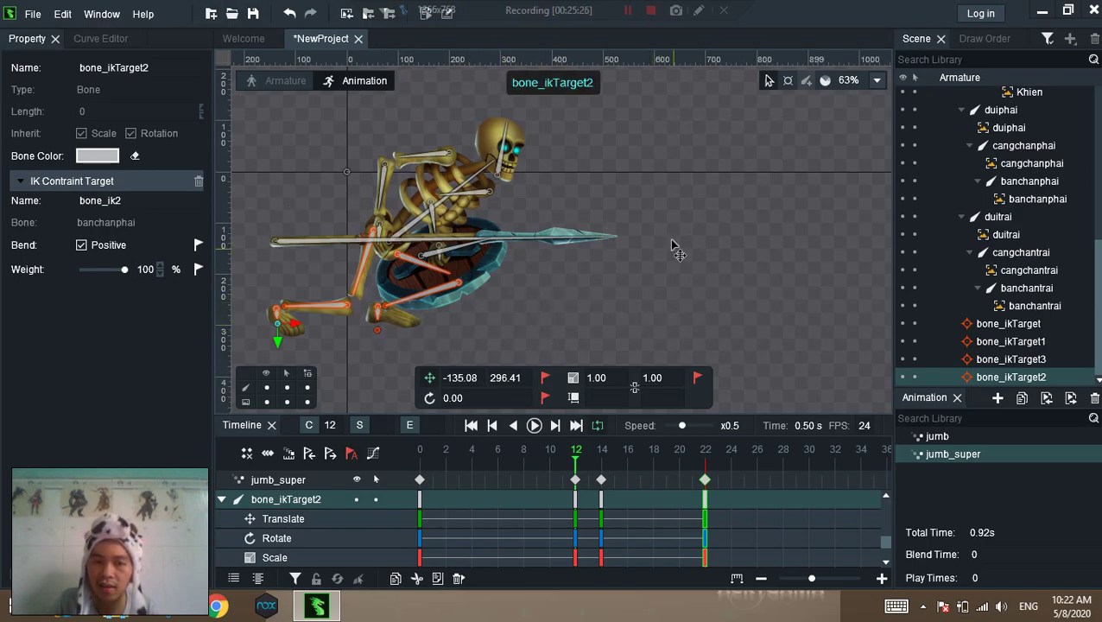
Preview the animation and scrub from frame 0 to frame 12 to check the crouch
scroll(661, 276, down, 5)
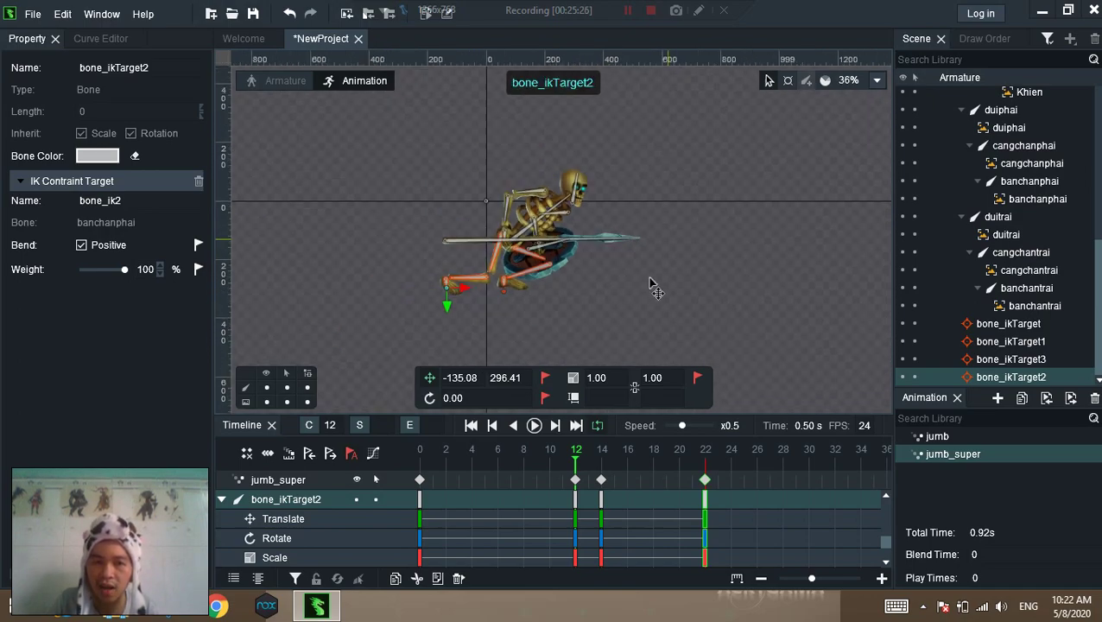
click(532, 427)
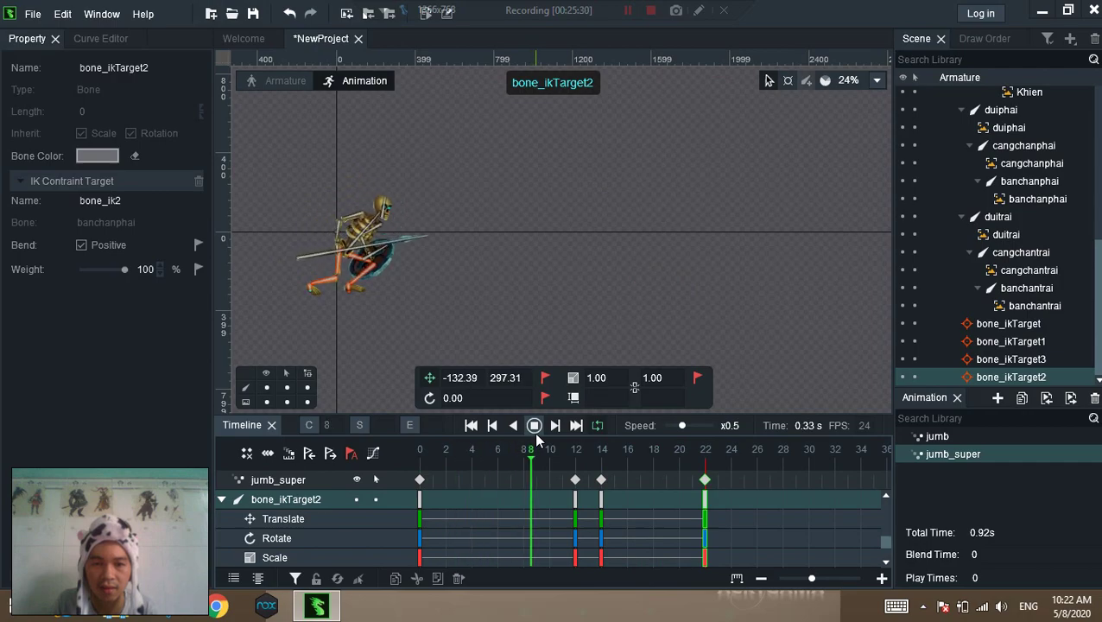
click(417, 464)
drag(417, 464, 581, 469)
Copy all the frame 12 keyframes and paste them over frame 14
click(591, 479)
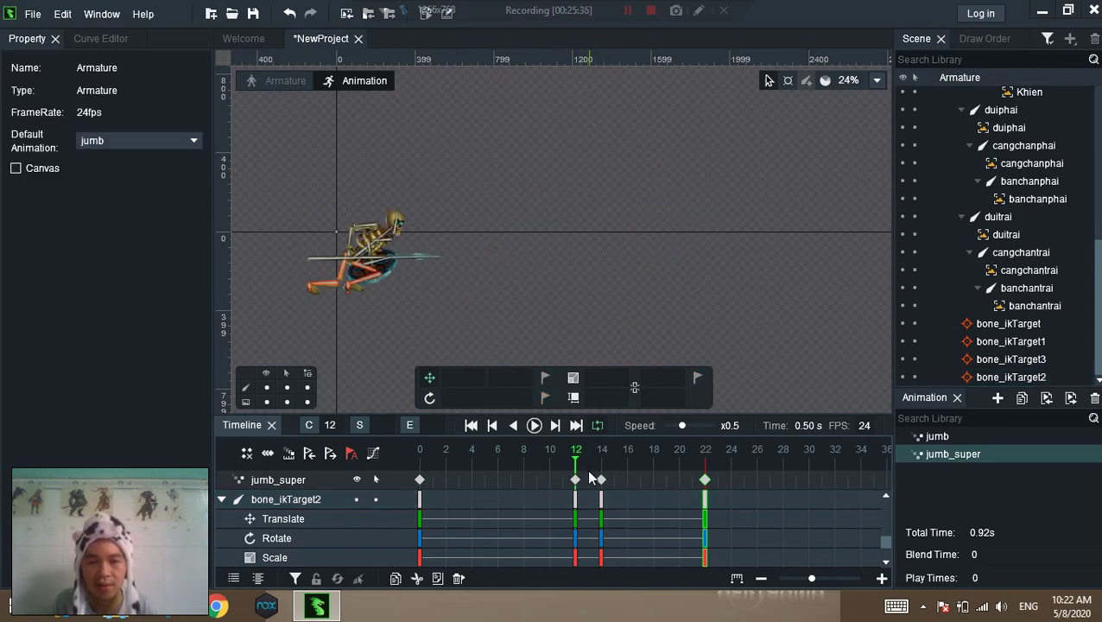
click(576, 479)
click(601, 477)
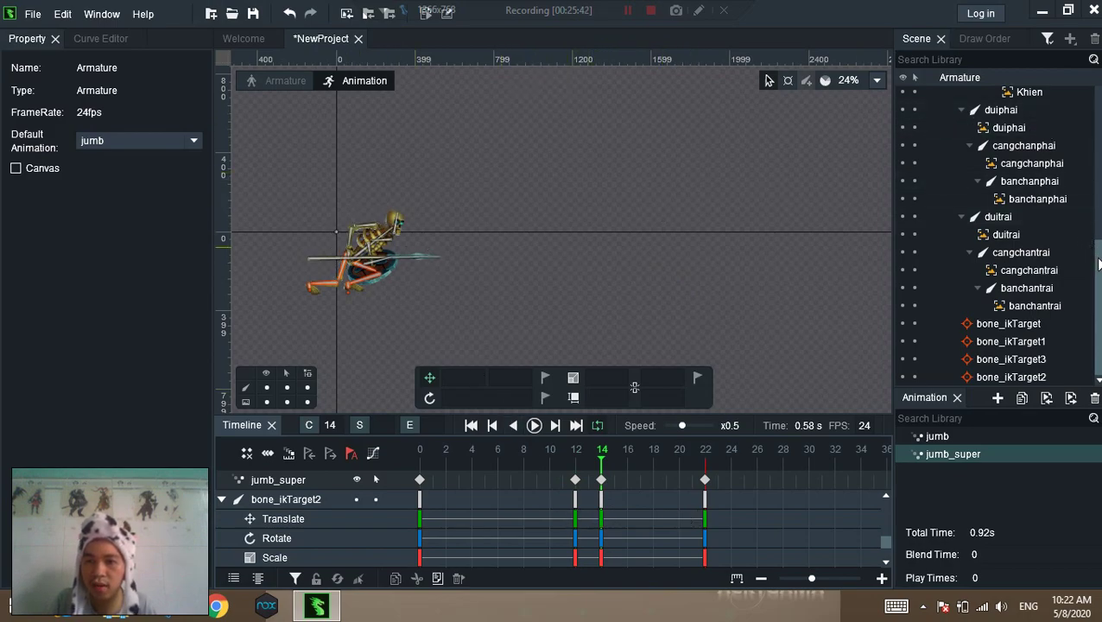
scroll(994, 216, up, 5)
drag(415, 458, 579, 467)
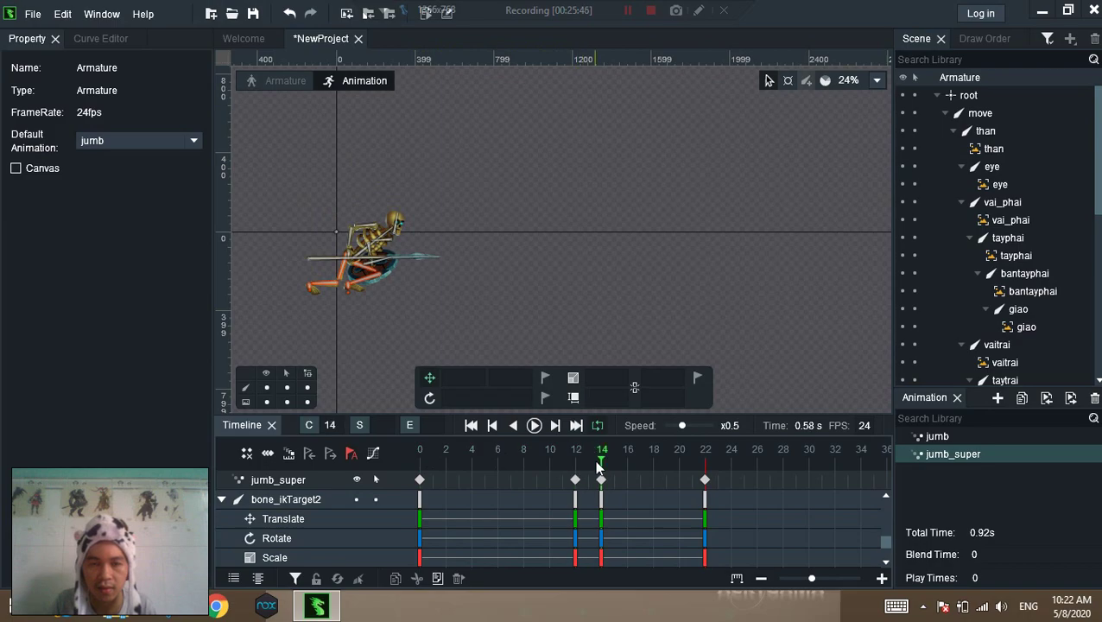
At frame 14, shift the move bone forward to about X 1968.15 while keeping Y at 0.00
click(981, 113)
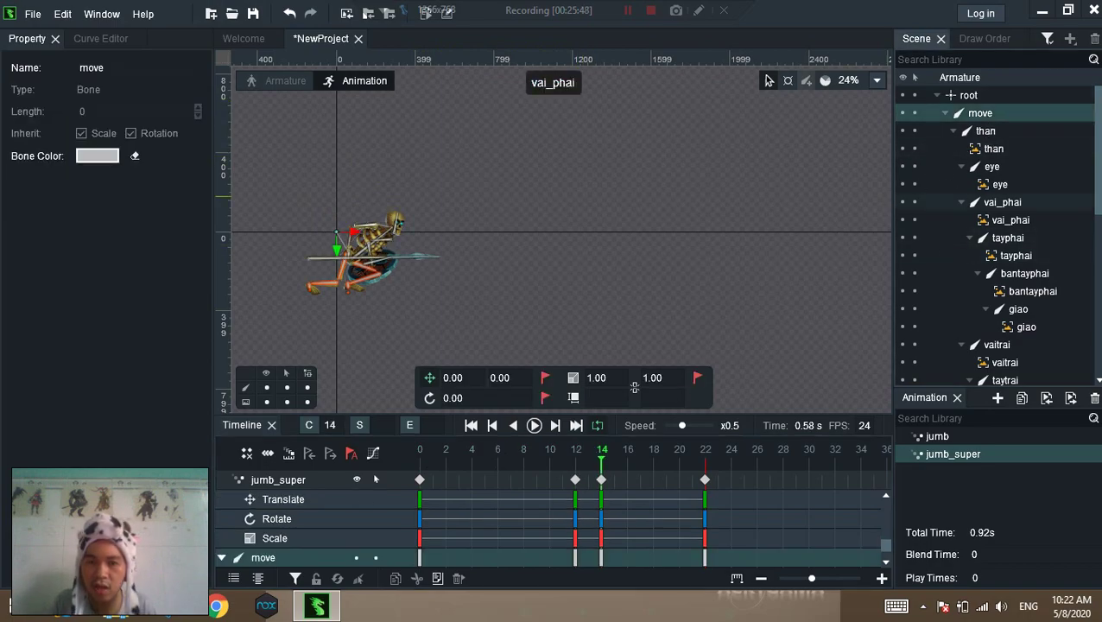
click(418, 311)
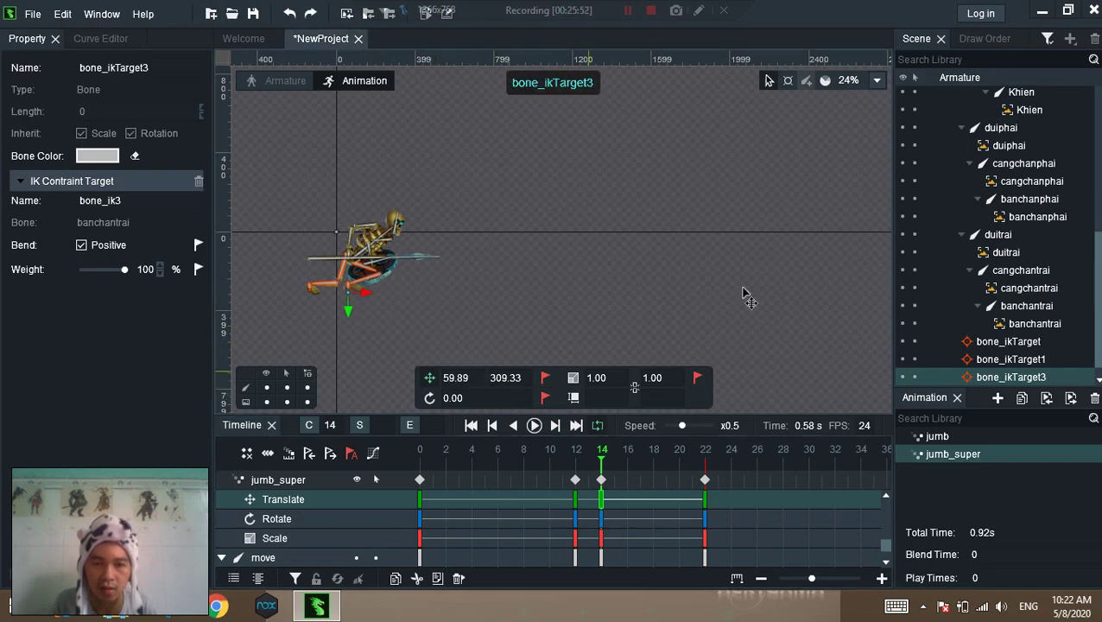
click(1090, 270)
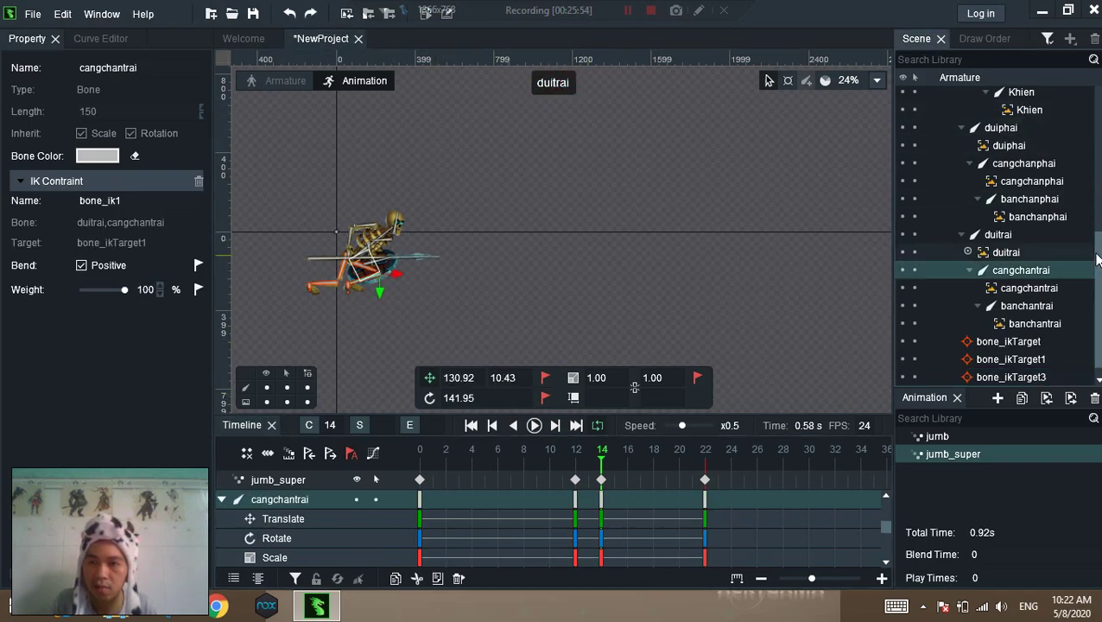
scroll(1096, 259, up, 10)
click(980, 113)
drag(356, 244, 746, 245)
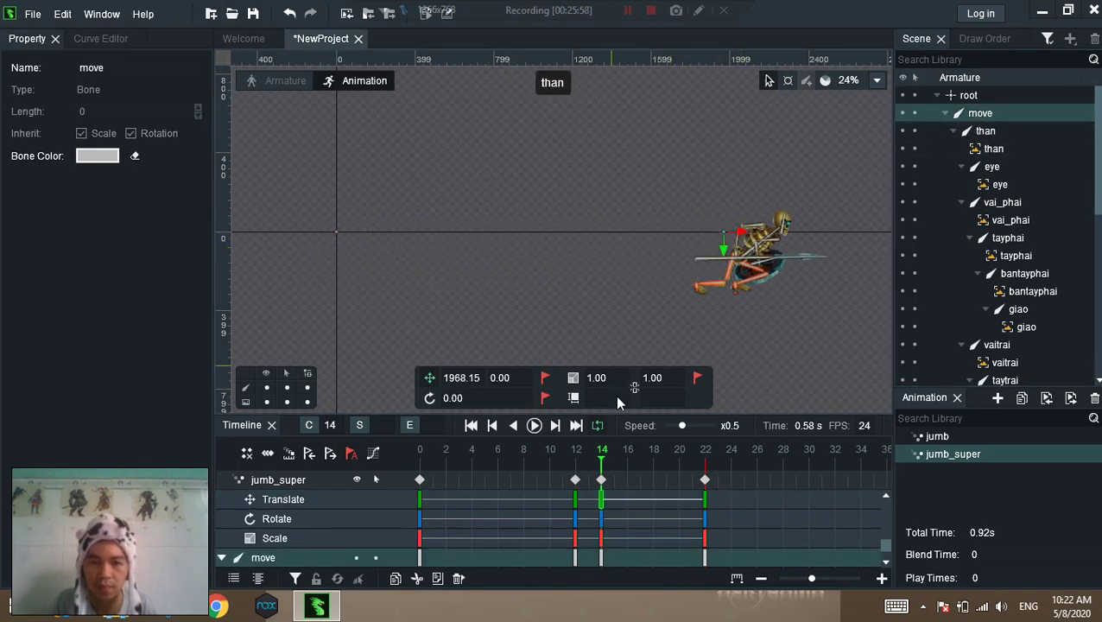
Play the animation and compare the character's position at frames 12 and 14
click(533, 426)
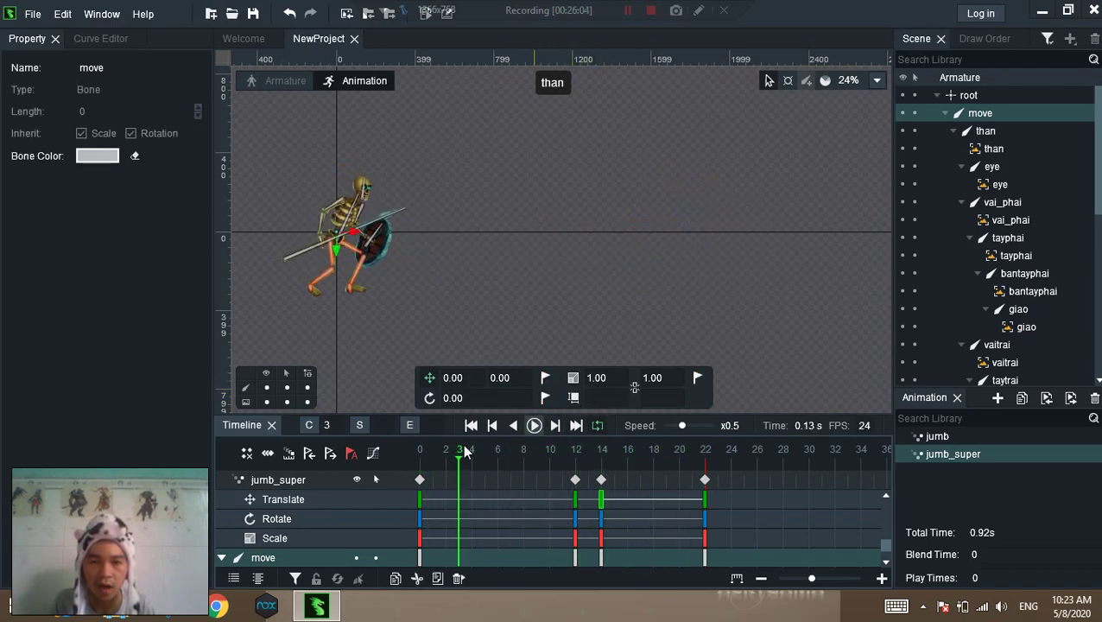
click(684, 465)
drag(684, 465, 603, 467)
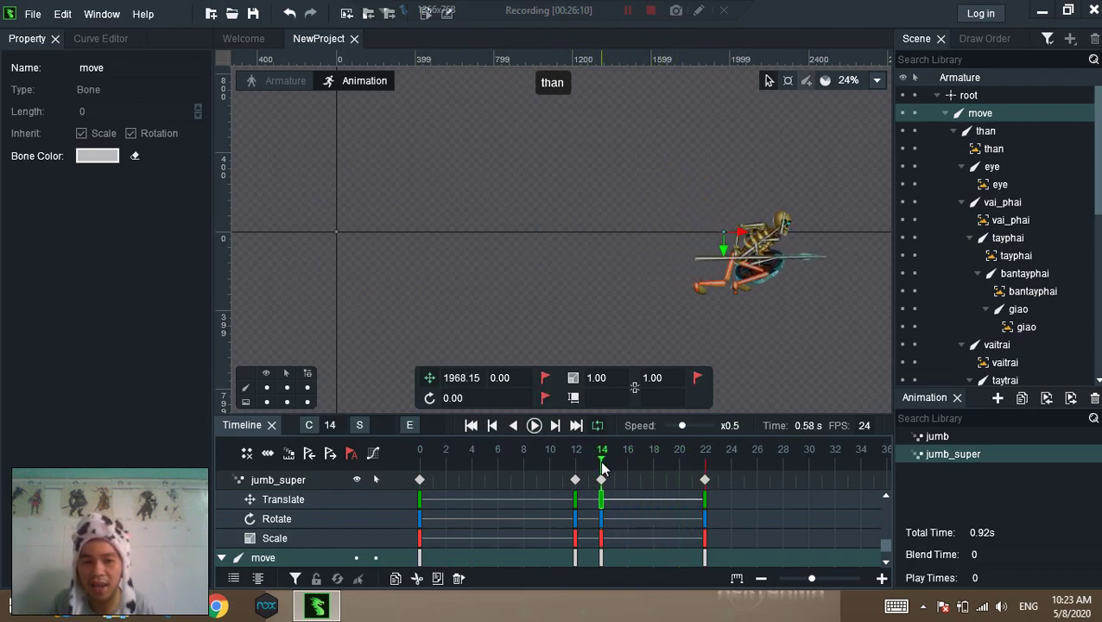
click(575, 467)
click(603, 467)
mouse_move(611, 468)
mouse_down()
mouse_move(705, 472)
mouse_move(610, 468)
mouse_up()
Copy all the frame 14 keyframes and paste them at frame 16
click(603, 482)
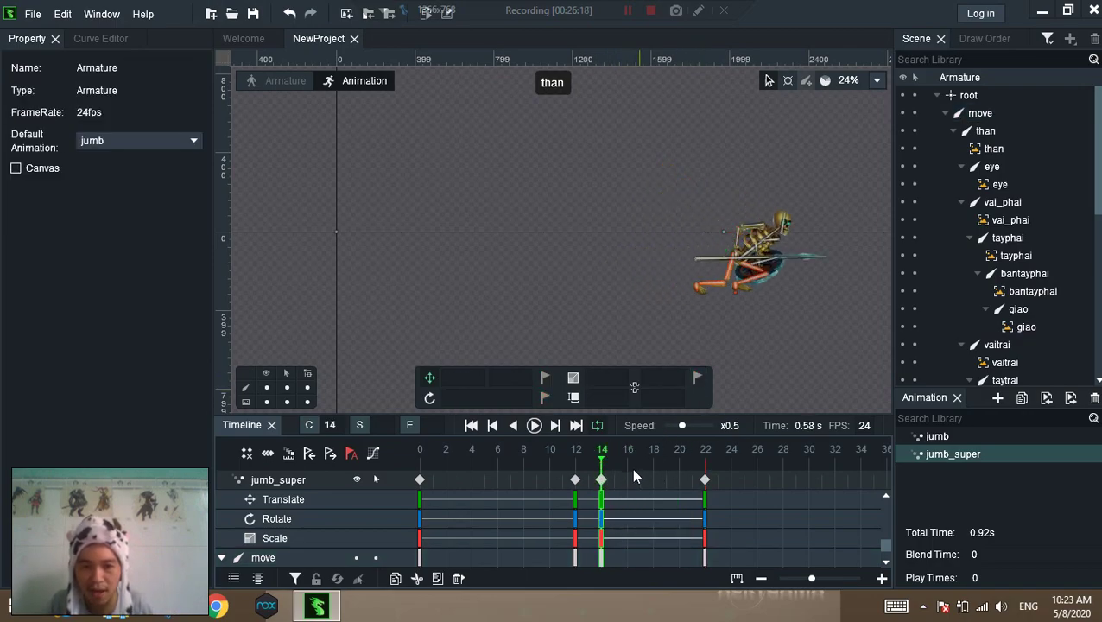
click(631, 464)
key(ctrl+v)
At frame 16, shift the than bone forward to about X 135.65, leaving the feet in place
scroll(637, 283, up, 3)
drag(631, 284, 398, 284)
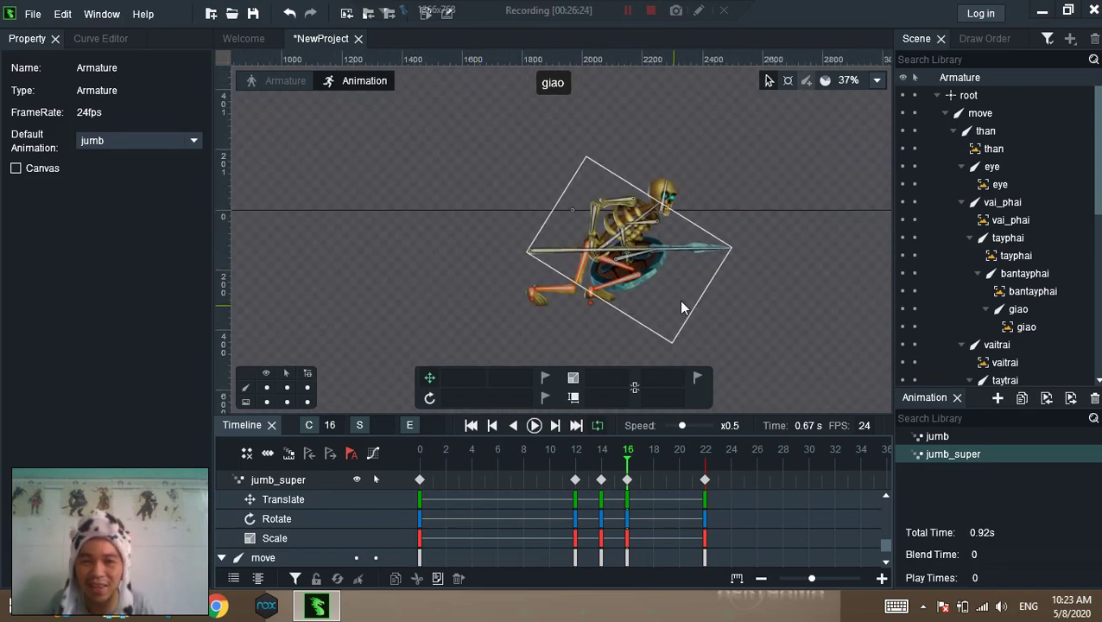
click(616, 245)
drag(612, 246, 628, 245)
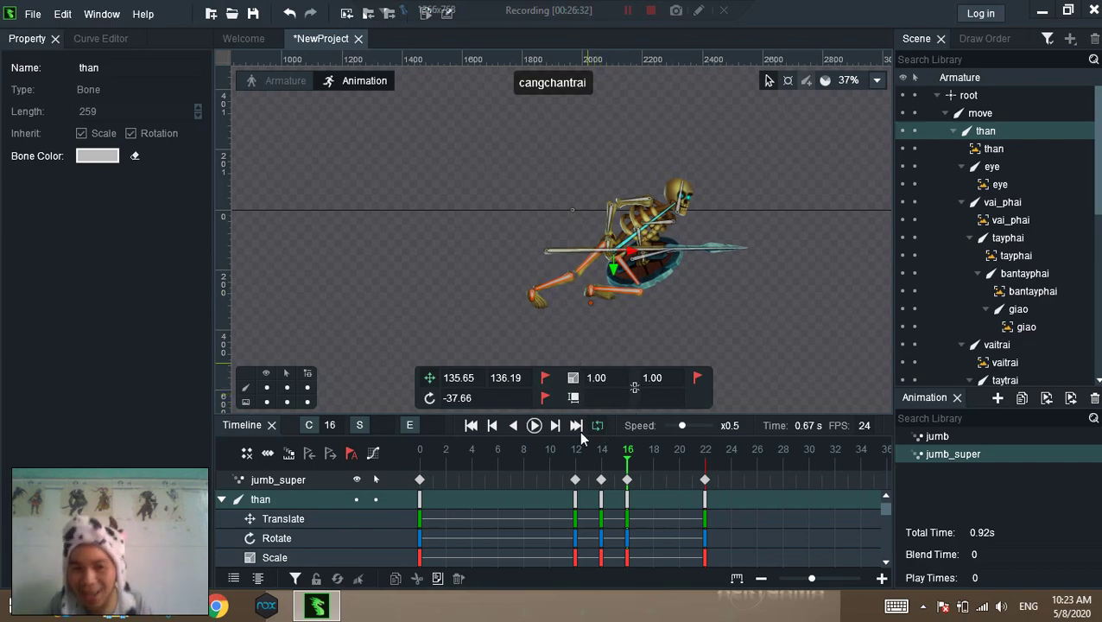
Preview the leap and scrub from the start to the crouch at frame 12
click(534, 425)
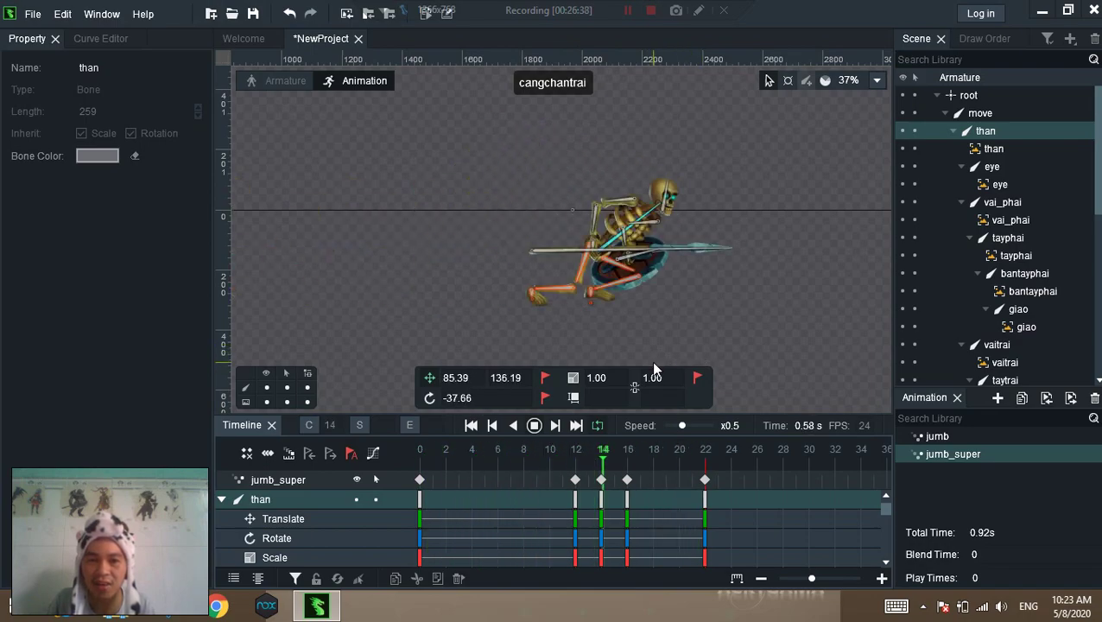
click(535, 426)
drag(433, 285, 646, 241)
drag(290, 261, 414, 359)
click(422, 452)
drag(443, 463, 576, 471)
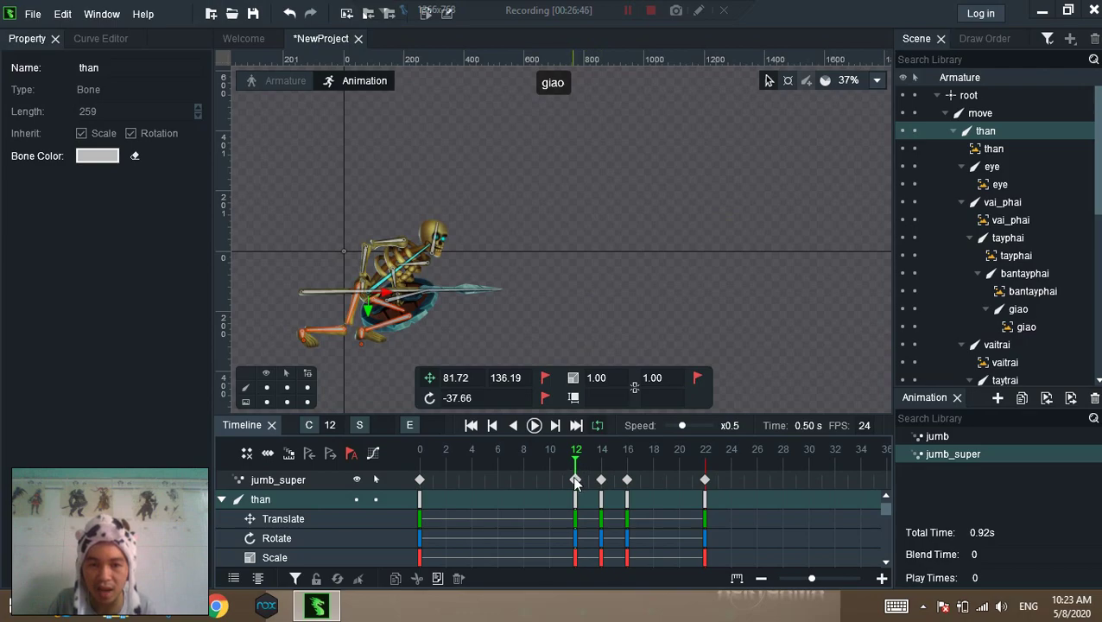
Copy the frame 12 keyframes to frame 10 and scrub through the start of the animation
click(576, 486)
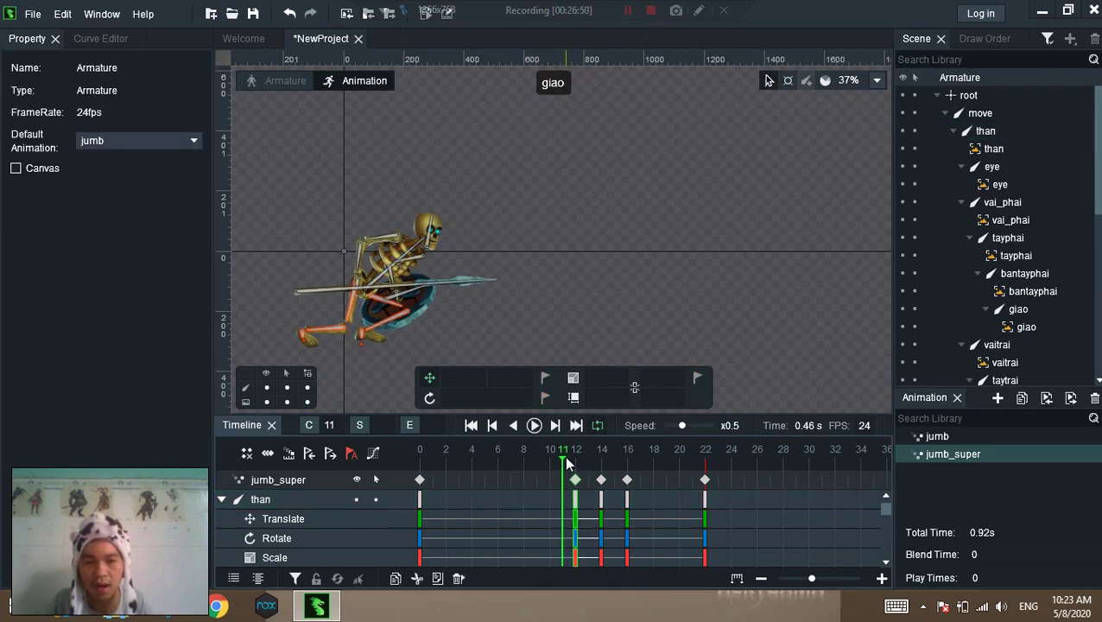
click(550, 464)
click(562, 465)
click(549, 464)
drag(562, 479, 521, 480)
drag(424, 461, 523, 464)
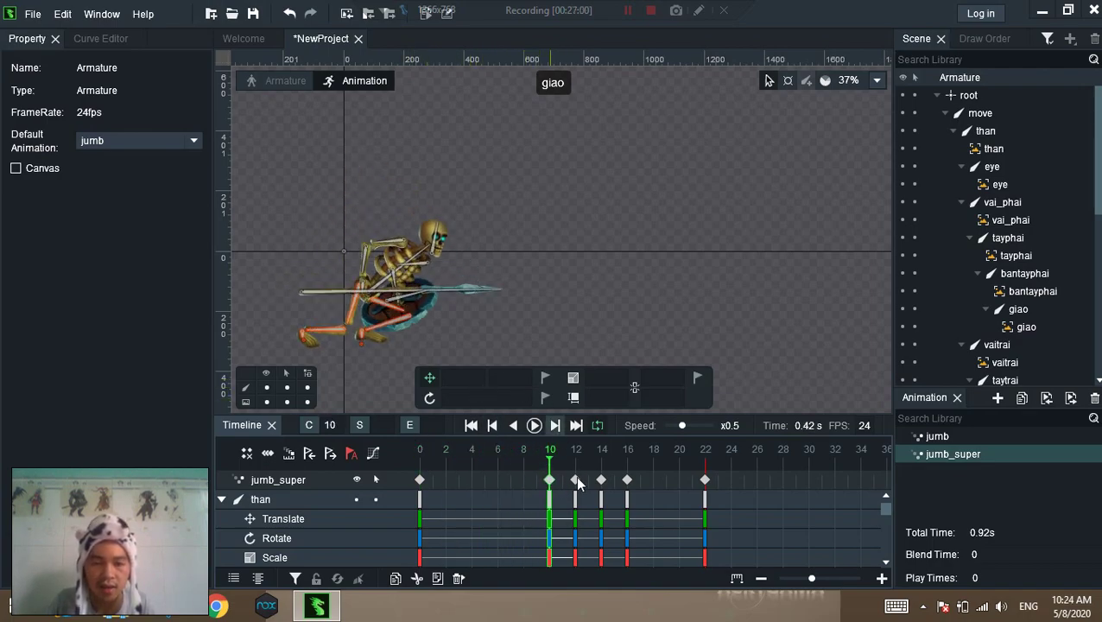
At frame 12, swing the spear arm forward from the shoulder and rotate the forearm bone tayphai to about -9.29
click(396, 244)
drag(503, 335, 702, 79)
drag(665, 243, 620, 159)
click(431, 289)
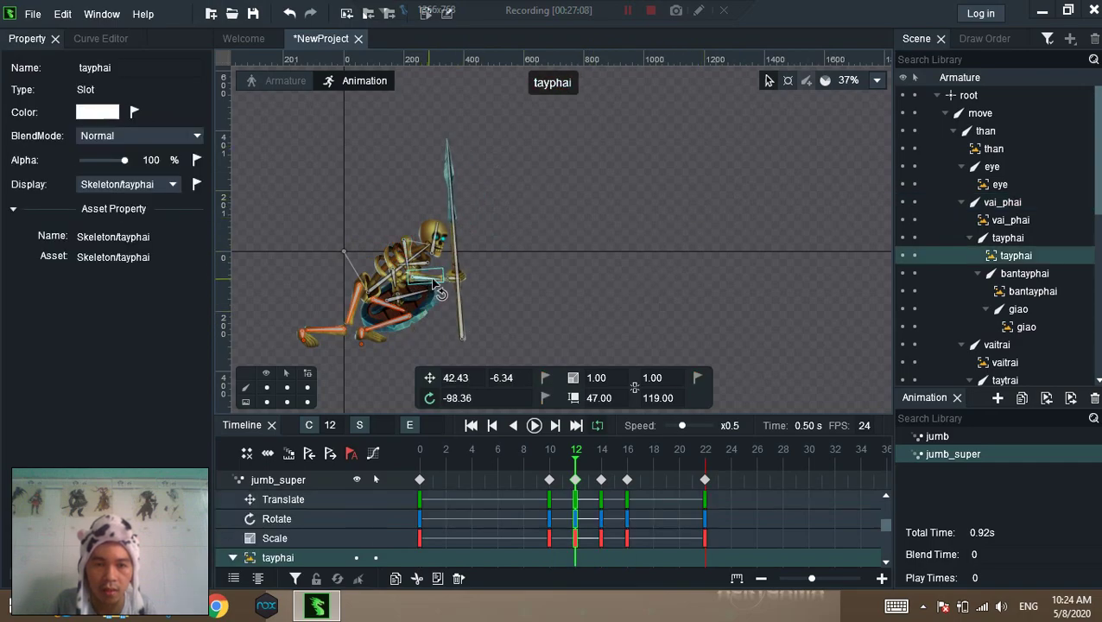
click(435, 281)
click(435, 280)
click(434, 279)
click(434, 278)
drag(437, 285, 417, 259)
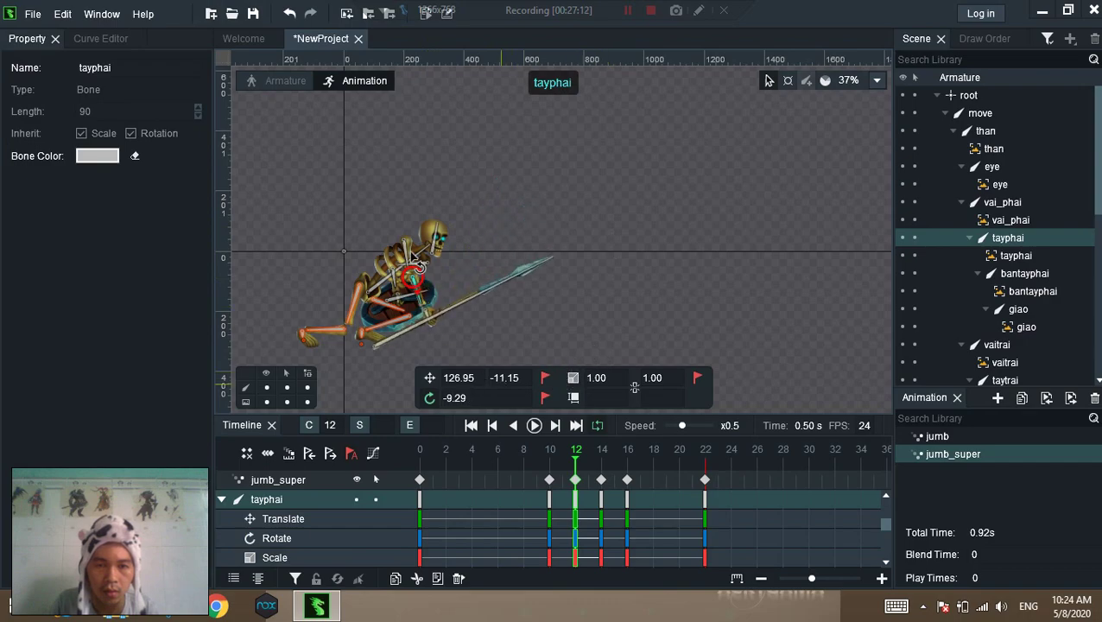
Rotate the upper arm bone vai_phai to about 83.84 and turn the spear hand so the spear points nearly straight ahead
click(417, 261)
drag(662, 243, 456, 285)
click(466, 286)
drag(594, 366, 545, 381)
Move the shoulder bone vai_phai to about X 164.80, Y -41.26 and select the forearm bone tayphai
click(415, 257)
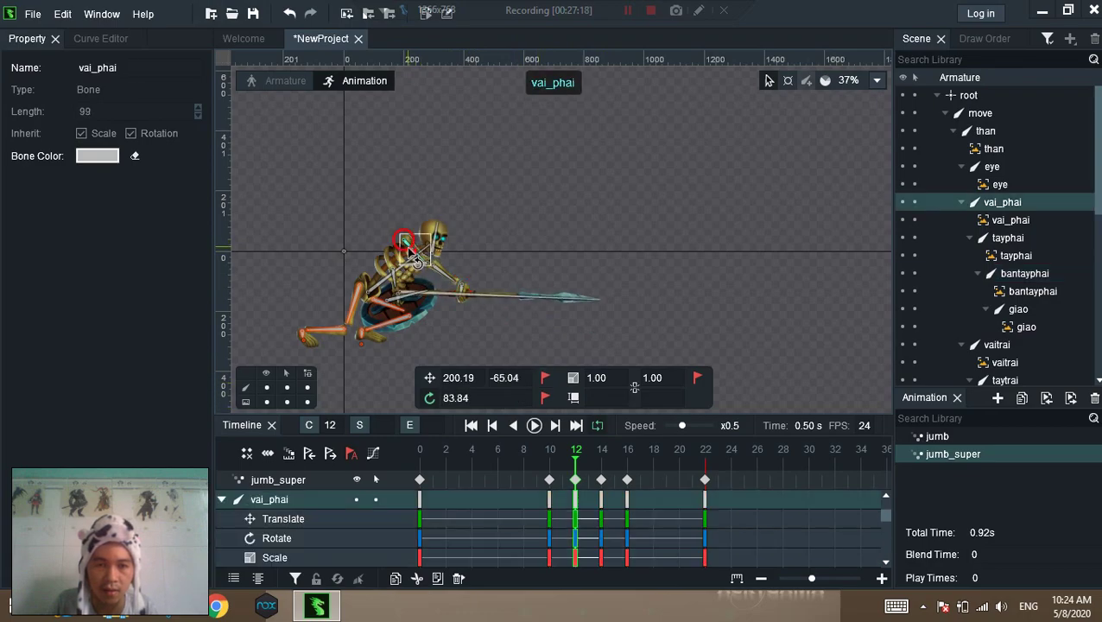
drag(438, 325, 434, 337)
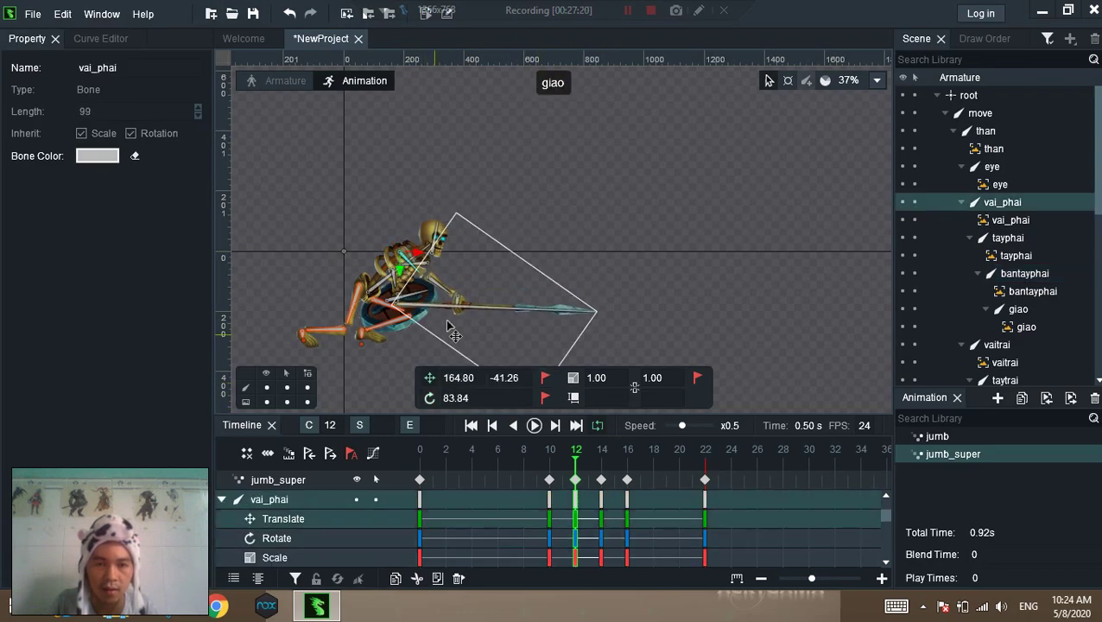
click(443, 286)
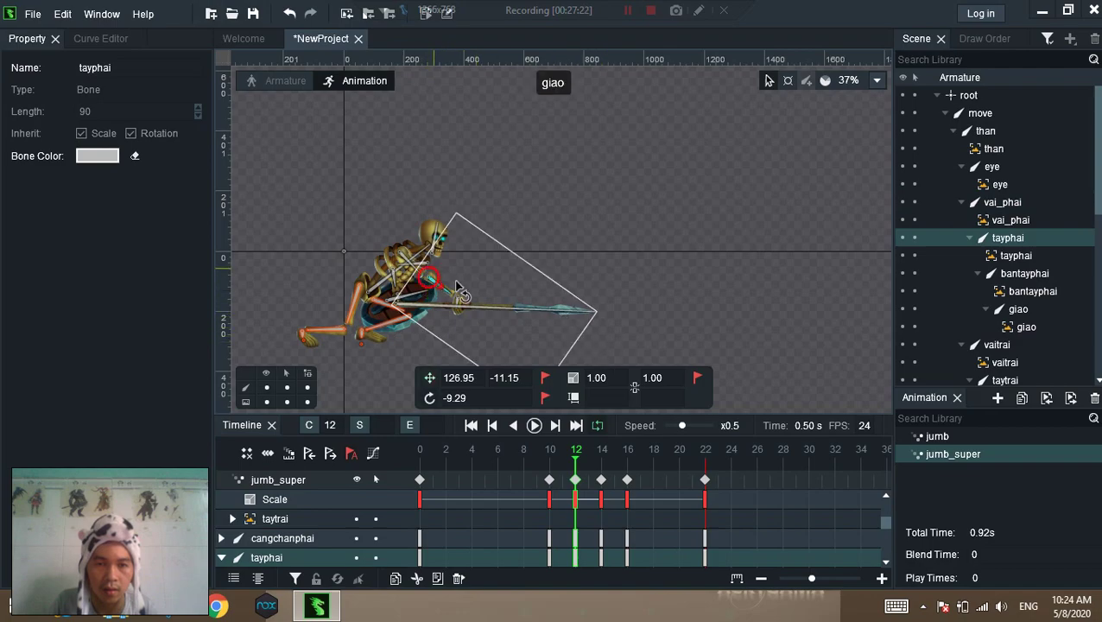
At frame 12, rotate the spear hand bone bantayphai to about 75.95 and swing the shield arm bone taytrai back to about -30.65
drag(627, 341, 636, 323)
drag(459, 295, 652, 344)
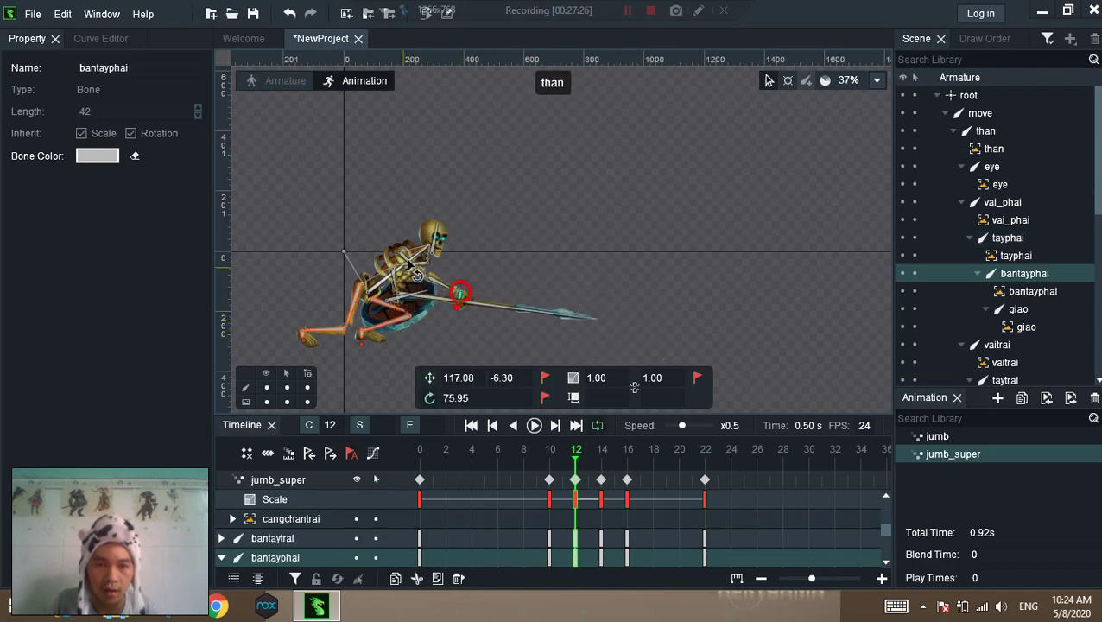
click(399, 281)
drag(578, 316, 481, 369)
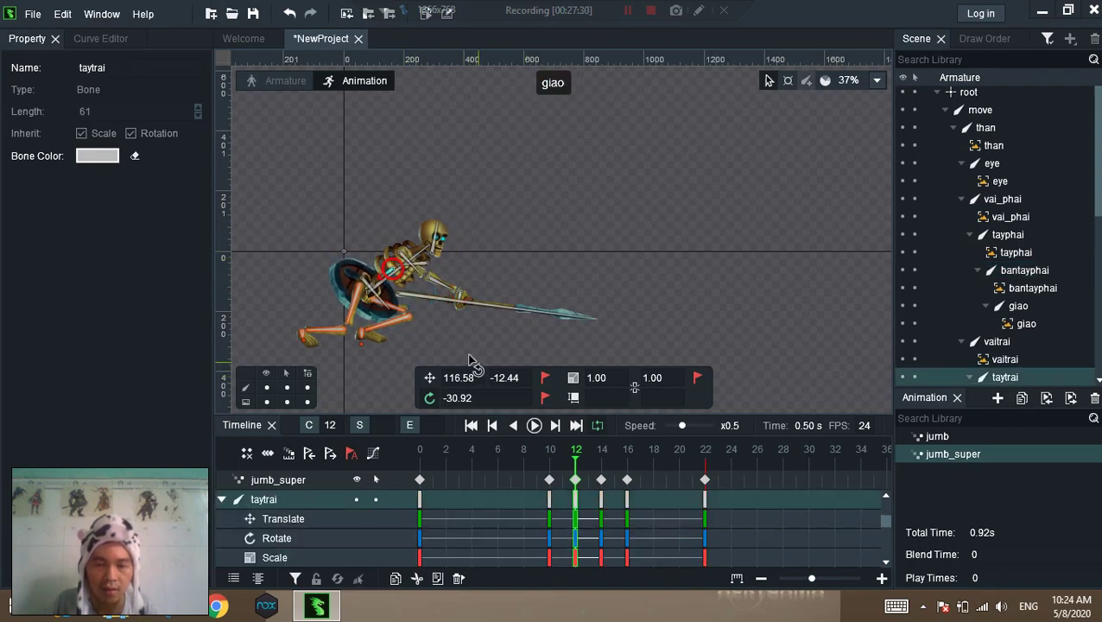
drag(699, 288, 711, 254)
drag(592, 298, 657, 258)
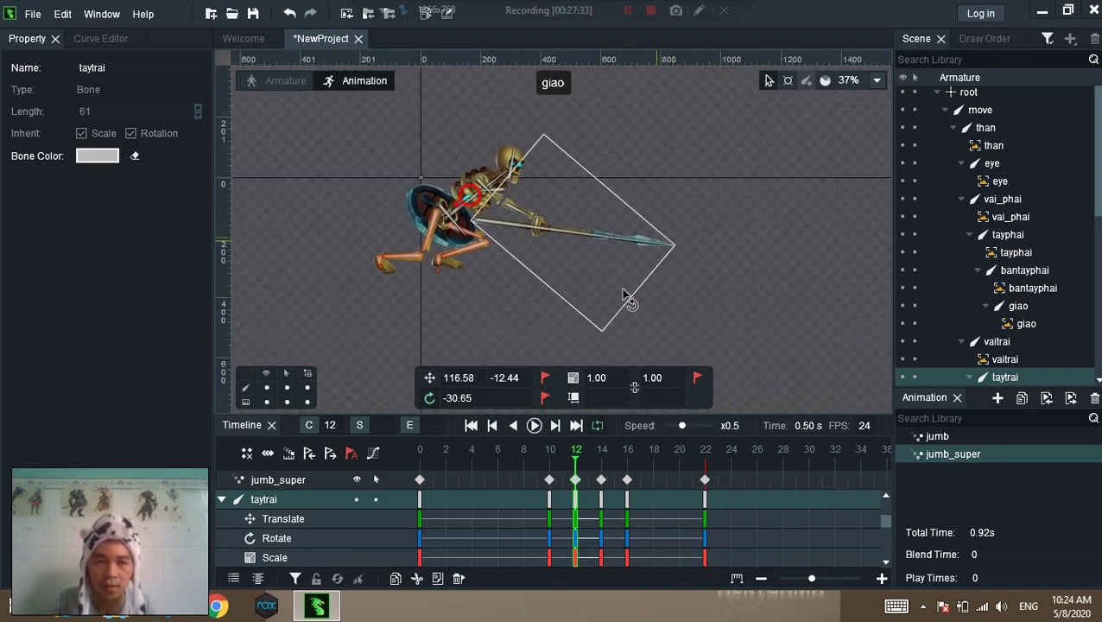
Play back the jumb_super animation to check the whole dash
click(534, 426)
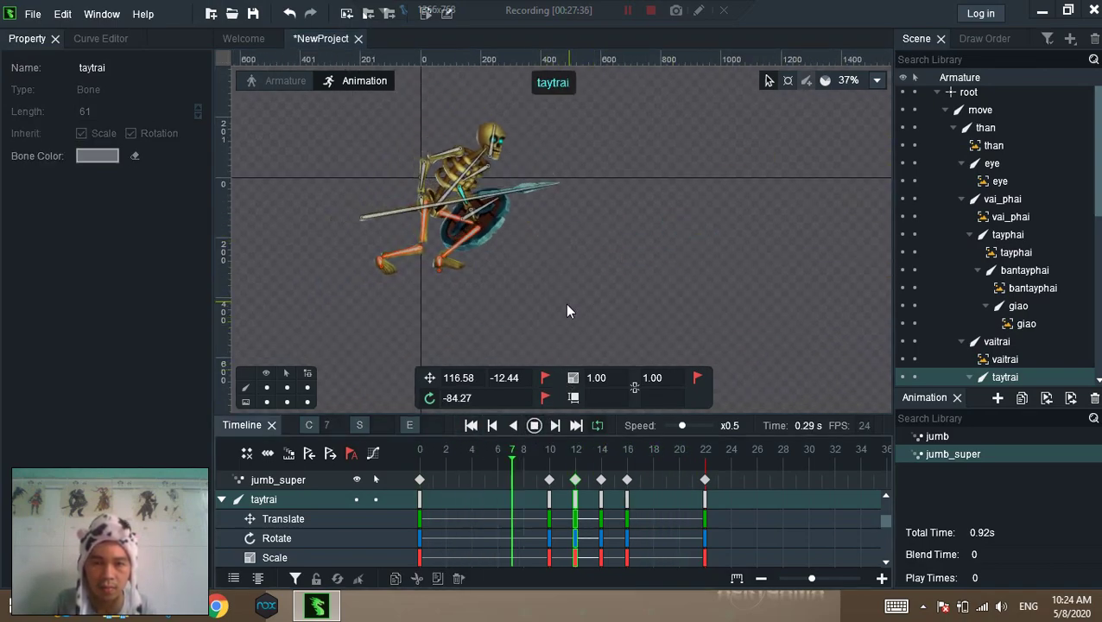
scroll(587, 298, down, 4)
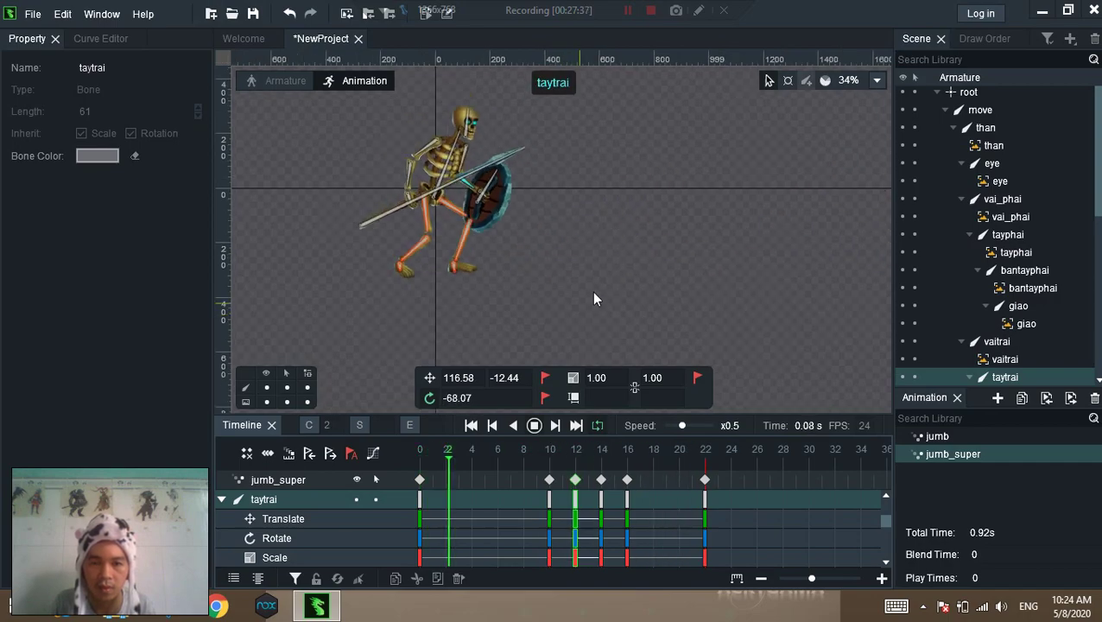
click(573, 479)
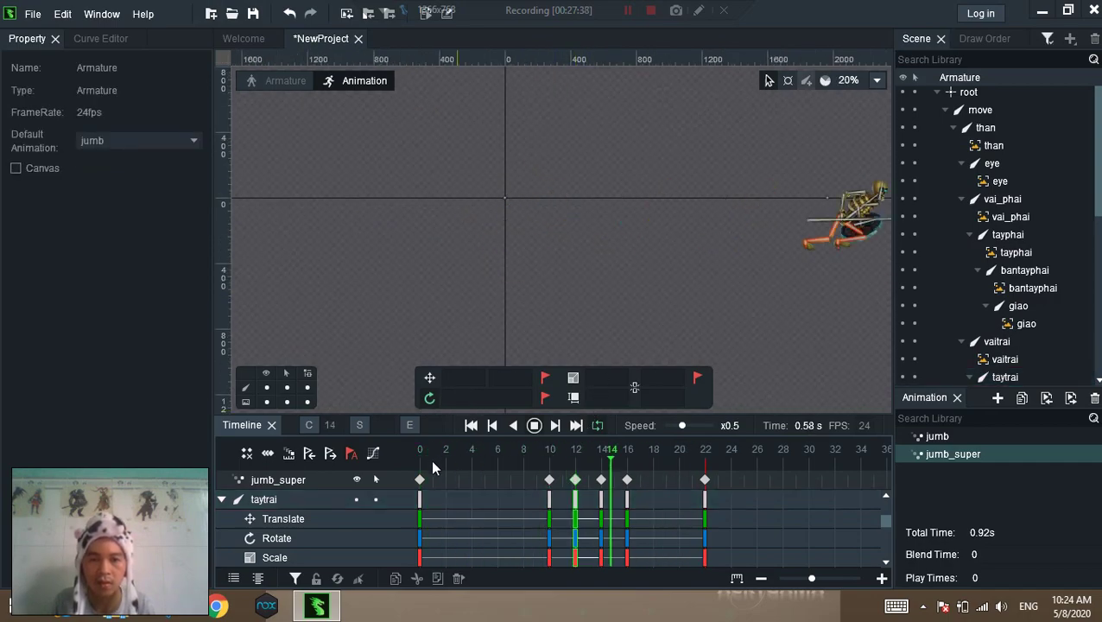
click(533, 424)
At frame 12, level the spear by rotating the hand bone bantayphai to about 67.39
drag(550, 458, 576, 460)
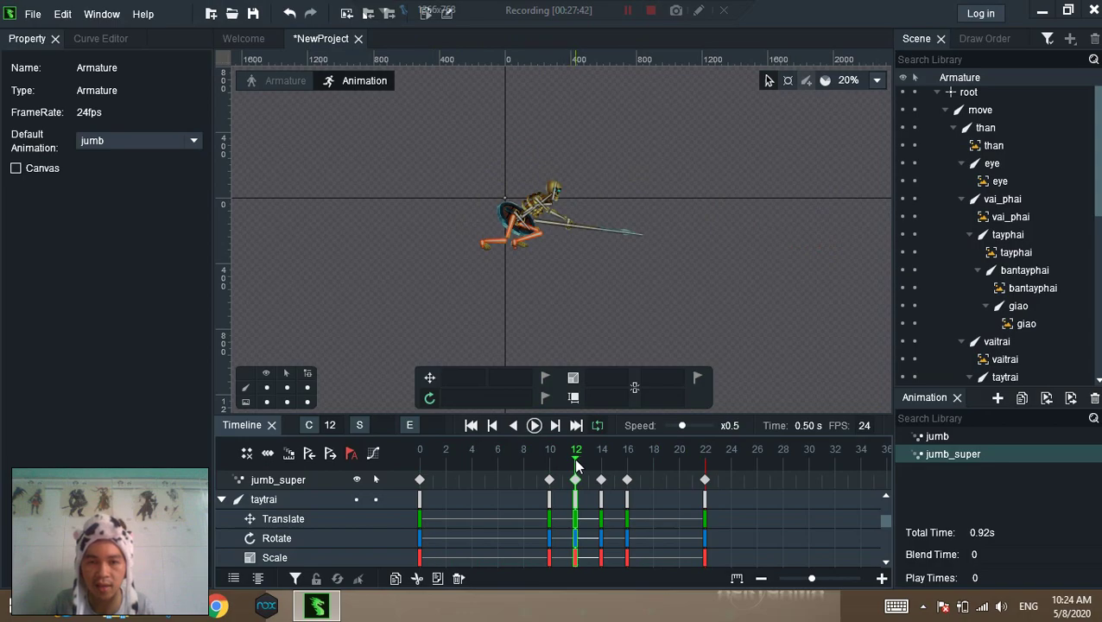
click(588, 227)
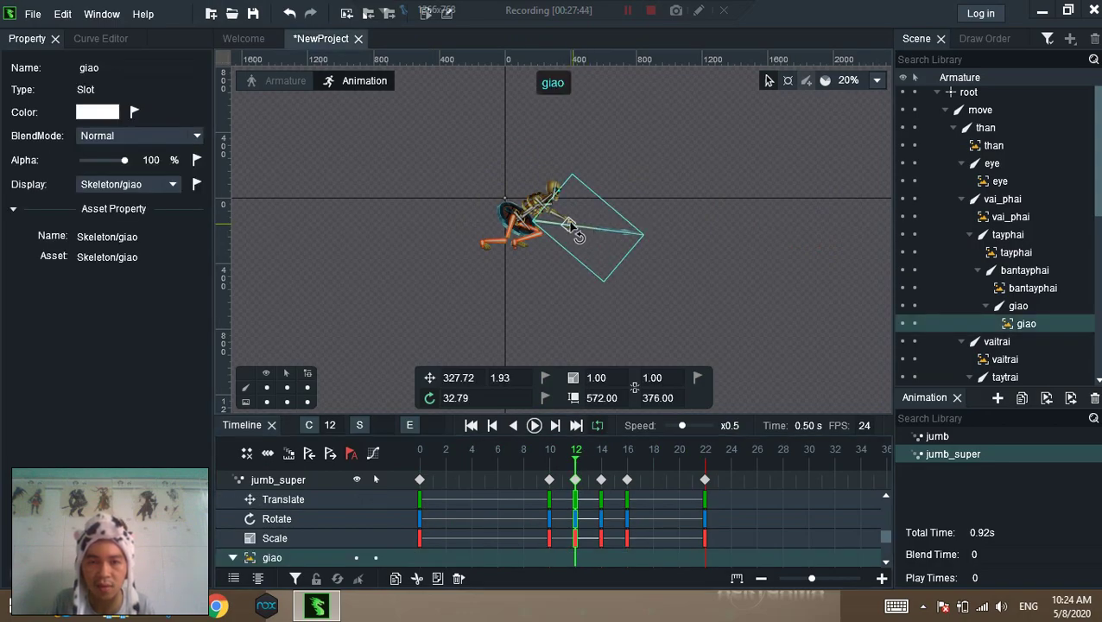
click(572, 225)
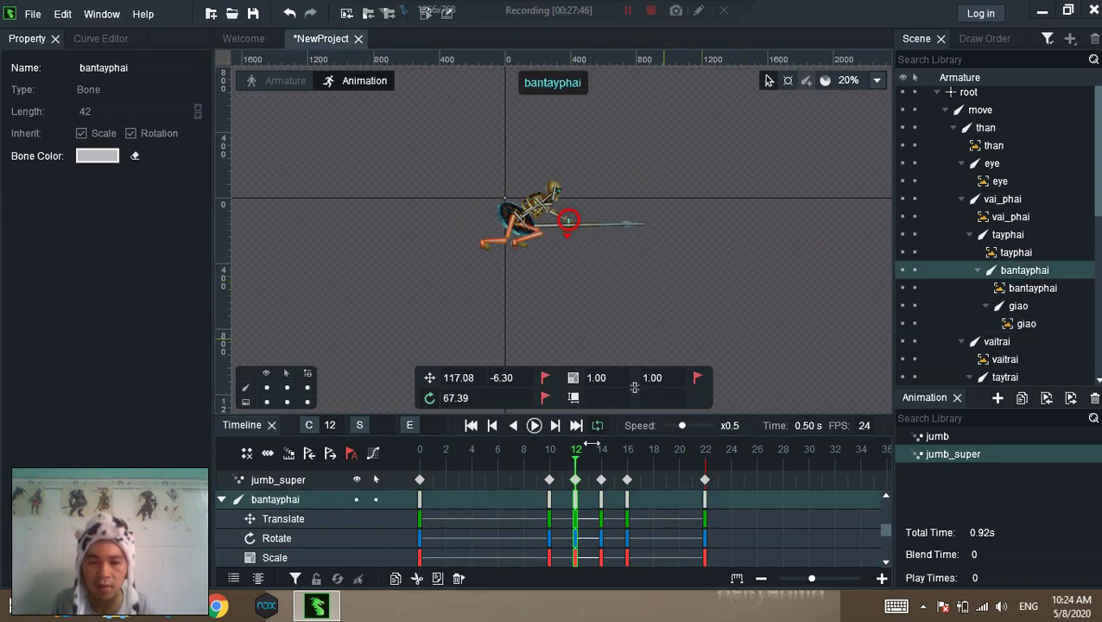
Compare the poses at frames 12 and 14, then copy the frame 12 keyframes over those at frame 14
click(602, 463)
drag(743, 324, 471, 356)
click(576, 458)
click(601, 457)
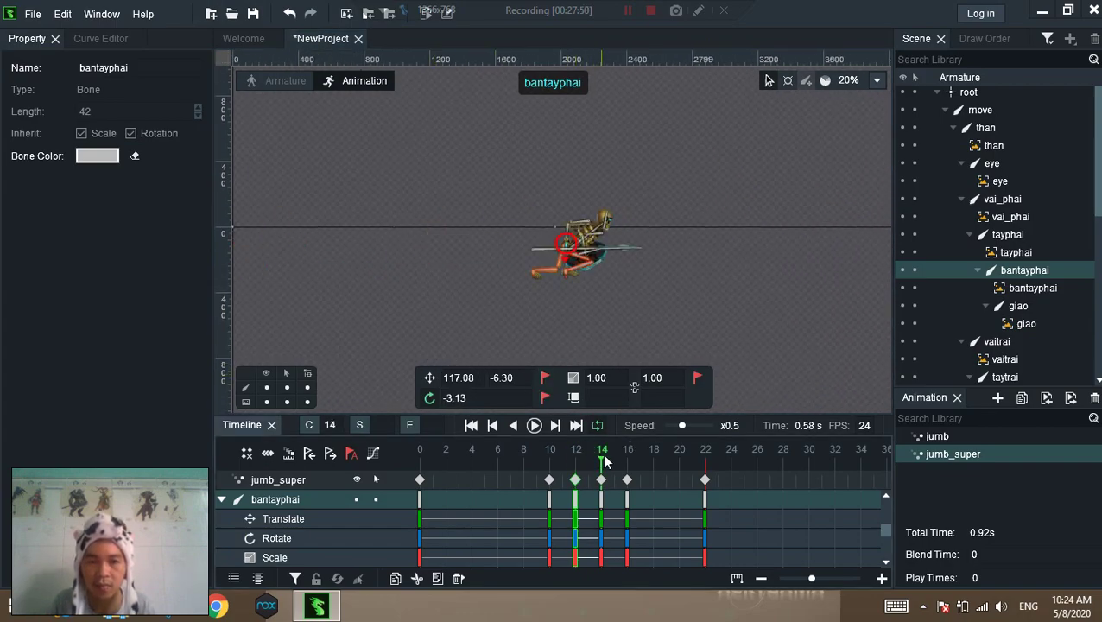
click(577, 463)
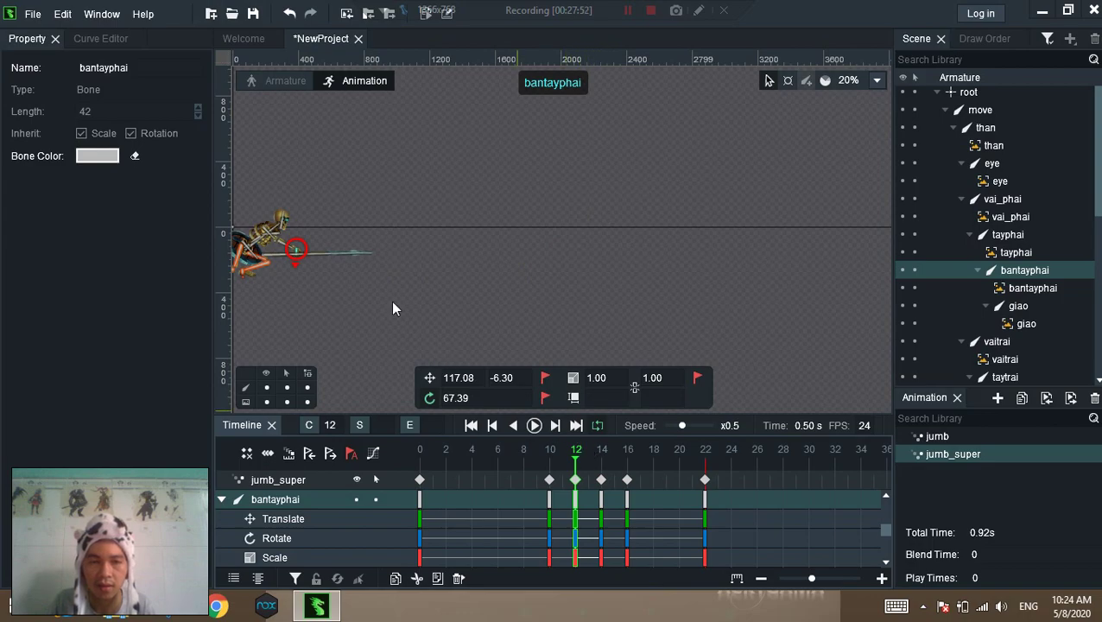
click(578, 480)
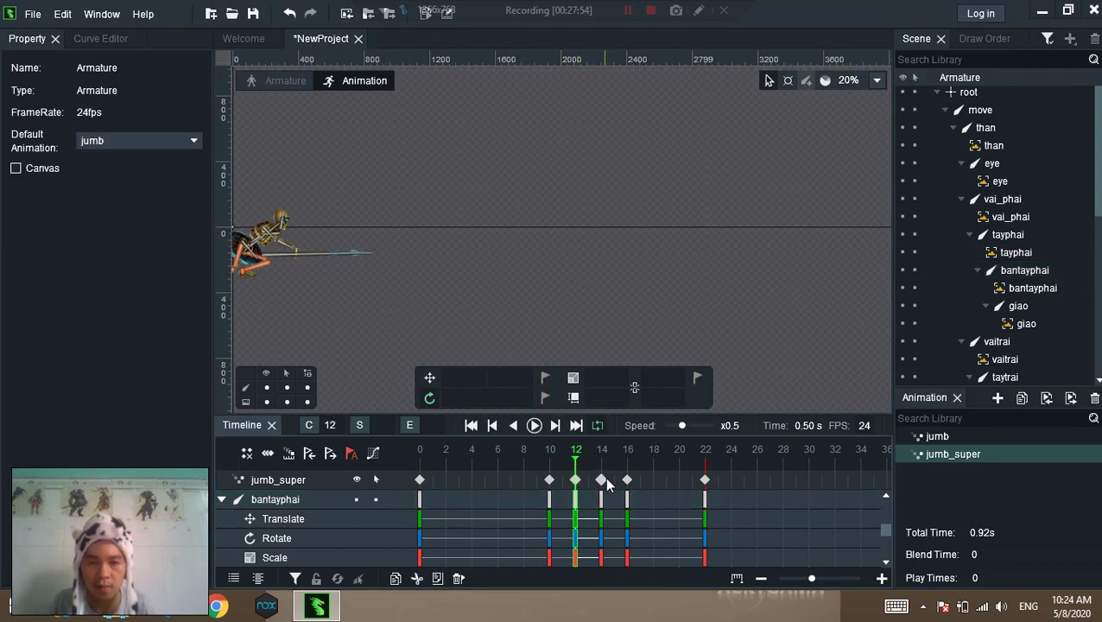
click(604, 476)
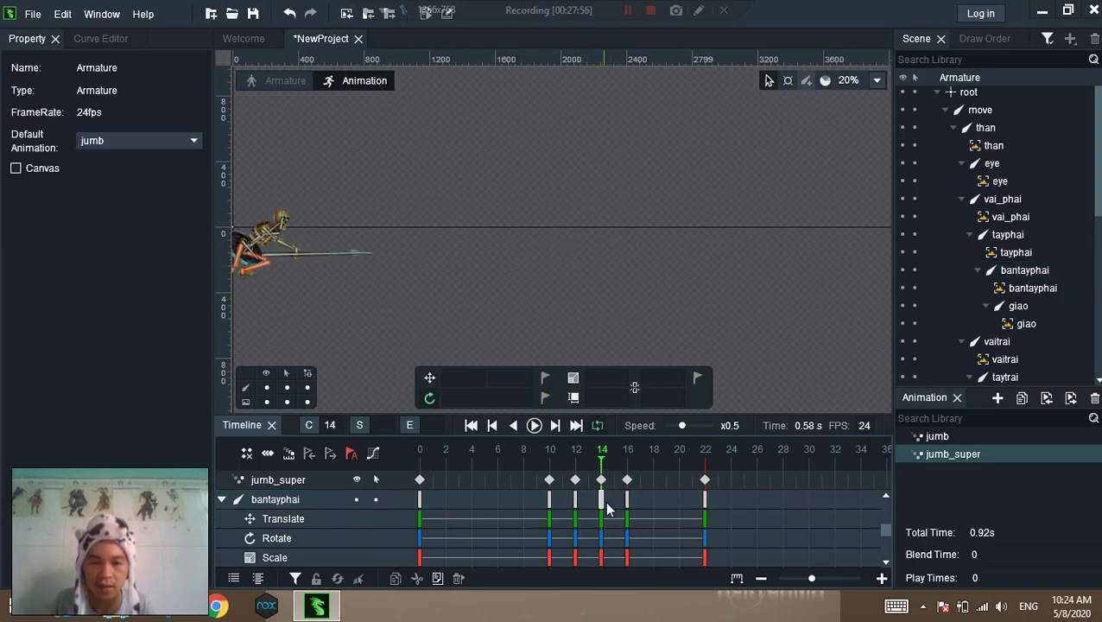
click(603, 519)
click(628, 528)
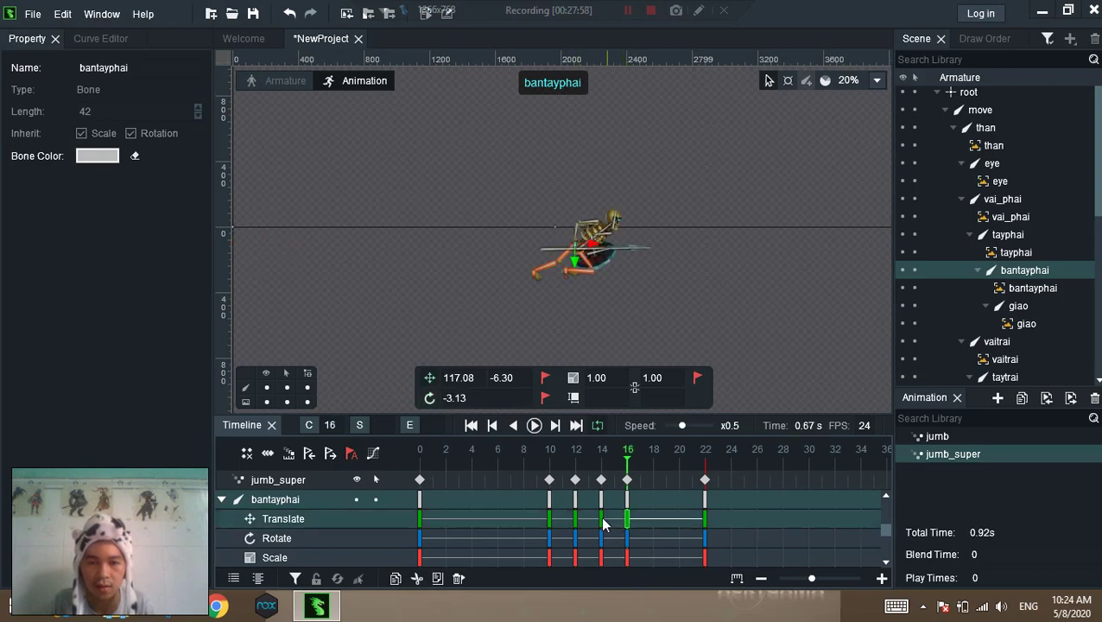
click(603, 519)
click(626, 521)
click(627, 525)
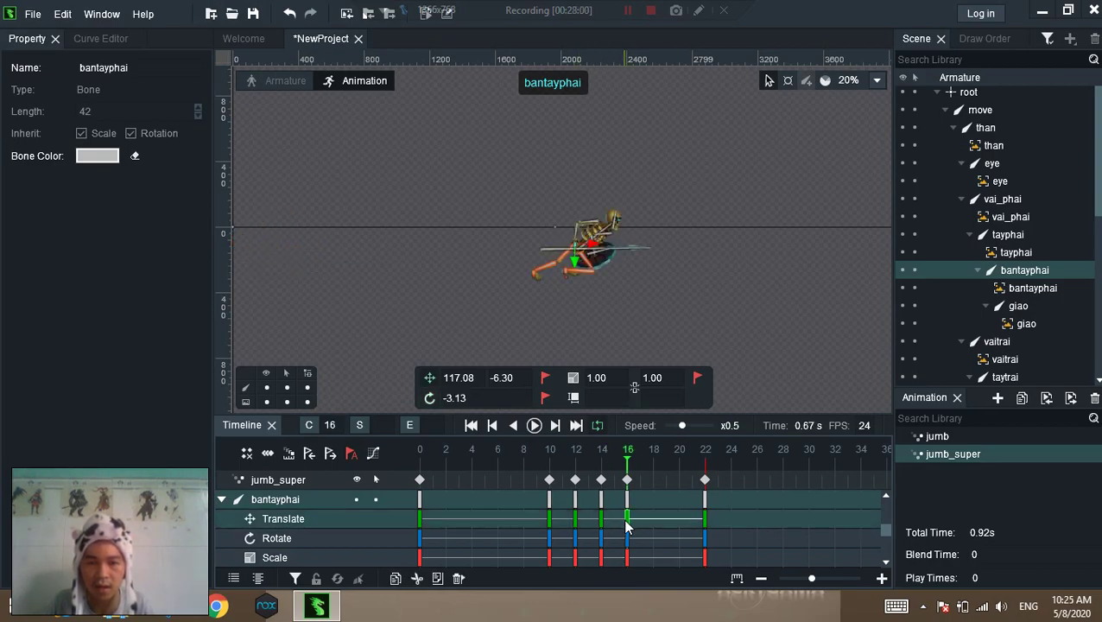
click(960, 76)
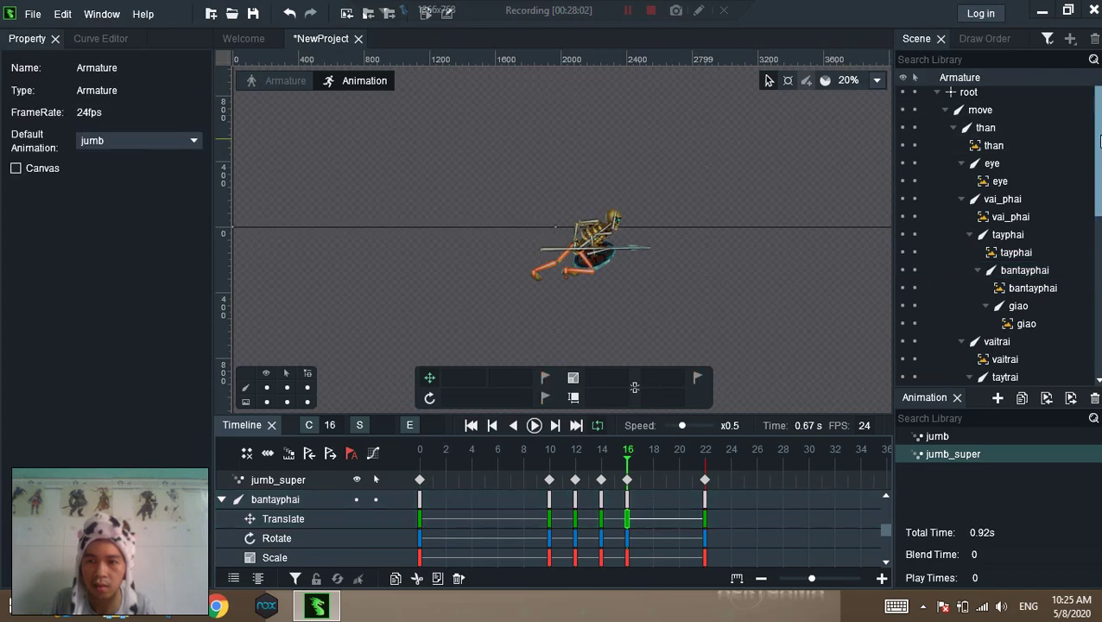
click(994, 96)
click(984, 114)
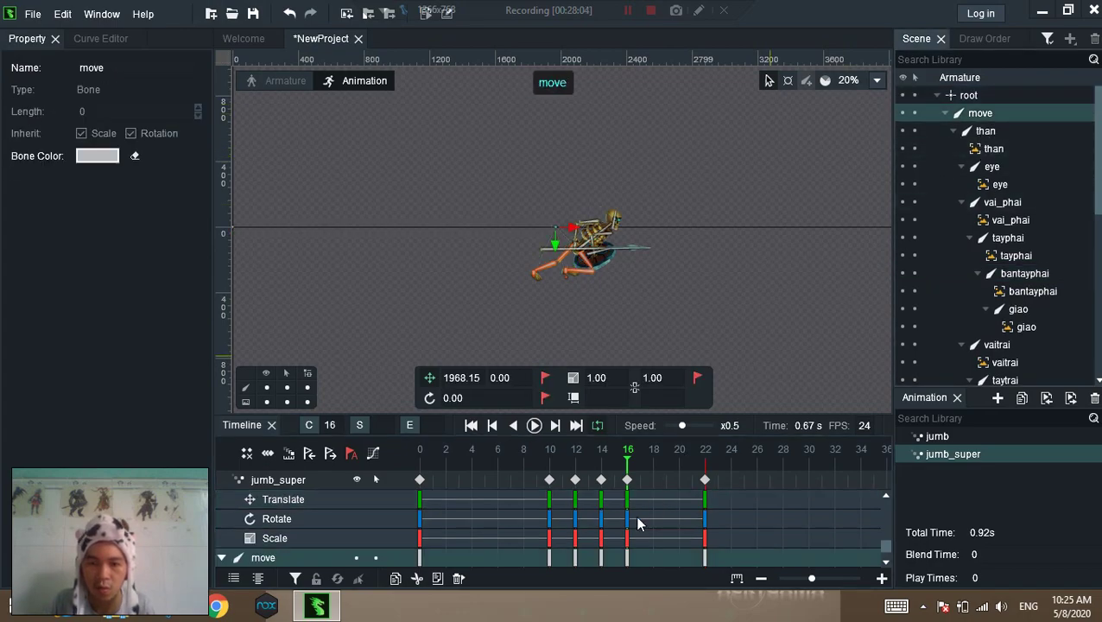
click(628, 504)
click(604, 506)
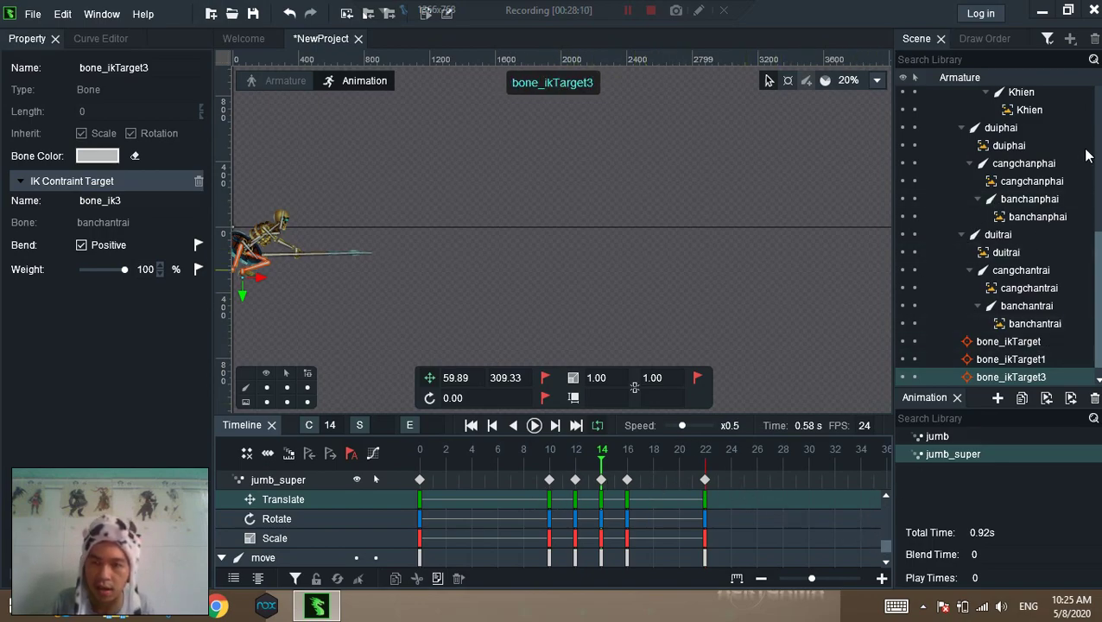
Copy the move bone's Translate keyframe from frame 16 to frame 14
scroll(1072, 130, up, 10)
click(980, 113)
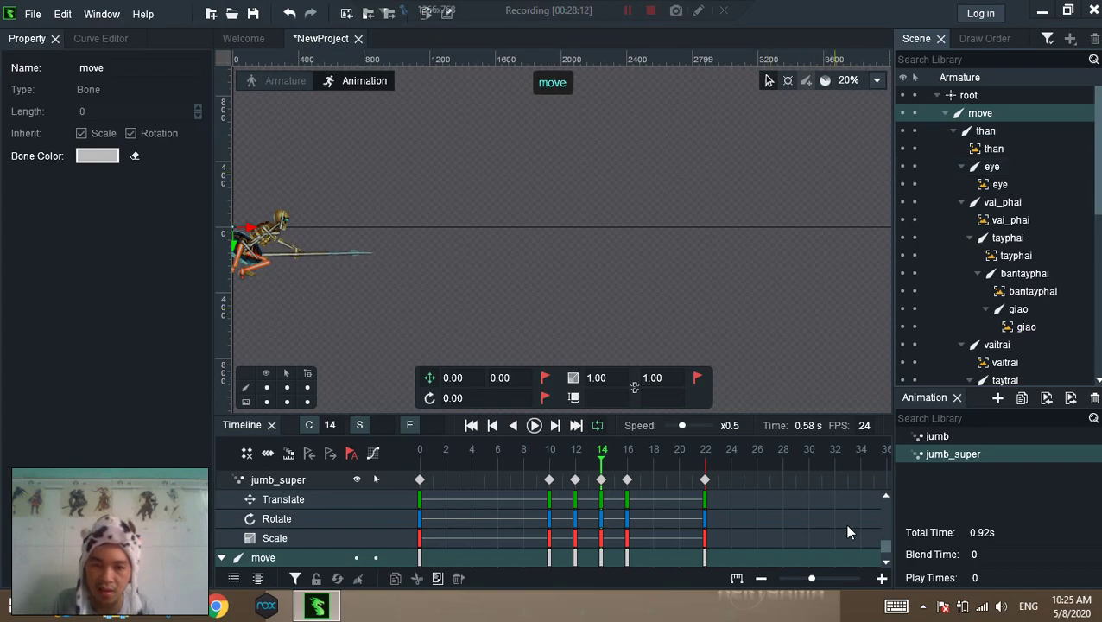
scroll(890, 562, down, 3)
click(628, 518)
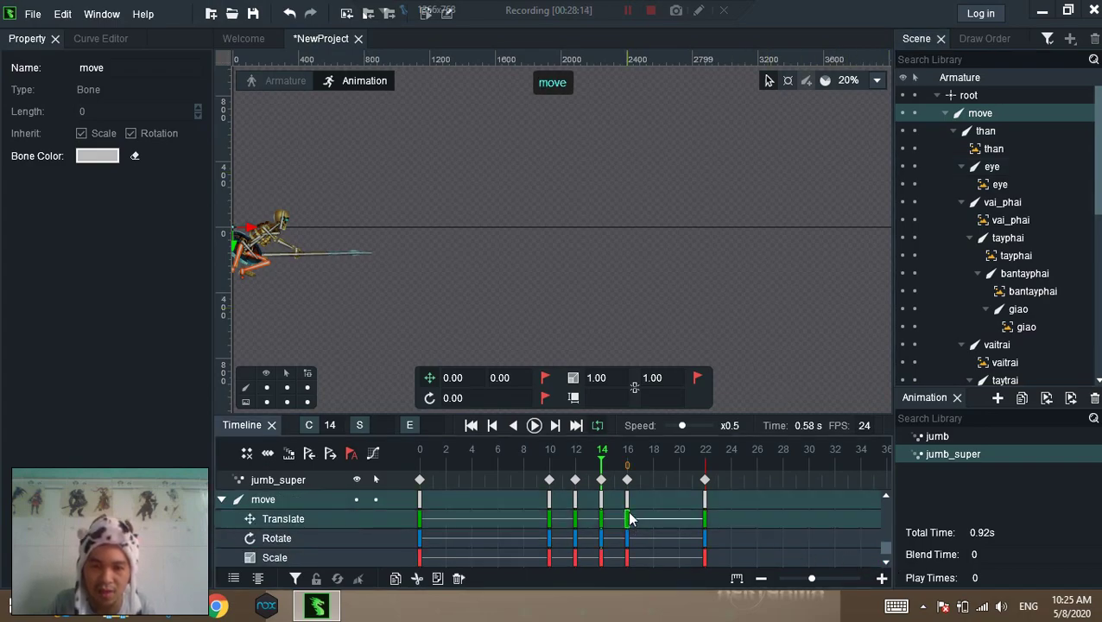
click(601, 523)
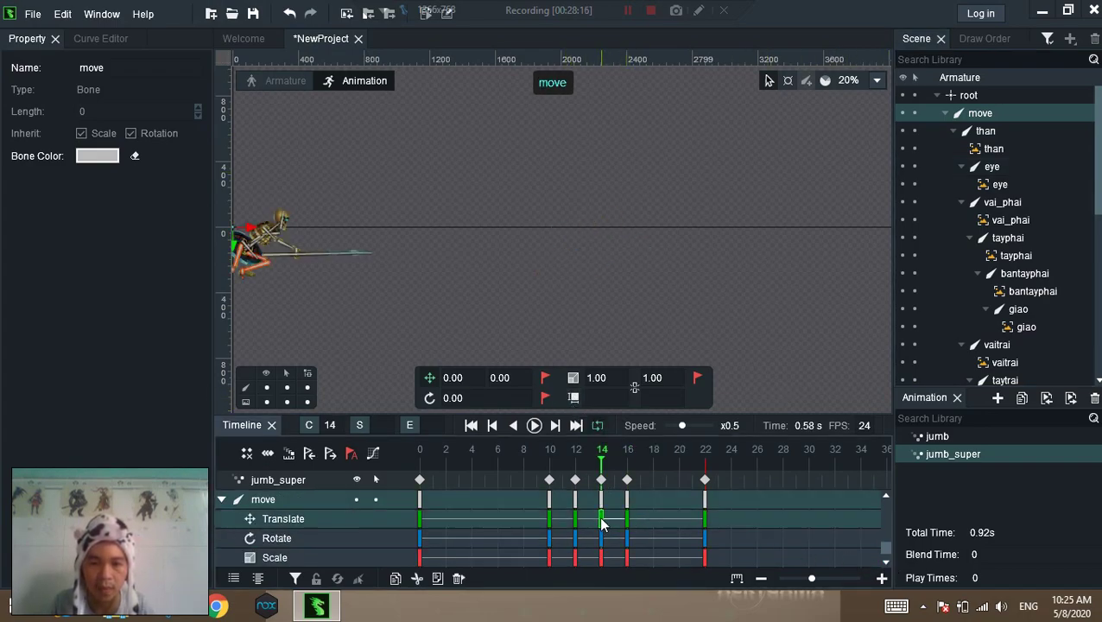
key(ctrl+v)
Play back the dash to check the forward spear thrust
drag(410, 287, 570, 296)
click(566, 303)
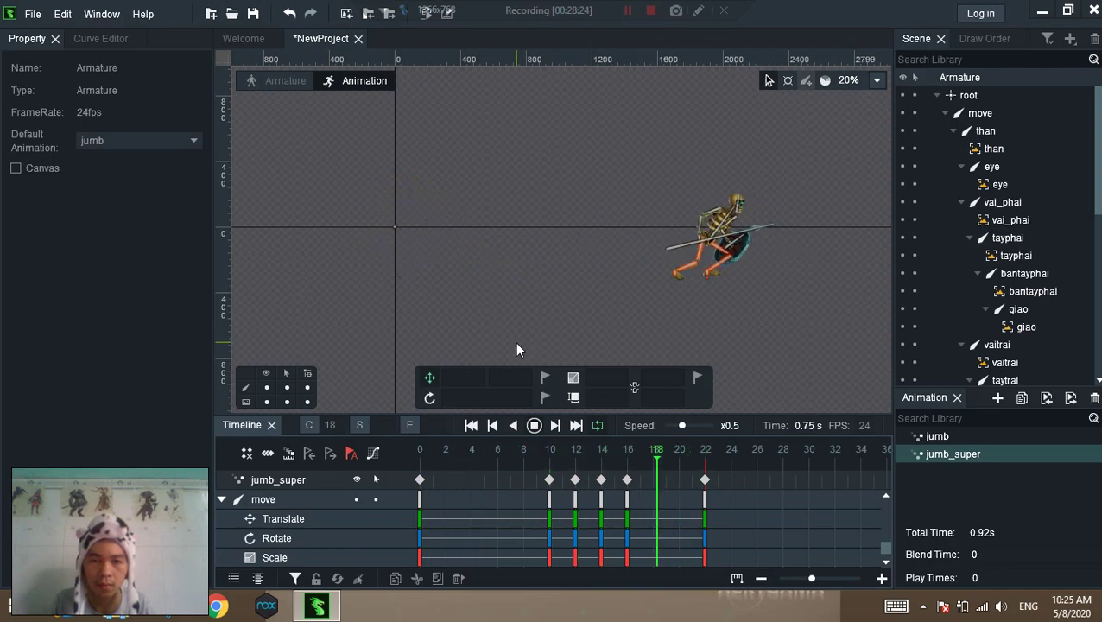
click(536, 423)
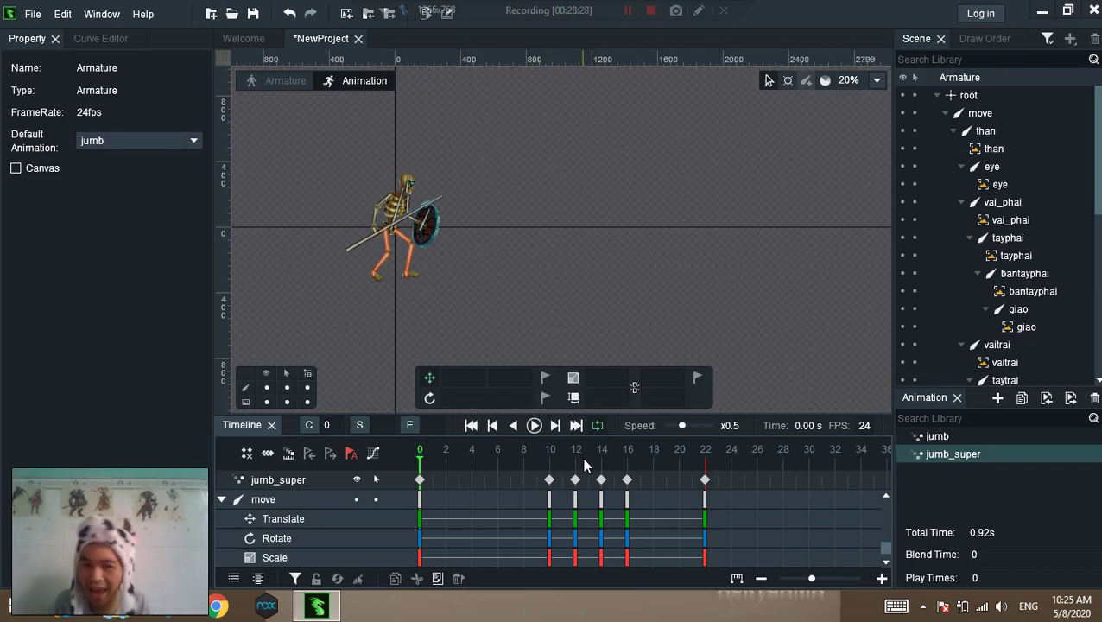
Move the frame 14 keyframes to frame 13 and play the animation back
drag(576, 468, 594, 484)
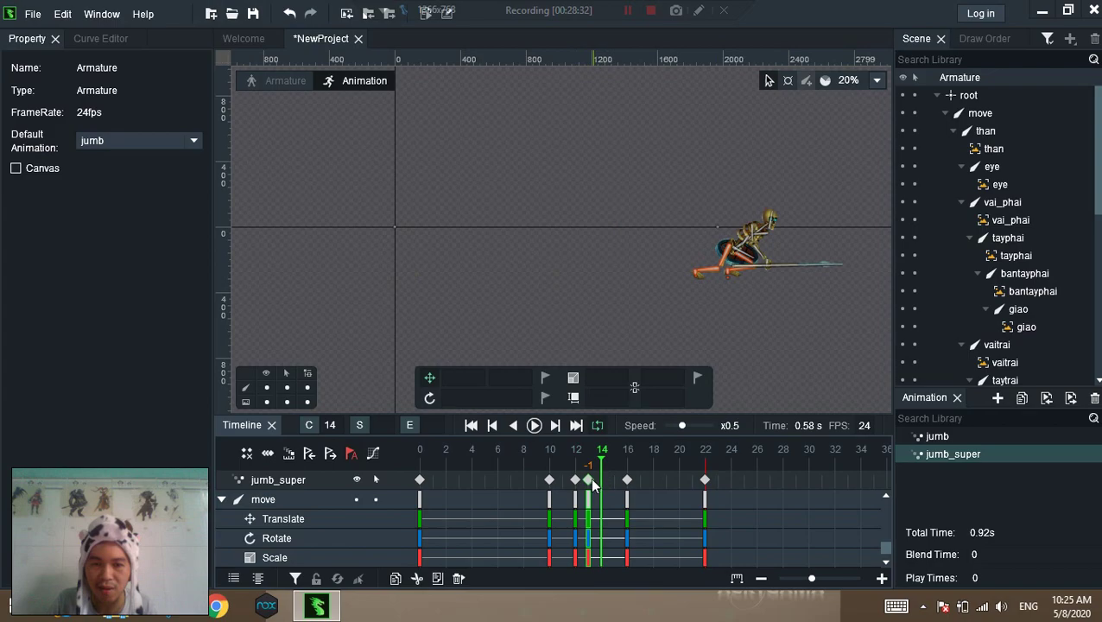
click(534, 426)
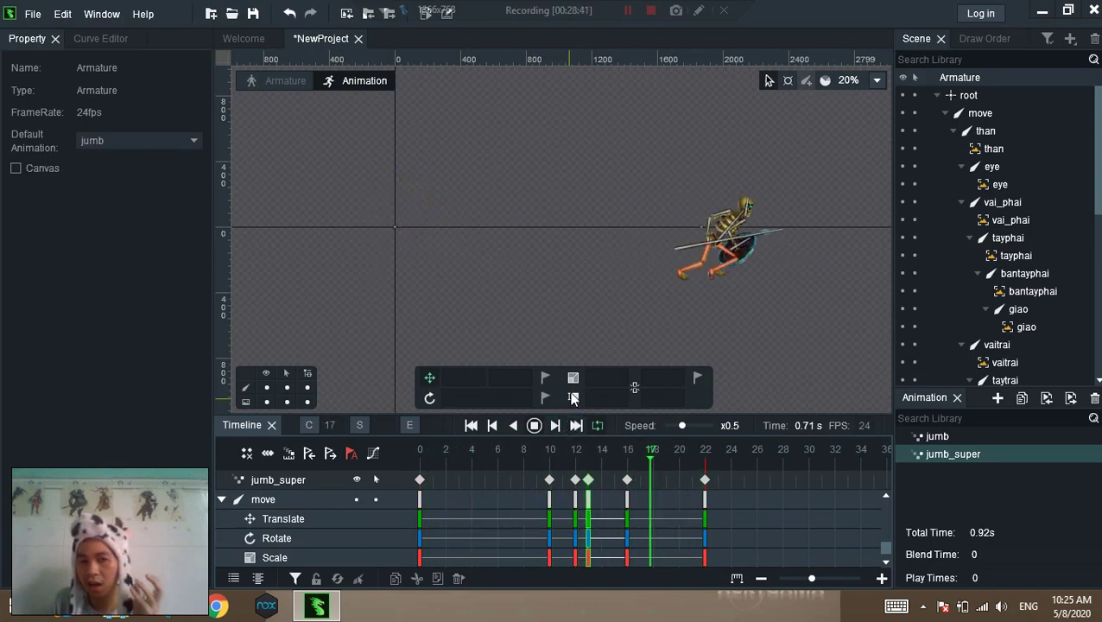
click(535, 426)
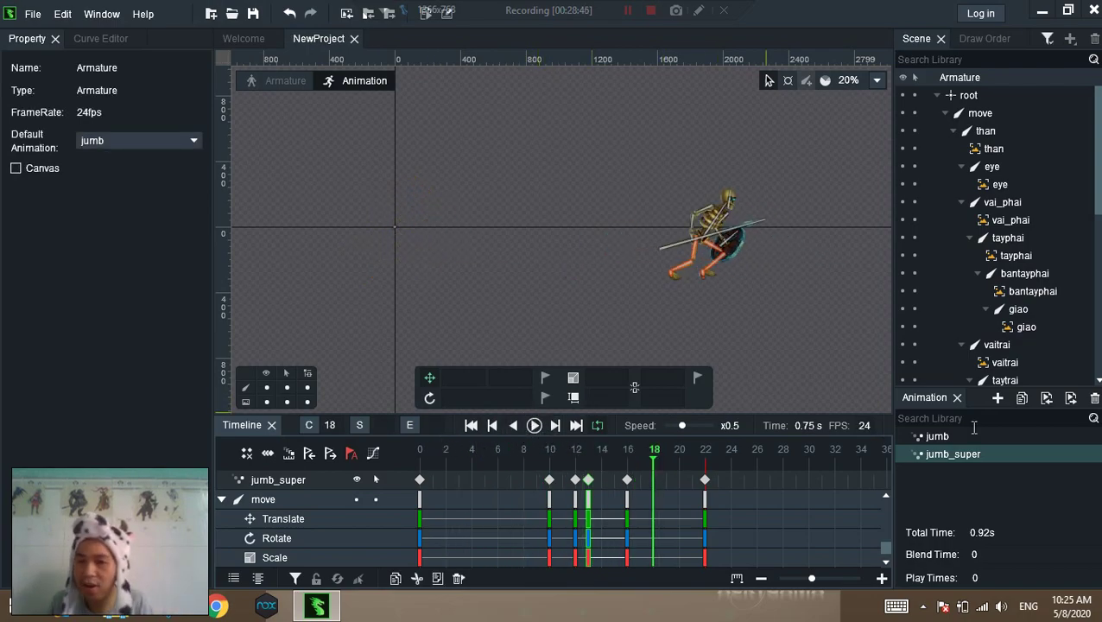
Duplicate the jumb_super animation and play the copy
click(1021, 400)
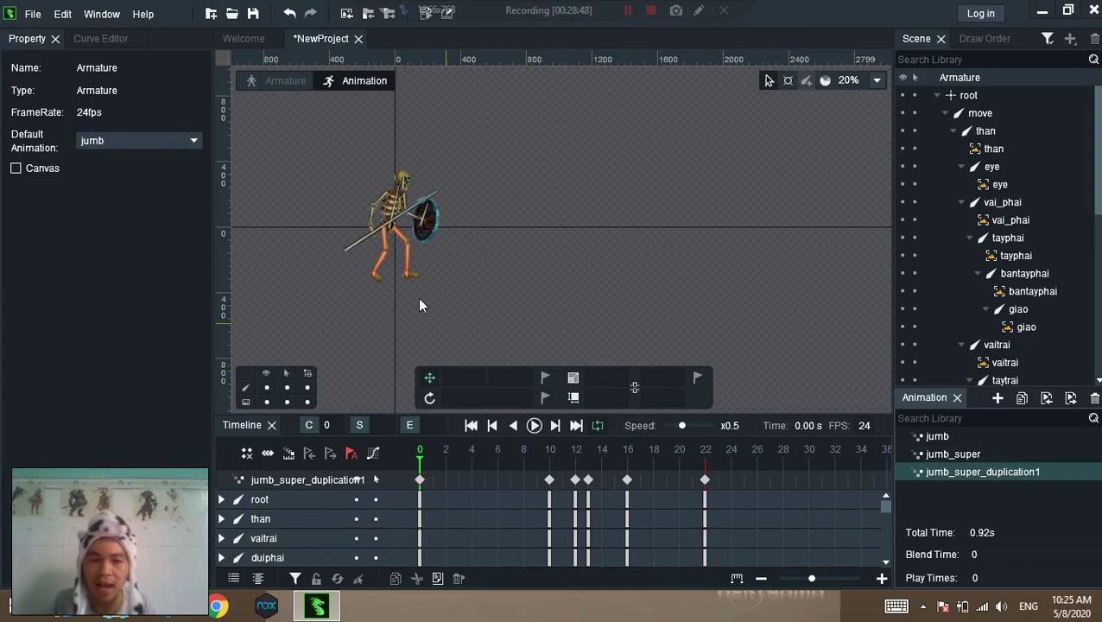
click(535, 426)
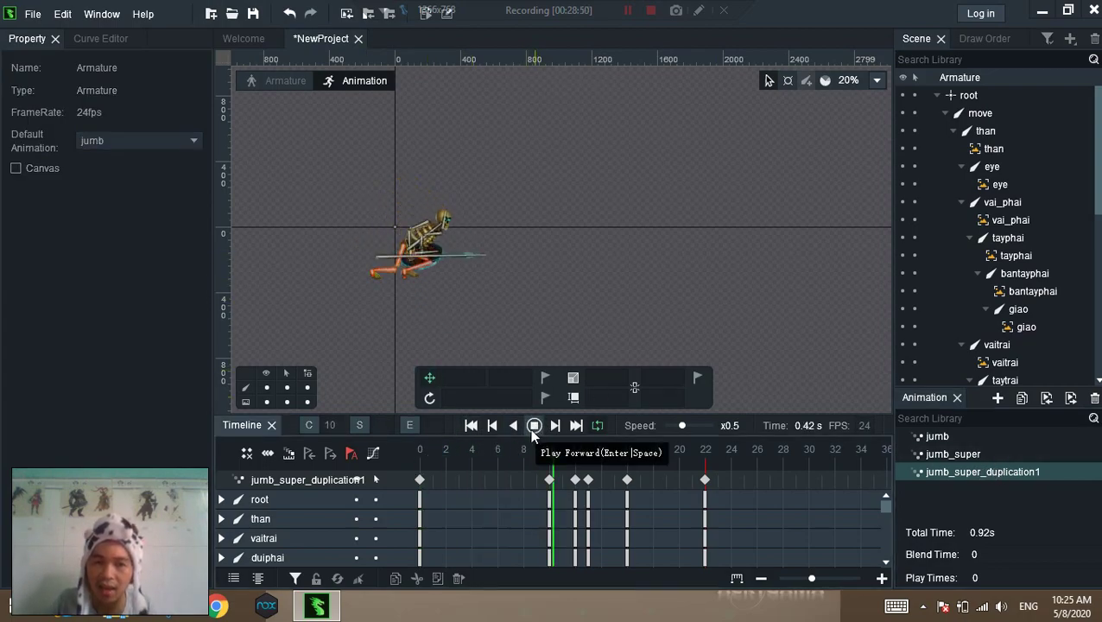
click(533, 428)
At frame 10 of the duplicated animation, shift the body bone than backward
mouse_move(421, 456)
mouse_down()
mouse_move(603, 470)
mouse_move(425, 471)
mouse_up()
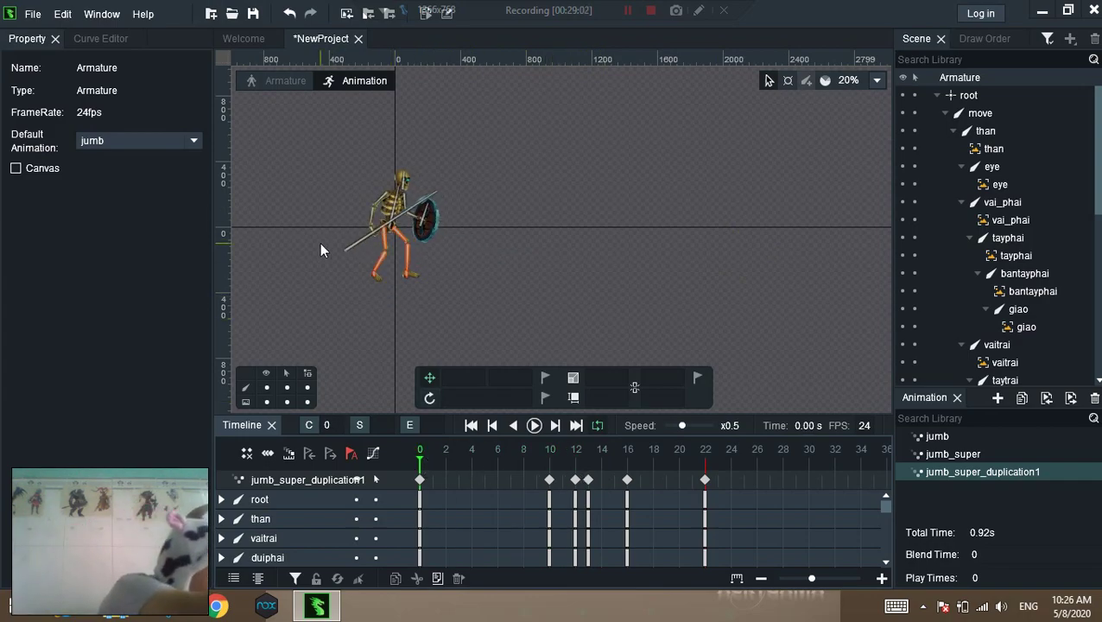
drag(420, 463, 553, 458)
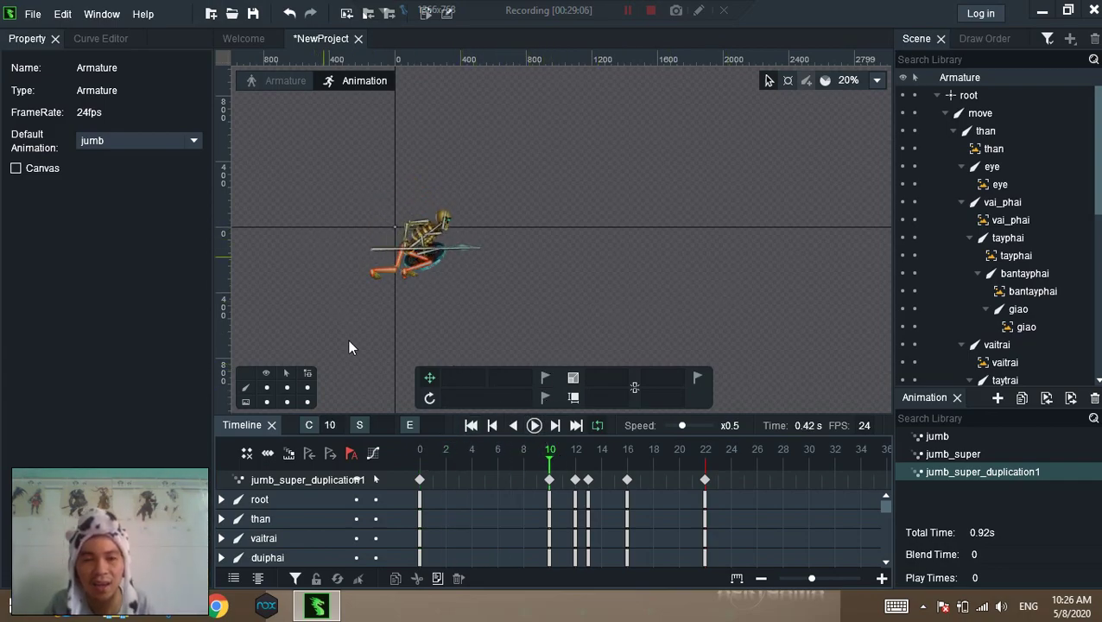
scroll(348, 320, up, 3)
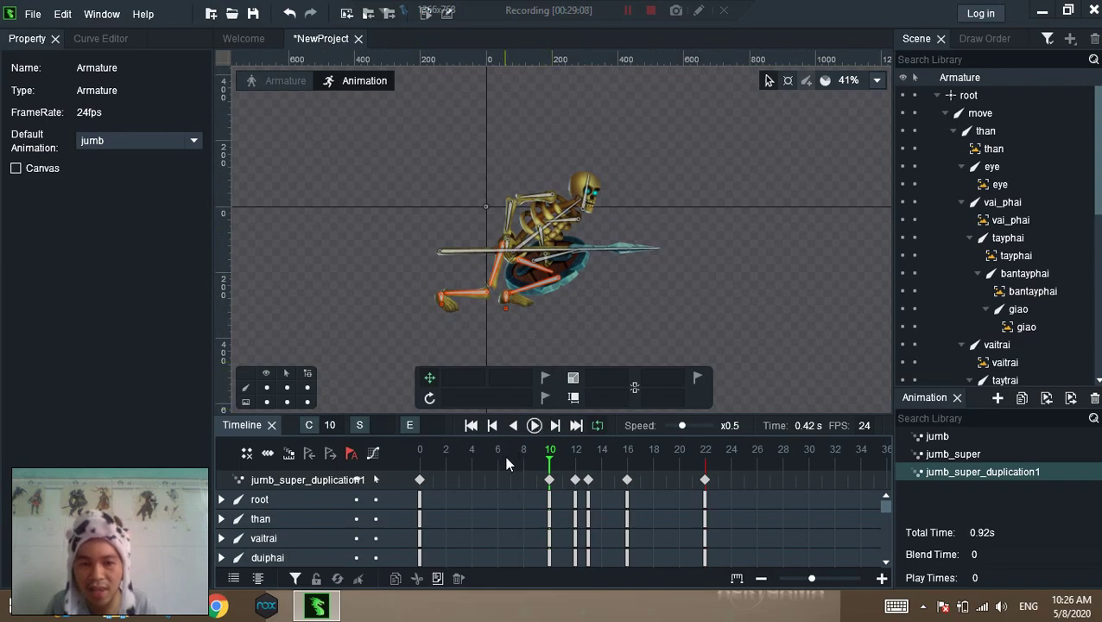
drag(570, 464, 551, 475)
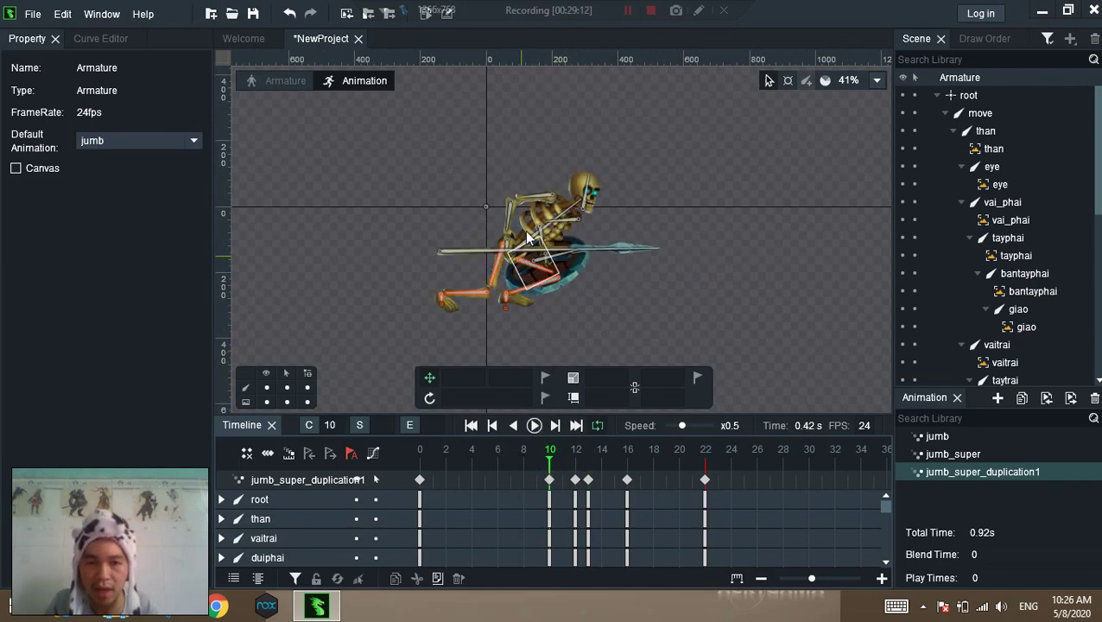
click(551, 232)
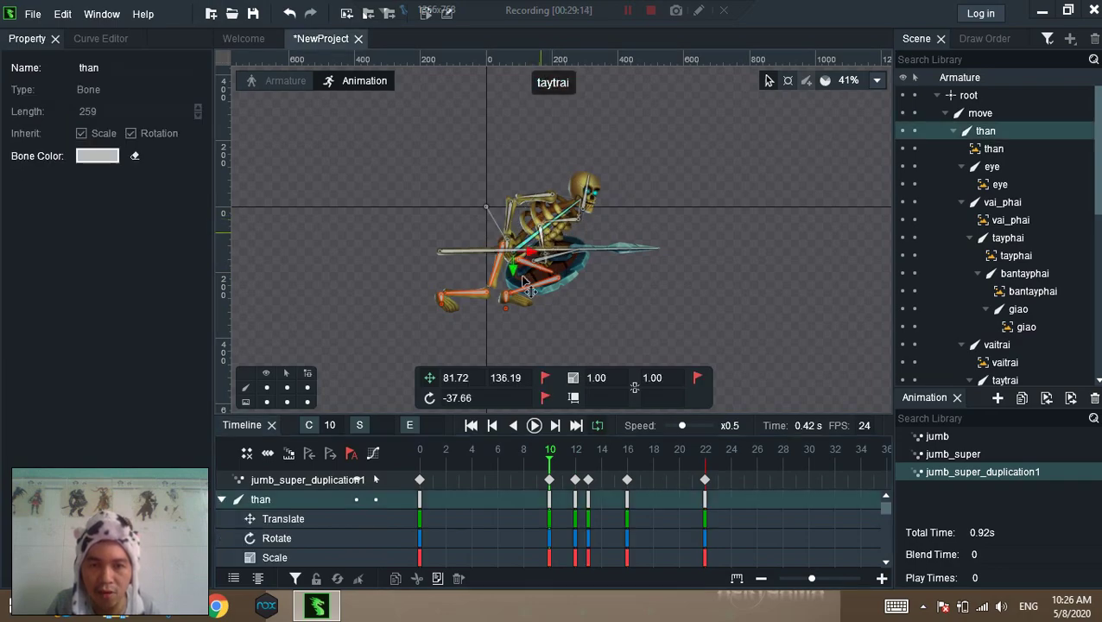
drag(368, 285, 291, 283)
At frame 10, spread the legs by placing the right foot's IK targets behind the body and the left foot's IK targets ahead
scroll(409, 360, up, 4)
click(472, 267)
drag(394, 329, 368, 332)
click(475, 289)
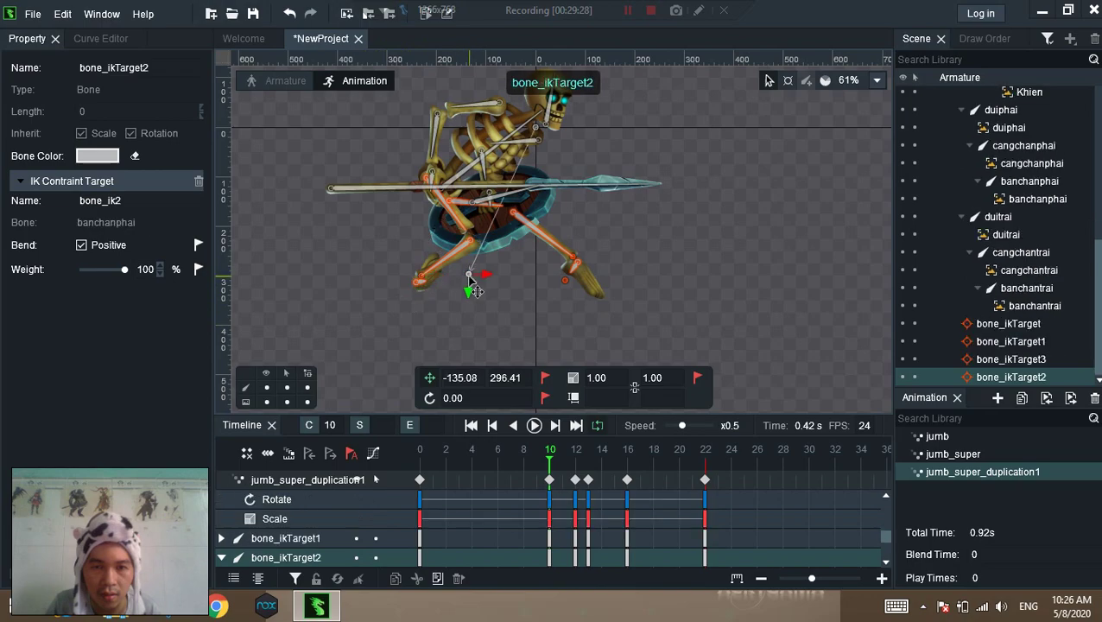
click(566, 285)
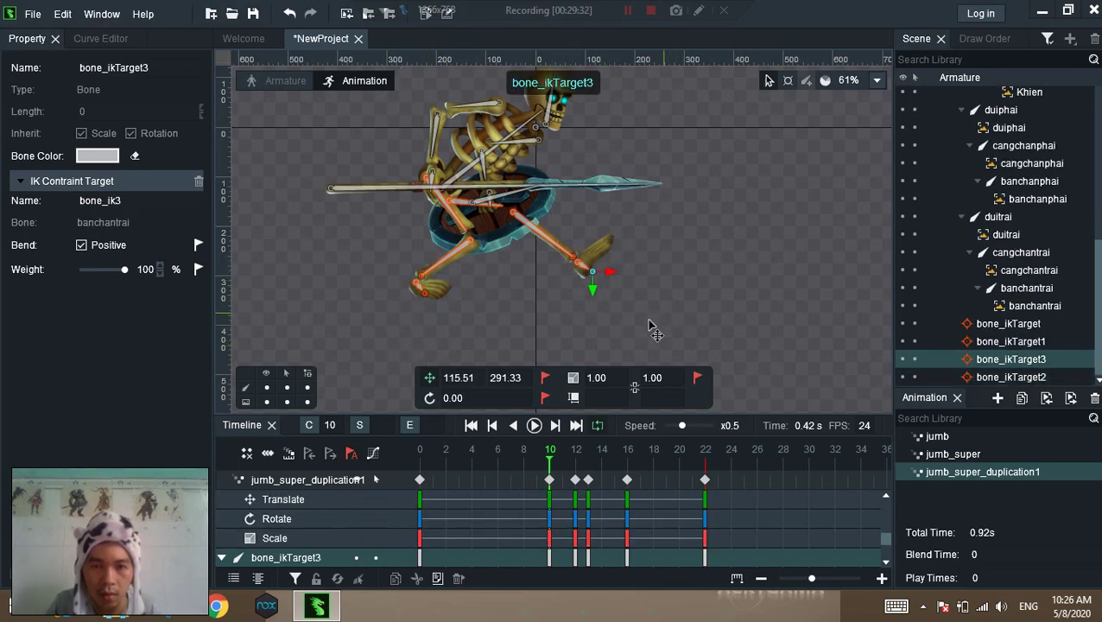
click(573, 261)
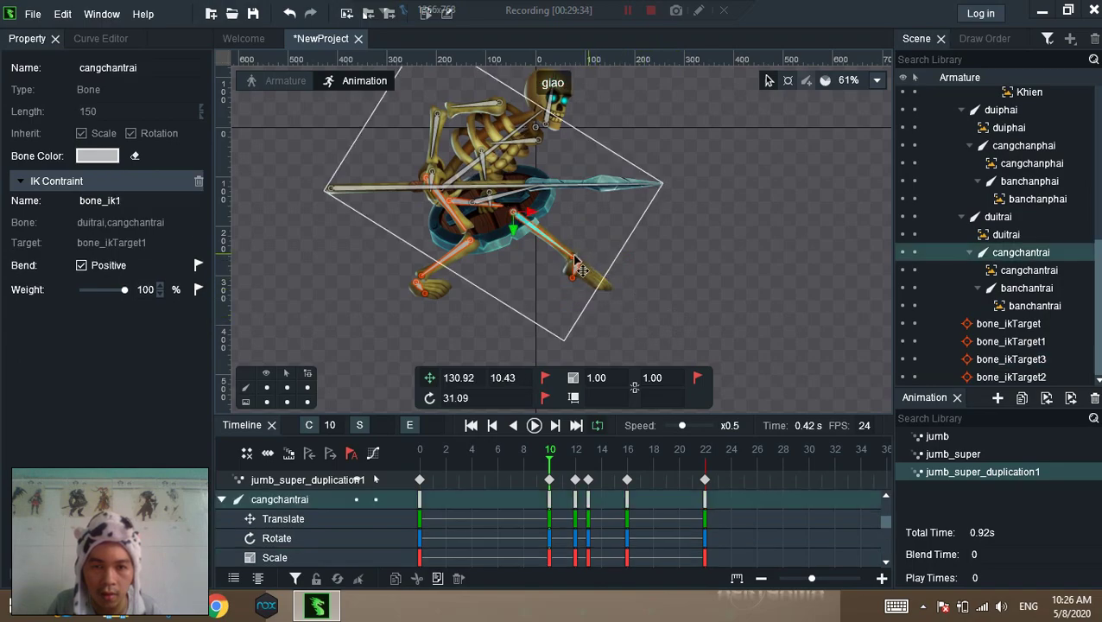
click(574, 258)
drag(640, 271, 631, 288)
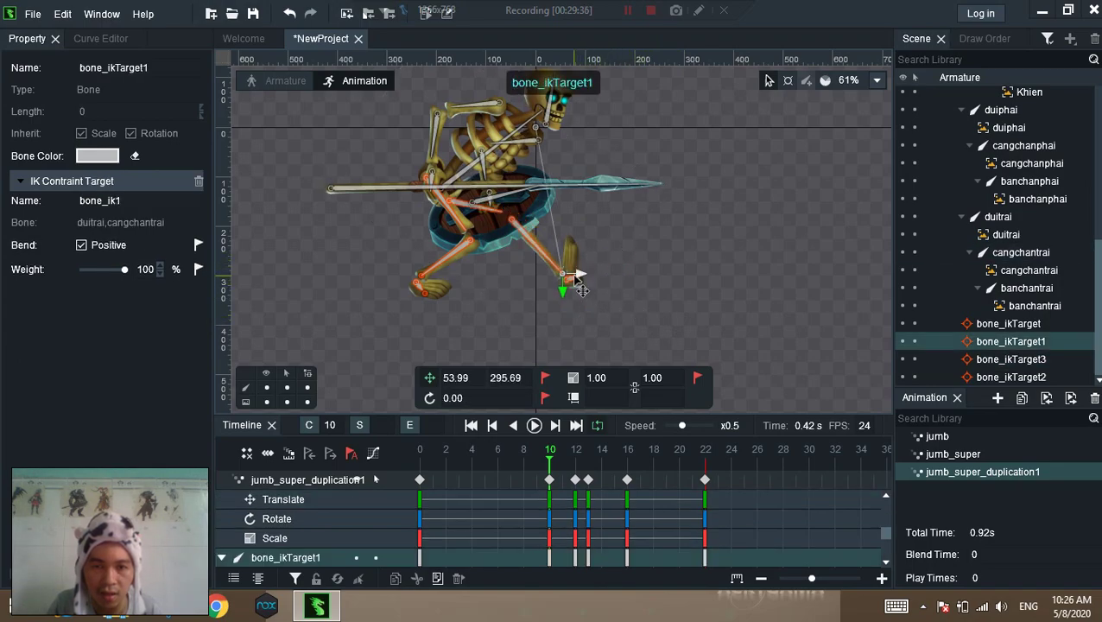
Flatten the front foot by moving bone_ikTarget3 below its ankle
scroll(596, 278, up, 2)
click(591, 276)
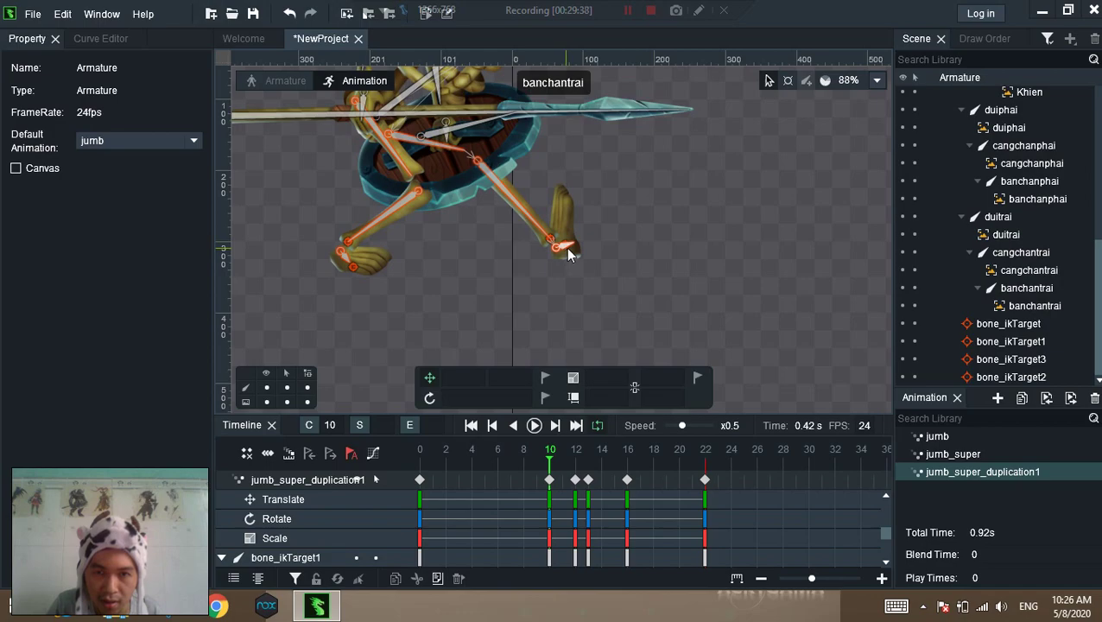
click(572, 251)
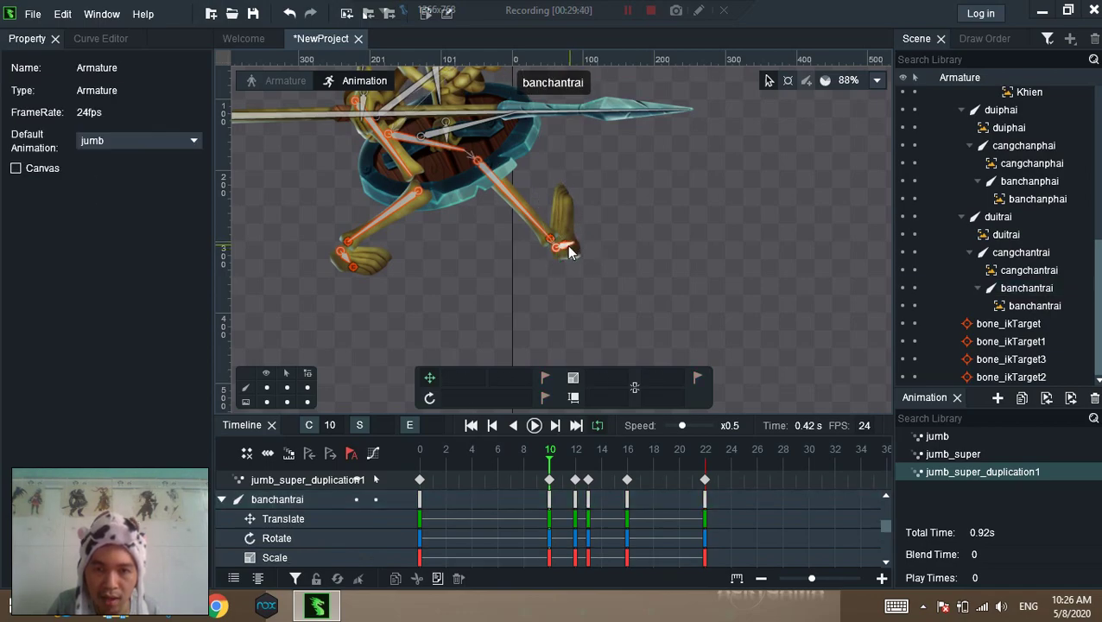
click(569, 253)
click(563, 247)
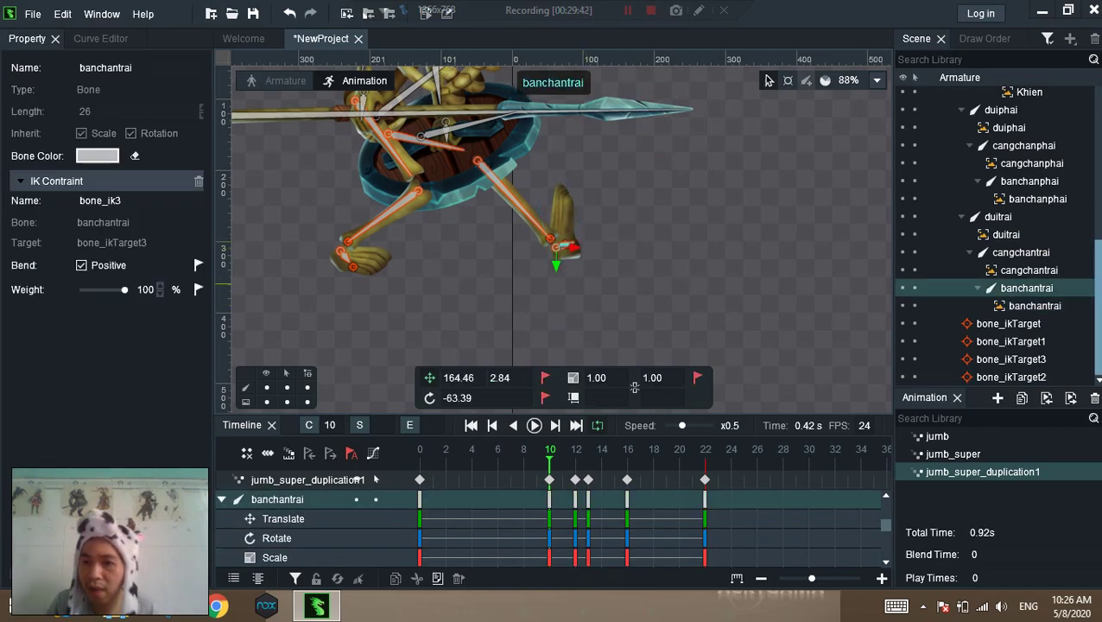
click(1026, 343)
click(1026, 343)
click(1026, 325)
click(1028, 359)
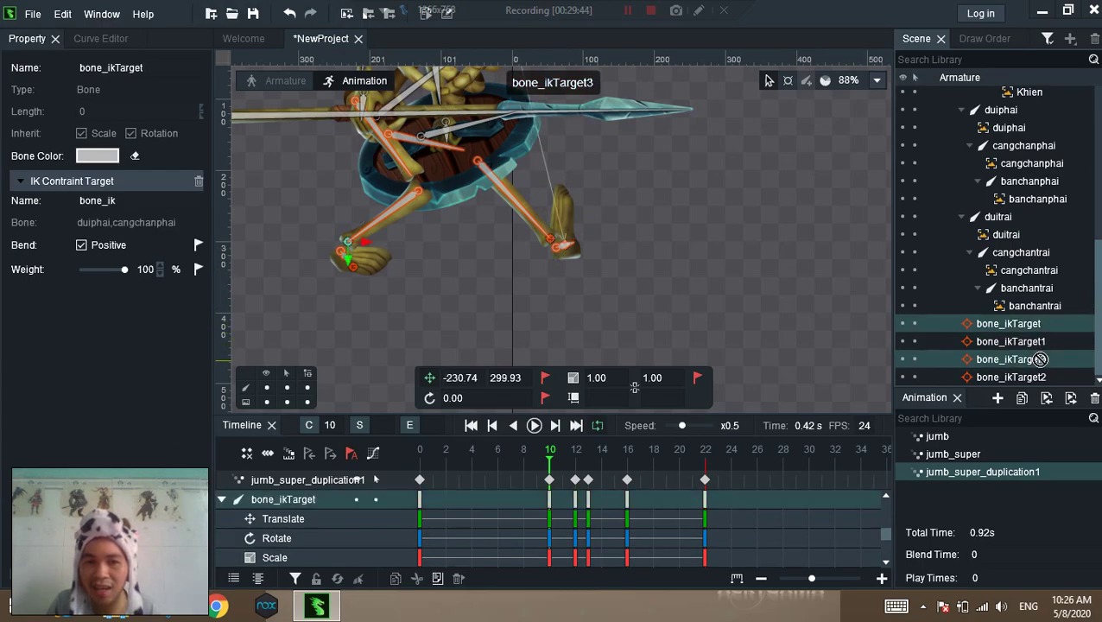
drag(724, 272, 717, 313)
Adjust the rear foot's angle by moving bone_ikTarget2 to about -235, 336
click(353, 266)
scroll(435, 309, down, 5)
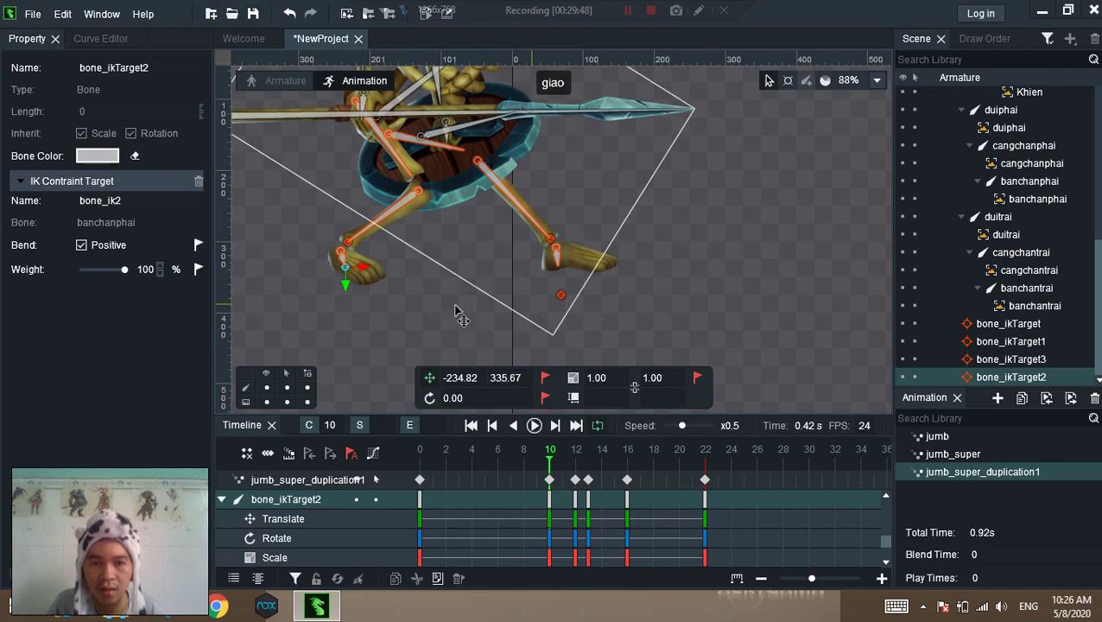
click(601, 301)
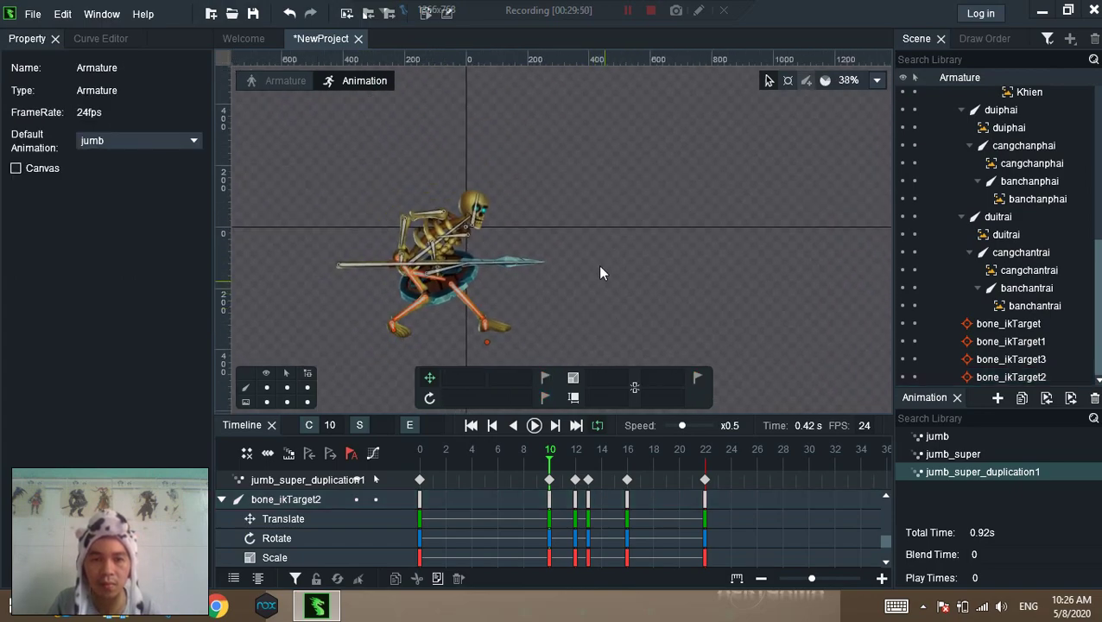
Play back the reposed dash with the bones hidden to check the new crouch
scroll(607, 258, down, 2)
click(534, 425)
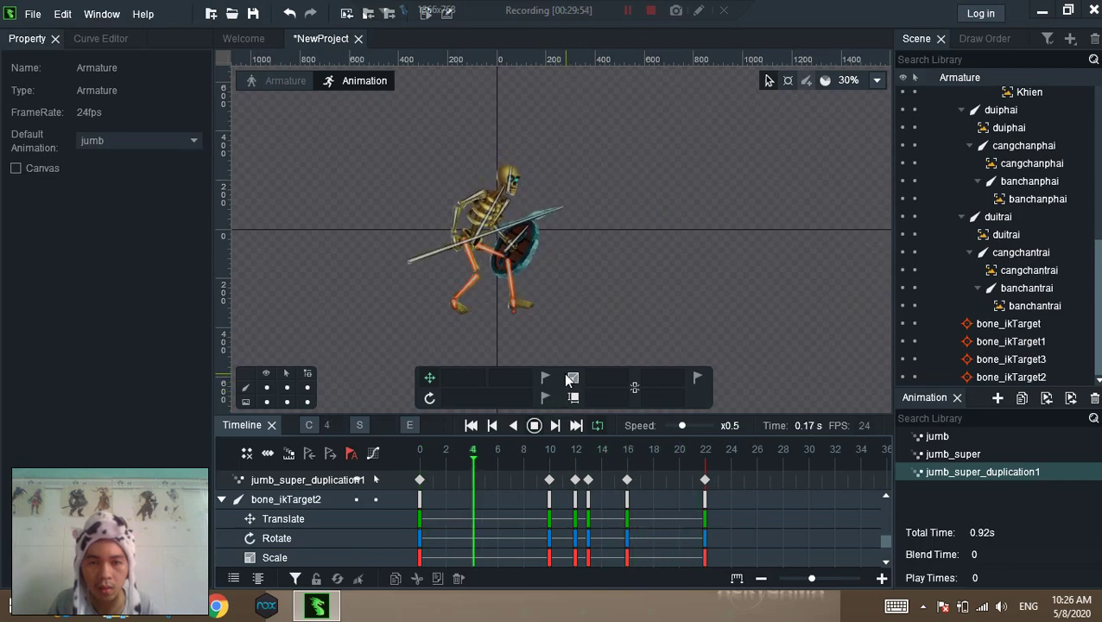
scroll(635, 212, down, 2)
drag(674, 294, 479, 299)
click(267, 389)
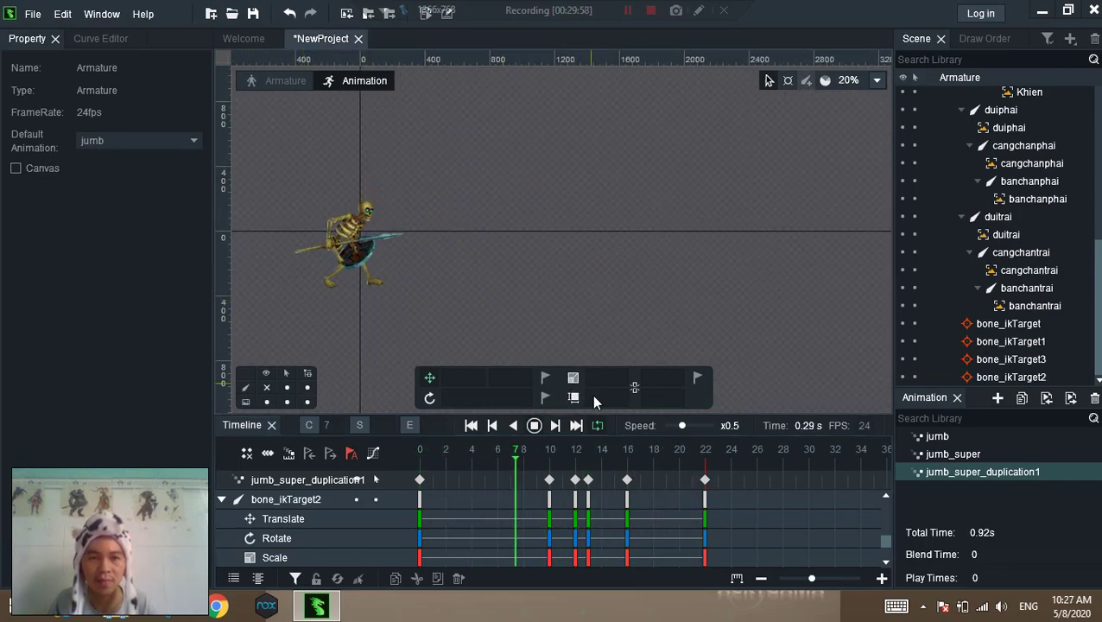
click(534, 426)
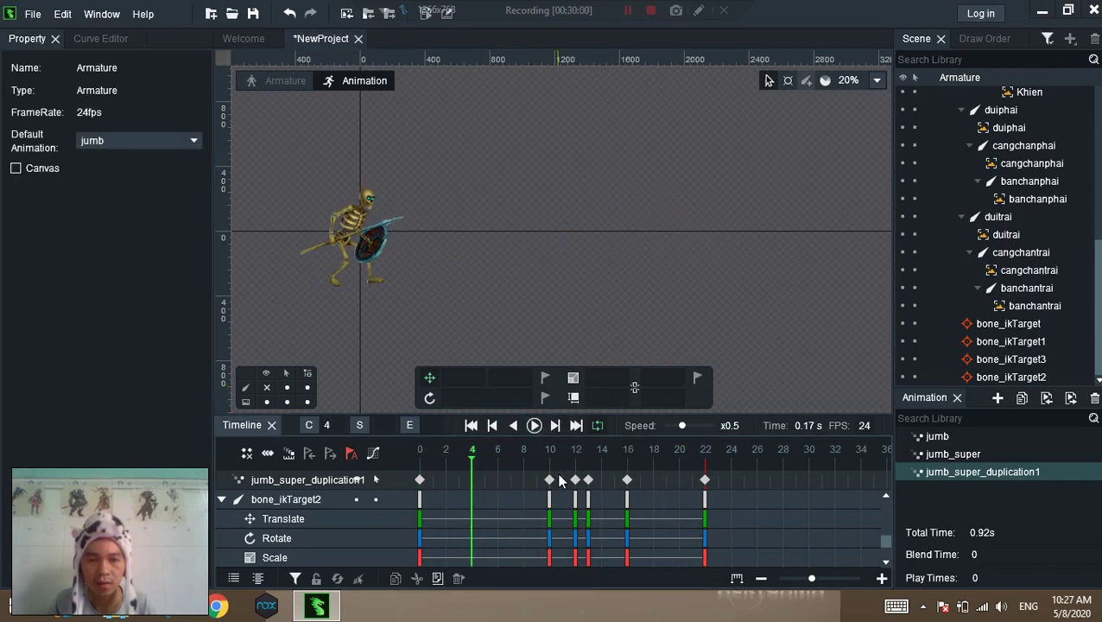
Move the frame 10 keyframes to frame 11 and play the animation back
drag(549, 479, 563, 482)
click(534, 426)
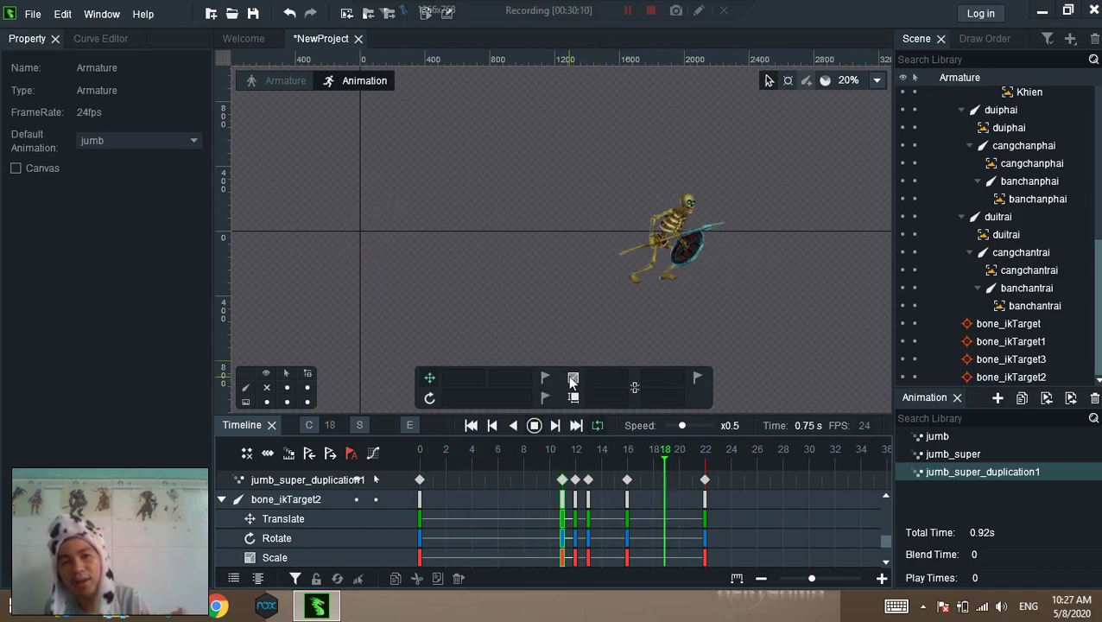
click(535, 426)
At frame 0, move the taytrai, bantaytrai and Khien slots together to the end of the draw order, below banchantrai
scroll(356, 302, up, 4)
scroll(386, 285, up, 2)
drag(488, 196, 654, 281)
scroll(658, 317, up, 2)
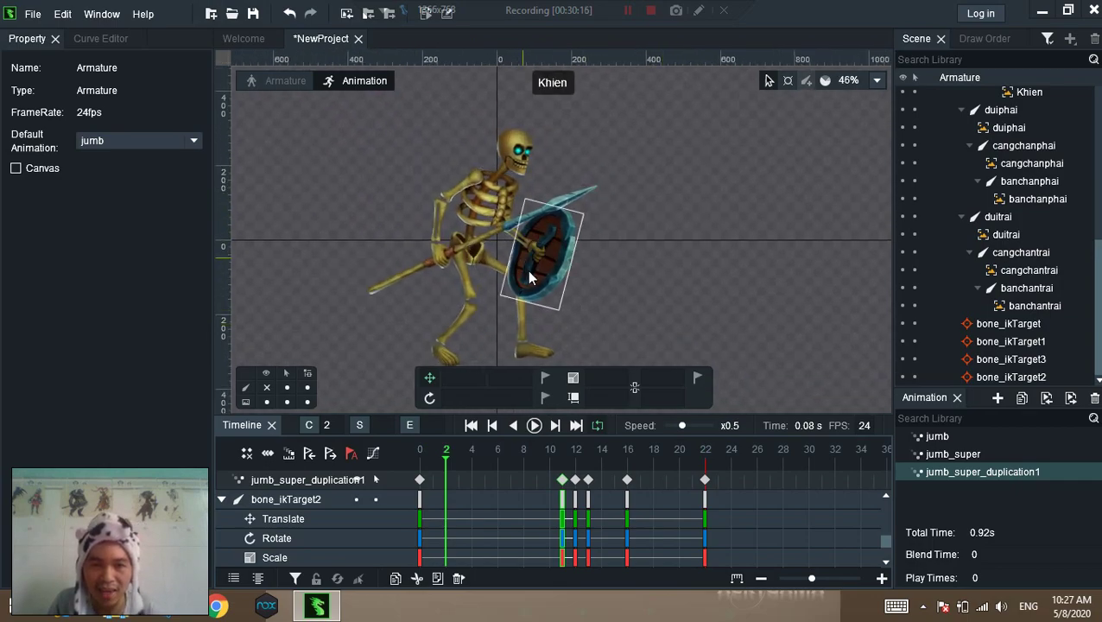
mouse_move(423, 455)
mouse_down()
mouse_move(560, 460)
mouse_move(420, 459)
mouse_up()
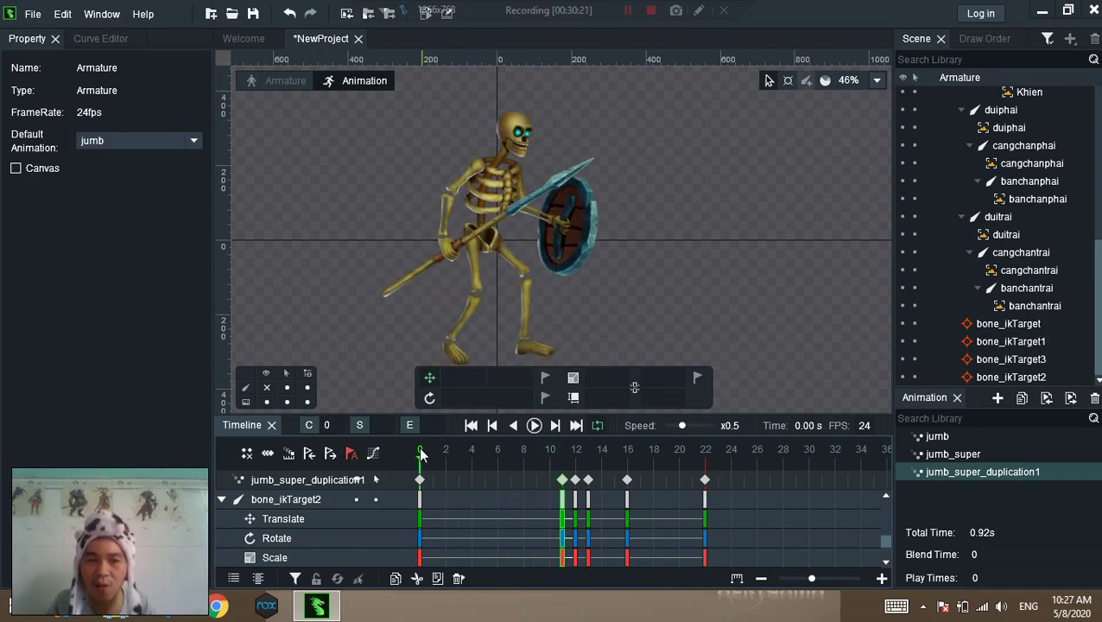
click(985, 40)
click(577, 220)
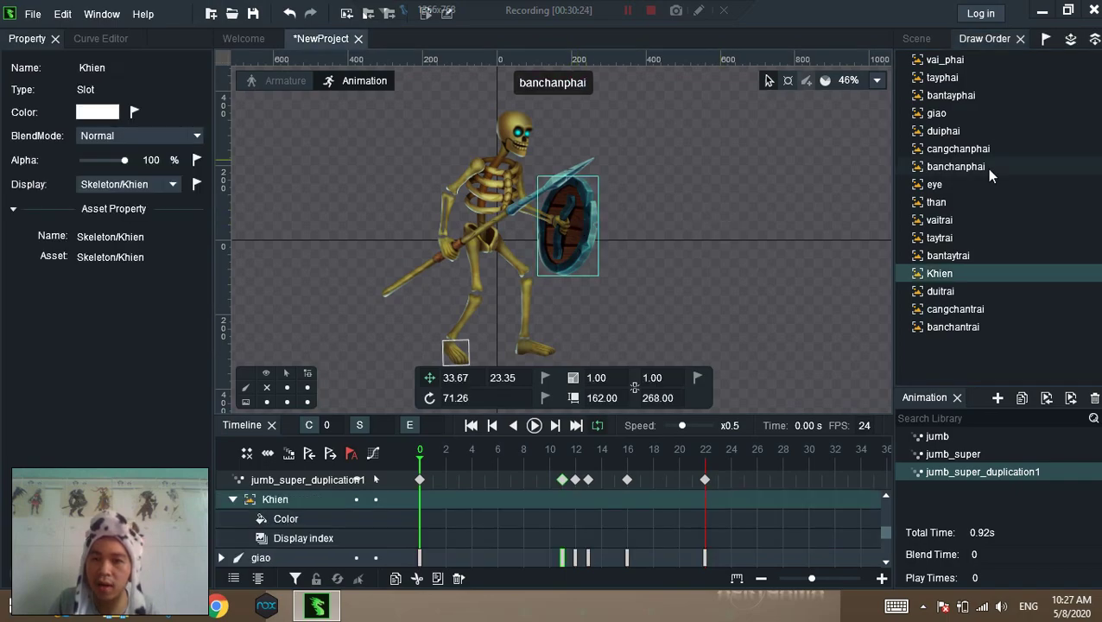
ctrl+click(971, 258)
ctrl+click(970, 237)
ctrl+click(968, 221)
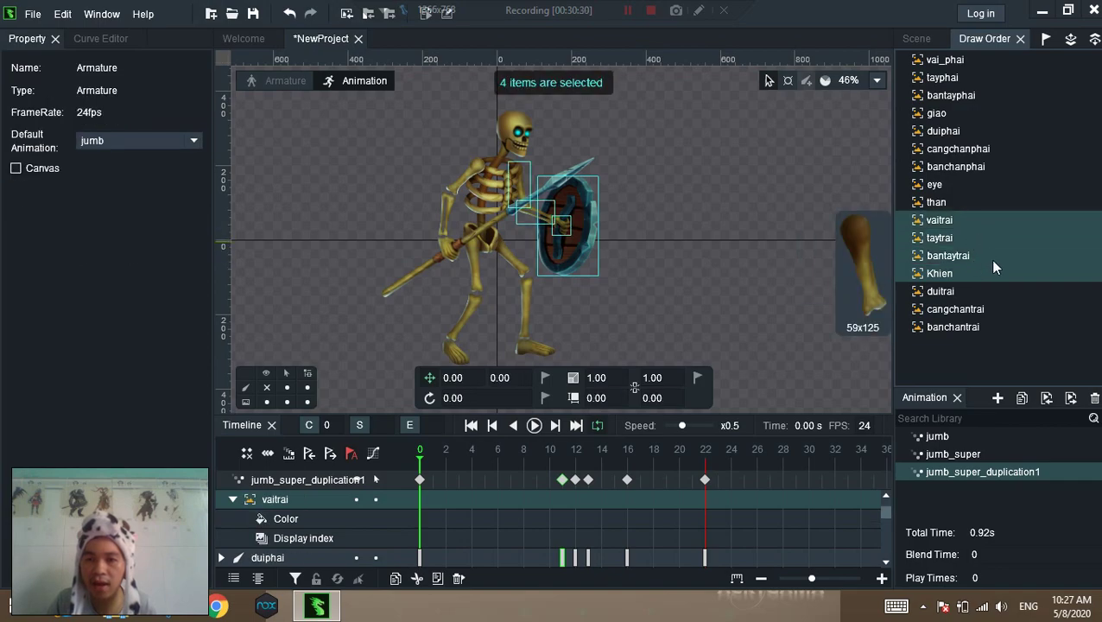
ctrl+click(972, 221)
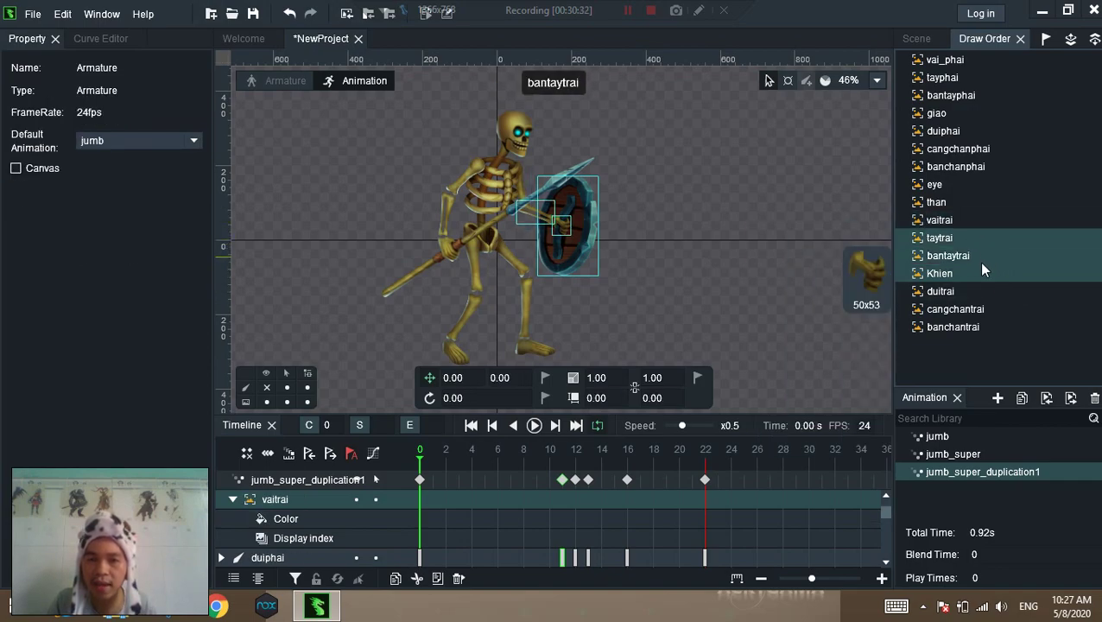
mouse_move(977, 266)
mouse_down()
mouse_move(966, 338)
mouse_move(959, 332)
mouse_up()
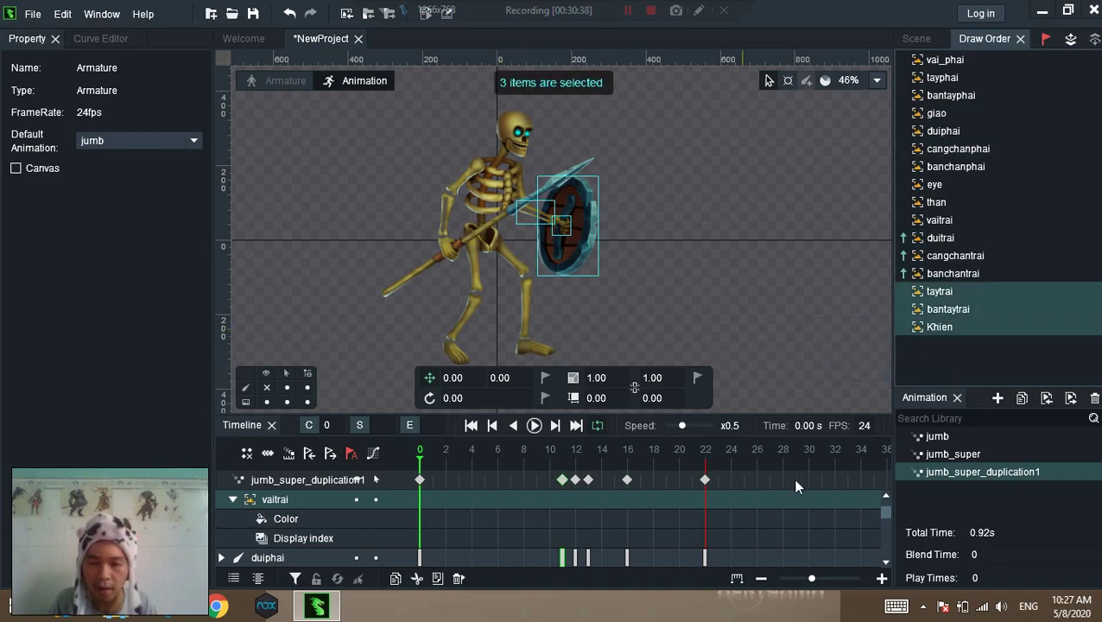
Examine the draw order at the remaining keyframes and compare it with frame 0
click(561, 474)
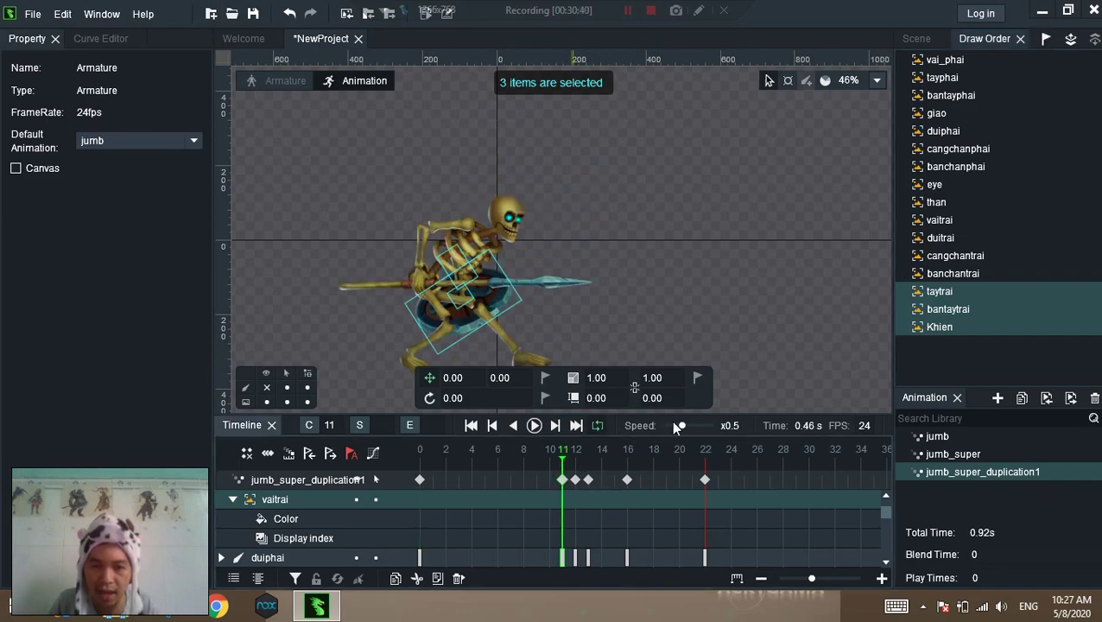
click(578, 460)
click(590, 457)
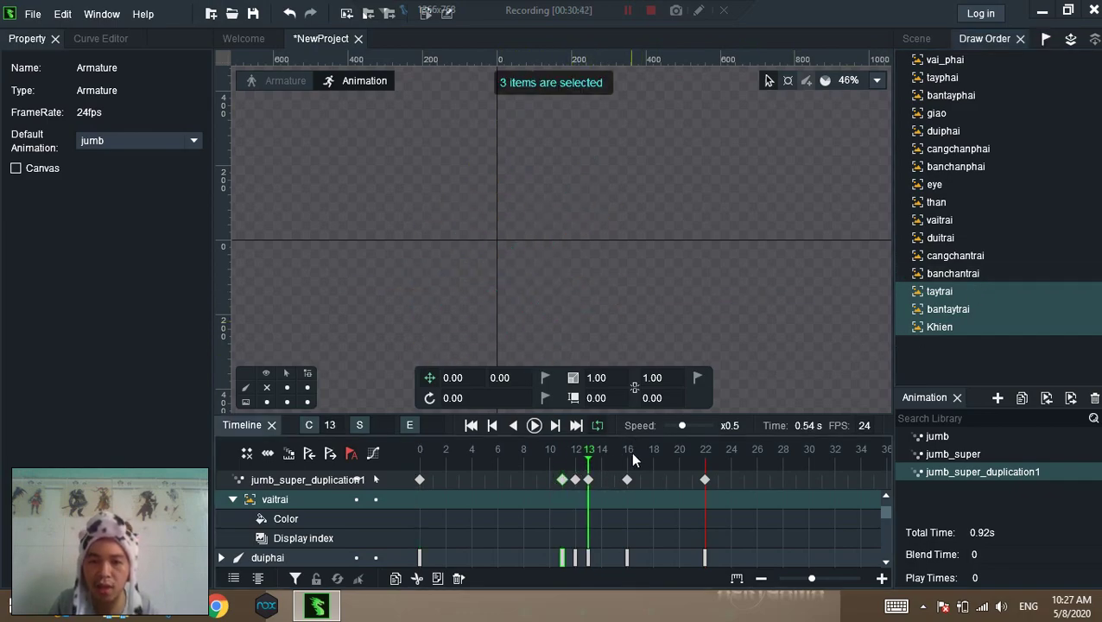
click(562, 464)
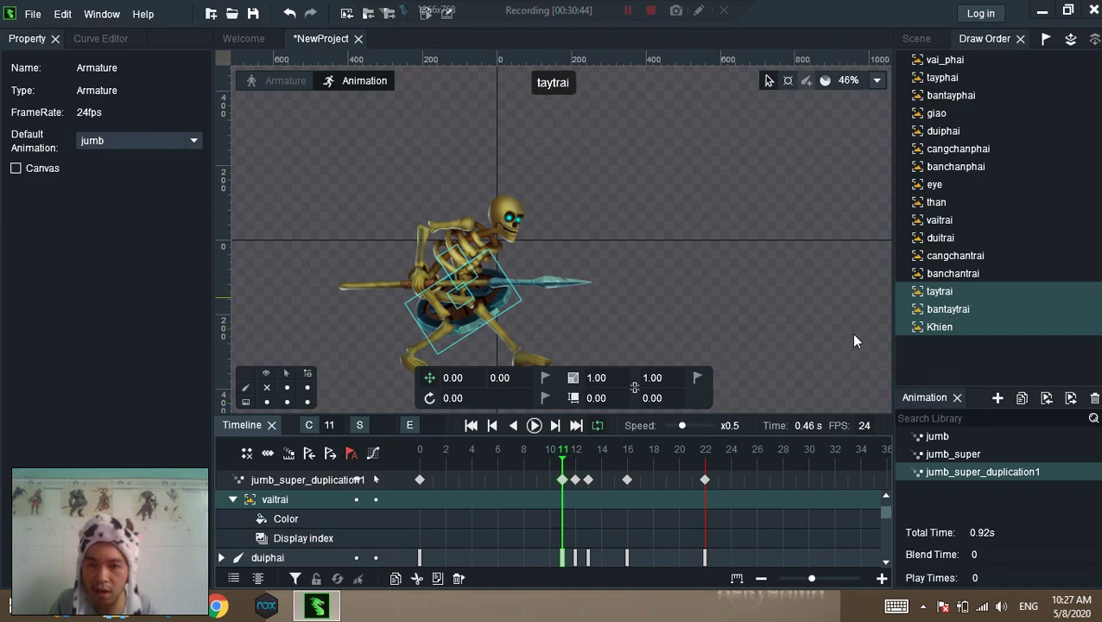
click(594, 466)
click(626, 461)
click(717, 455)
click(705, 458)
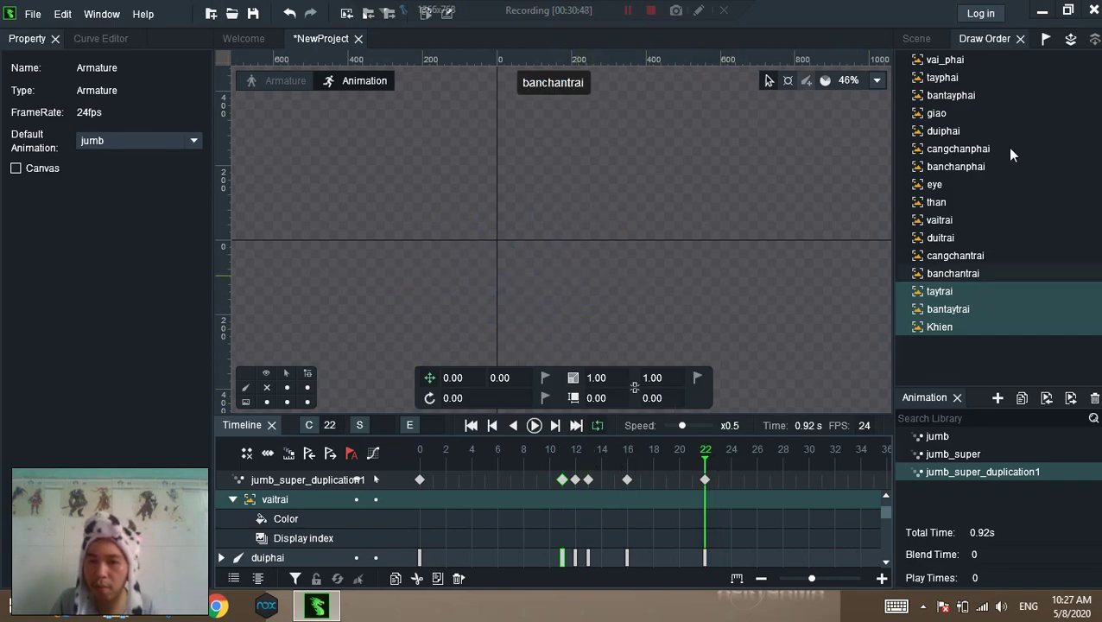
click(419, 463)
click(959, 326)
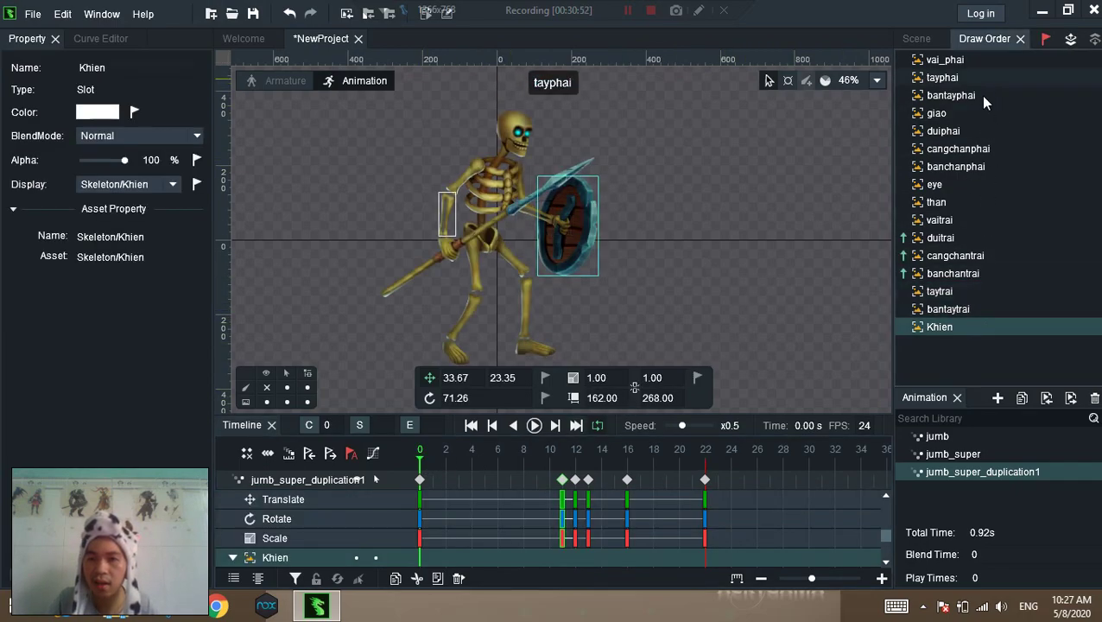
click(562, 450)
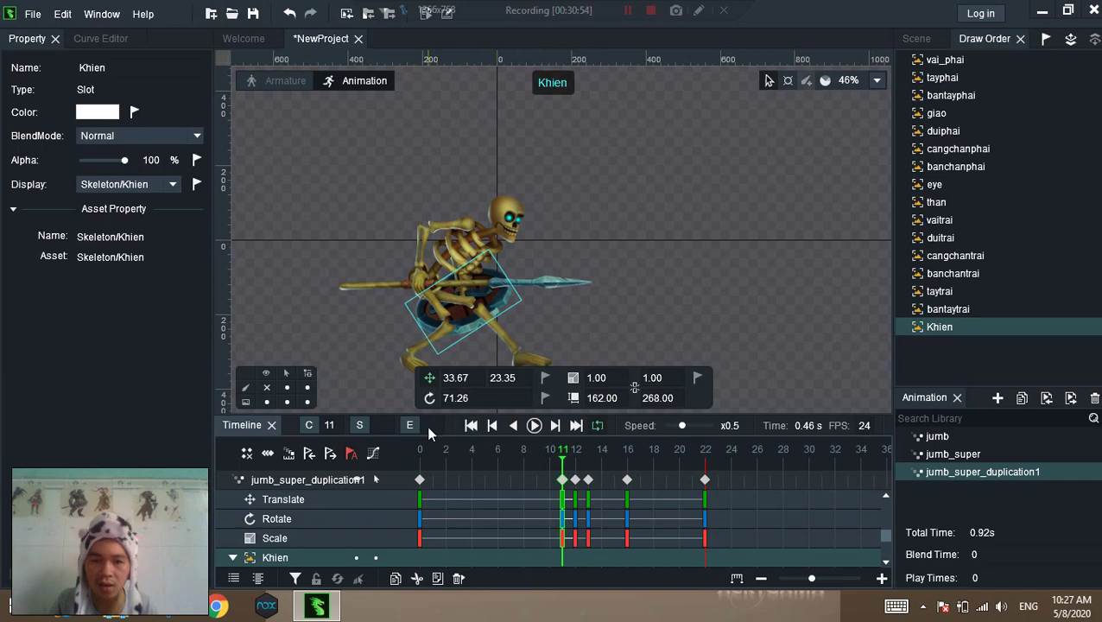
Play the full dash back and save the project
click(535, 425)
scroll(664, 161, down, 3)
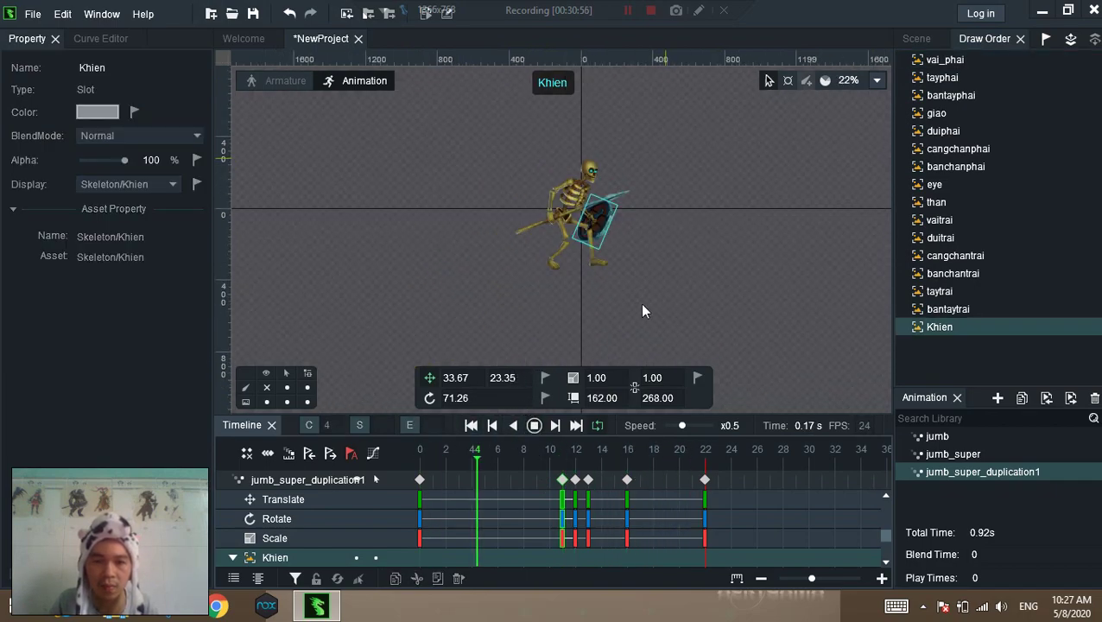
click(688, 304)
drag(688, 303, 440, 318)
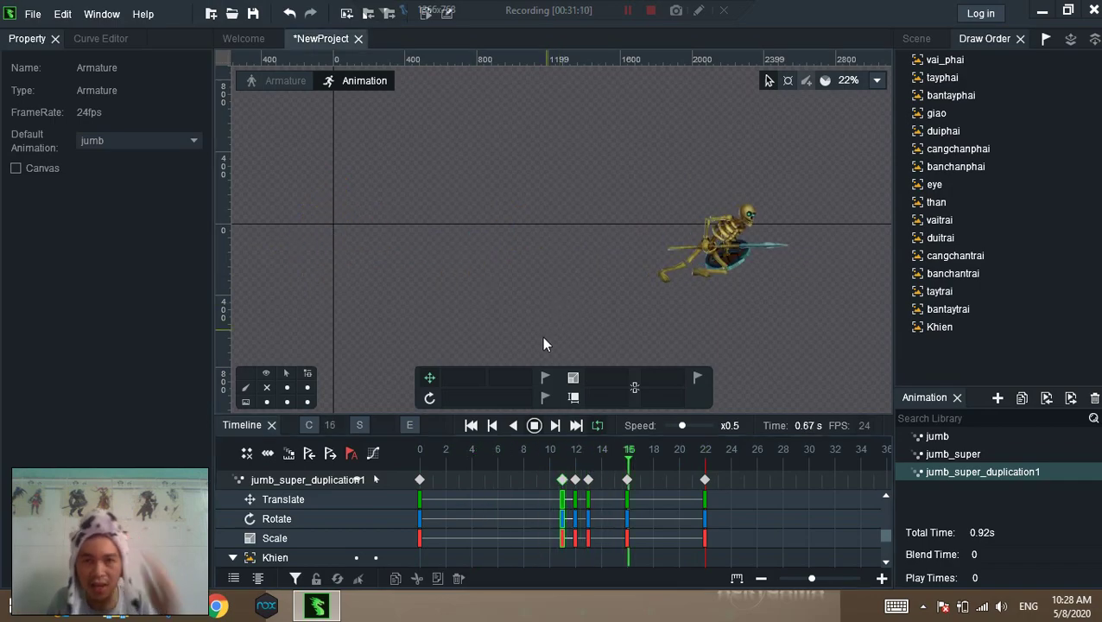
click(535, 425)
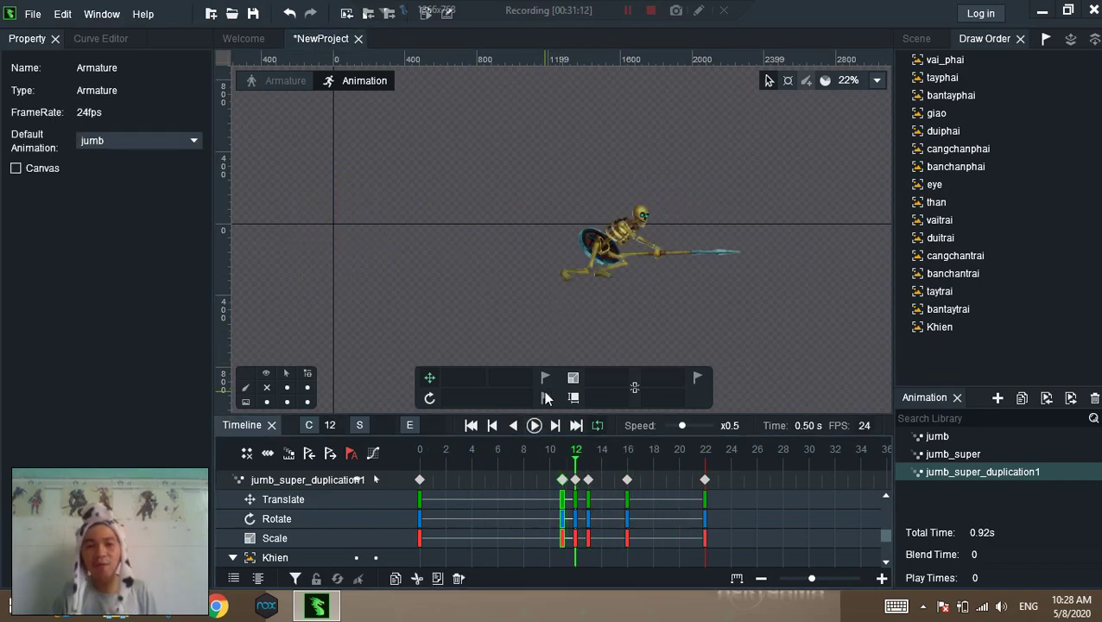
key(ctrl+s)
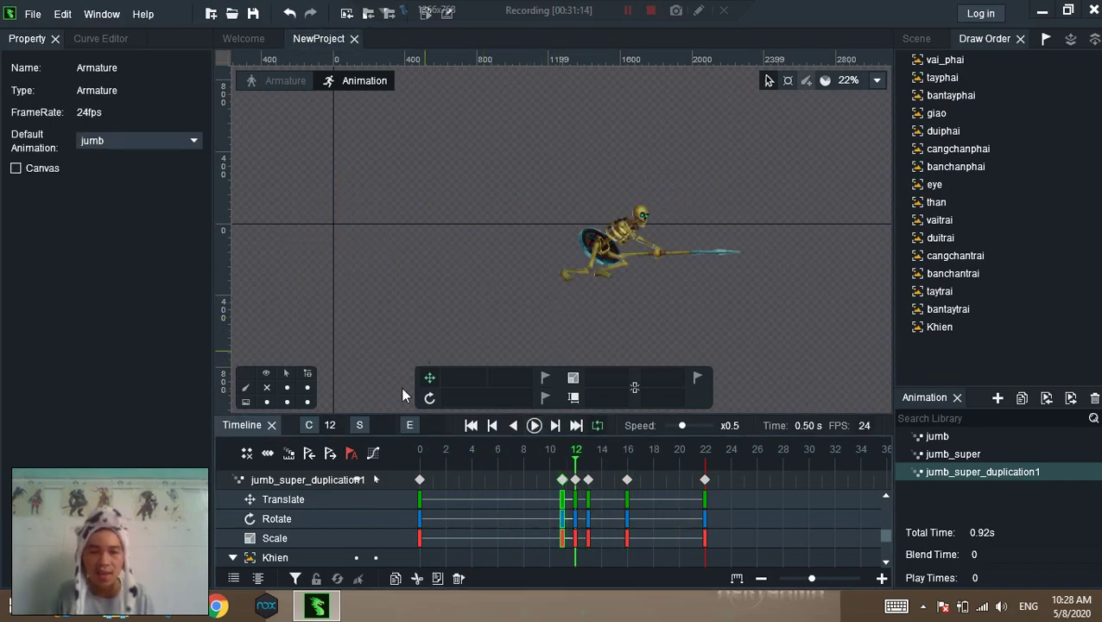
At frame 0, show the bones, try lowering the body bone than to bend the legs, and undo the move
click(418, 456)
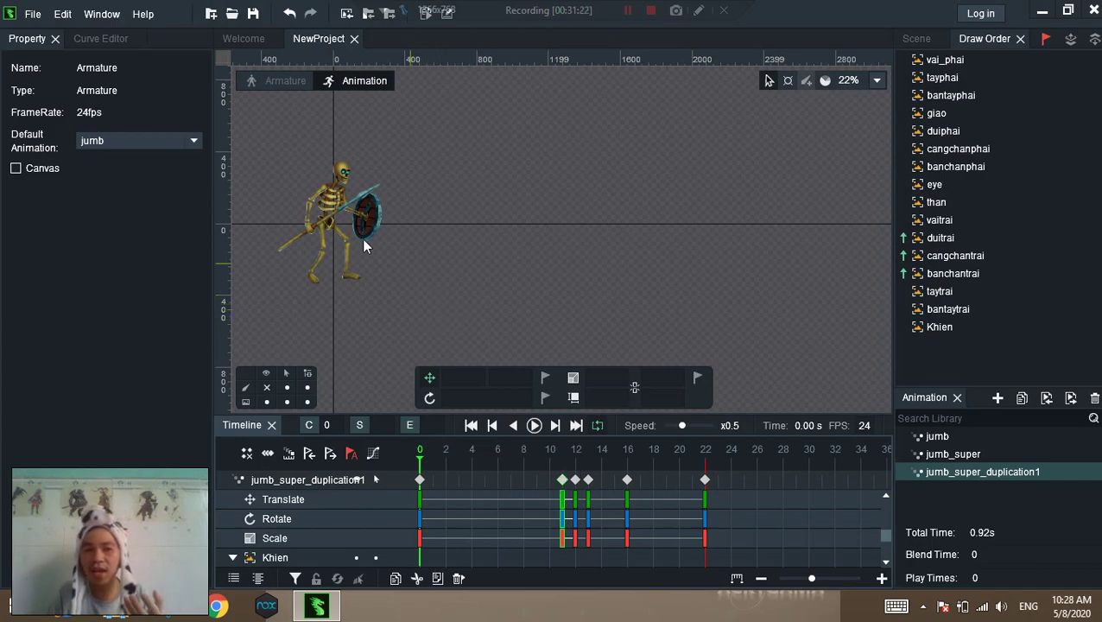
click(267, 389)
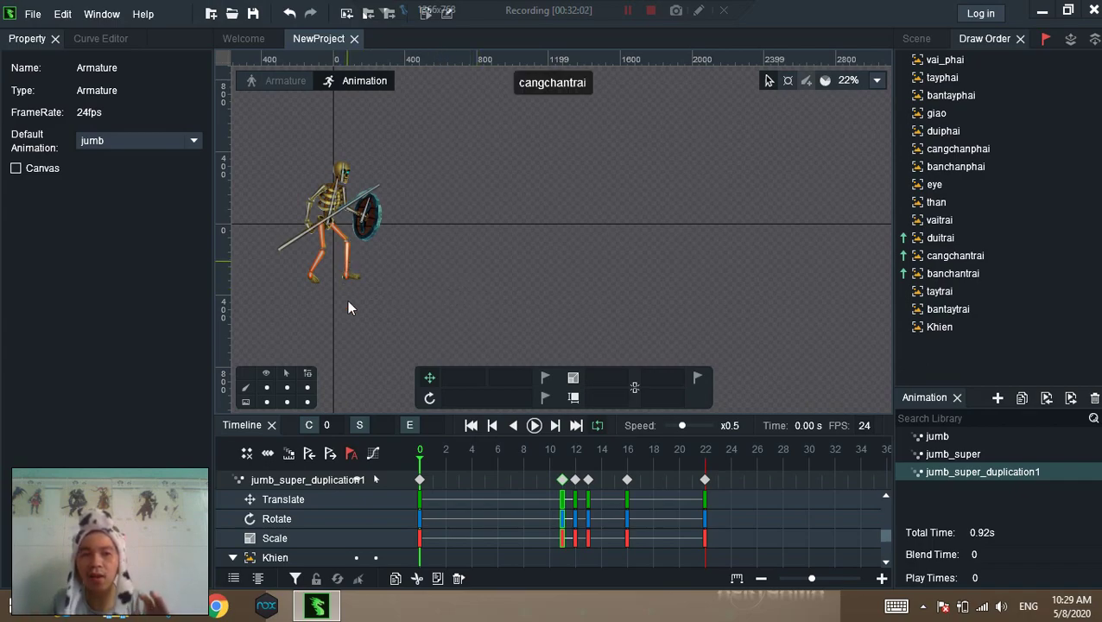
scroll(347, 284, up, 2)
drag(394, 216, 562, 284)
scroll(473, 337, up, 1)
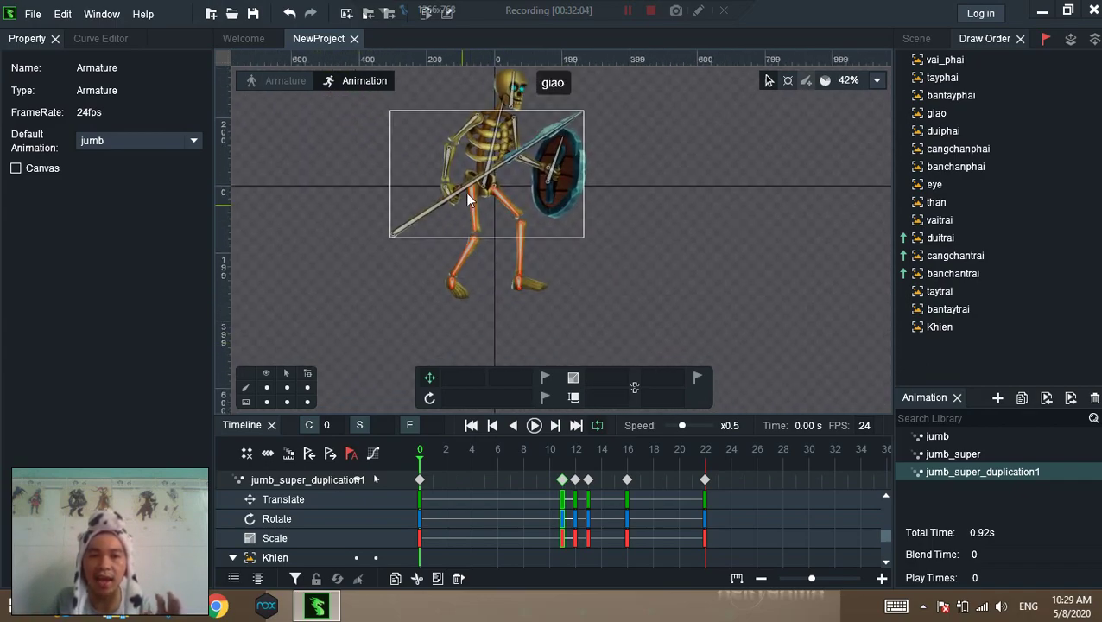
scroll(397, 298, up, 1)
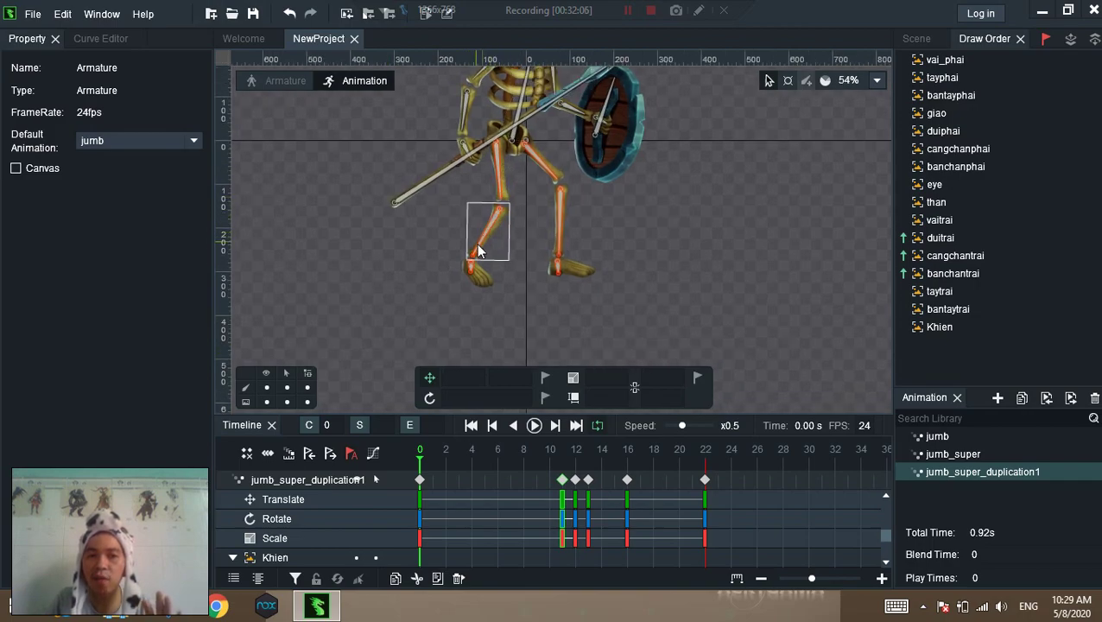
click(522, 114)
click(522, 130)
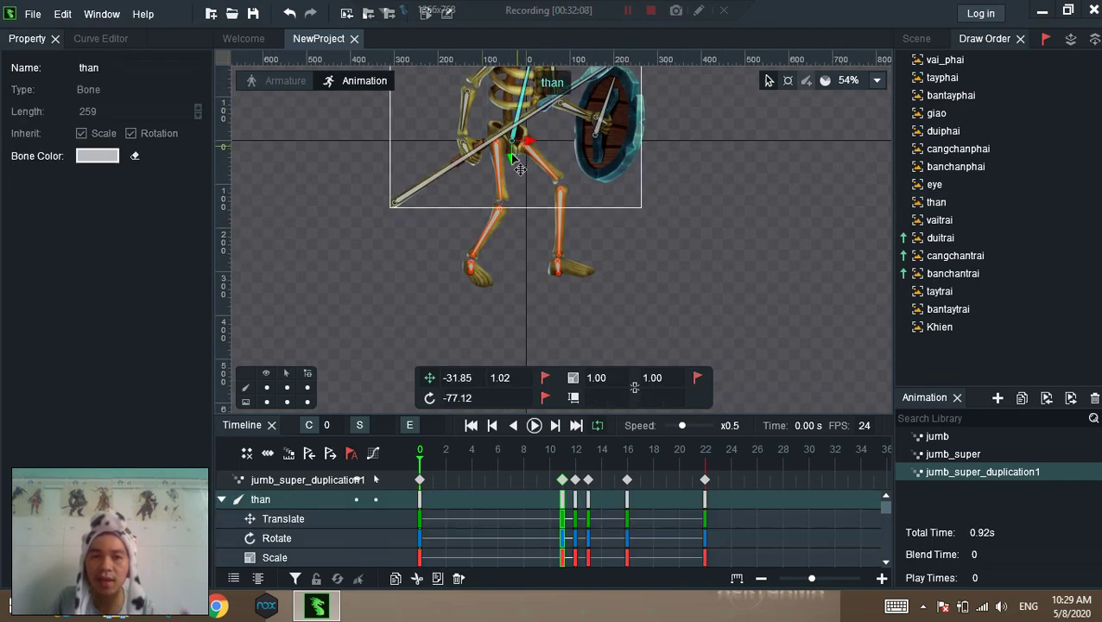
mouse_move(509, 167)
mouse_down()
mouse_move(528, 227)
mouse_move(520, 235)
mouse_move(517, 177)
mouse_move(517, 245)
mouse_move(517, 177)
mouse_up()
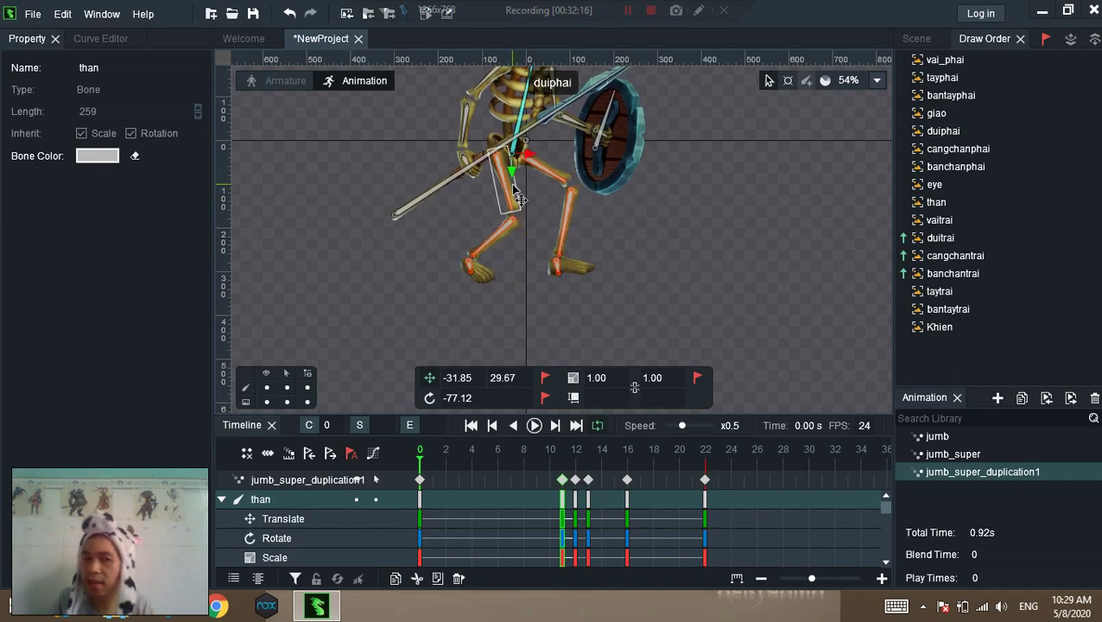
key(ctrl+z)
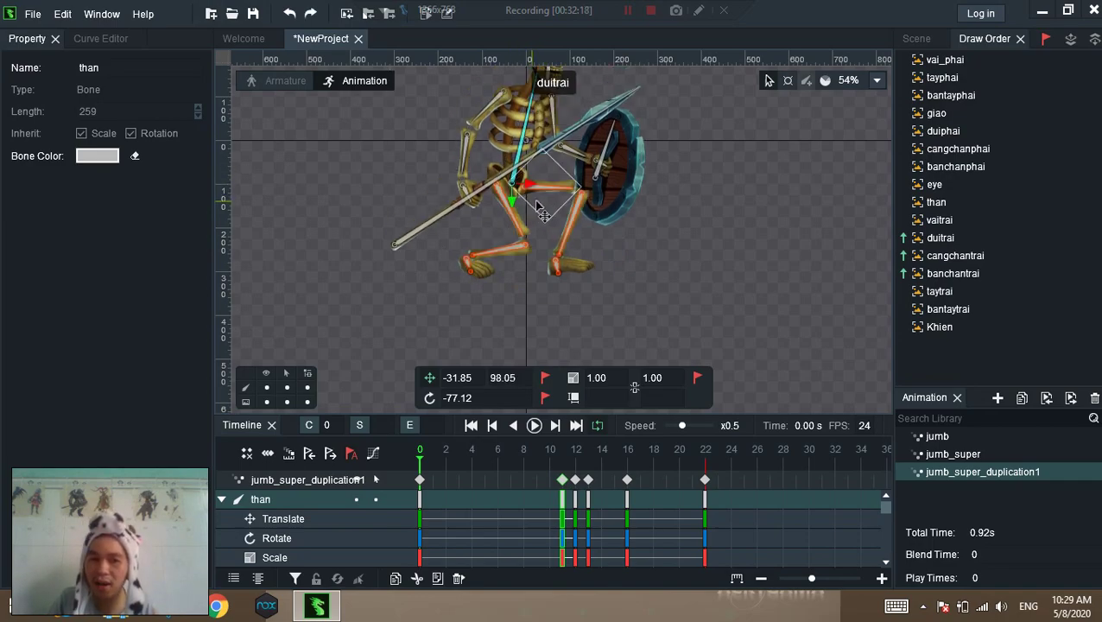
key(ctrl+z)
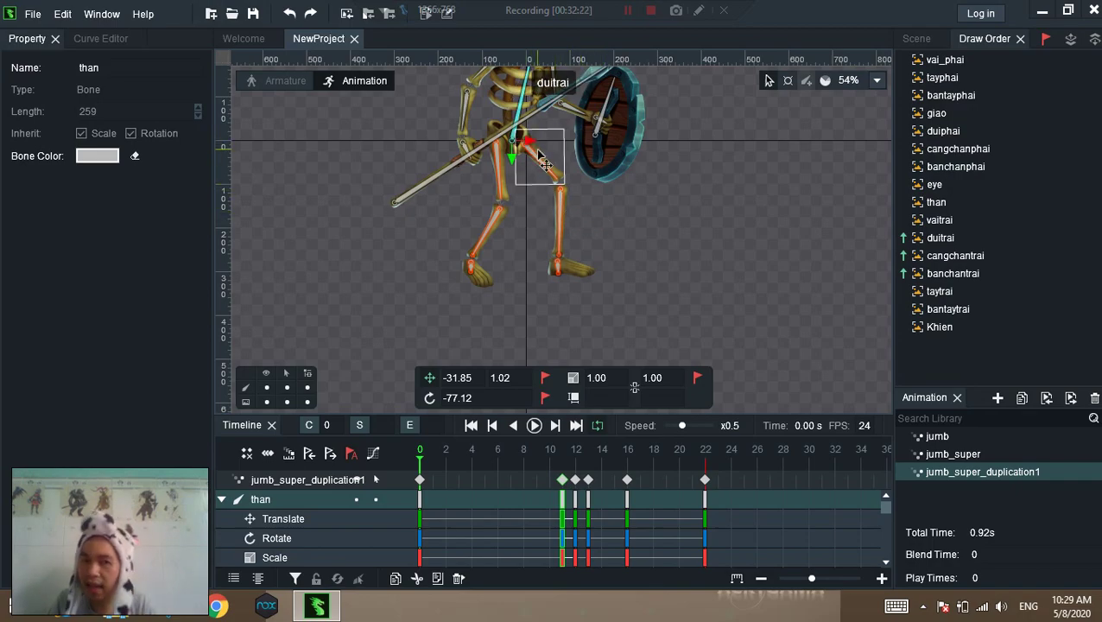
click(713, 256)
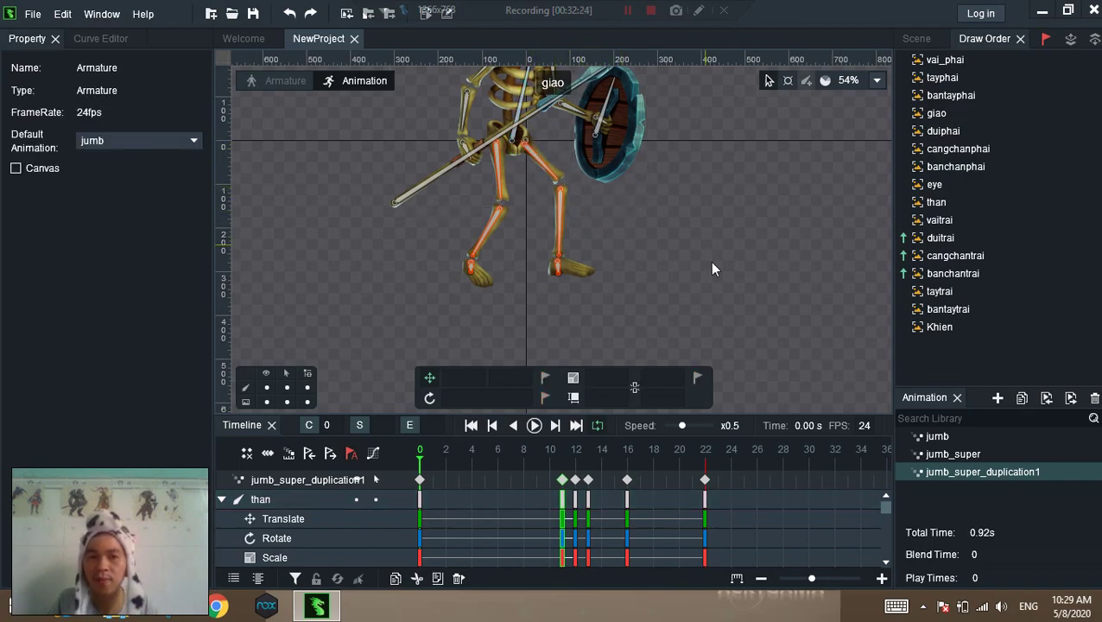
scroll(702, 207, down, 1)
scroll(702, 203, down, 5)
drag(756, 204, 517, 291)
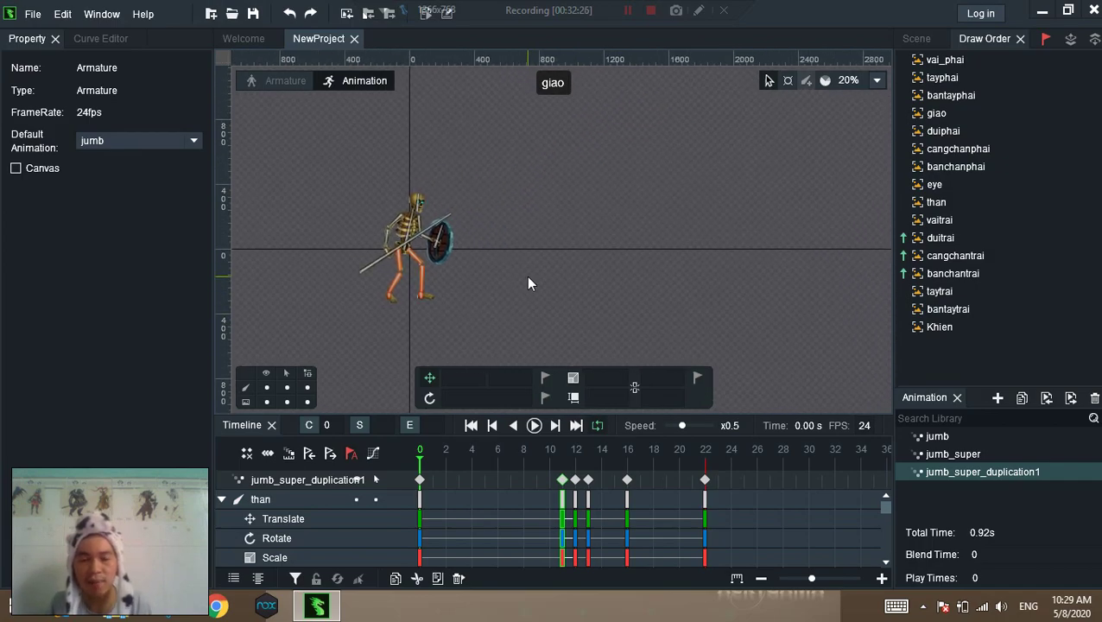